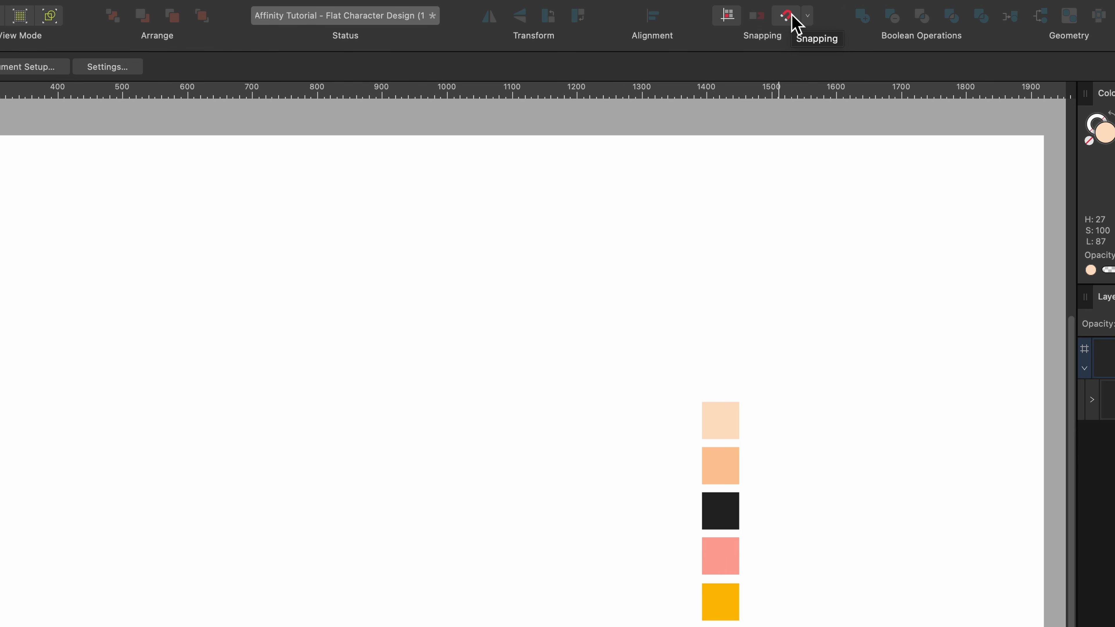
Review the snapping options to see which object and guide snapping types are enabled.
left_click(809, 22)
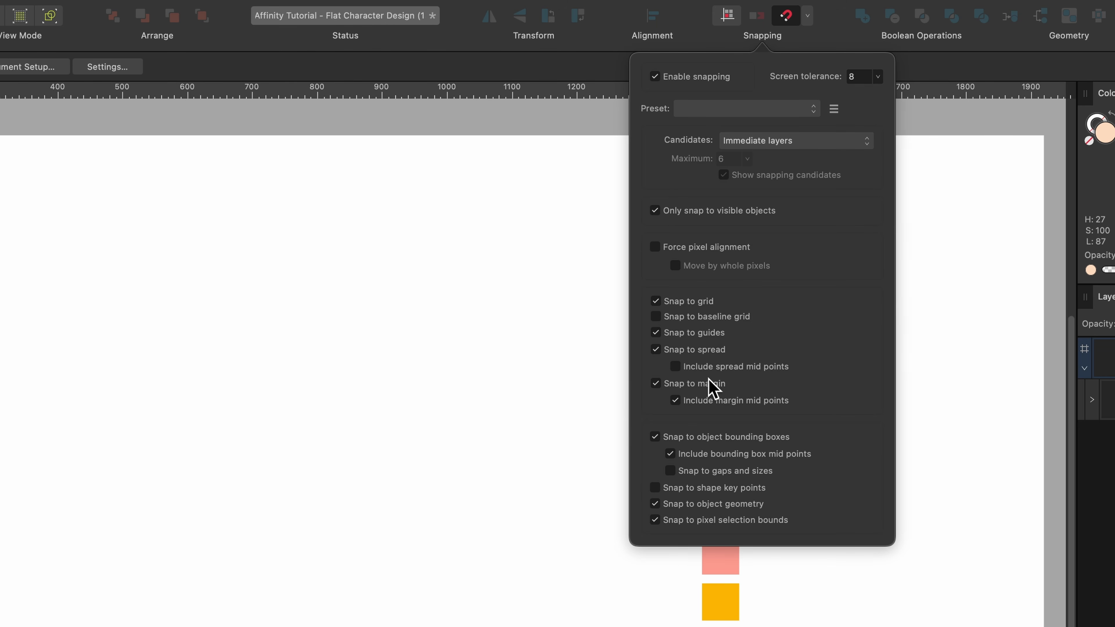
left_click(841, 31)
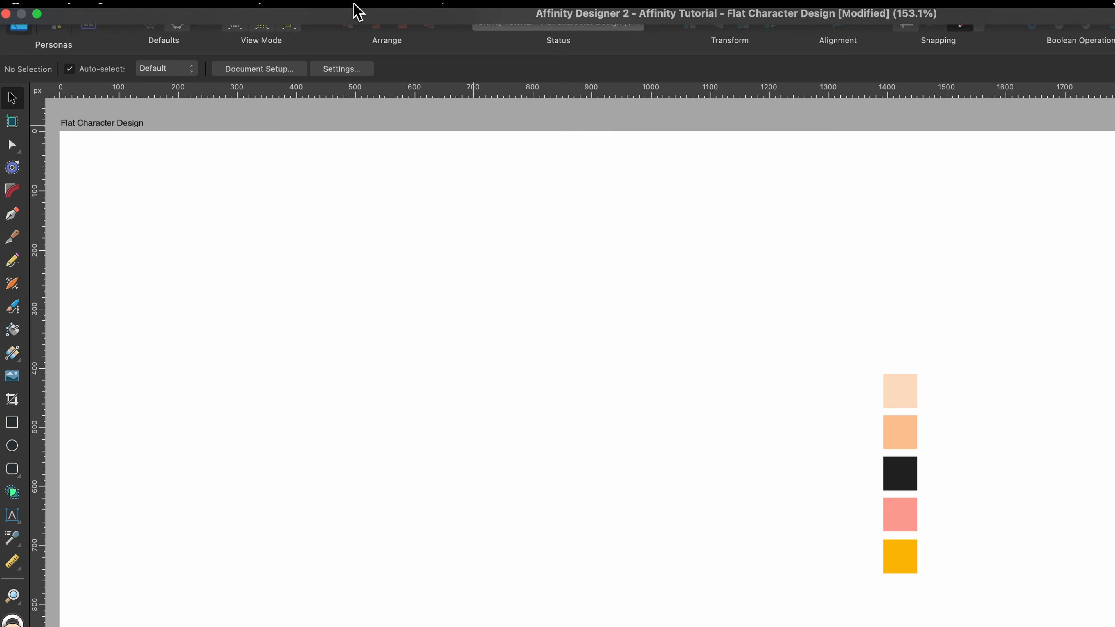
Add a vertical guide at 960 px, at the centre of the artboard, using the guides settings.
left_click(346, 12)
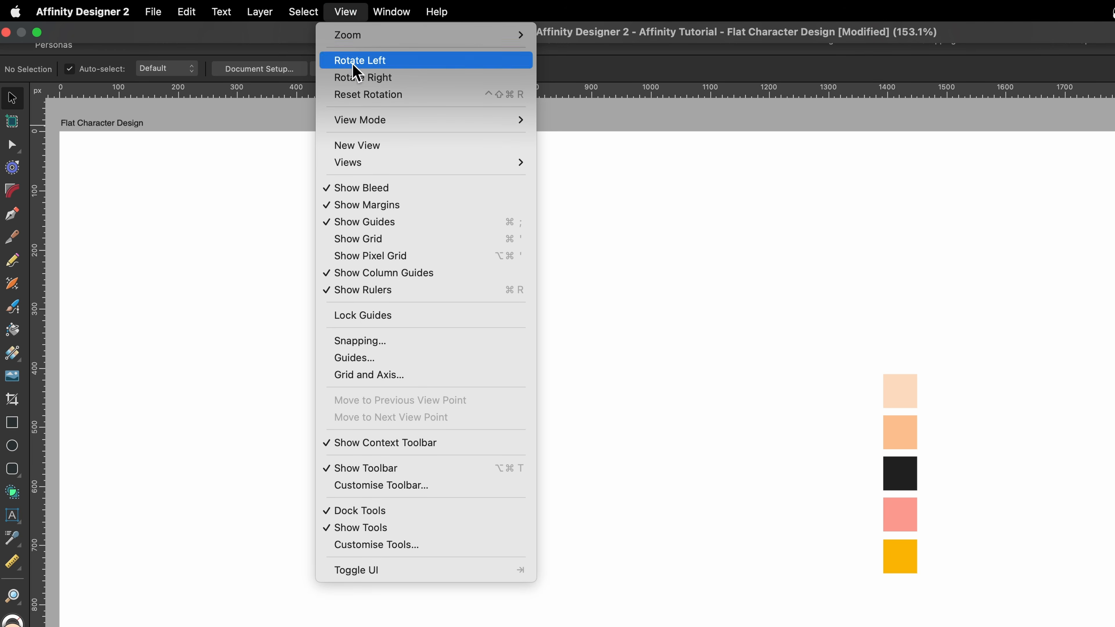
left_click(370, 358)
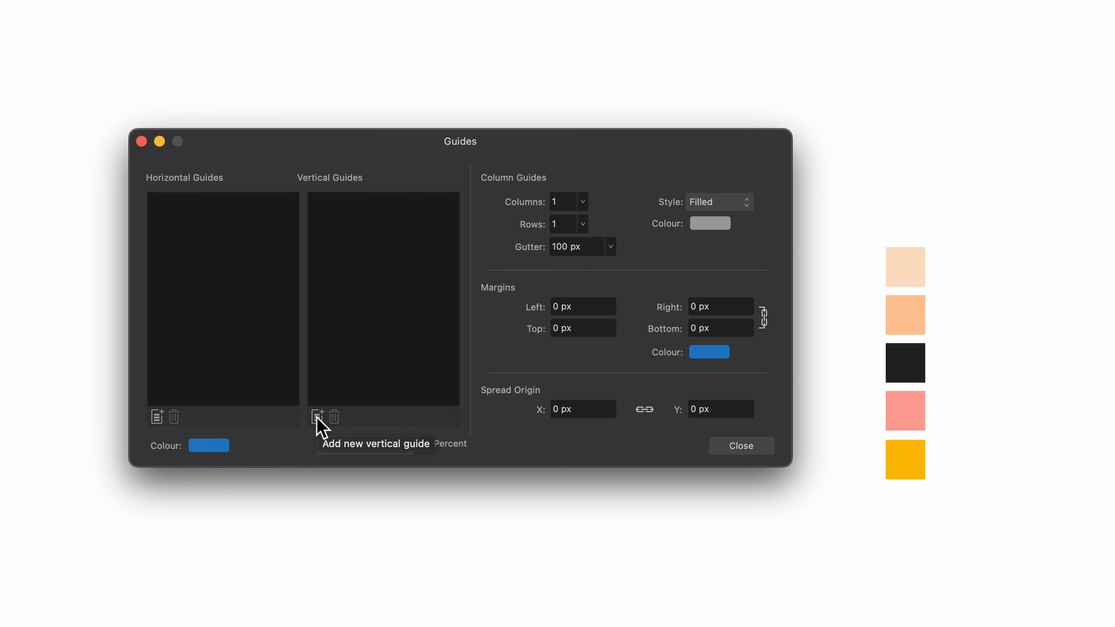
left_click(318, 417)
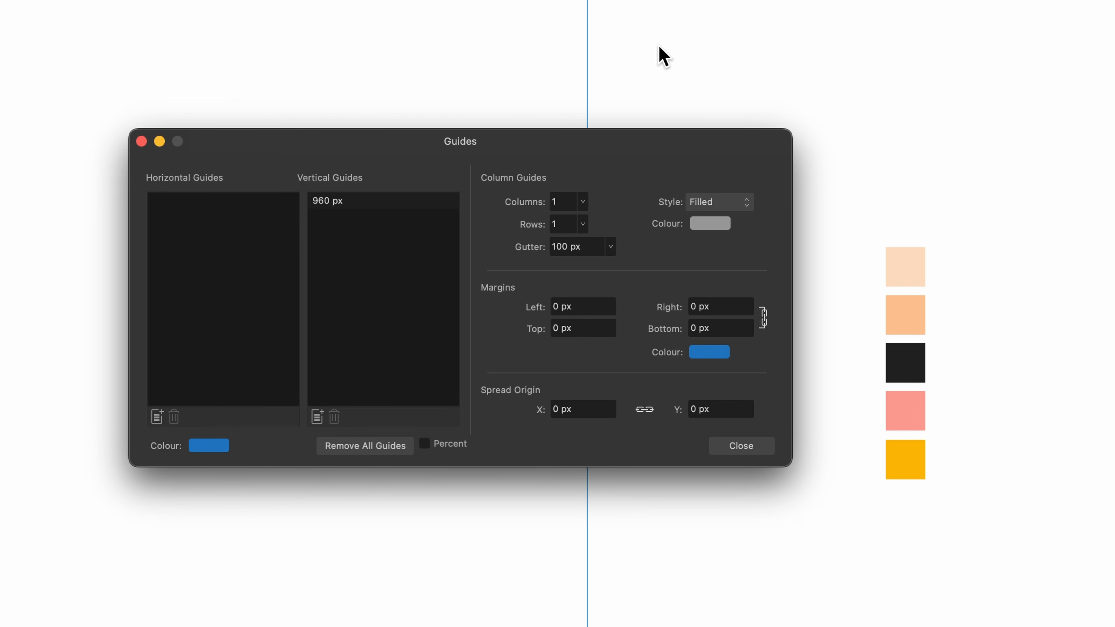
left_click(757, 452)
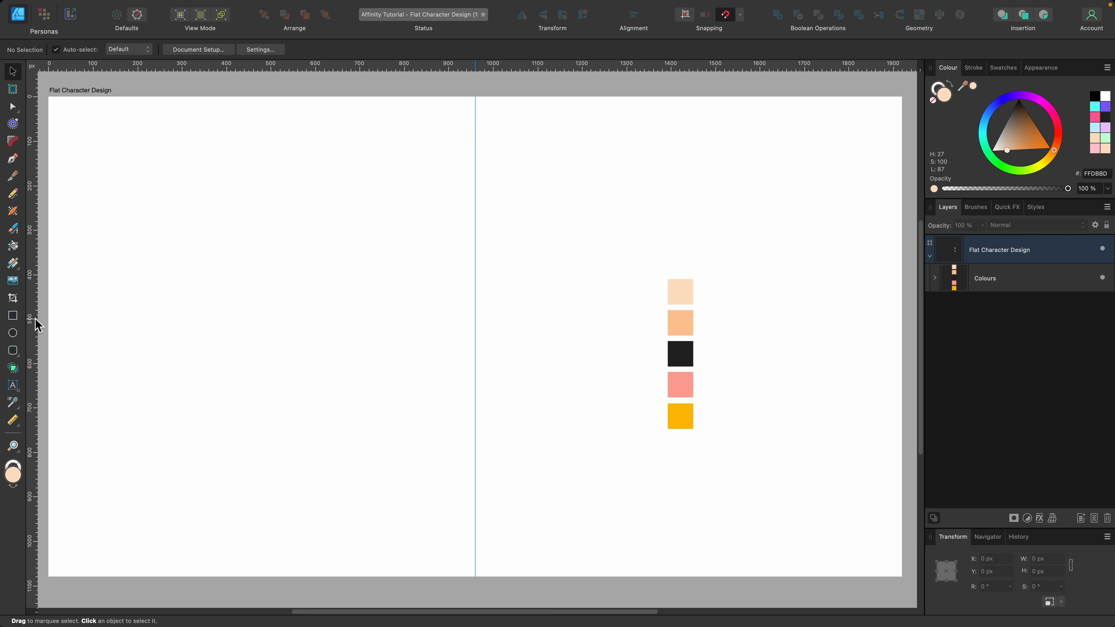
Pull a second vertical guide out to about 516 px and delete it again from the guides list.
left_click_drag(39, 325, 278, 302)
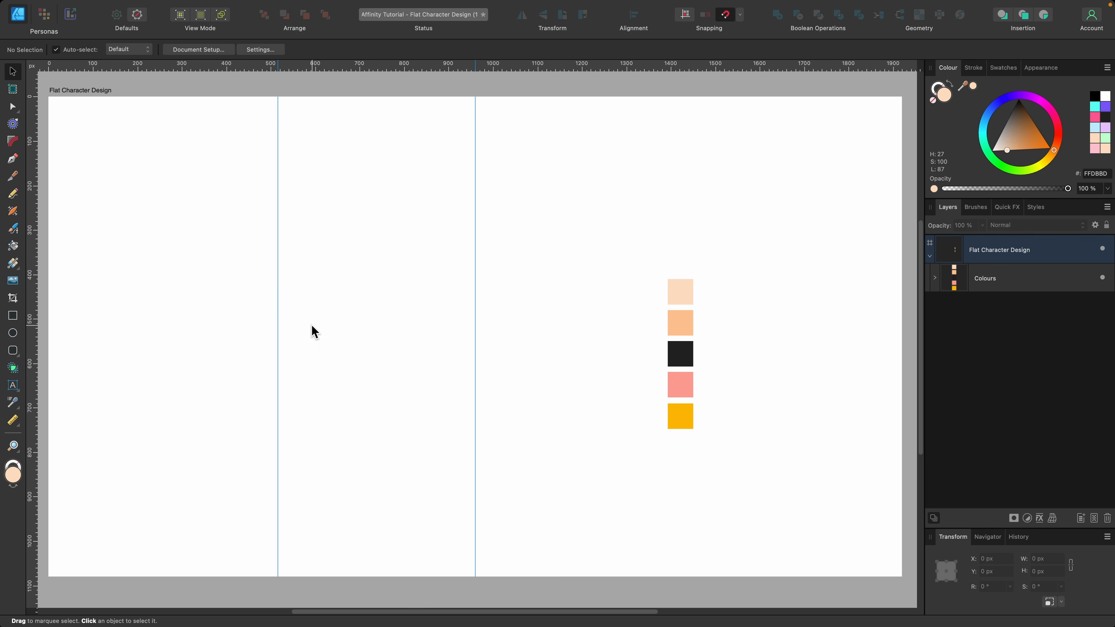
double_click(277, 320)
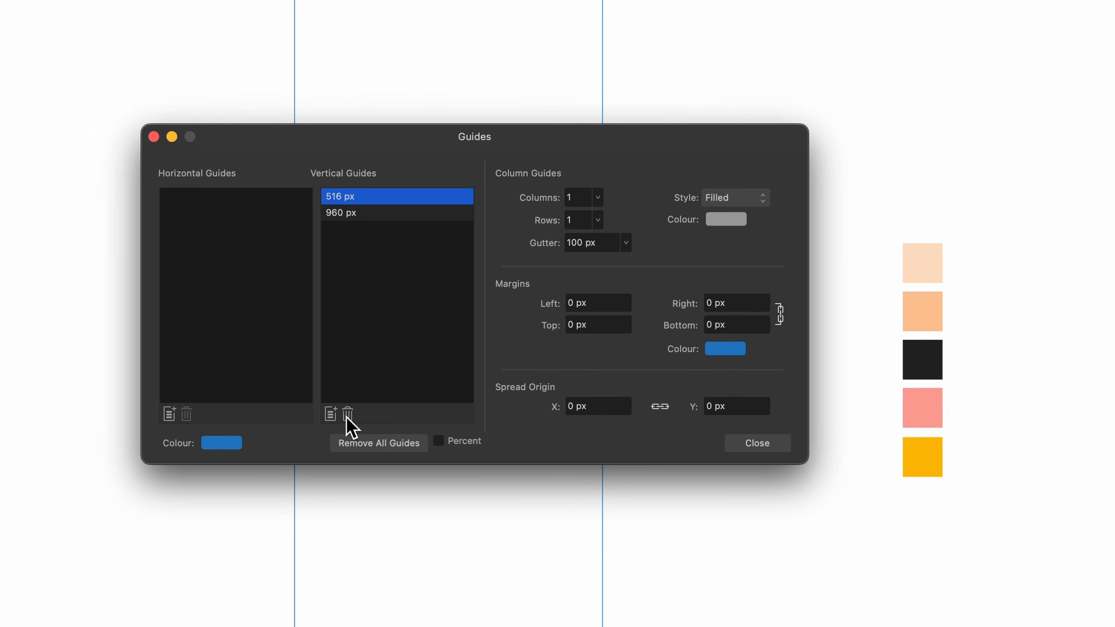
left_click(347, 415)
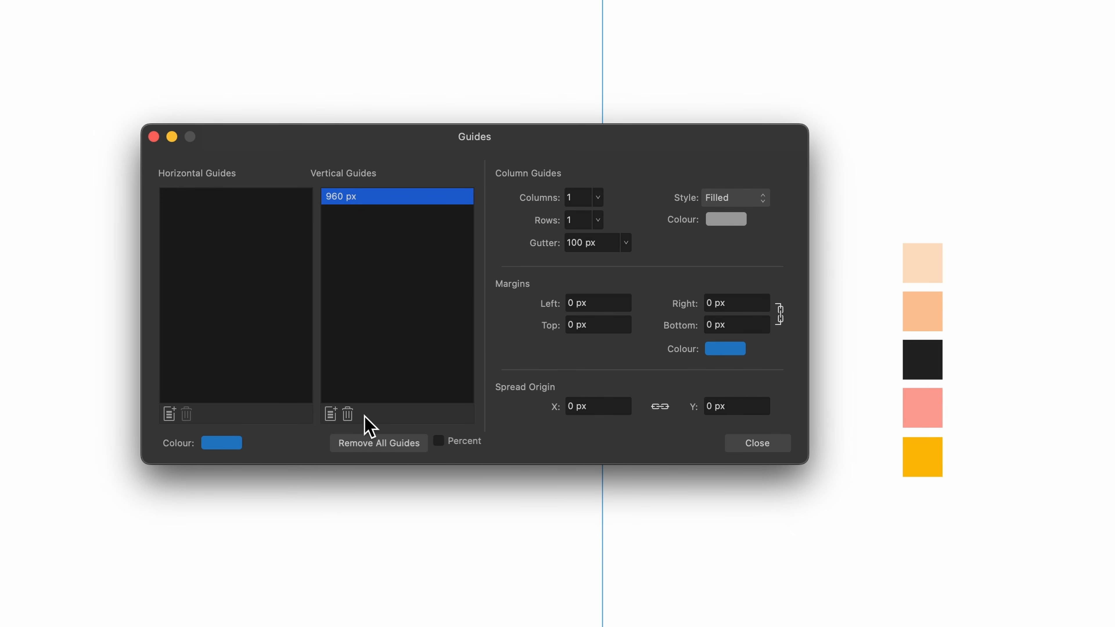
left_click(768, 446)
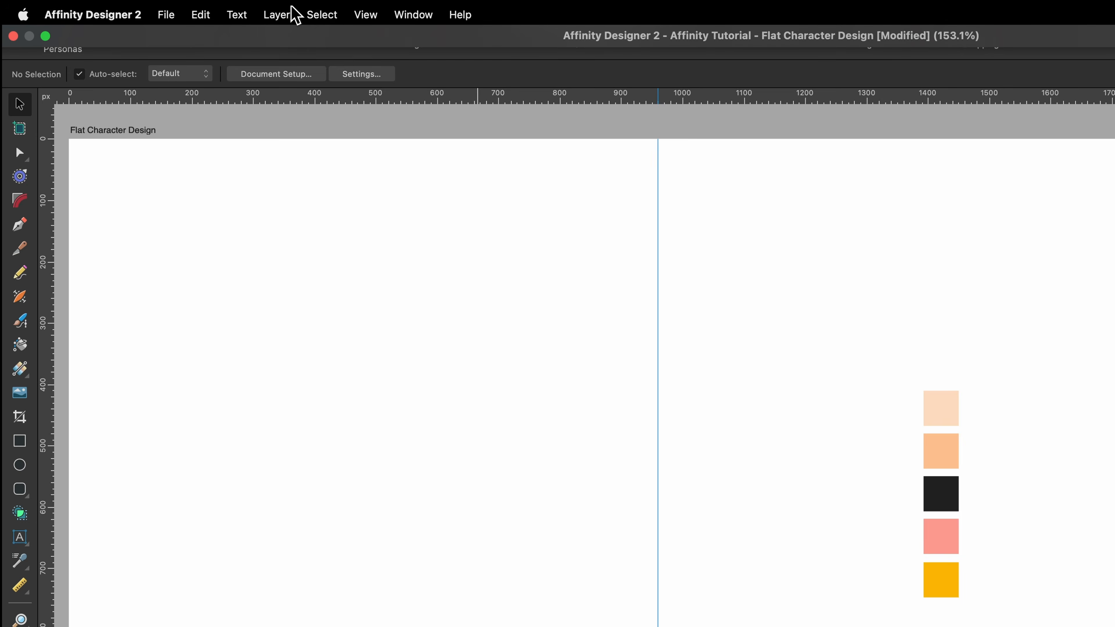
left_click(230, 6)
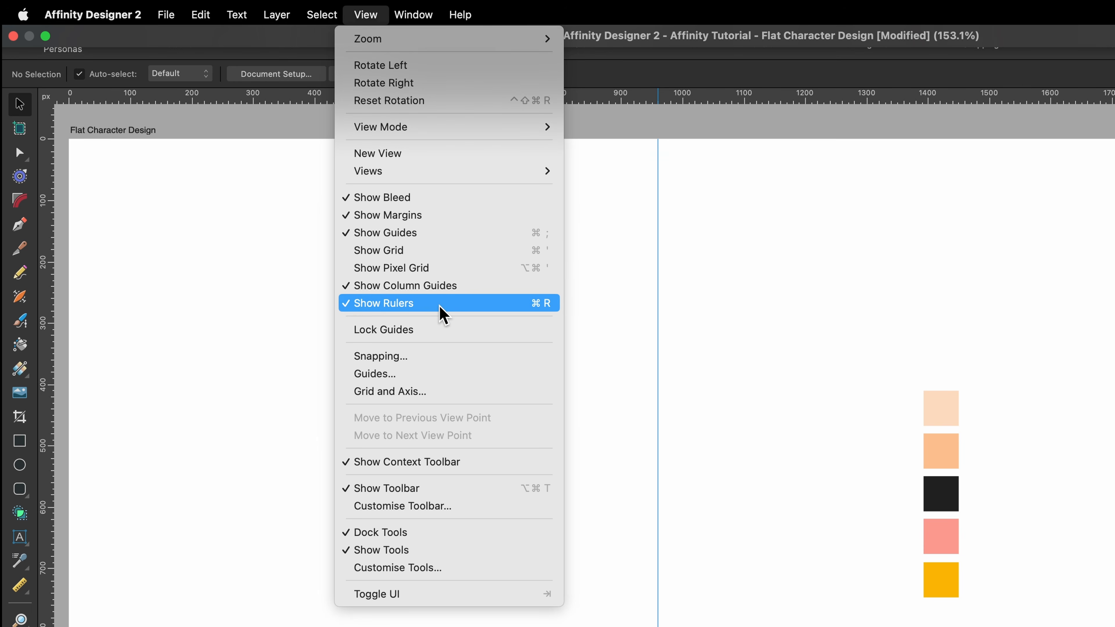
left_click(591, 332)
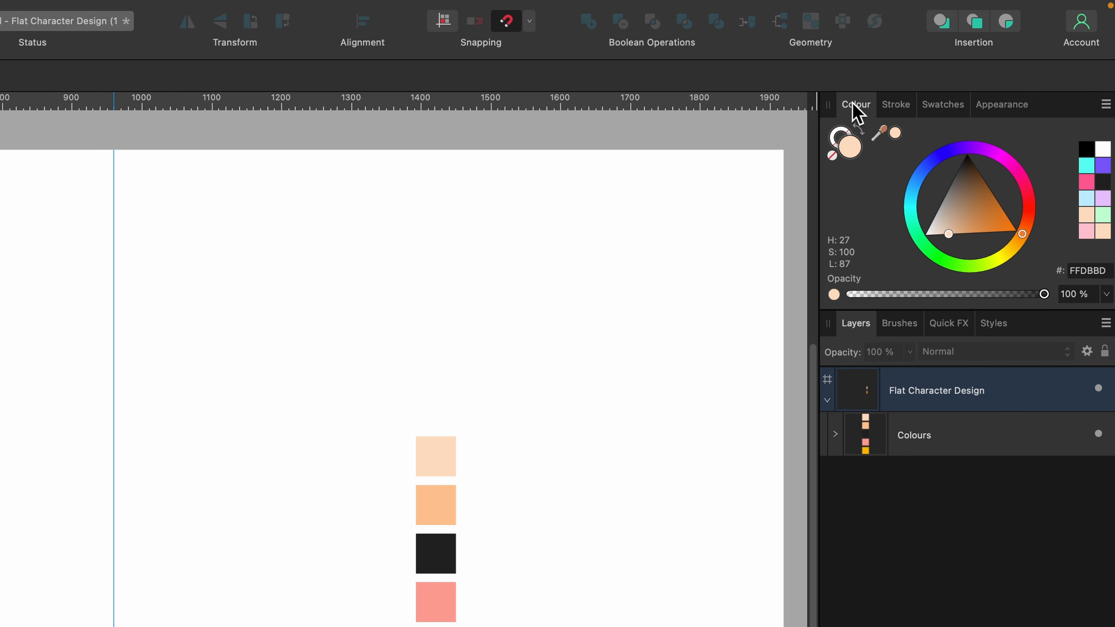
Detach the Colour panel from its dock and place it floating on the canvas above the colour swatches.
left_click(852, 105)
left_click_drag(852, 108, 358, 205)
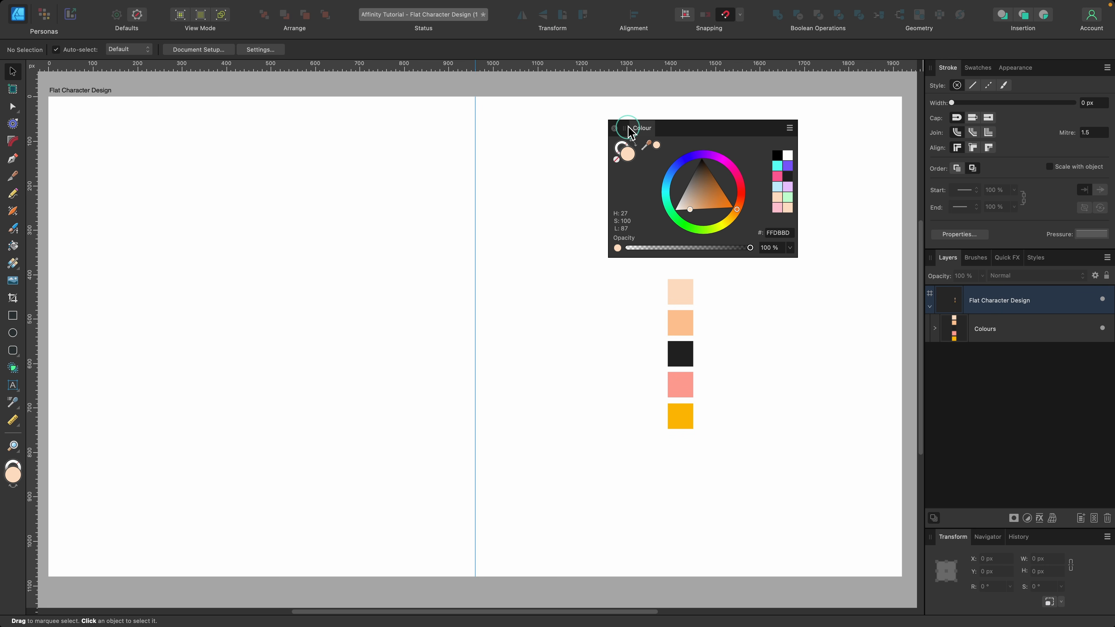
left_click_drag(629, 132, 623, 134)
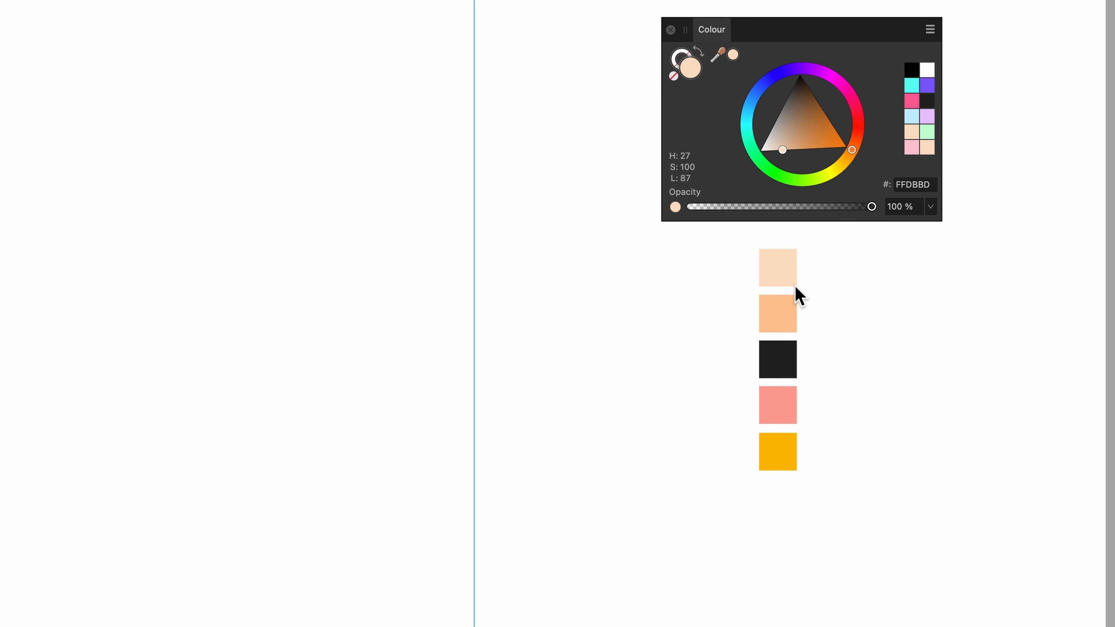
Draw a square about 112 px wide between the guide and the swatches and fill it light pink (FFBDF1).
scroll(691, 303, "up", 2)
scroll(795, 289, "up", 3)
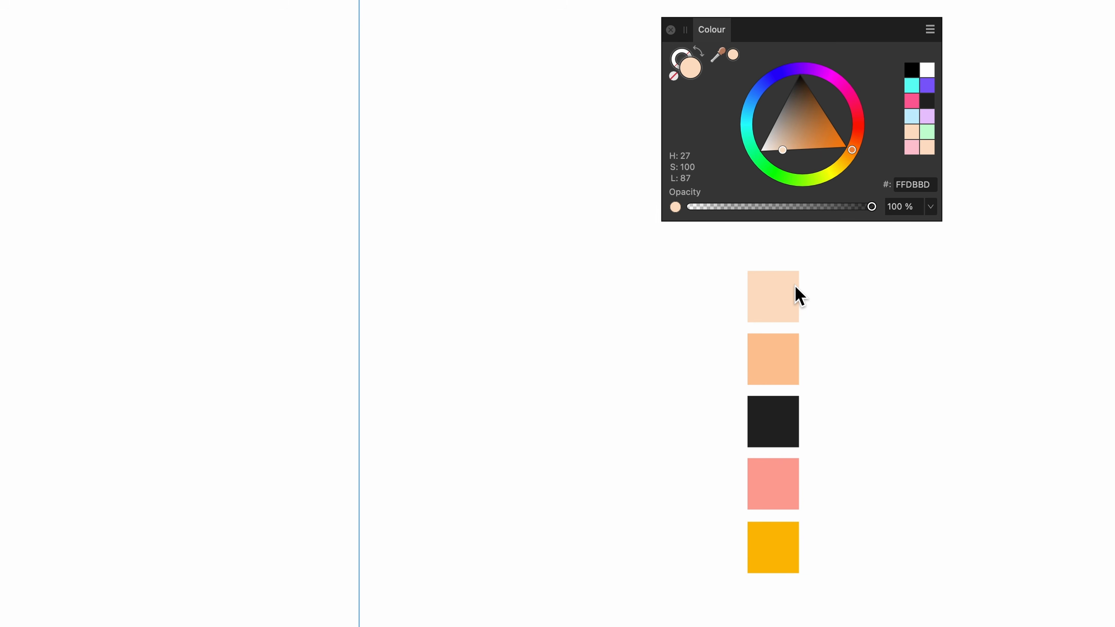
scroll(755, 295, "right", 1)
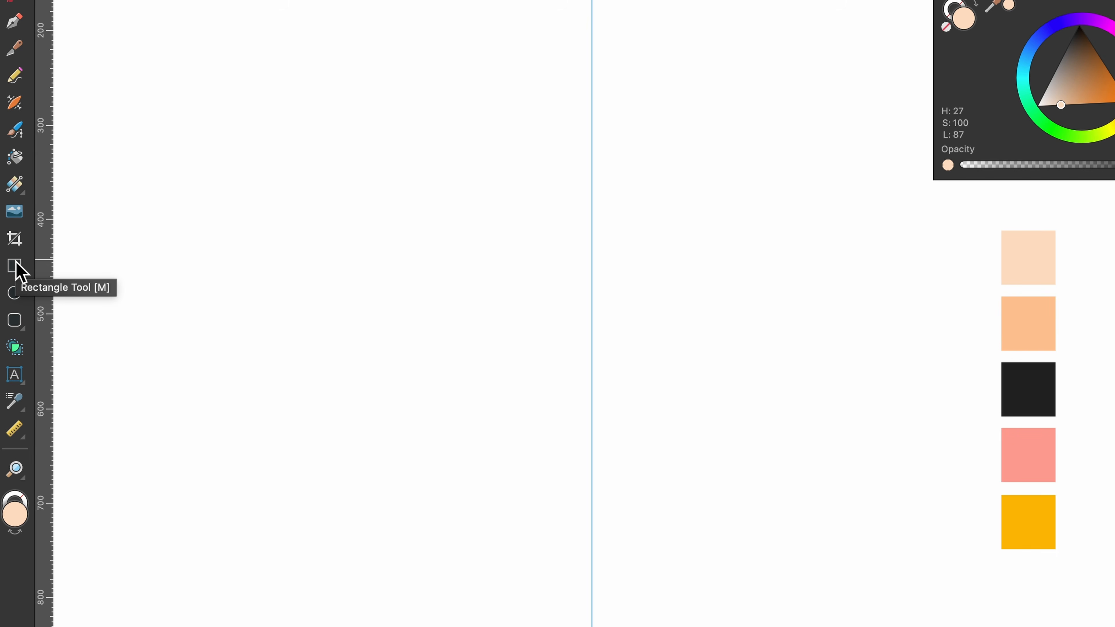
left_click(17, 265)
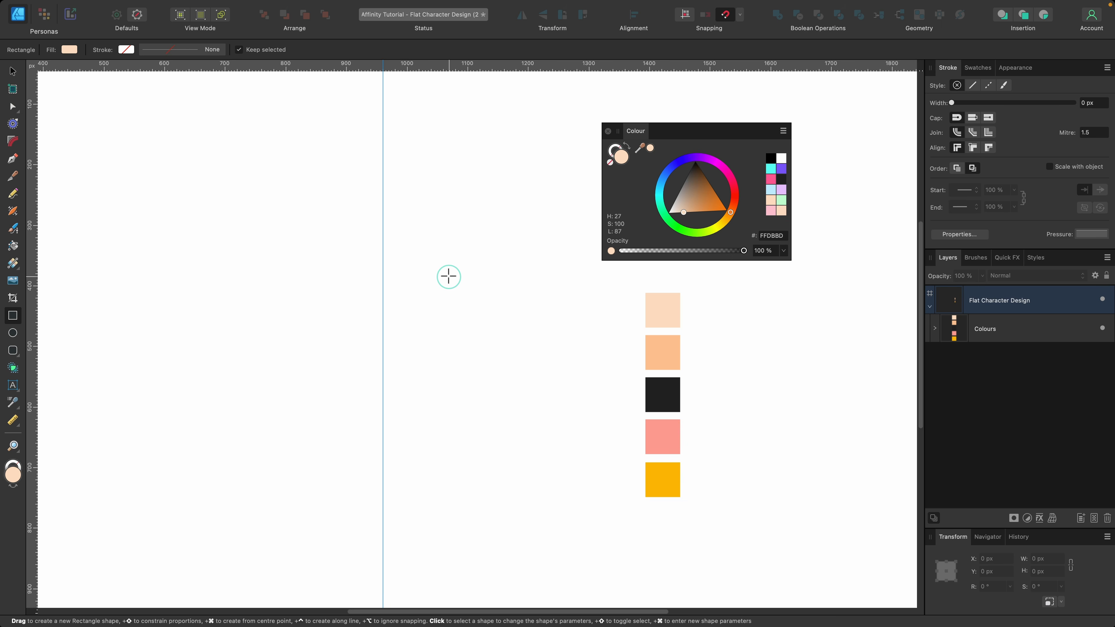
left_click_drag(449, 277, 508, 354)
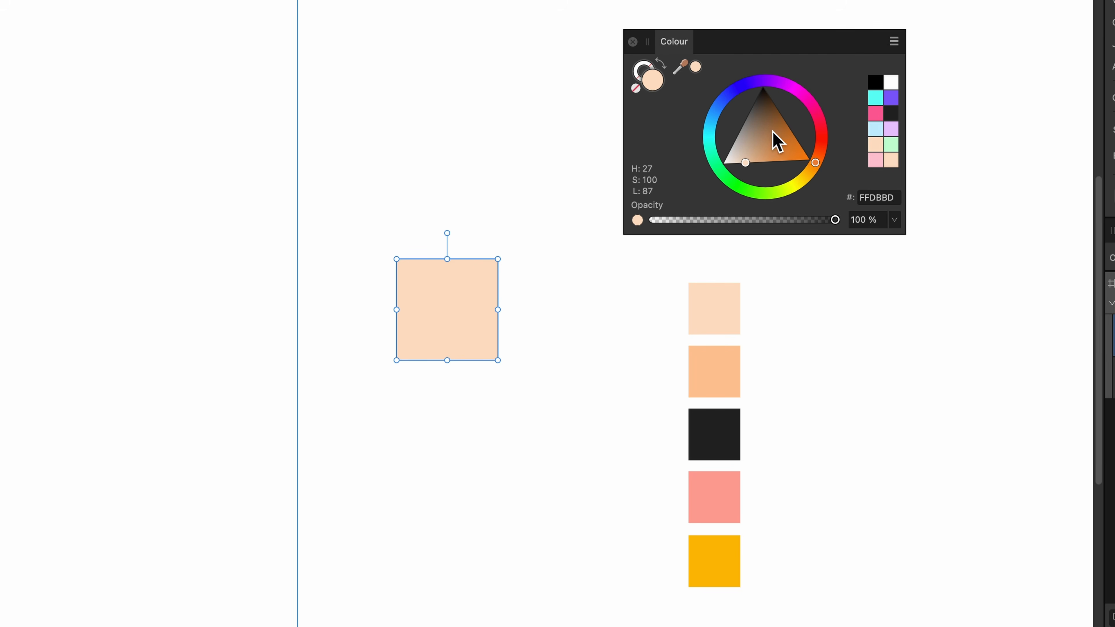
mouse_move(800, 93)
left_mouse_down()
mouse_move(750, 93)
mouse_move(813, 90)
left_mouse_up()
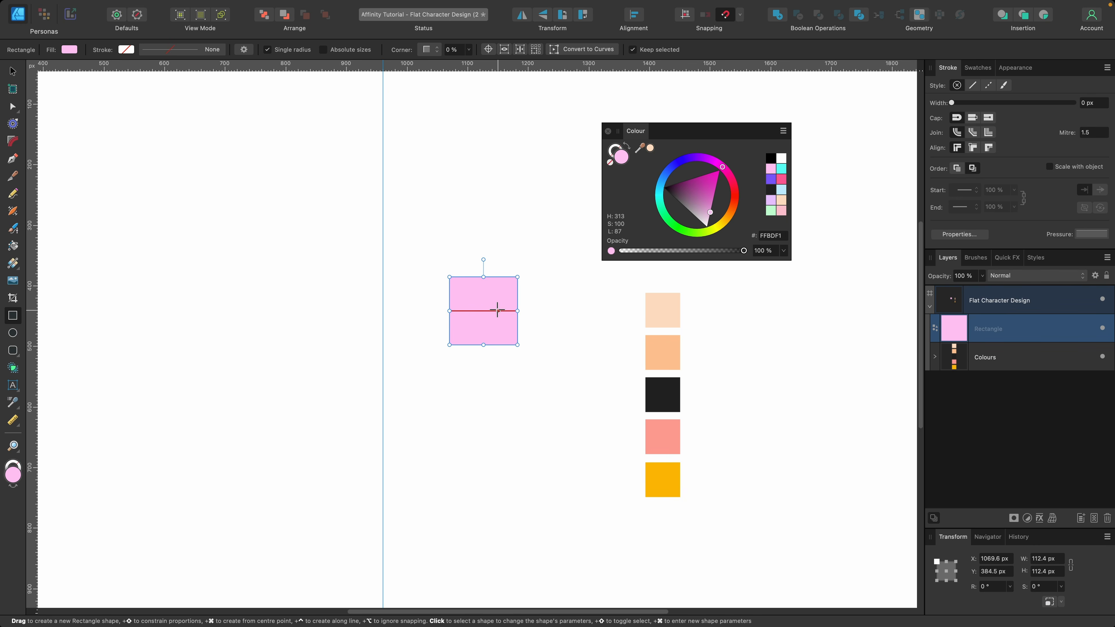
Nudge the pink square slightly and duplicate it twice below to form a vertical column of three.
key("v")
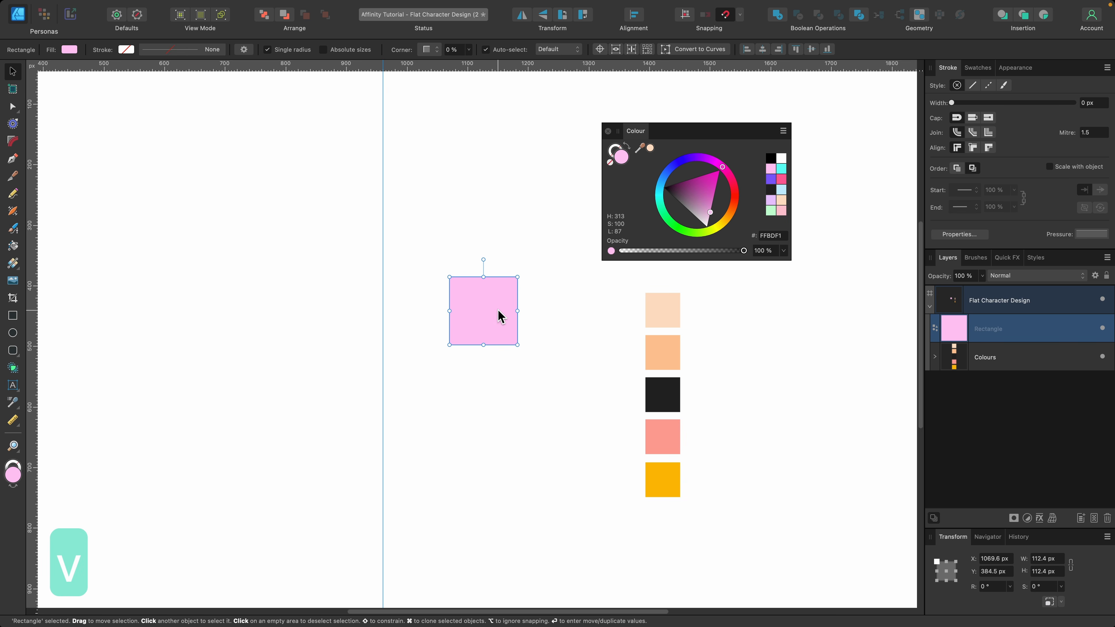
mouse_move(485, 311)
left_mouse_down()
mouse_move(486, 328)
mouse_move(485, 315)
left_mouse_up()
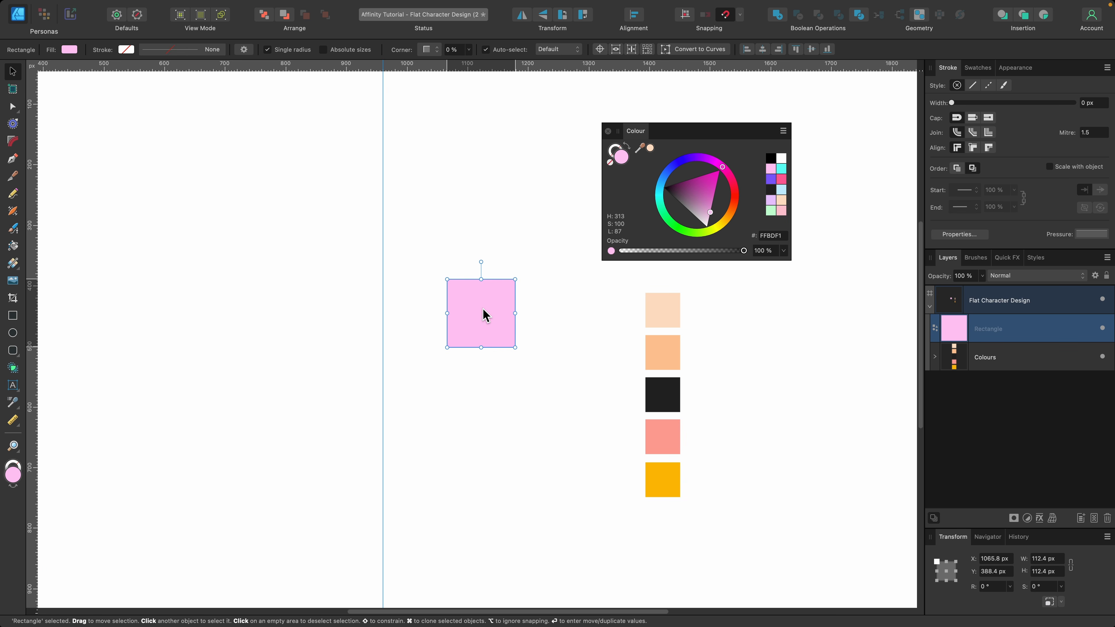
left_click_drag(483, 314, 496, 479)
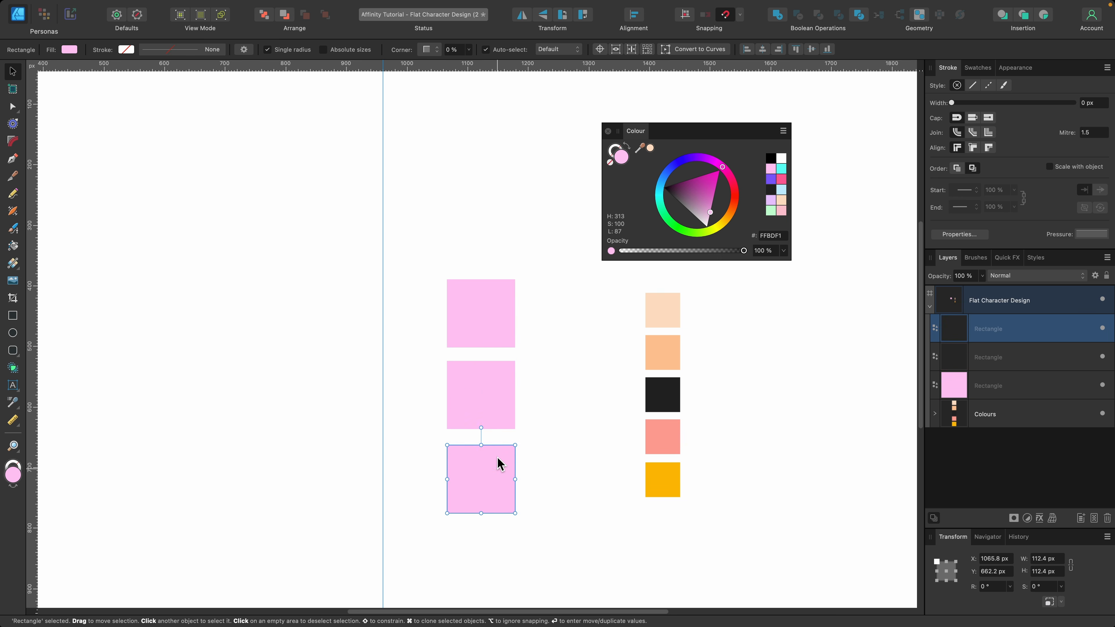
Recolour the middle square light blue, the lowest one lime green and the upper one peach (FFD4BD).
left_click(493, 389)
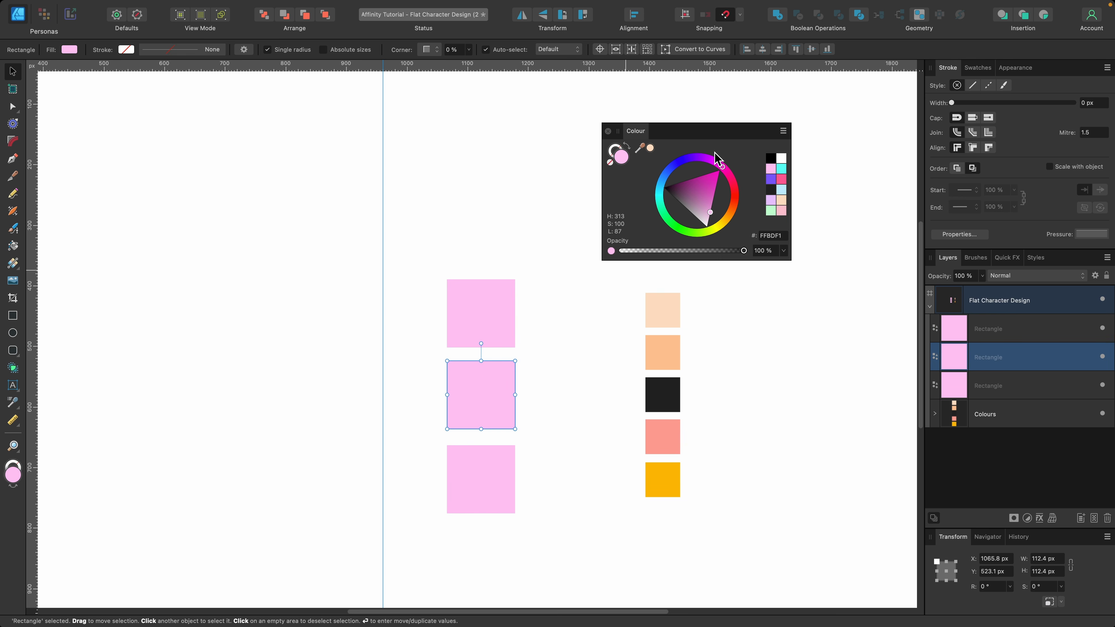
left_click_drag(722, 167, 653, 163)
left_click(511, 464)
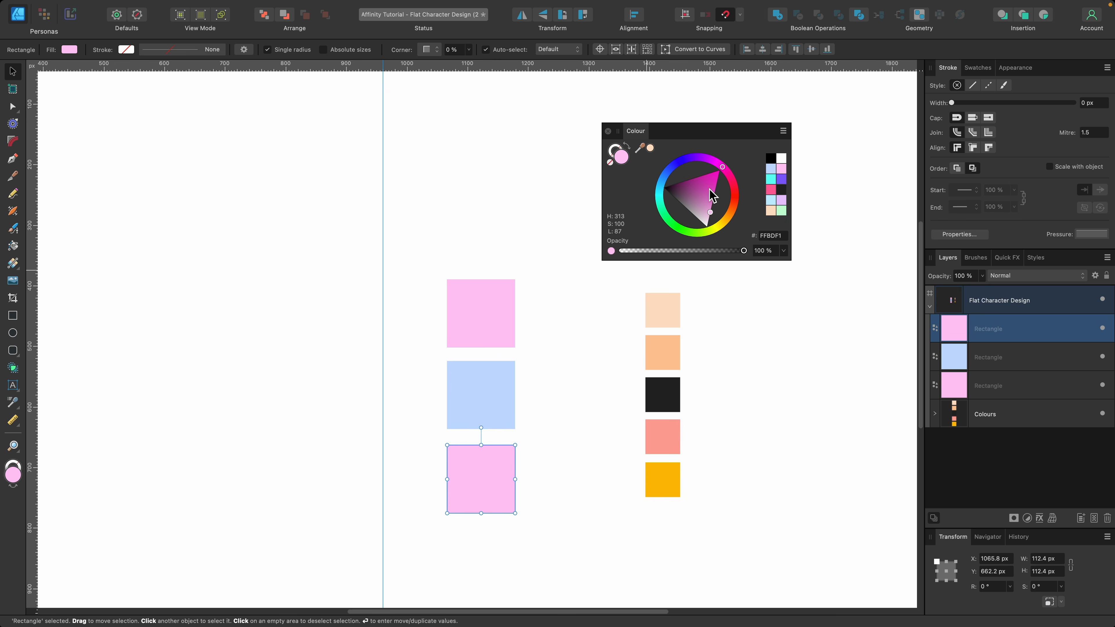
left_click_drag(734, 217, 704, 251)
left_click(695, 219)
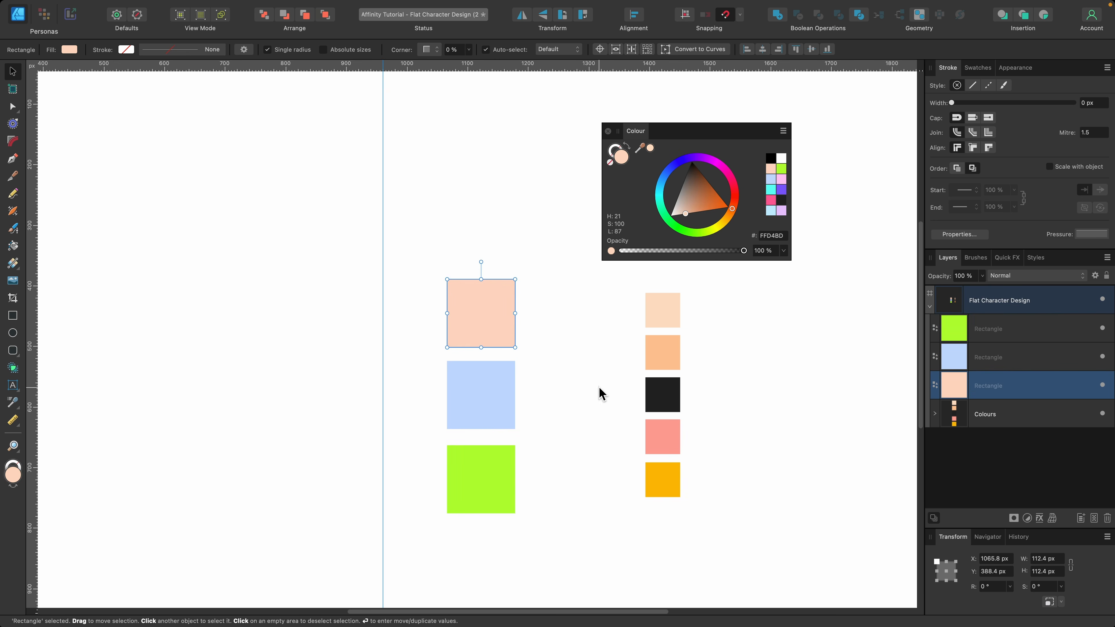
Select all three practice squares together and delete them.
left_click(495, 414, "shift")
left_click(490, 494, "shift")
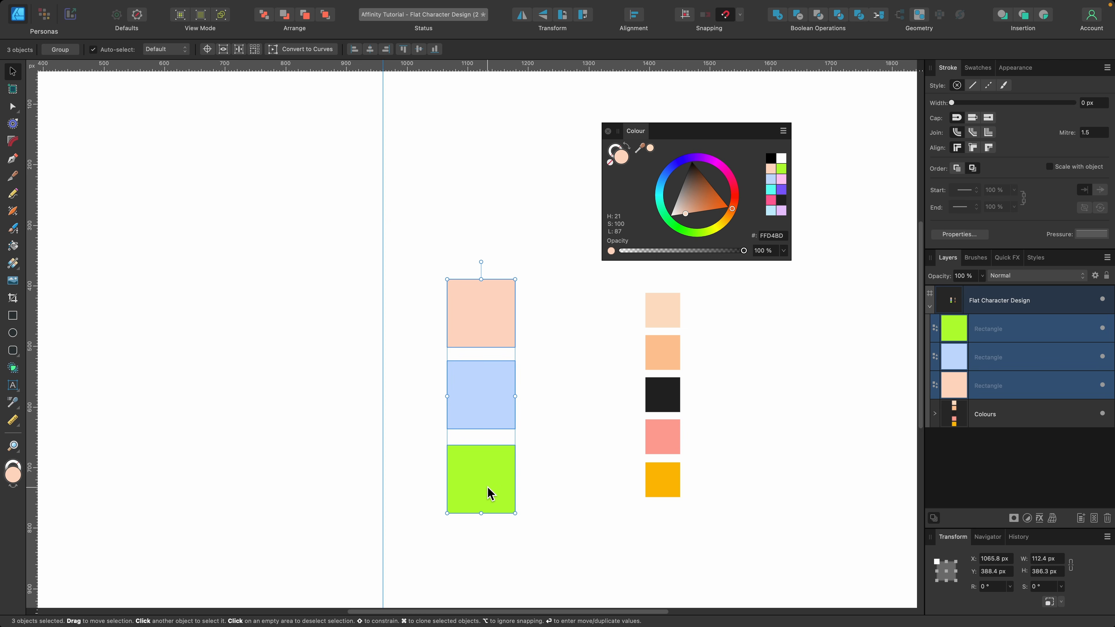
key("BackSpace")
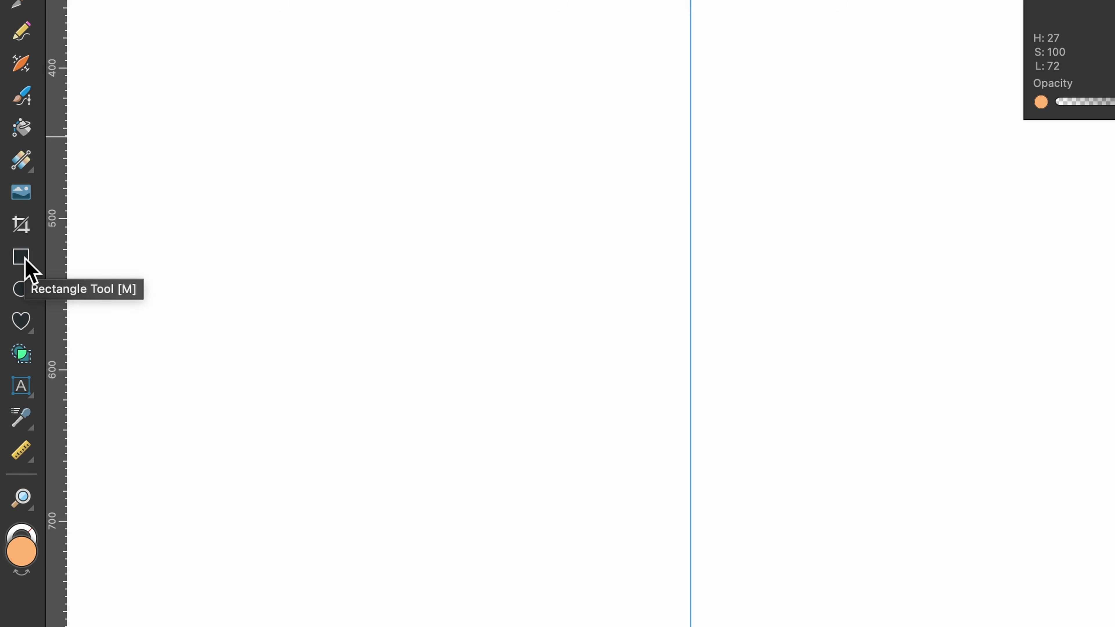
Draw a rectangle about 226 px wide and 306 px high and centre it horizontally on the vertical guide.
left_click(21, 258)
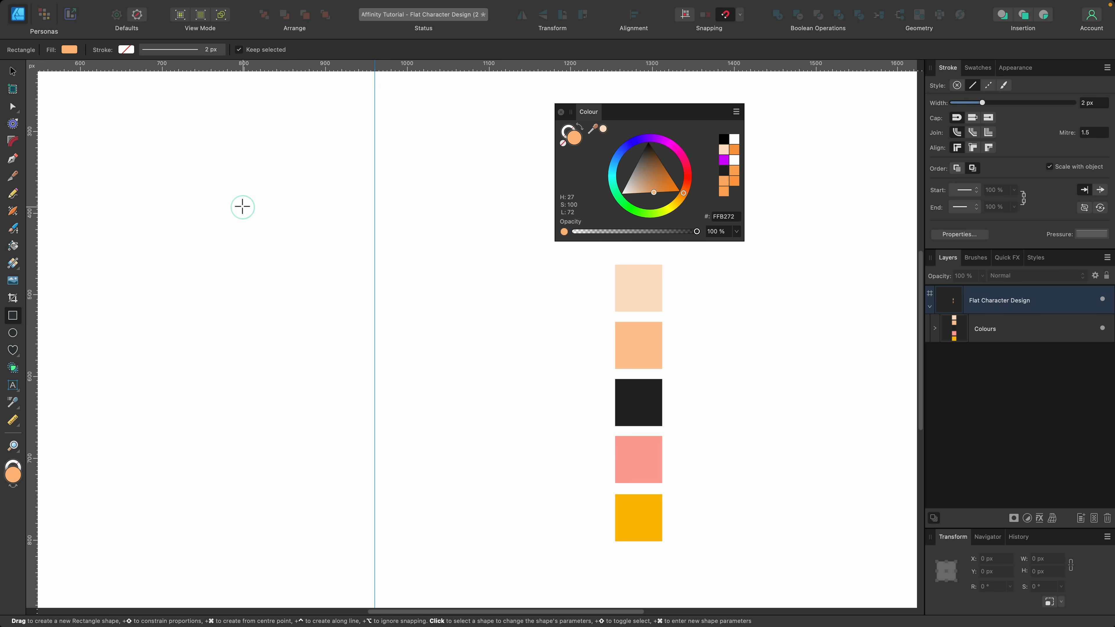
left_click_drag(243, 207, 427, 456)
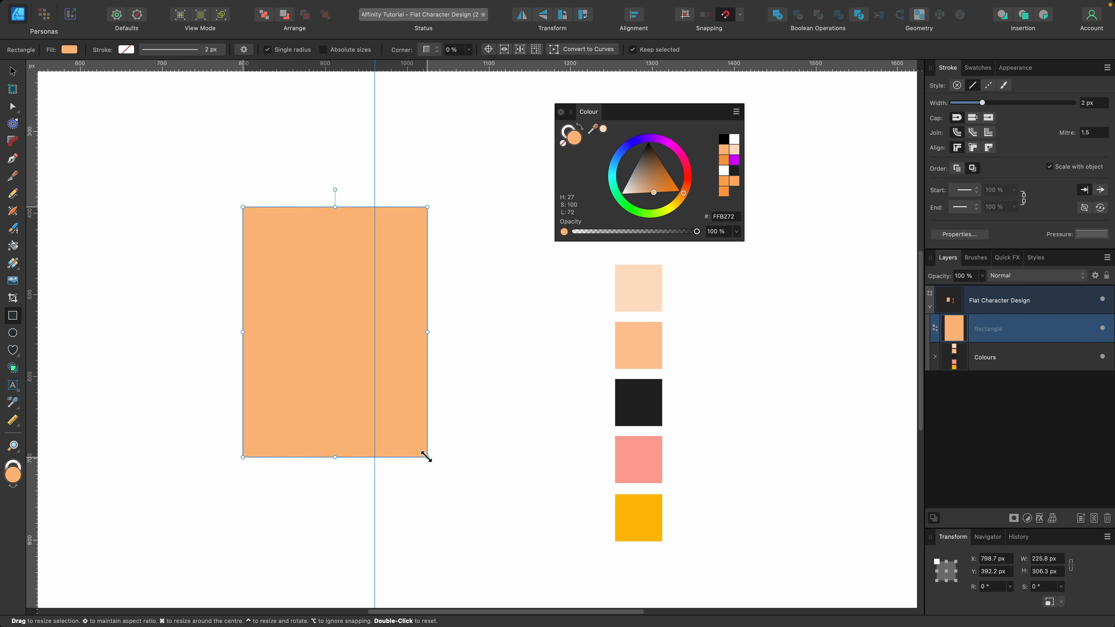
key("v")
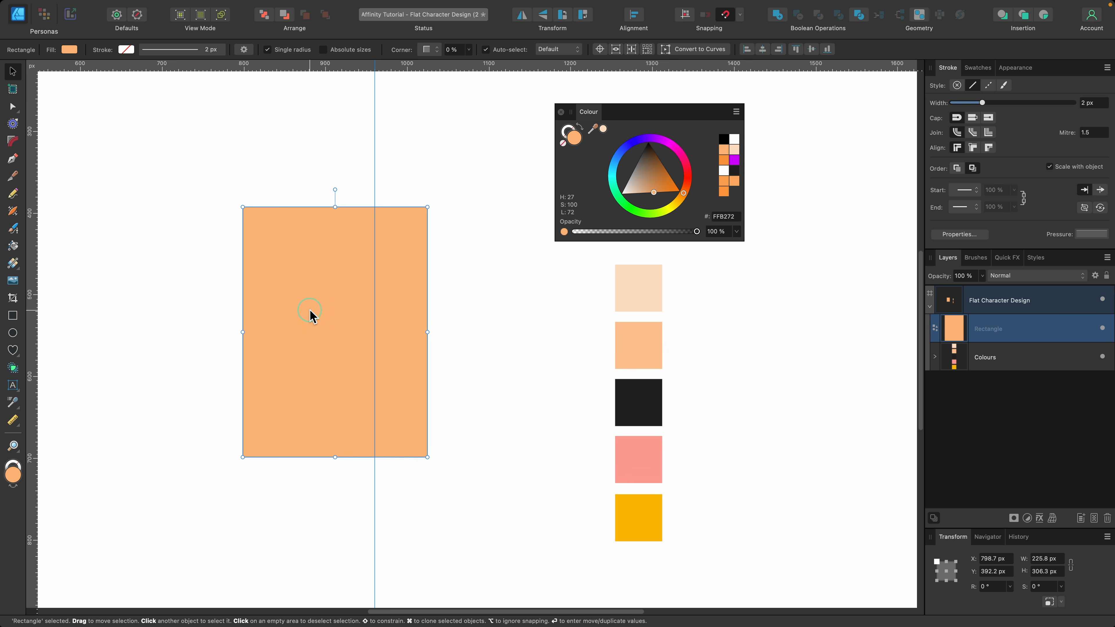
left_click_drag(309, 315, 360, 324)
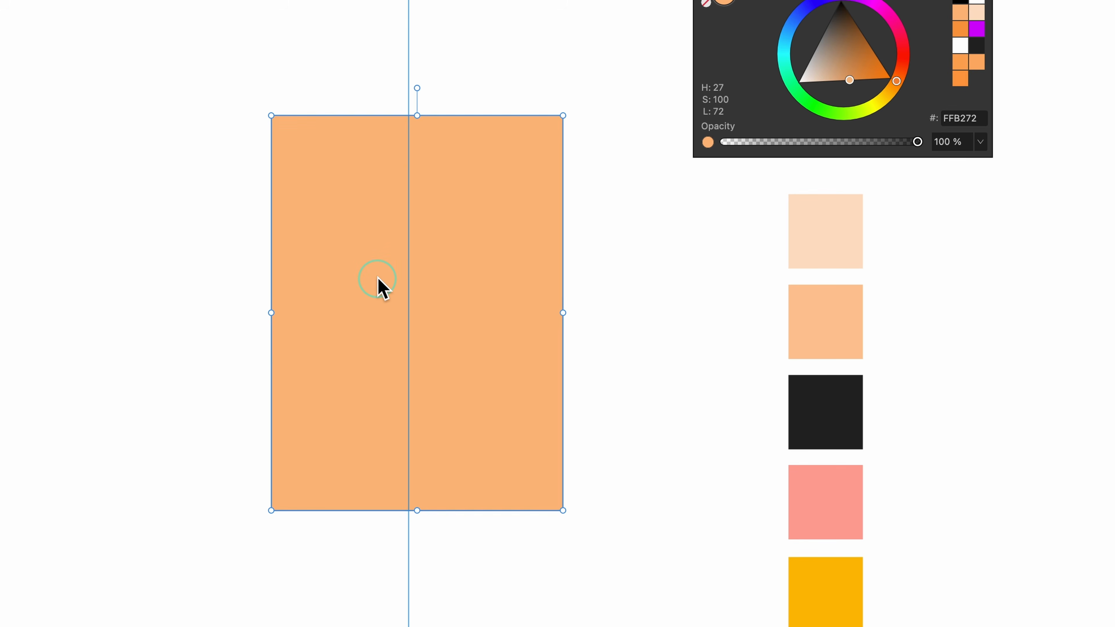
mouse_move(378, 279)
left_mouse_down()
mouse_move(359, 282)
mouse_move(373, 284)
left_mouse_up()
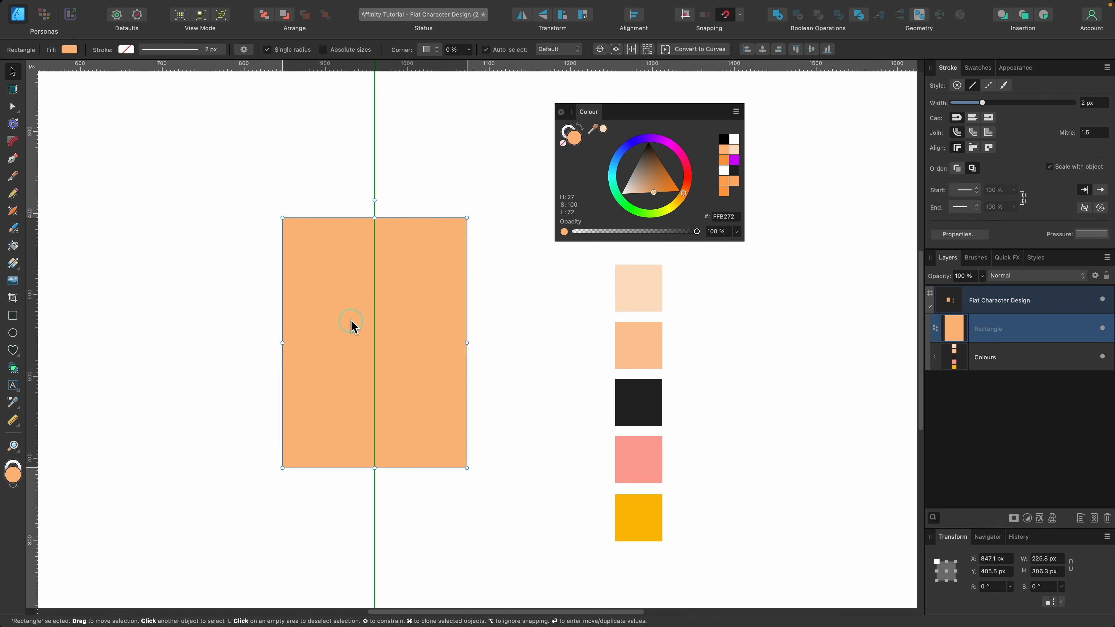
mouse_move(353, 325)
left_mouse_down()
mouse_move(339, 323)
mouse_move(348, 327)
left_mouse_up()
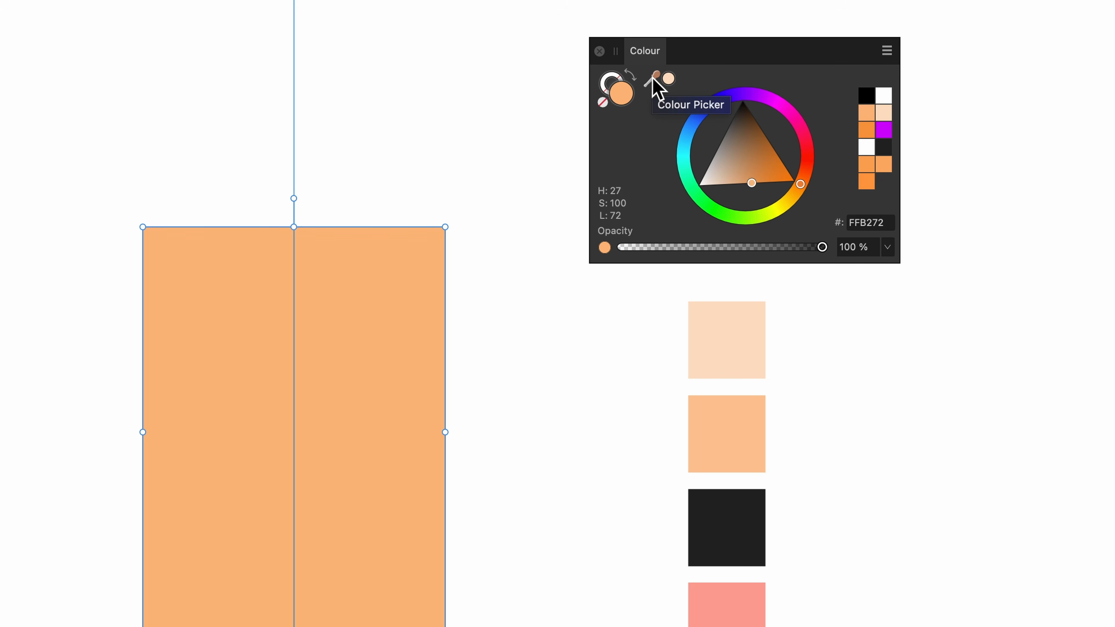
Sample the lightest peach swatch with the Colour Picker and apply it as the rectangle's fill (FFDBBD).
left_click_drag(656, 85, 729, 342)
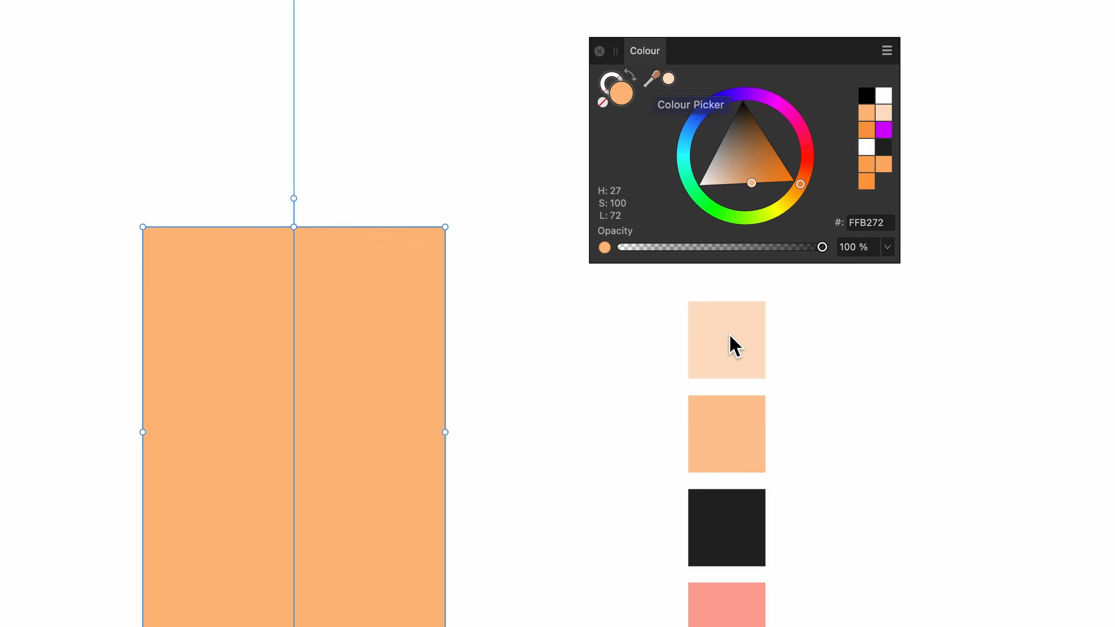
left_click(669, 80)
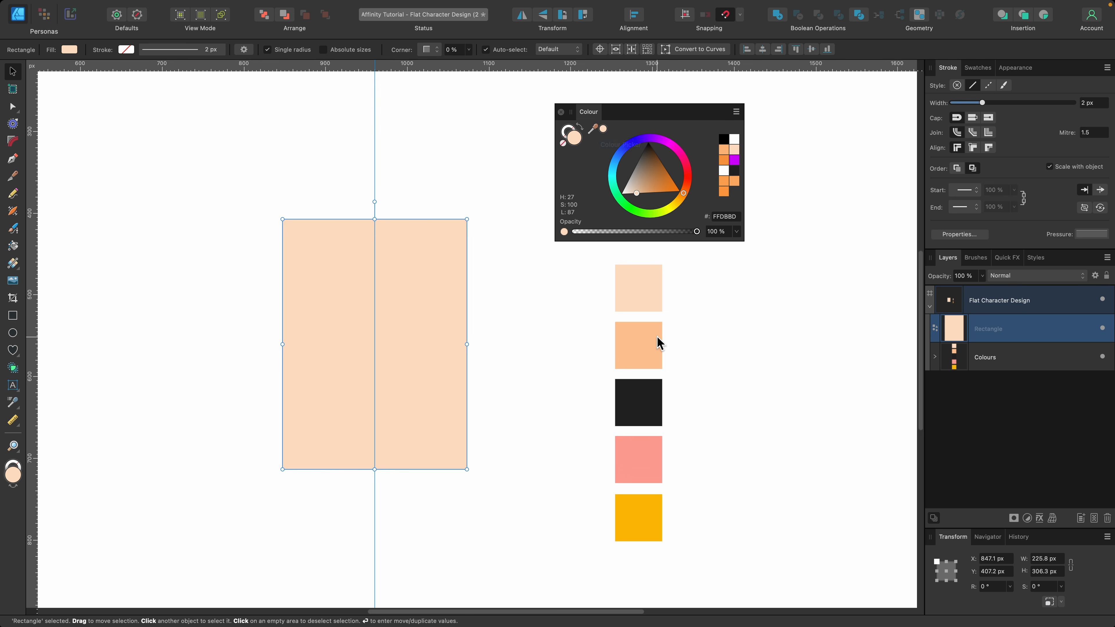
Round the rectangle's two lower corners to the maximum radius with the Corner Tool and convert the shape to a curve.
scroll(428, 327, "up", 5)
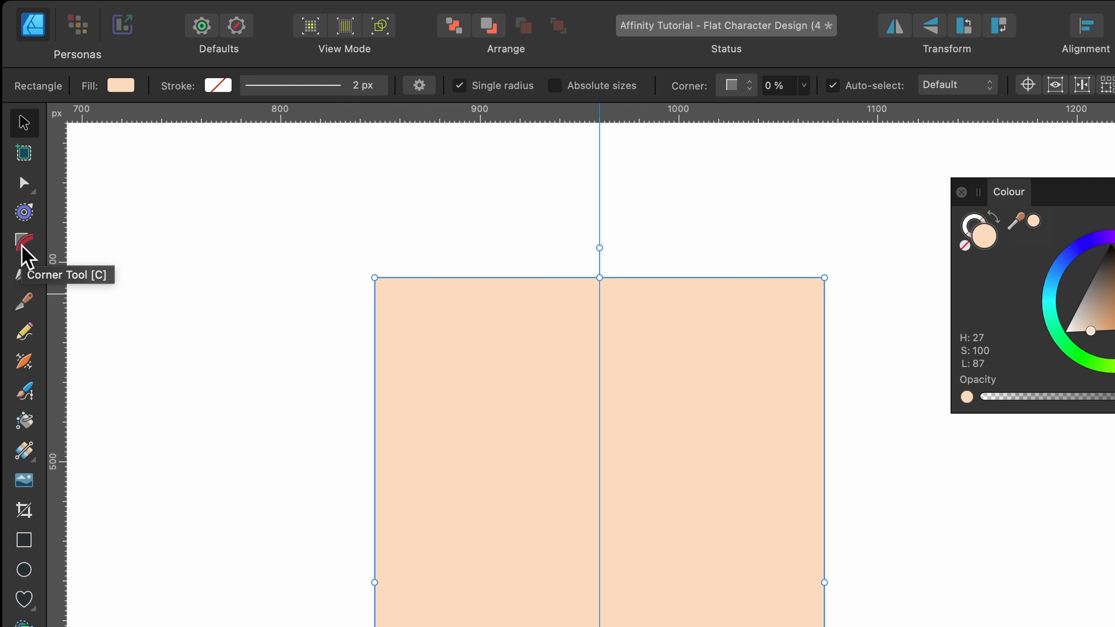
left_click(23, 246)
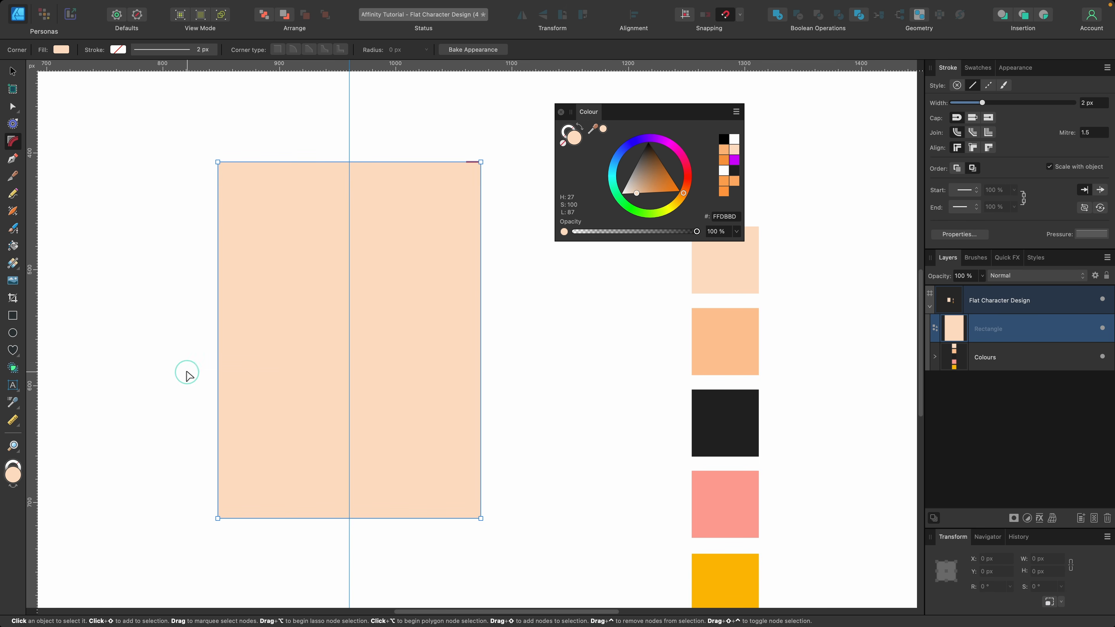
left_click_drag(187, 372, 527, 549)
left_click_drag(481, 518, 345, 371)
key("super+Return")
key("v")
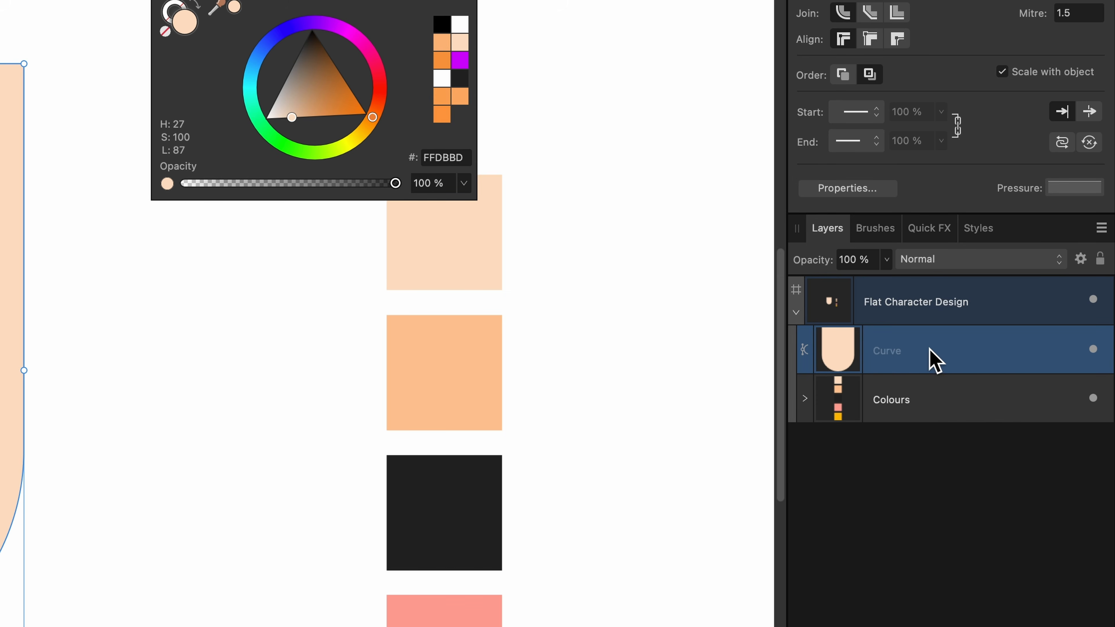
Rename the rounded curve's layer as Face.
double_click(898, 352)
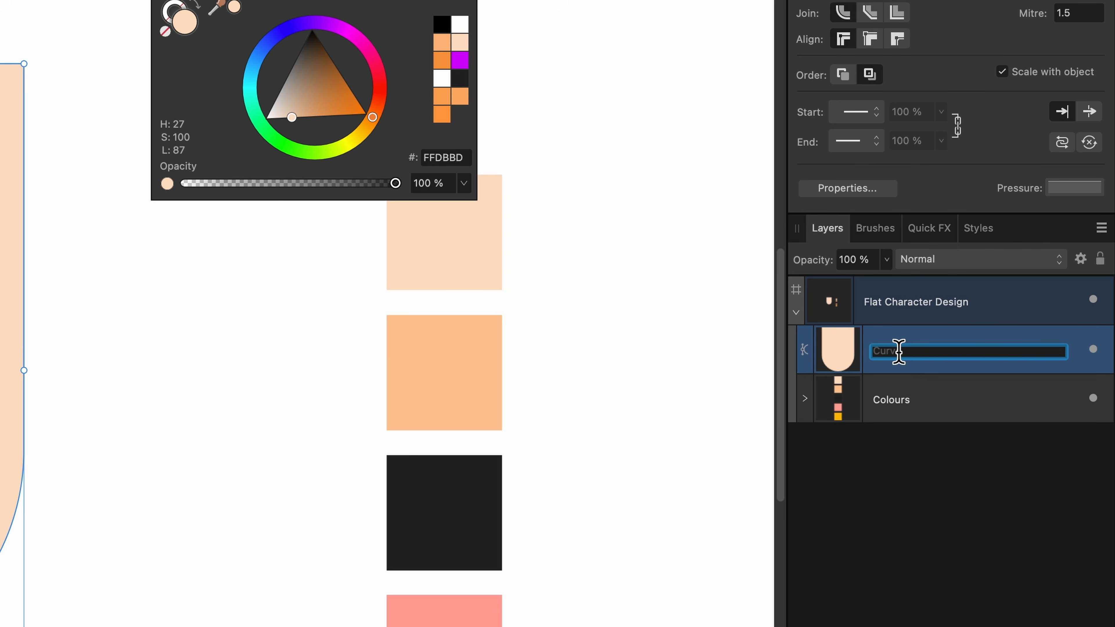
type("Face")
key("Return")
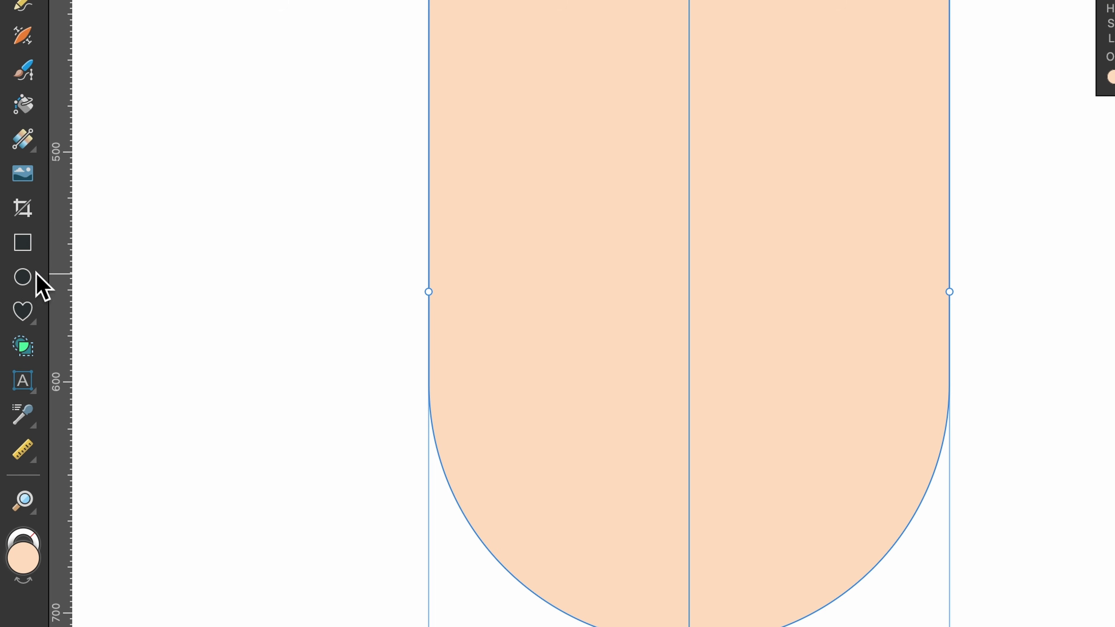
Draw a circle about 39 px in diameter and centre it on the left edge of the face.
left_click(23, 278)
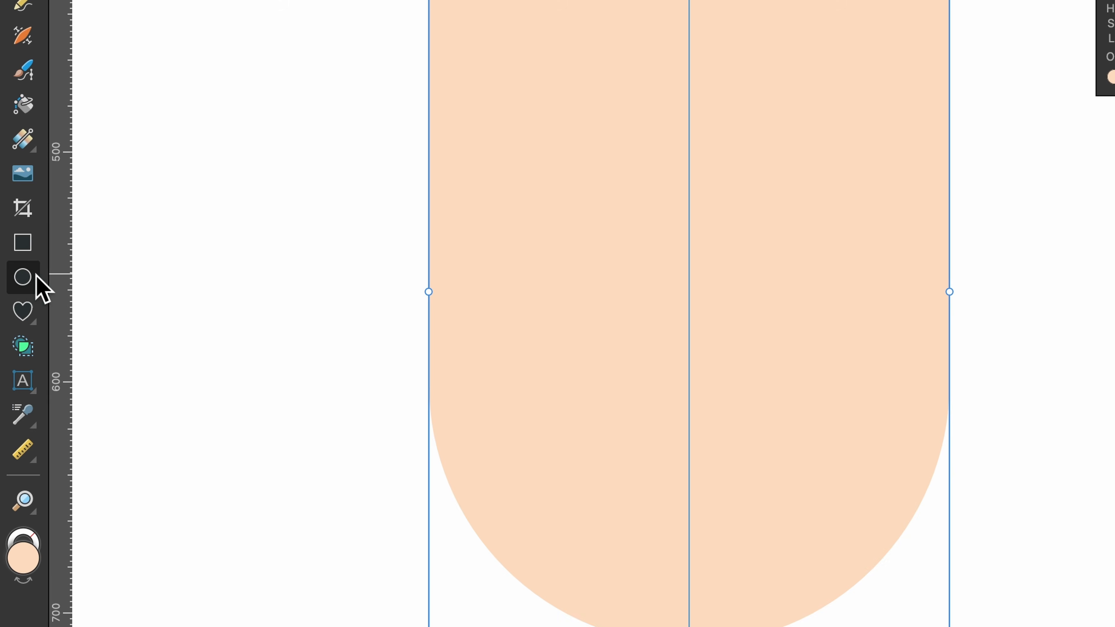
left_click_drag(265, 314, 332, 387)
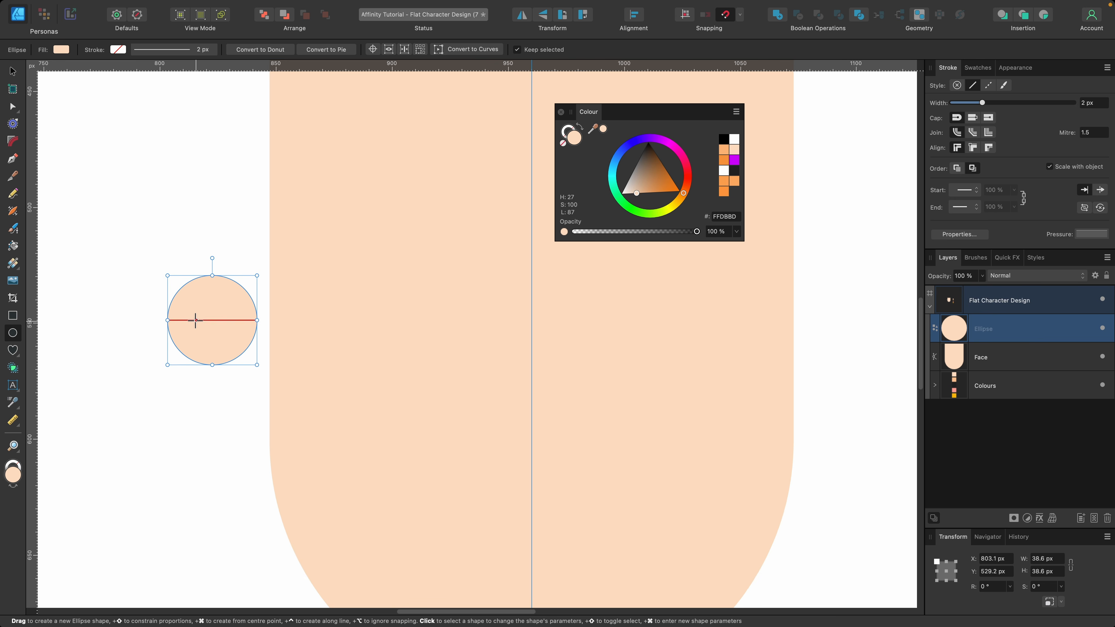
key("v")
left_click_drag(201, 327, 261, 347)
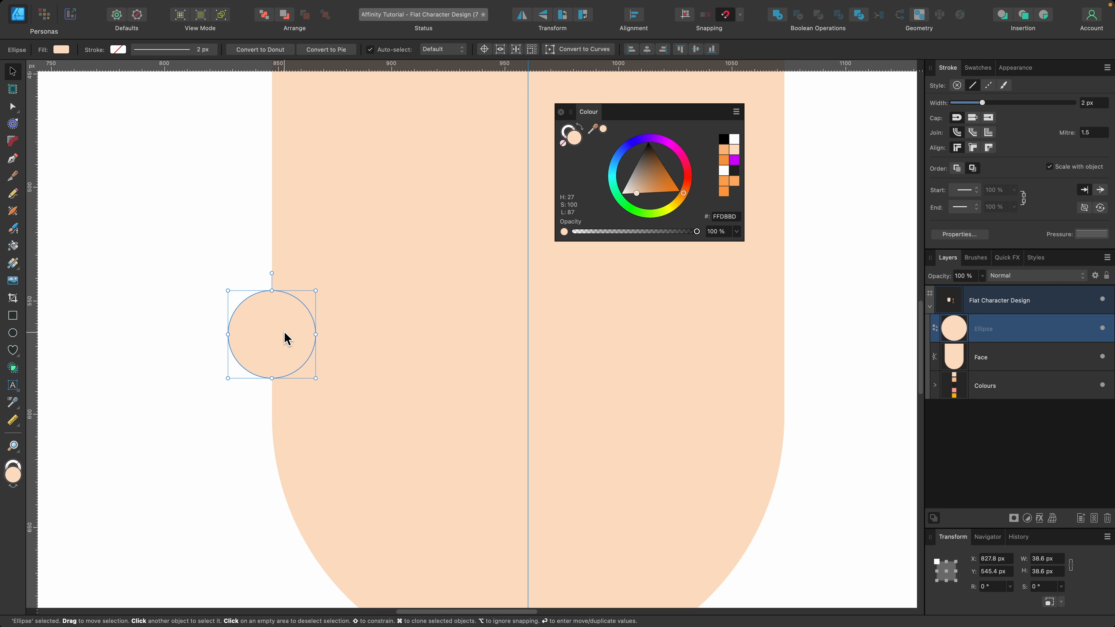
Copy the ear circle in place and fill the copy with the darker peach sampled from the second swatch (FFBF8B).
key("super+c")
key("super+v")
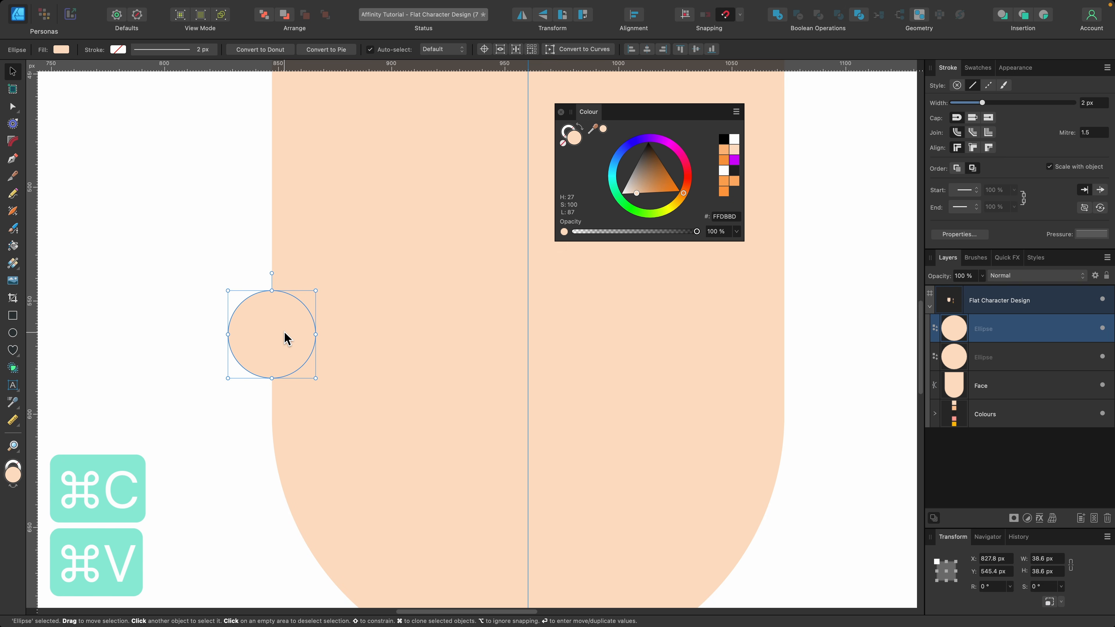
scroll(285, 338, "down", 5)
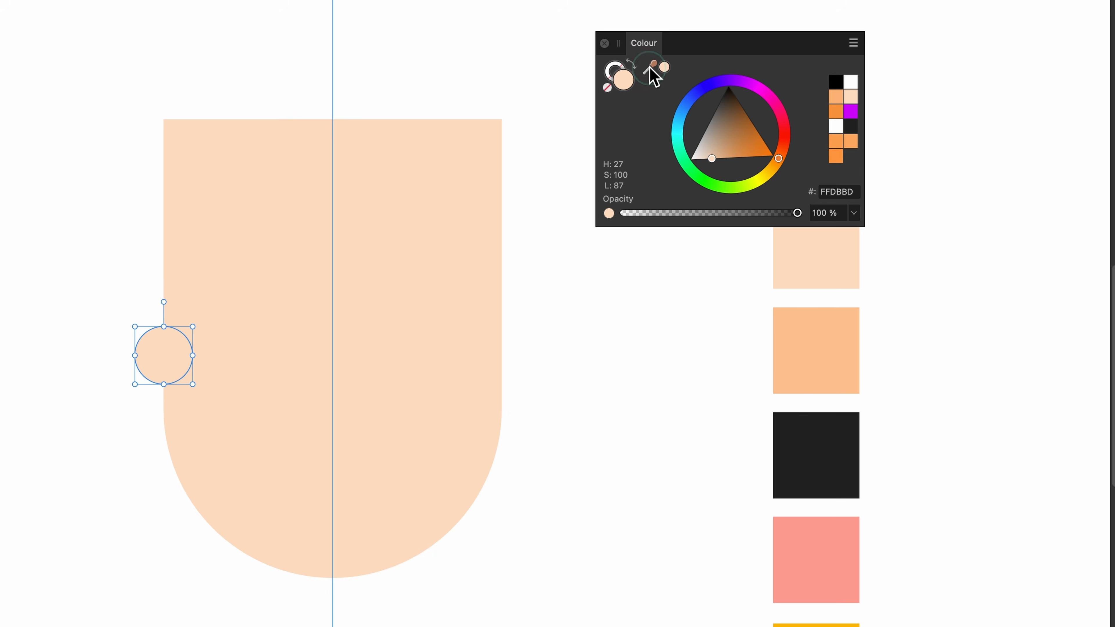
left_click_drag(593, 130, 595, 135)
left_click_drag(651, 76, 810, 355)
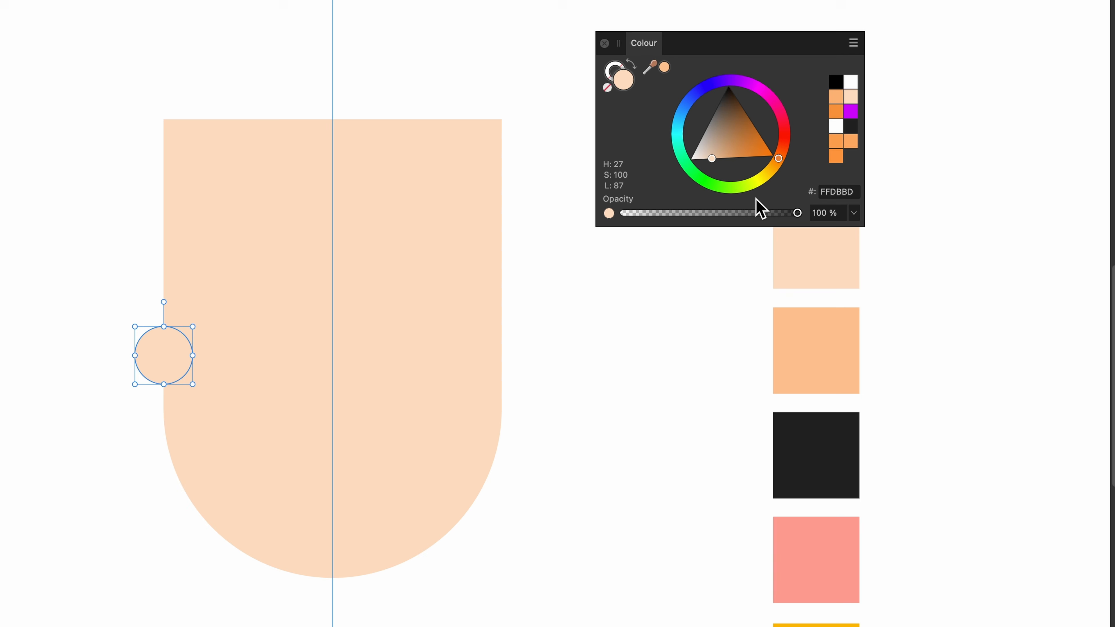
left_click(664, 67)
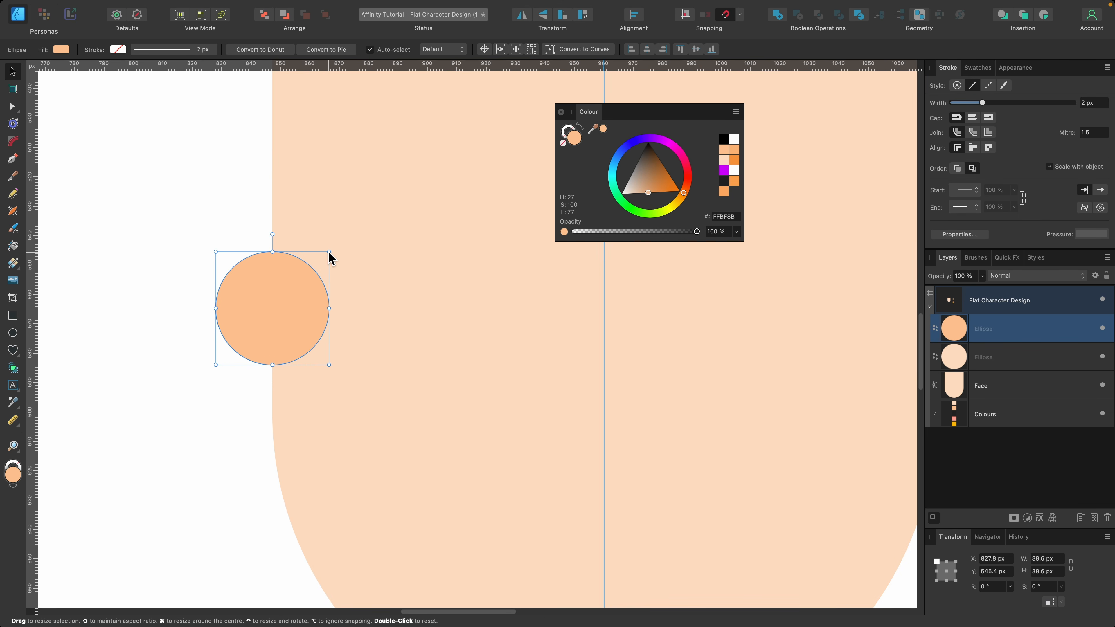
Shrink the darker circle around its centre to about 24 px and group it with the larger circle.
left_click_drag(328, 252, 308, 275)
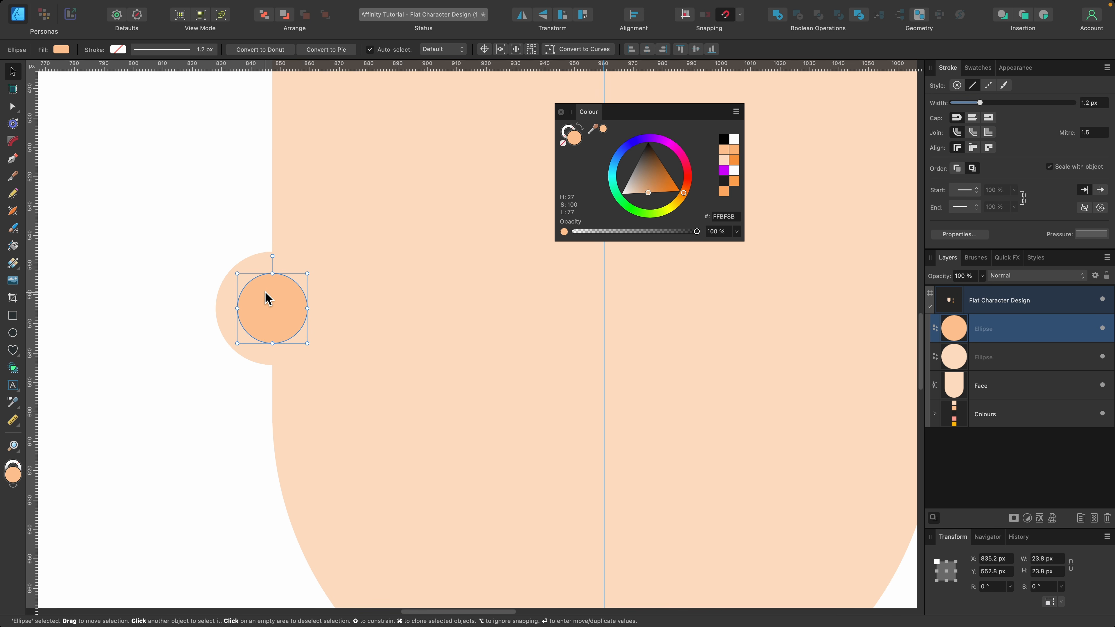
left_click(226, 307, "shift")
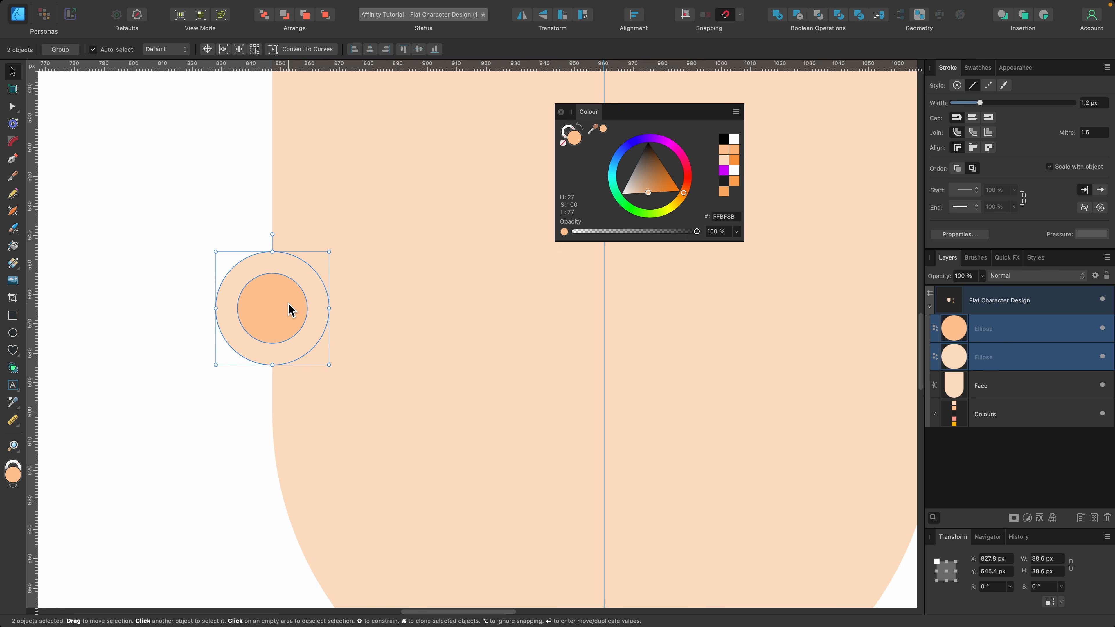
key("super+g")
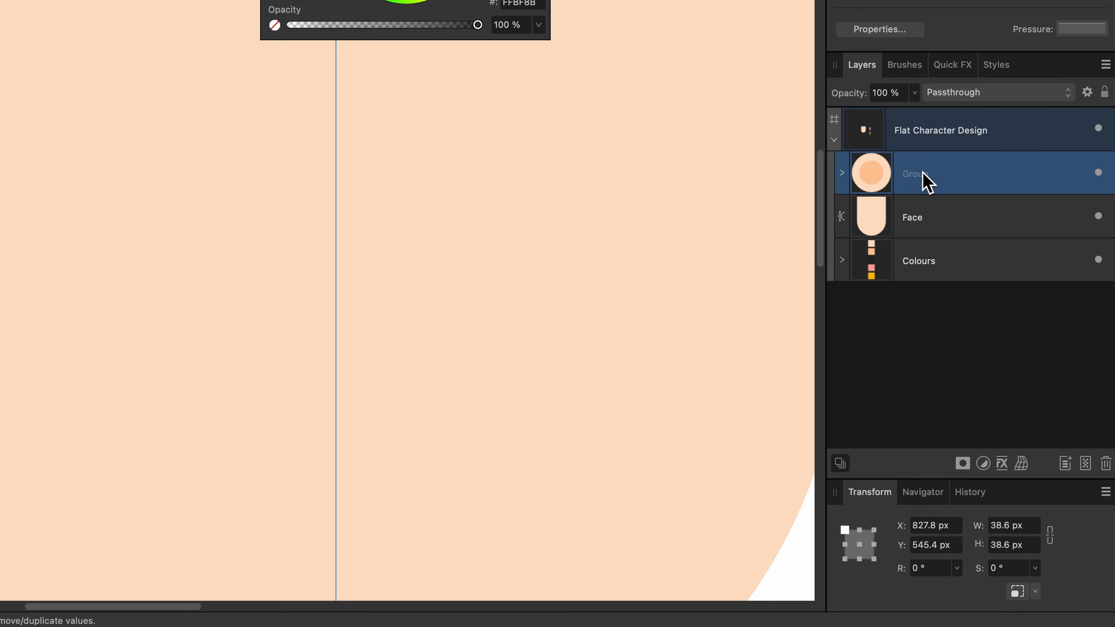
left_click(924, 204)
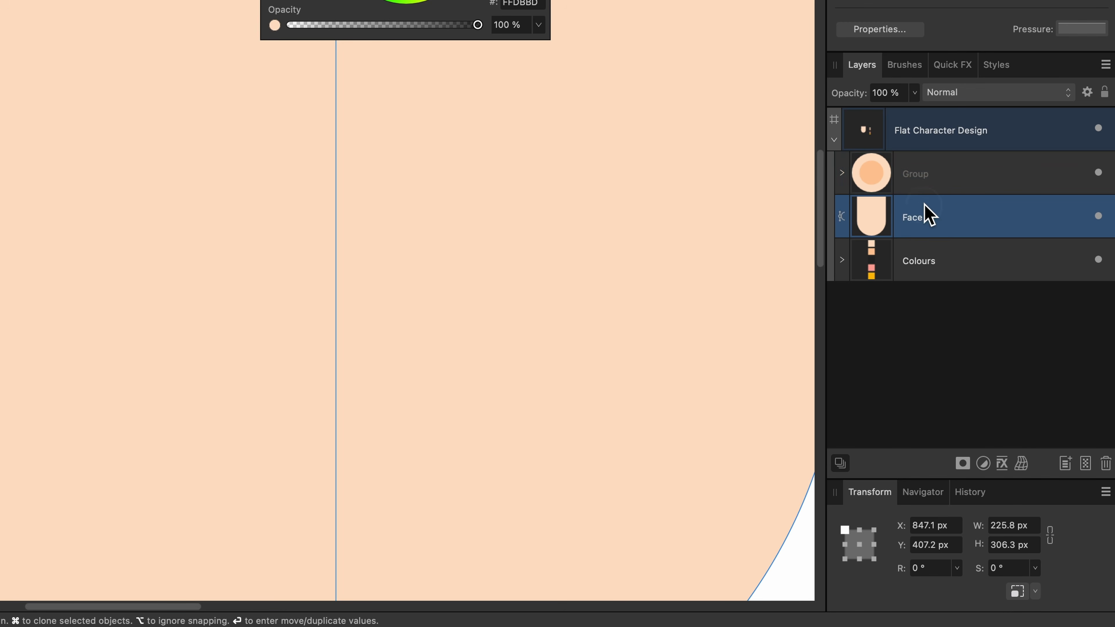
left_click(949, 182, "shift")
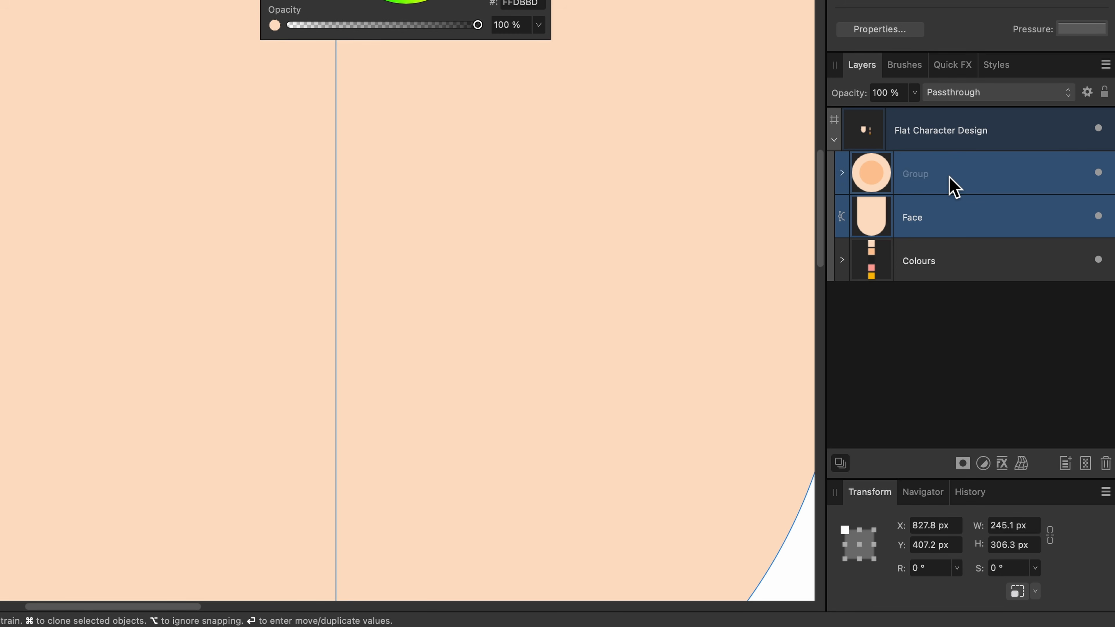
right_click(949, 178)
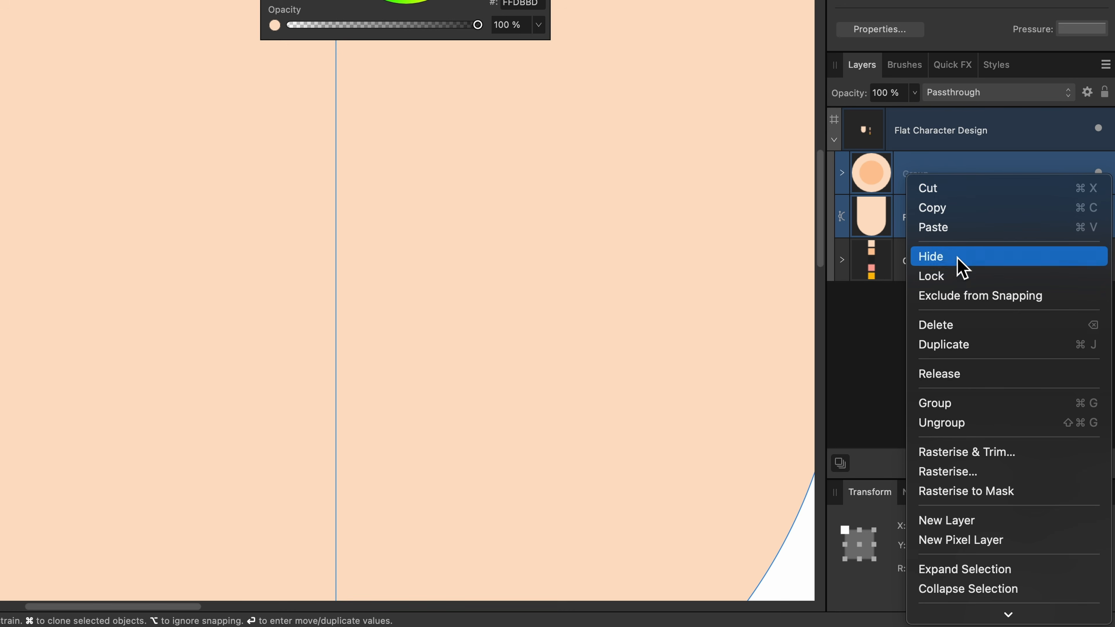
left_click(889, 190)
Rename the group of two circles as ear.
left_click(920, 176)
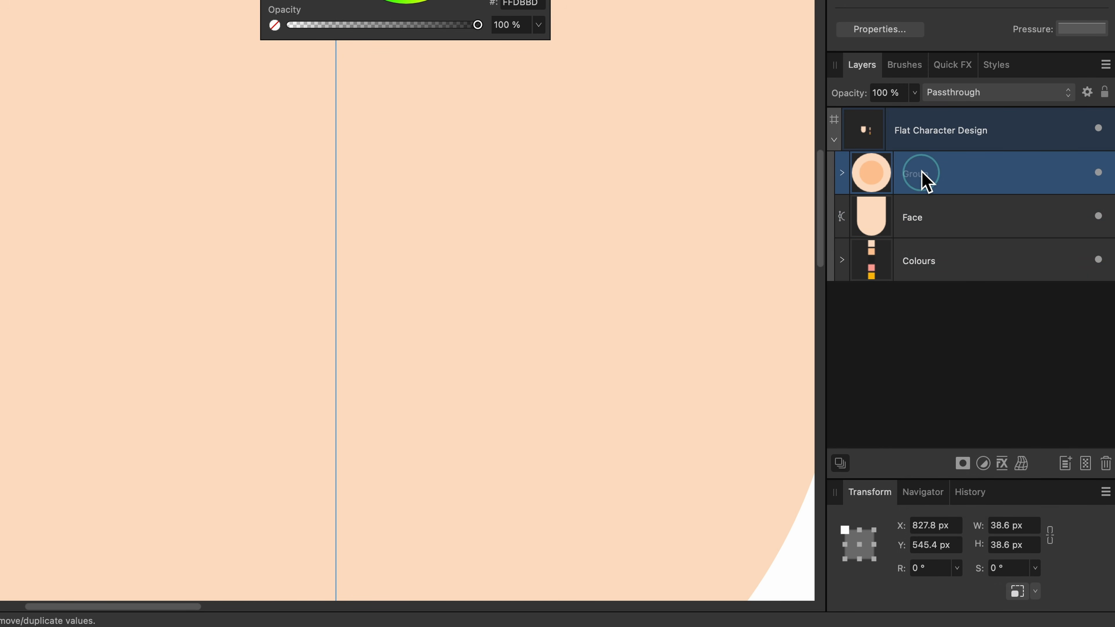
left_click(921, 173)
type("ear")
key("Return")
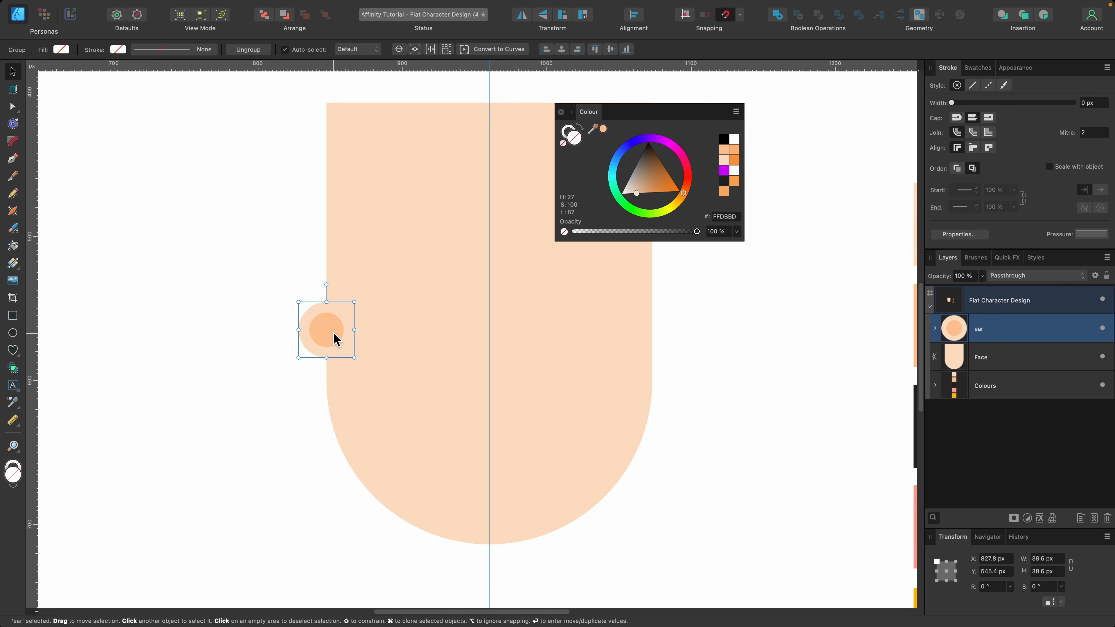
Duplicate the ear and move the copy horizontally until it is centred on the face's right edge.
key("super+j")
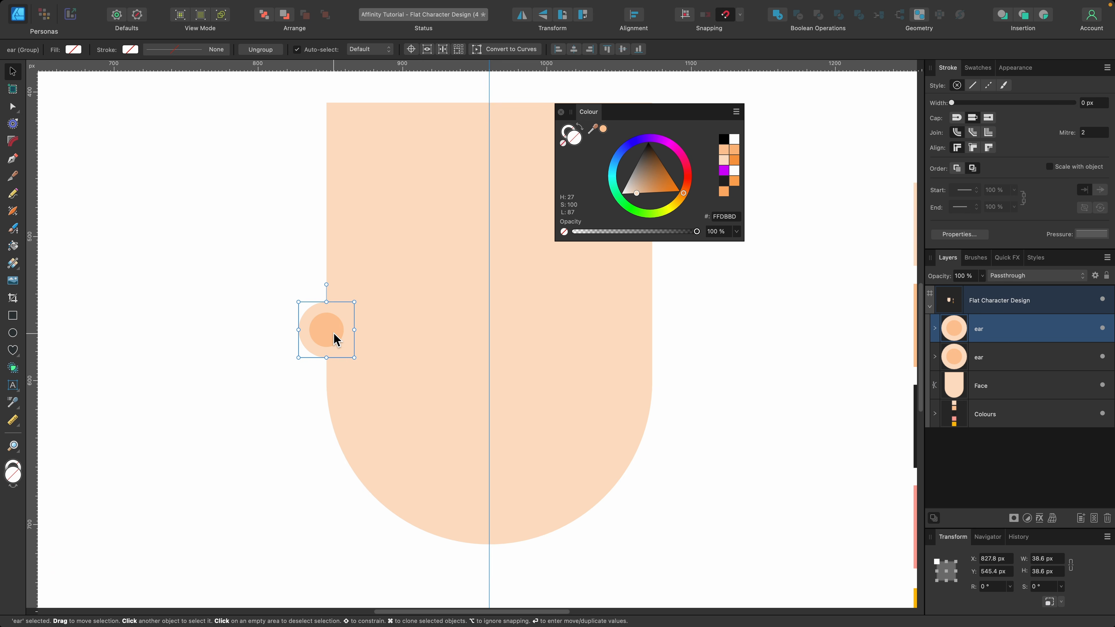
left_click_drag(335, 338, 504, 333)
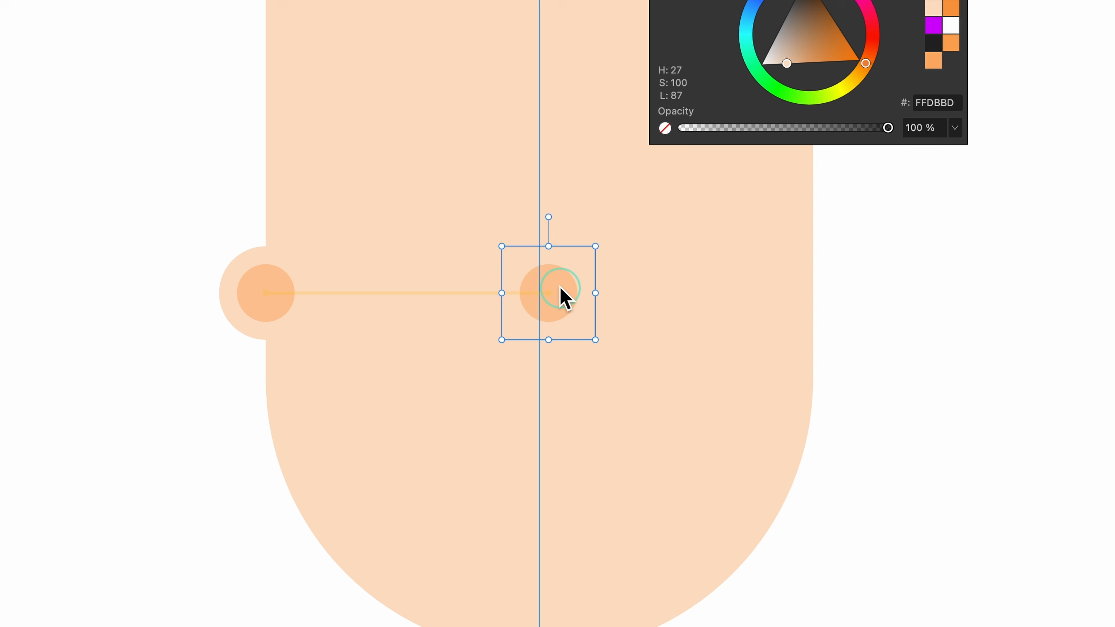
left_click_drag(560, 290, 823, 272)
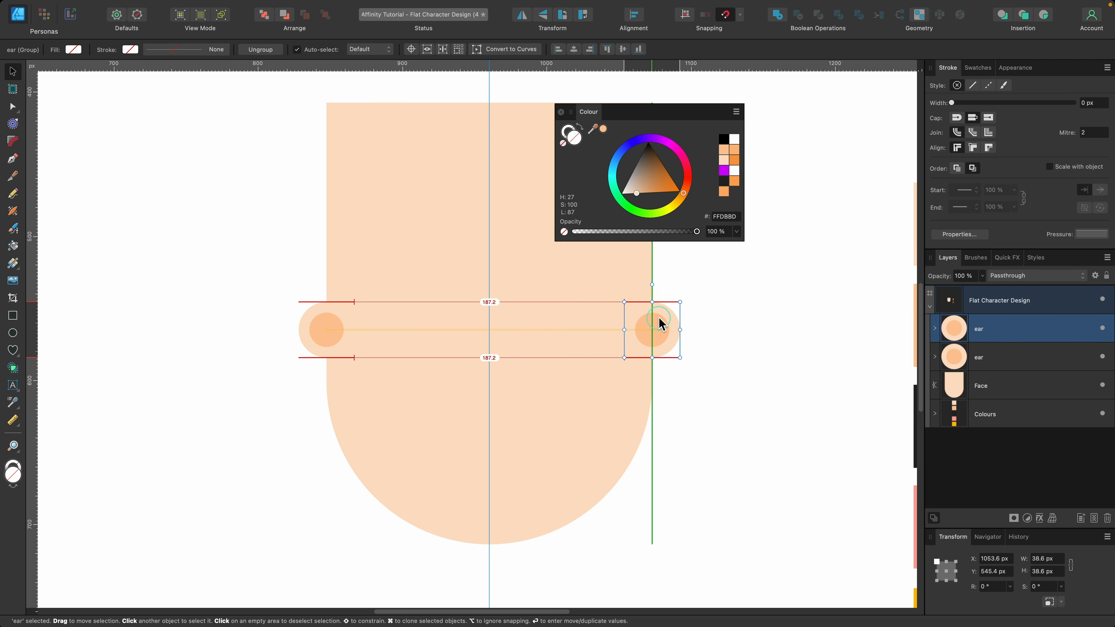
left_click_drag(658, 317, 659, 317)
Select both ear layers and move them below the Face layer, above Colours.
scroll(724, 385, "right", 2)
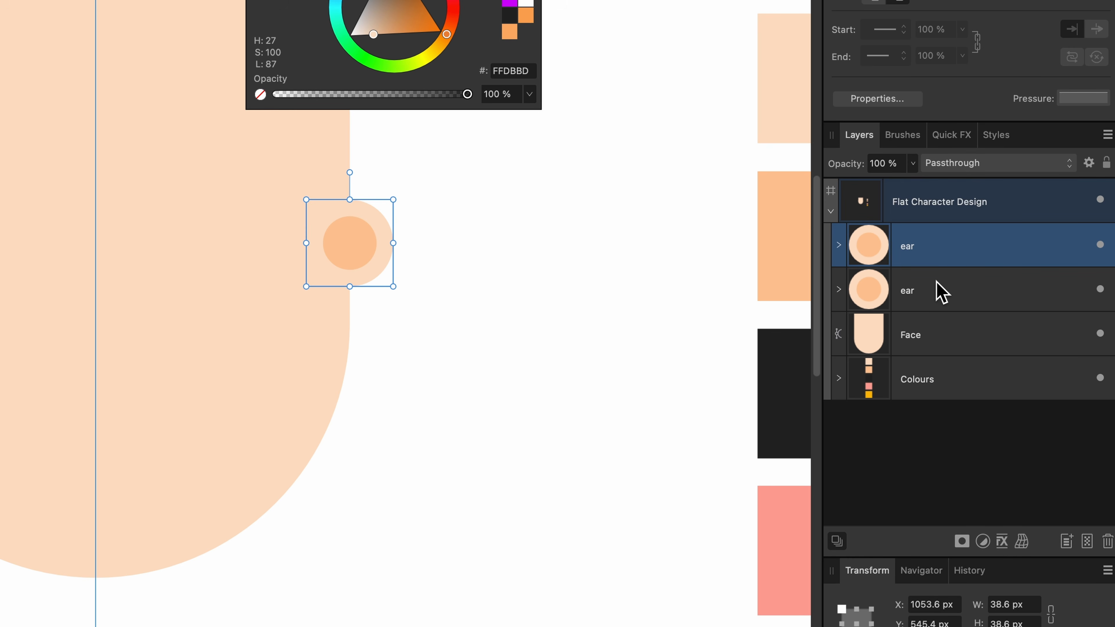
left_click(939, 292, "shift")
left_click_drag(939, 291, 936, 354)
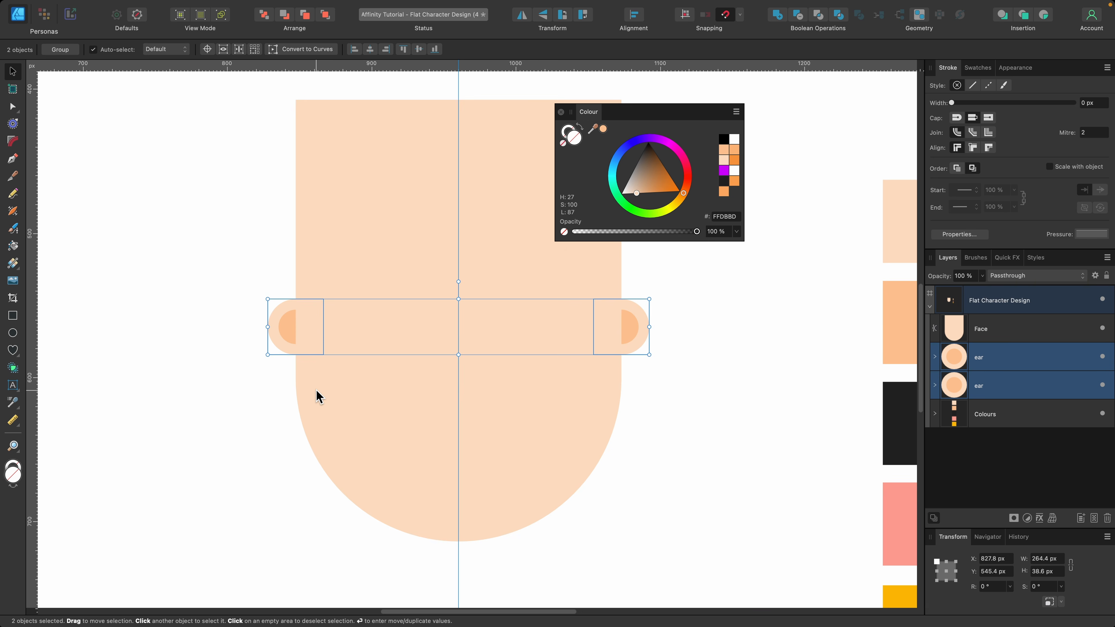
Draw a circle about 27 px in diameter on the face, left of the vertical guide, as an eye.
scroll(318, 390, "down", 2)
scroll(317, 391, "up", 3)
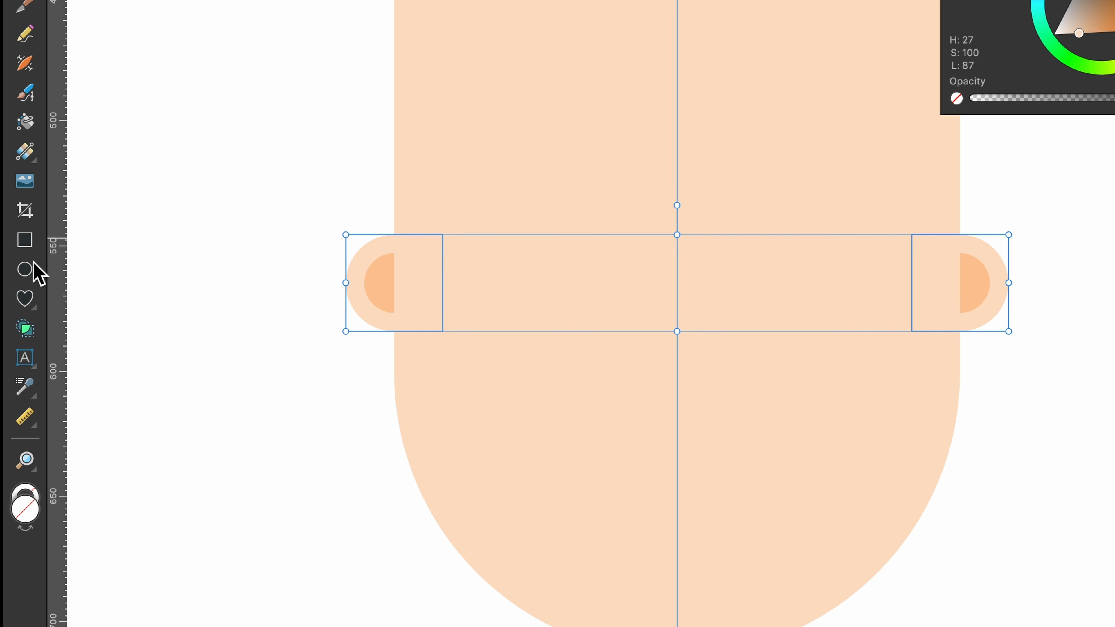
left_click(25, 270)
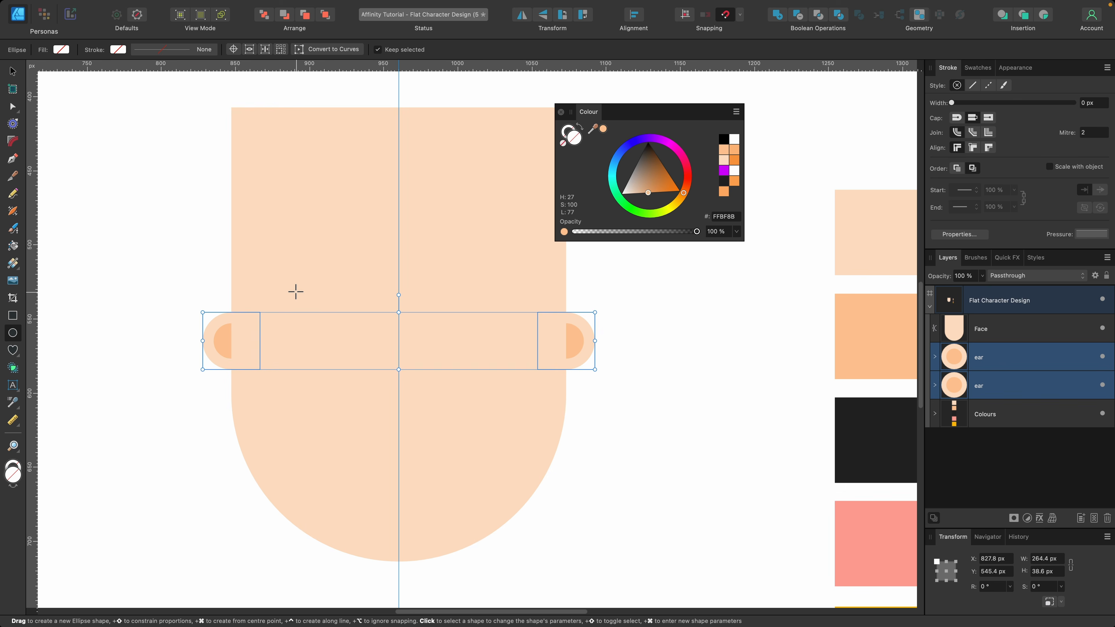
left_click(502, 200)
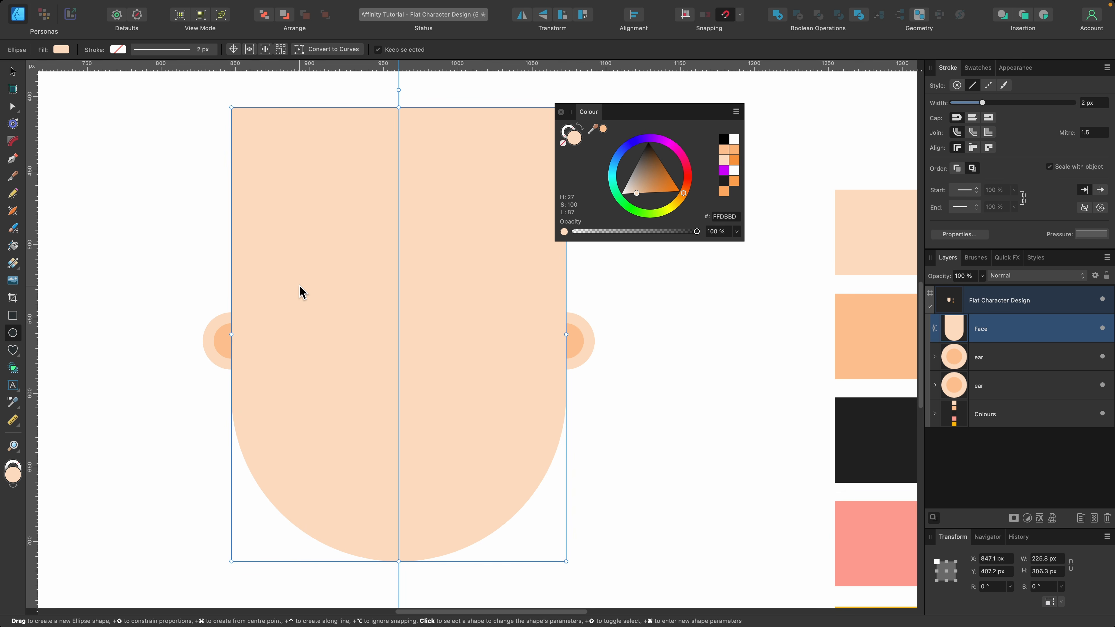
left_click_drag(300, 286, 336, 330)
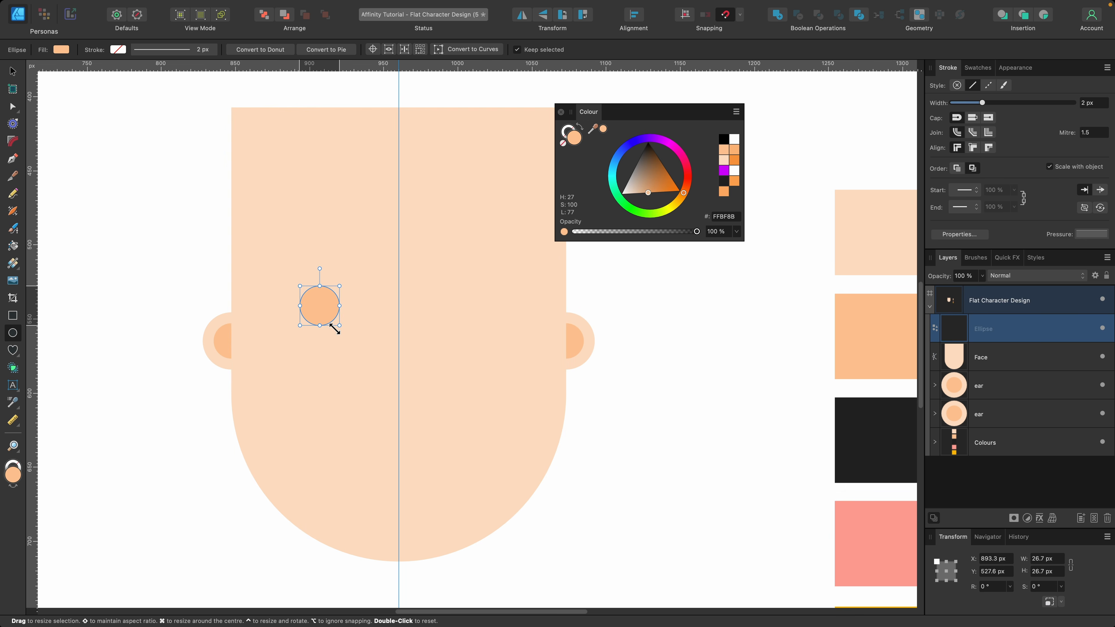
key("v")
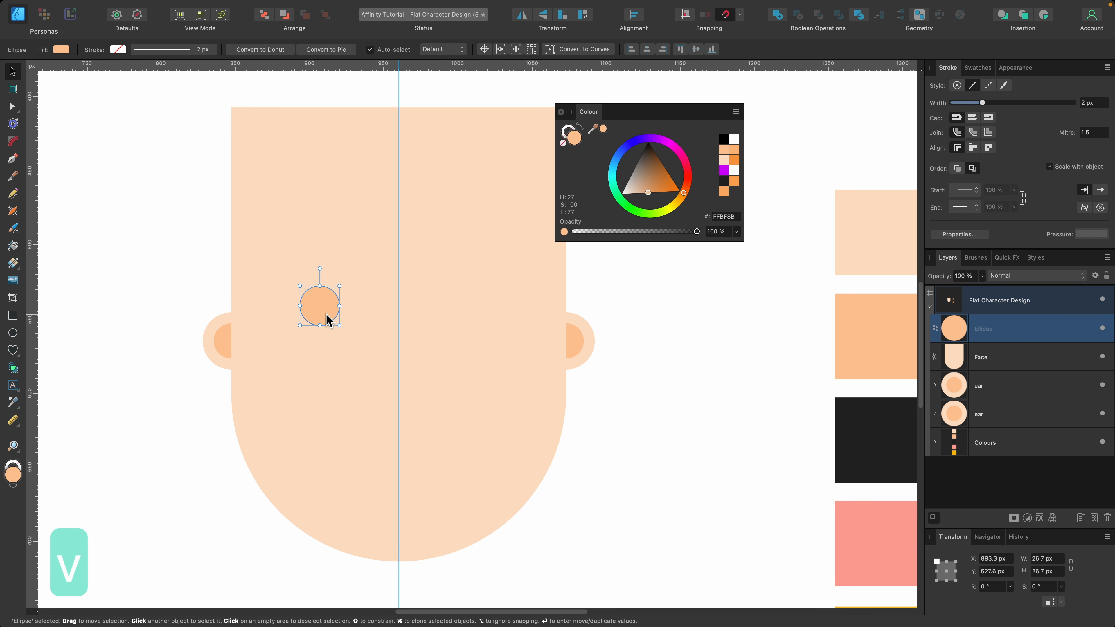
Sample the near-black swatch with the Colour Picker and apply it as the eye circle's fill (212121).
scroll(320, 308, "right", 2)
scroll(321, 308, "down", 1)
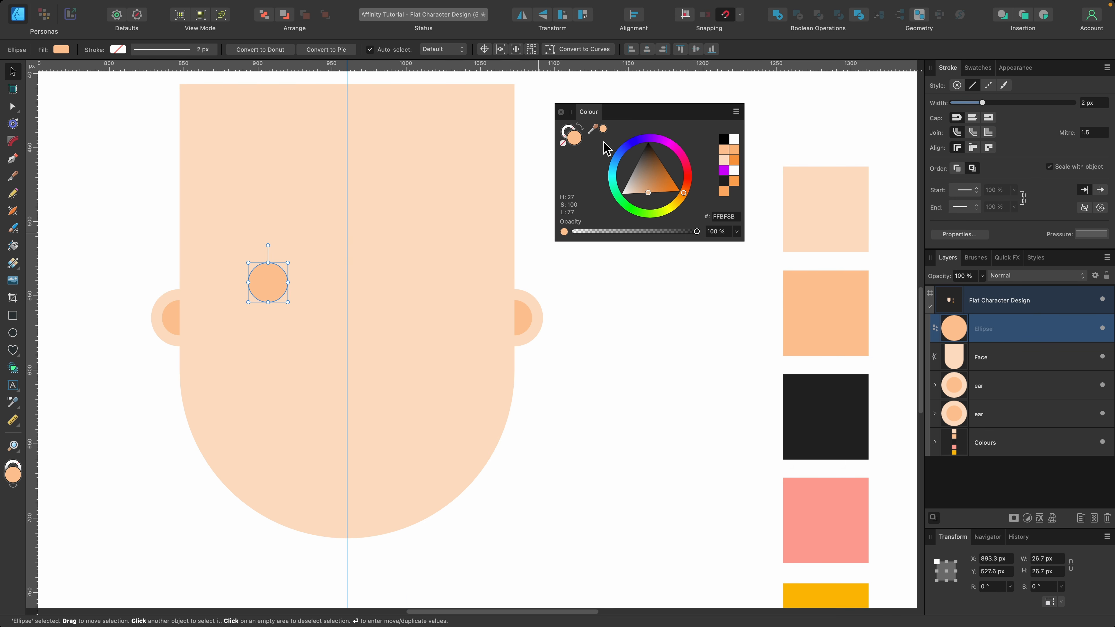
left_click_drag(597, 132, 827, 431)
left_click(604, 128)
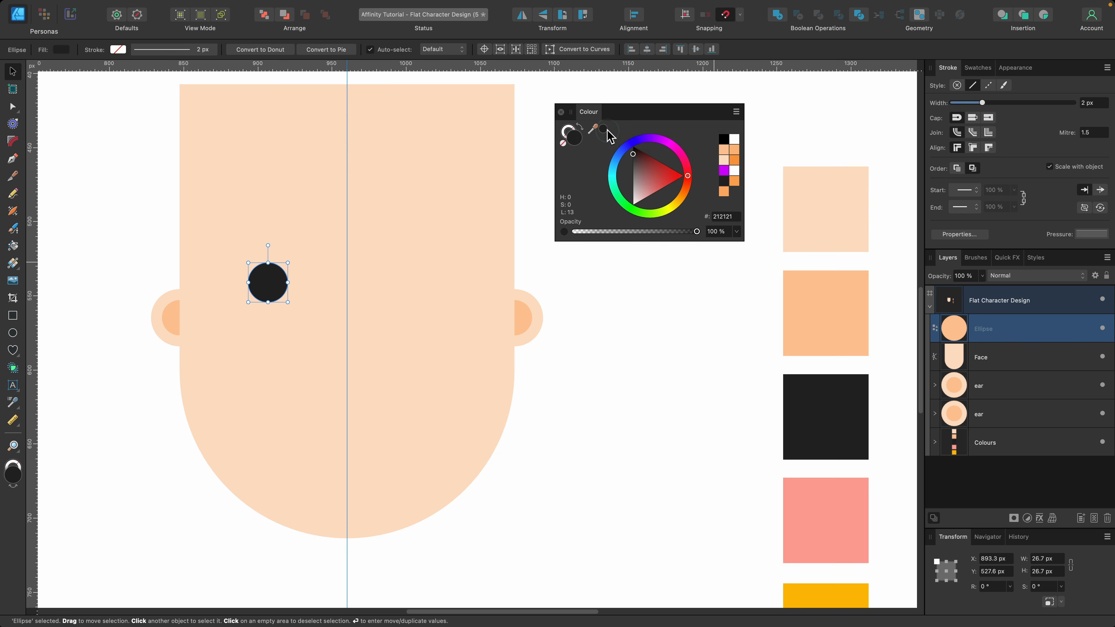
Move the dark eye circle down so that its top edge lines up with the tops of the ears.
scroll(301, 287, "up", 2)
scroll(300, 288, "down", 3)
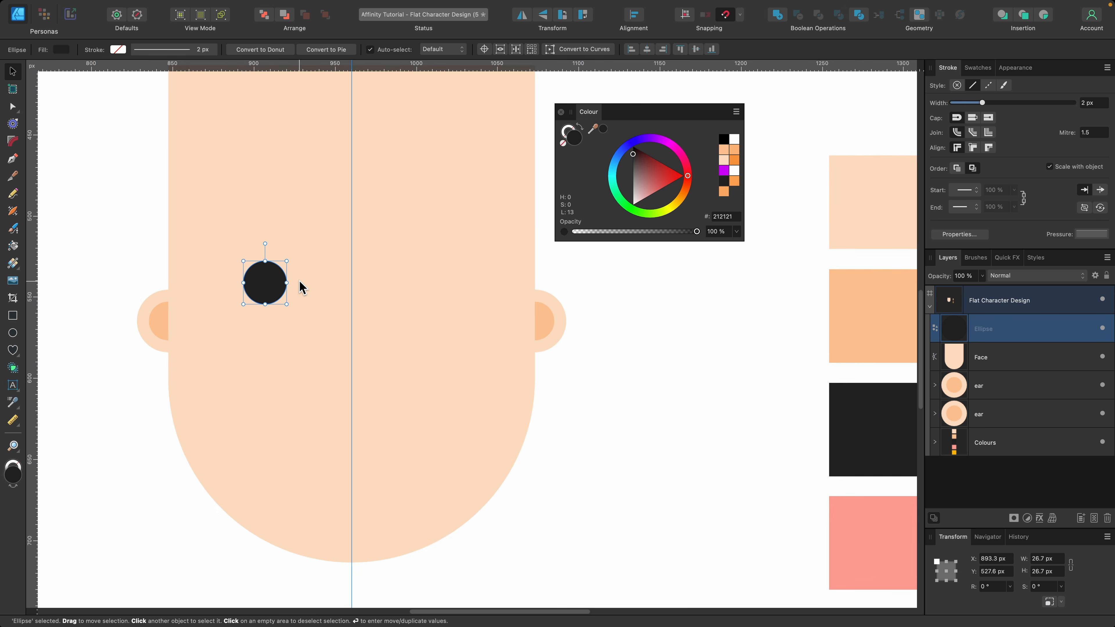
scroll(300, 288, "up", 2)
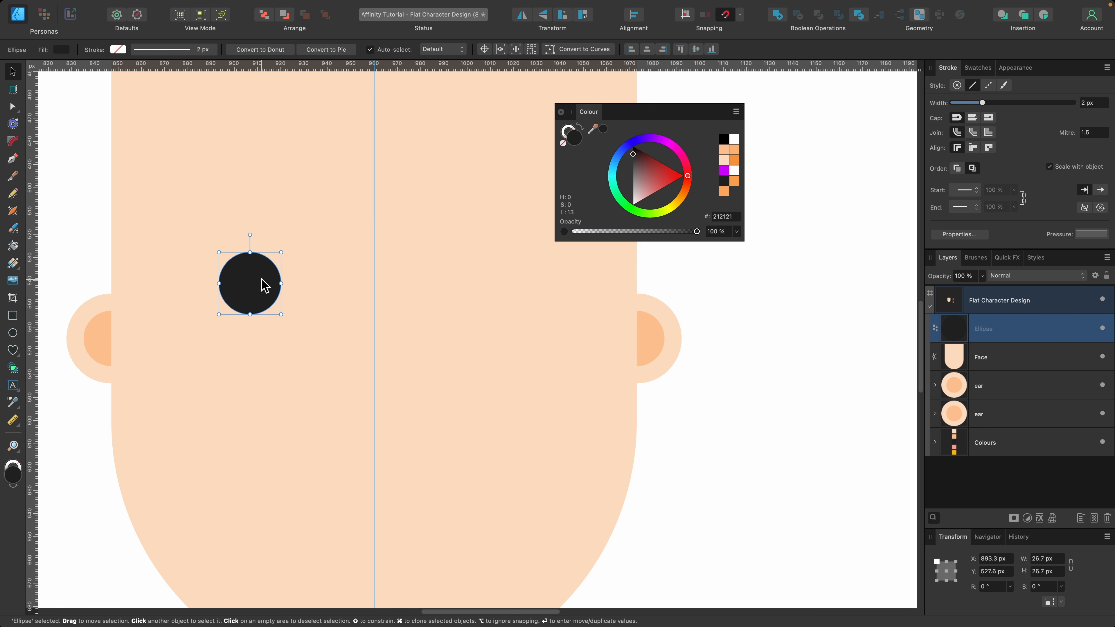
left_click_drag(262, 285, 266, 325)
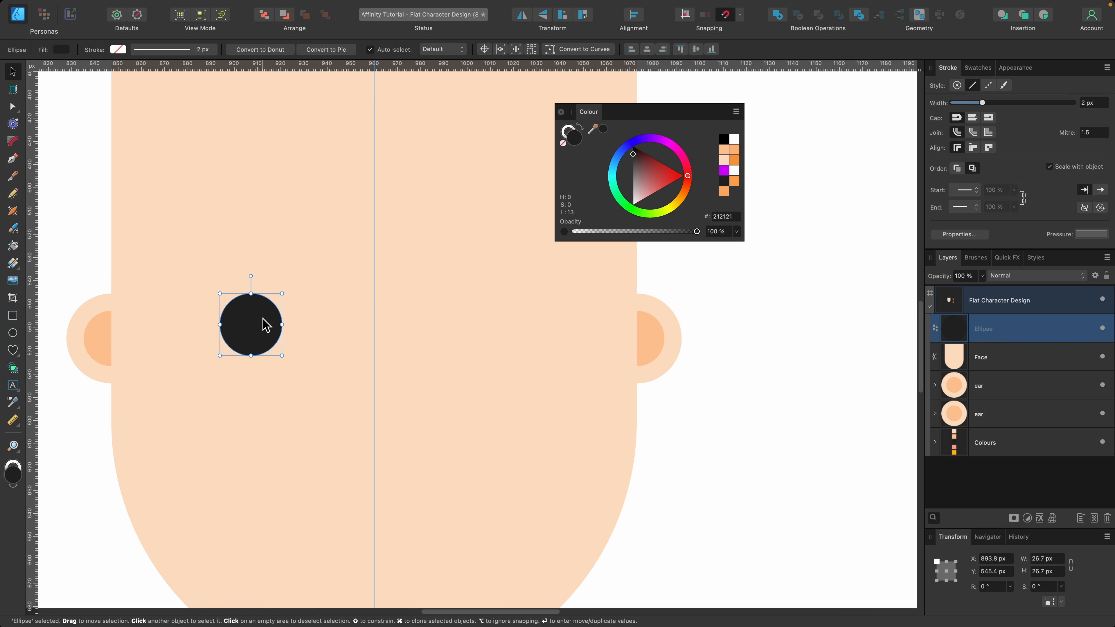
Draw a triangle about 27 px wide and 11 px high beside the dark circle's outer upper edge, overlapping it slightly.
scroll(266, 325, "up", 3)
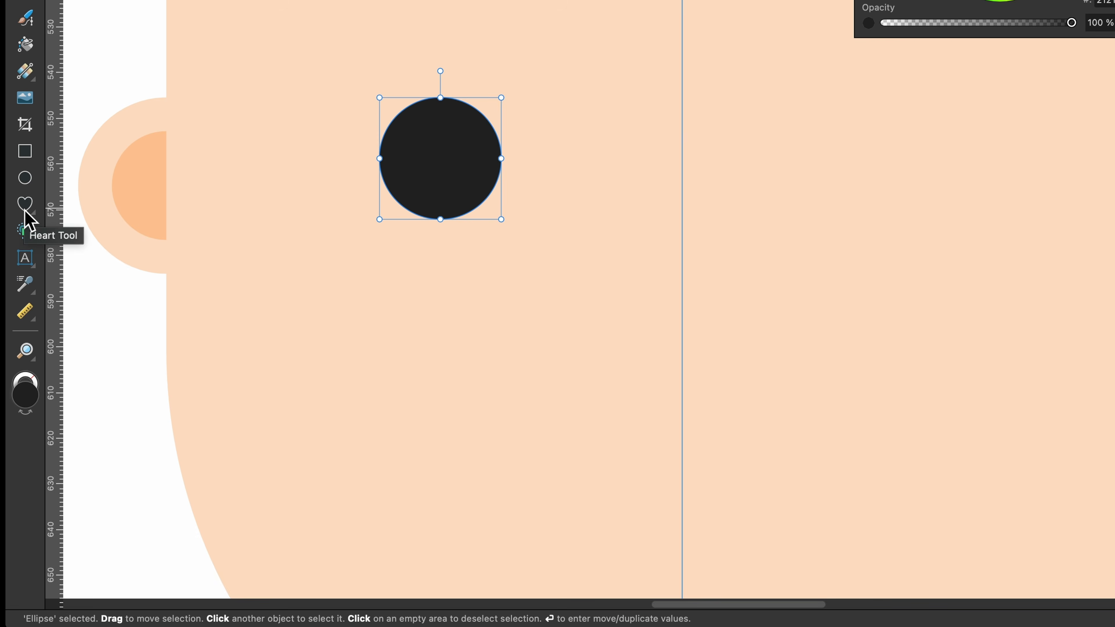
left_click(25, 211)
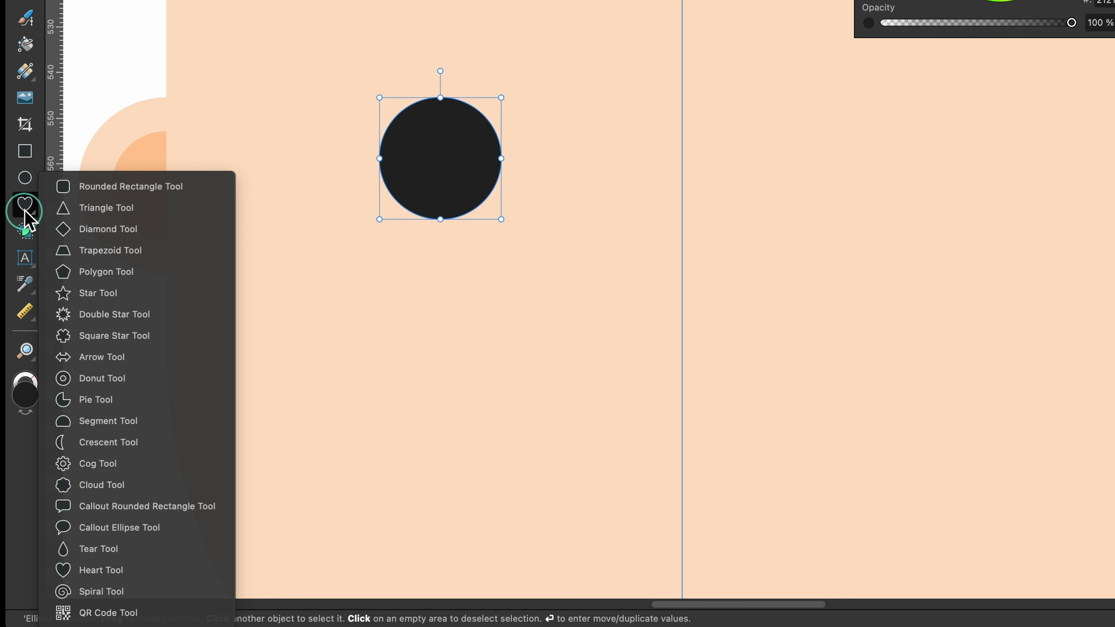
left_click_drag(25, 211, 105, 211)
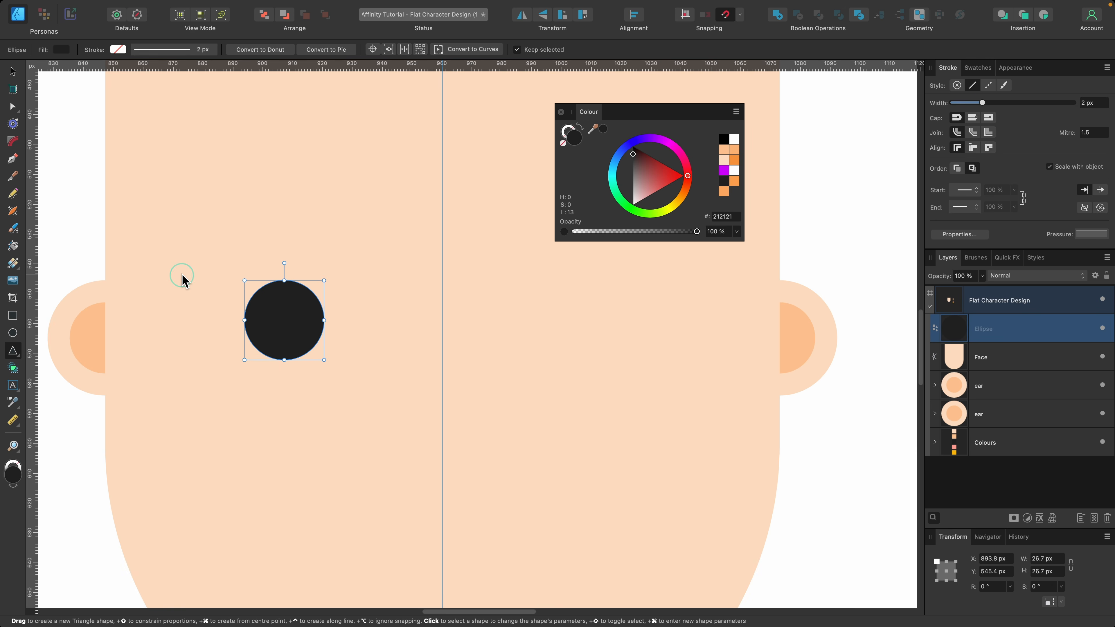
left_click_drag(283, 89, 398, 121)
left_click_drag(255, 293, 262, 307)
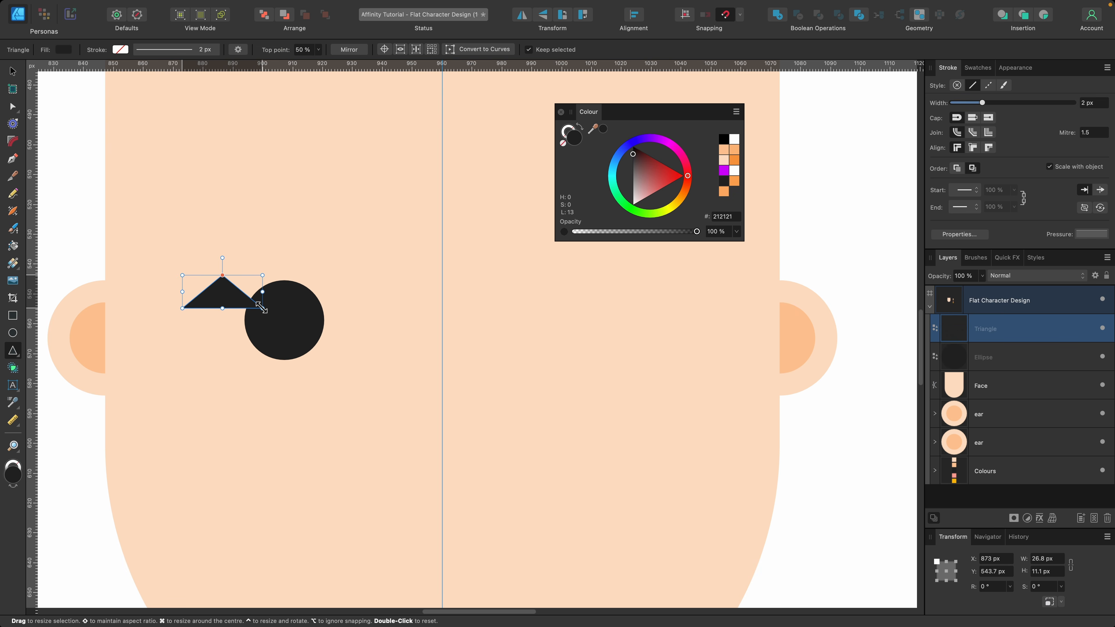
Rotate the triangle 180° and move it so its flat side meets the top centre of the dark circle.
key("v")
scroll(261, 307, "up", 3)
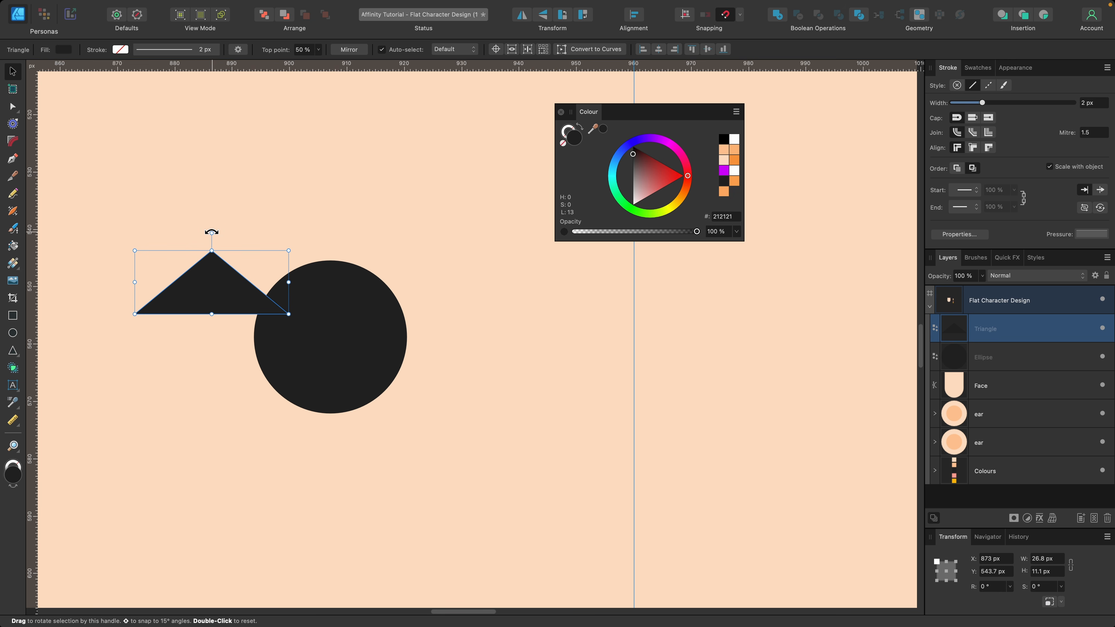
left_click_drag(212, 232, 209, 318)
left_click_drag(221, 283, 262, 294)
scroll(257, 329, "up", 3)
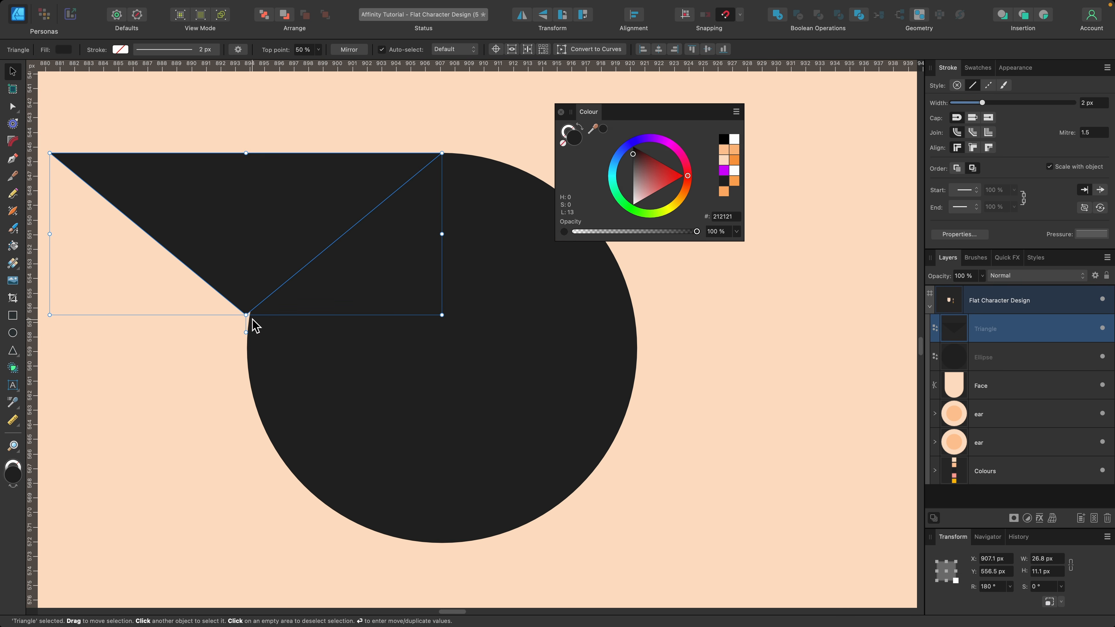
Narrow the triangle to 25.9 px from its outer side and merge it with the circle using Boolean Add.
scroll(261, 342, "down", 2)
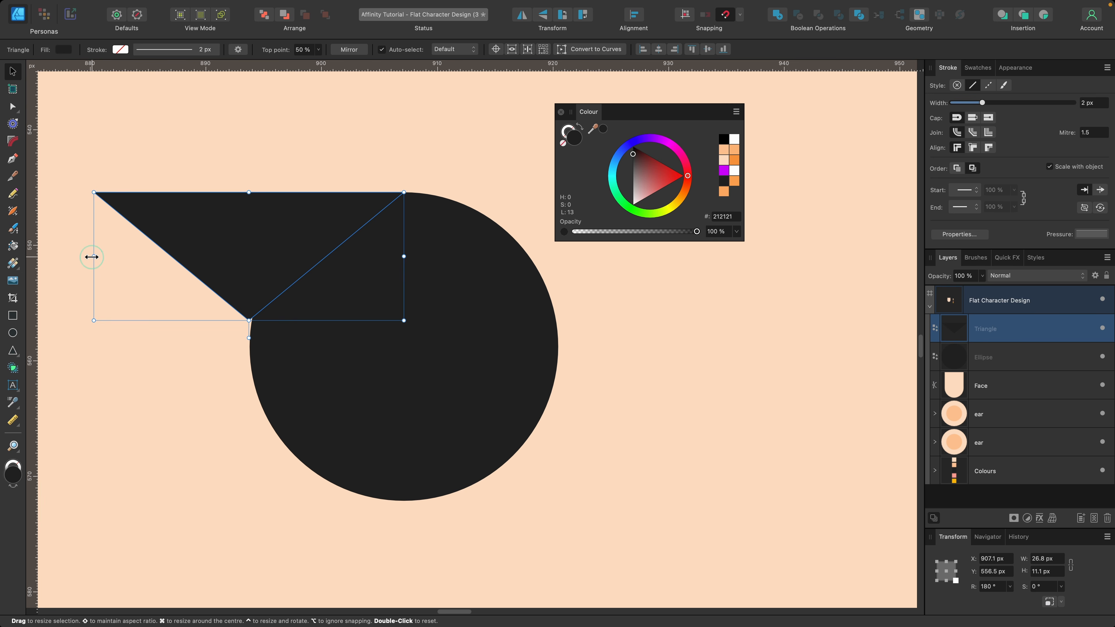
left_click_drag(93, 256, 103, 256)
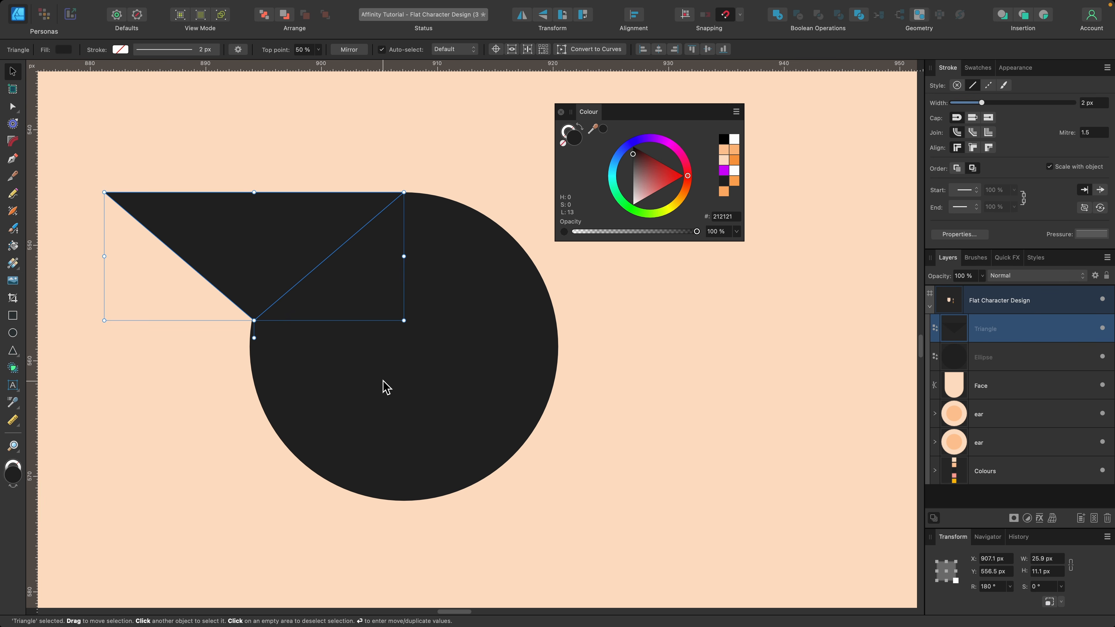
scroll(383, 386, "down", 4)
scroll(383, 387, "up", 3)
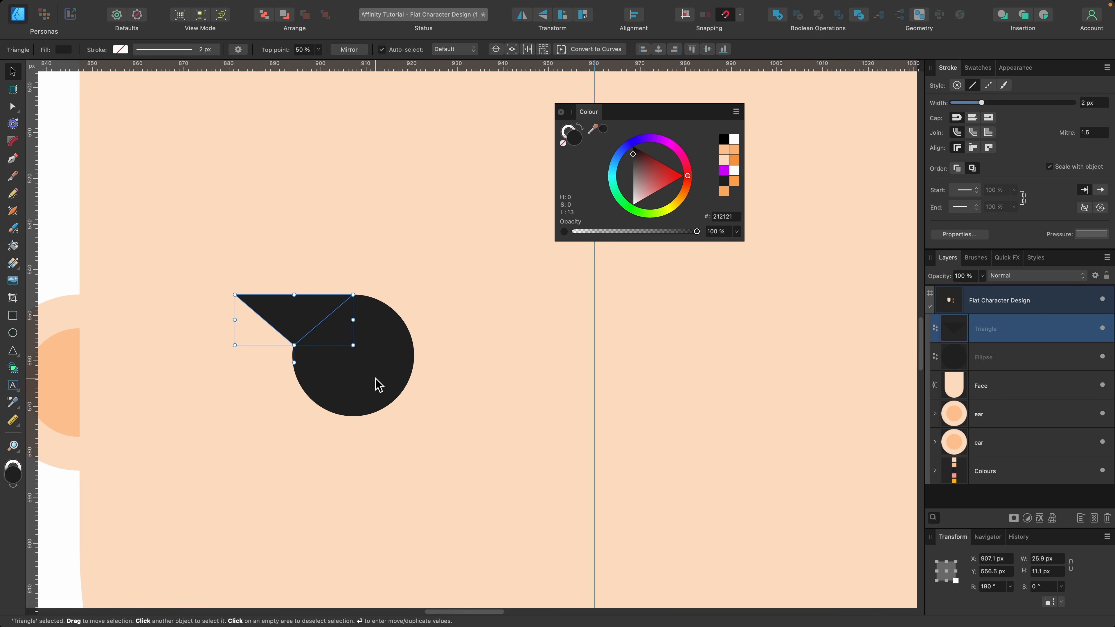
left_click(378, 386, "shift")
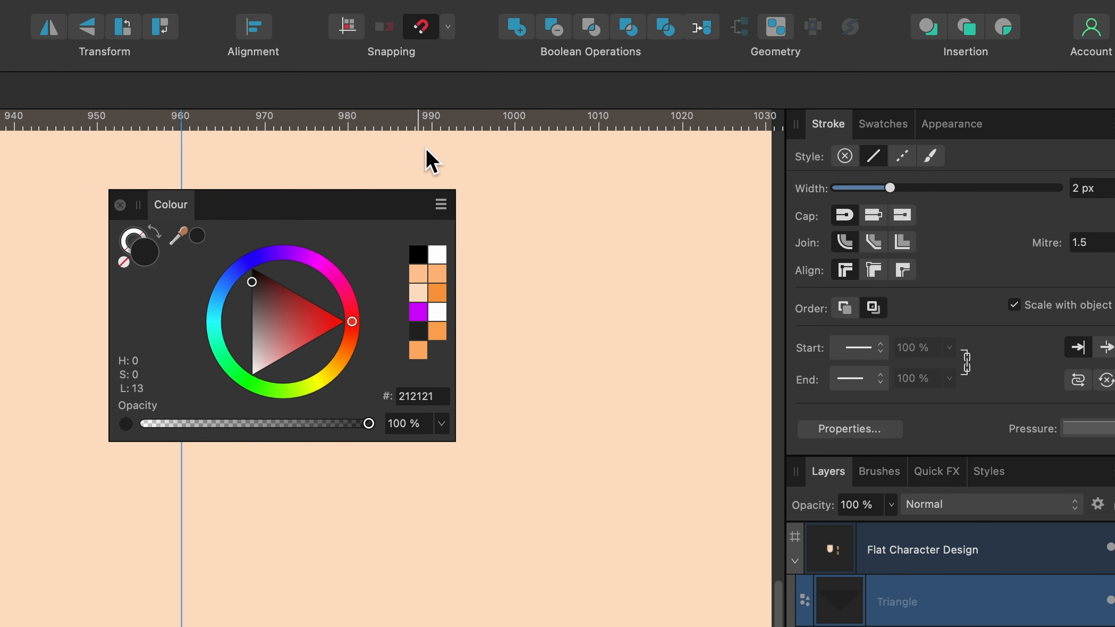
left_click(514, 35)
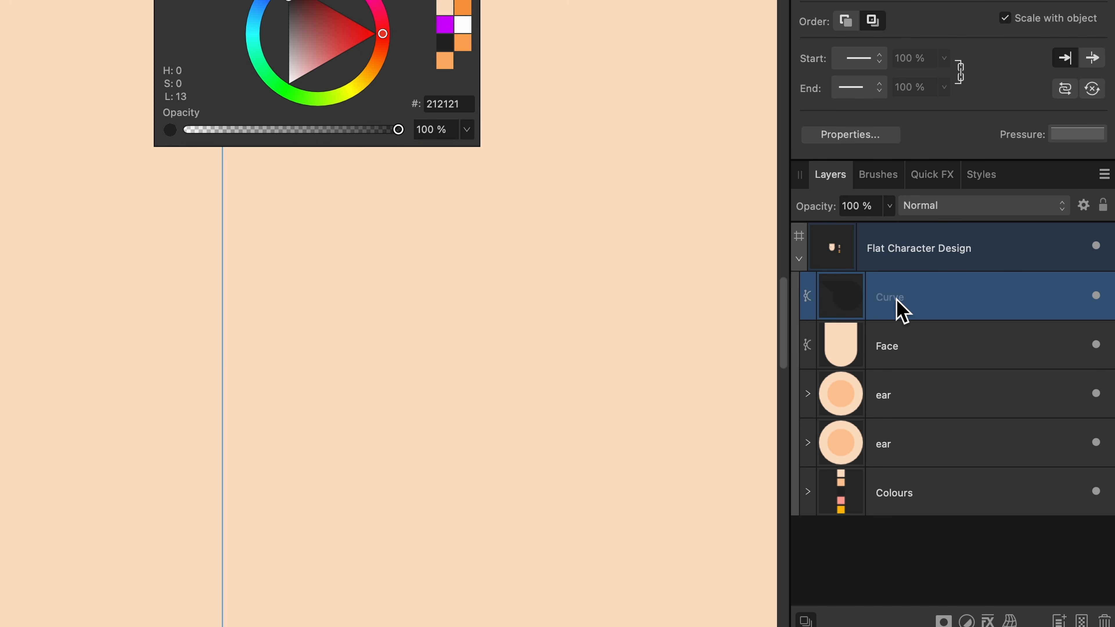
Rename the merged shape's layer as Eye and move the shape slightly down and towards the vertical guide.
double_click(986, 329)
type("Eye")
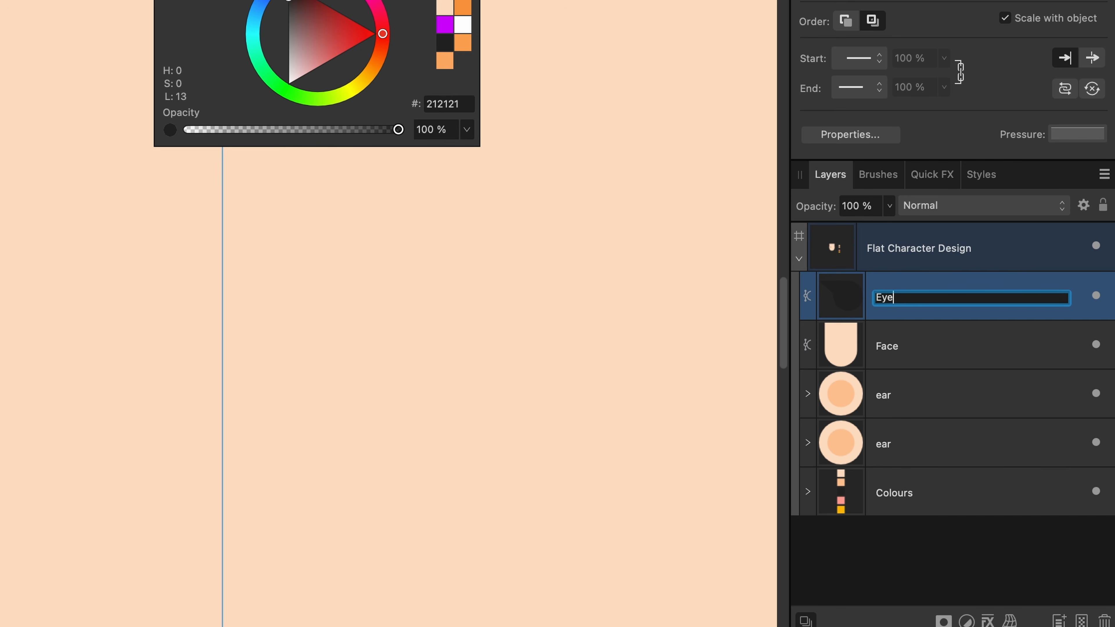
key("Return")
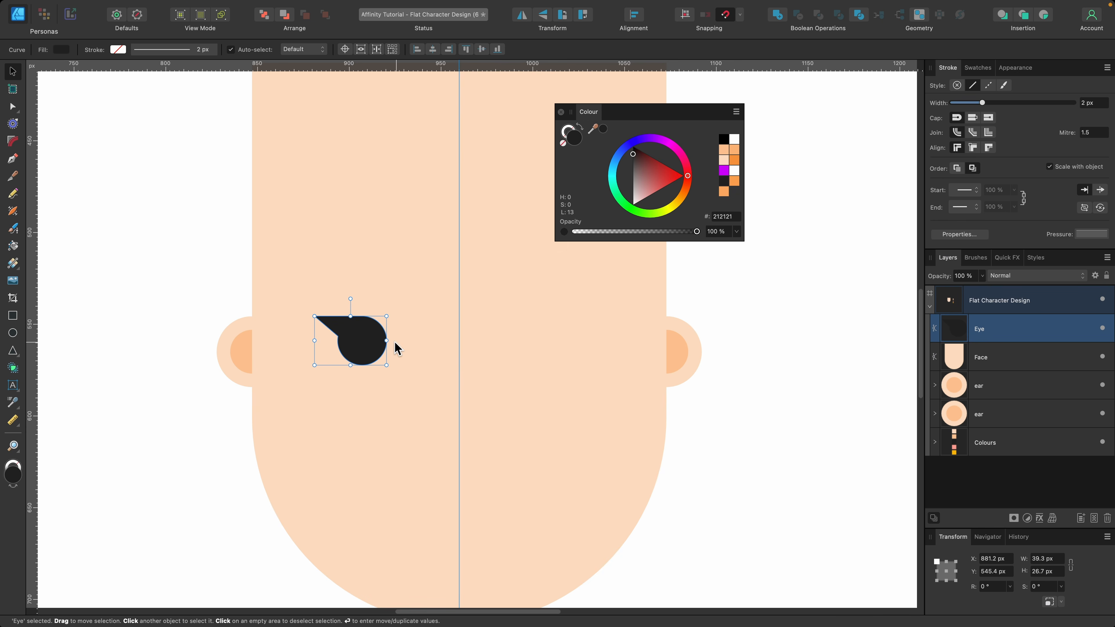
left_click_drag(368, 347, 379, 345)
Draw a rounded rectangle about 54.6 px wide and 7 px high above the eye as an eyebrow.
scroll(380, 346, "up", 3)
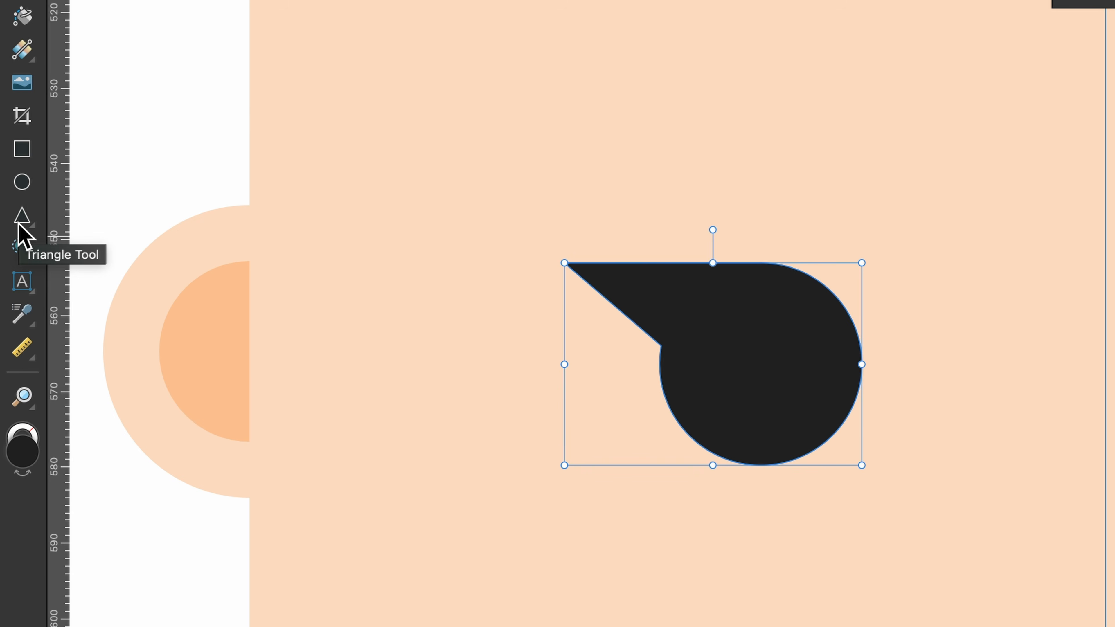
left_click(20, 224)
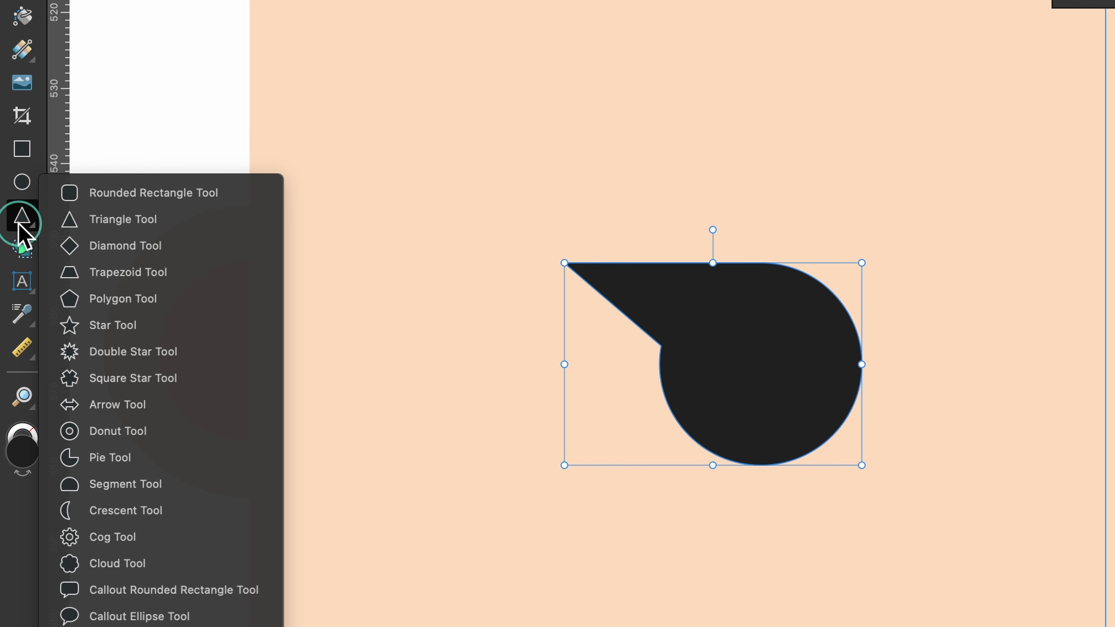
left_click(151, 198)
left_click_drag(279, 312, 499, 340)
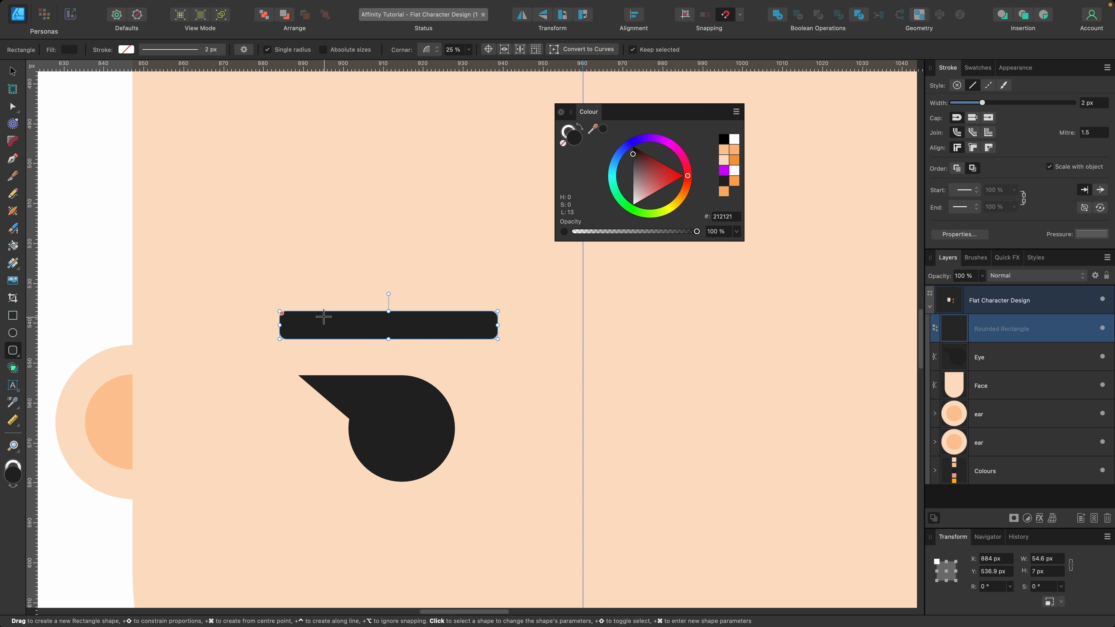
Increase the eyebrow's corner rounding to 50 % so its ends are fully round.
scroll(323, 316, "up", 5)
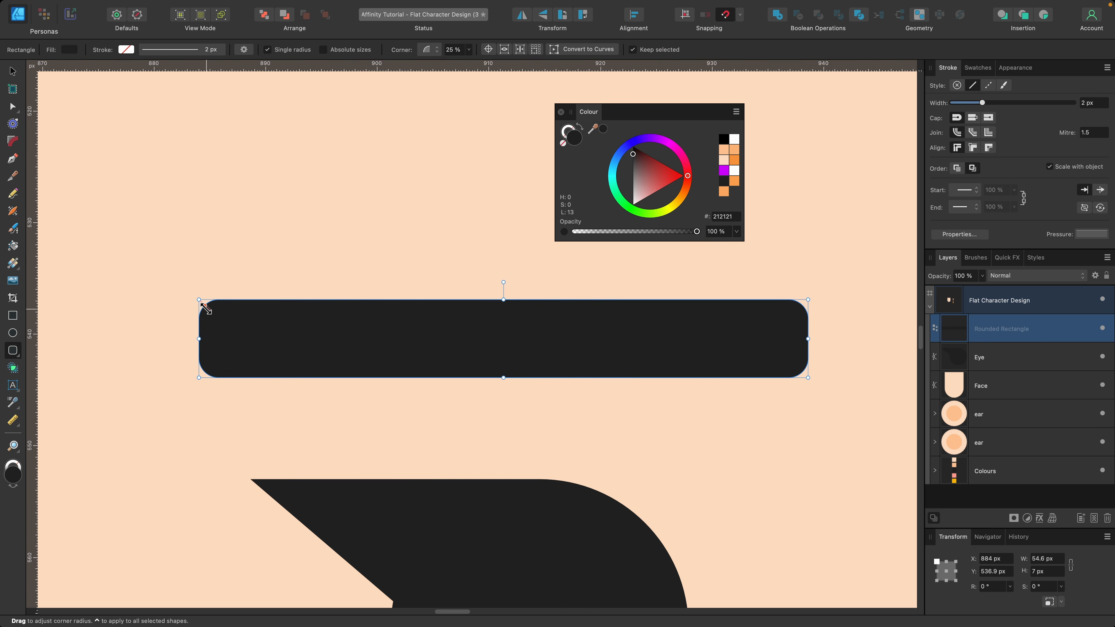
left_click_drag(204, 306, 228, 333)
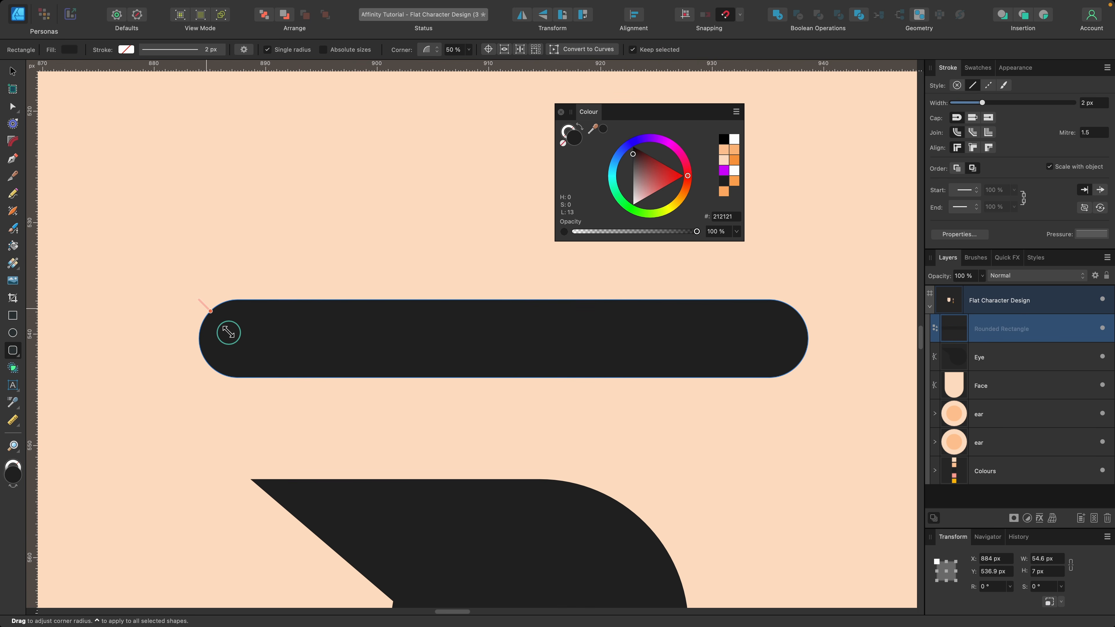
left_click(13, 71)
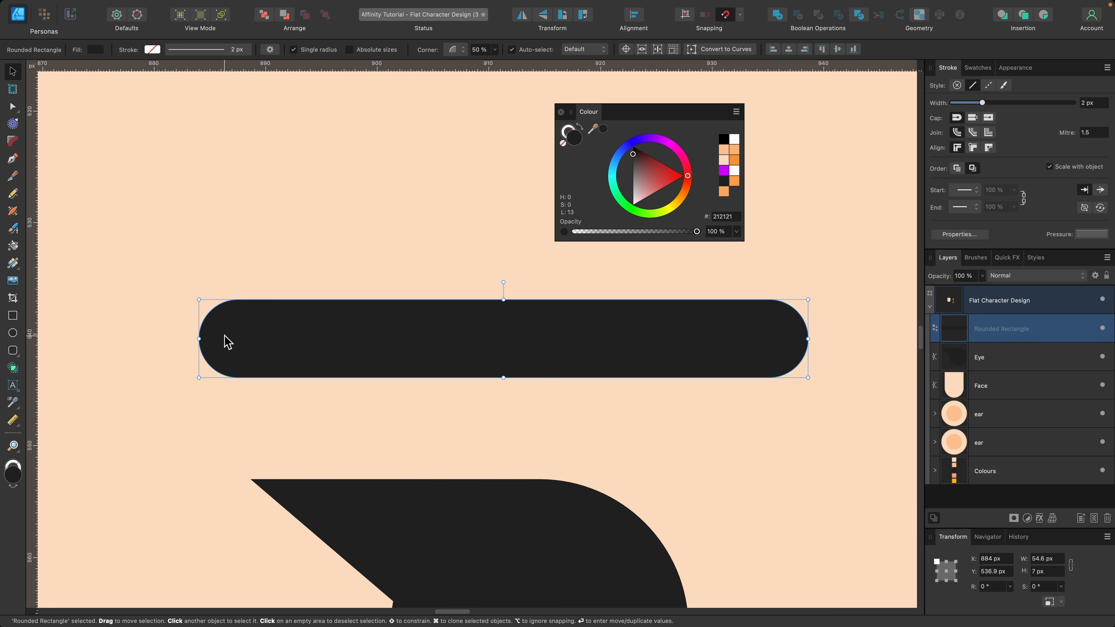
Shift the eye slightly towards the guide and move the eyebrow slightly outwards to X 881 px, Y 536.5 px.
scroll(226, 341, "down", 4)
scroll(226, 341, "down", 6)
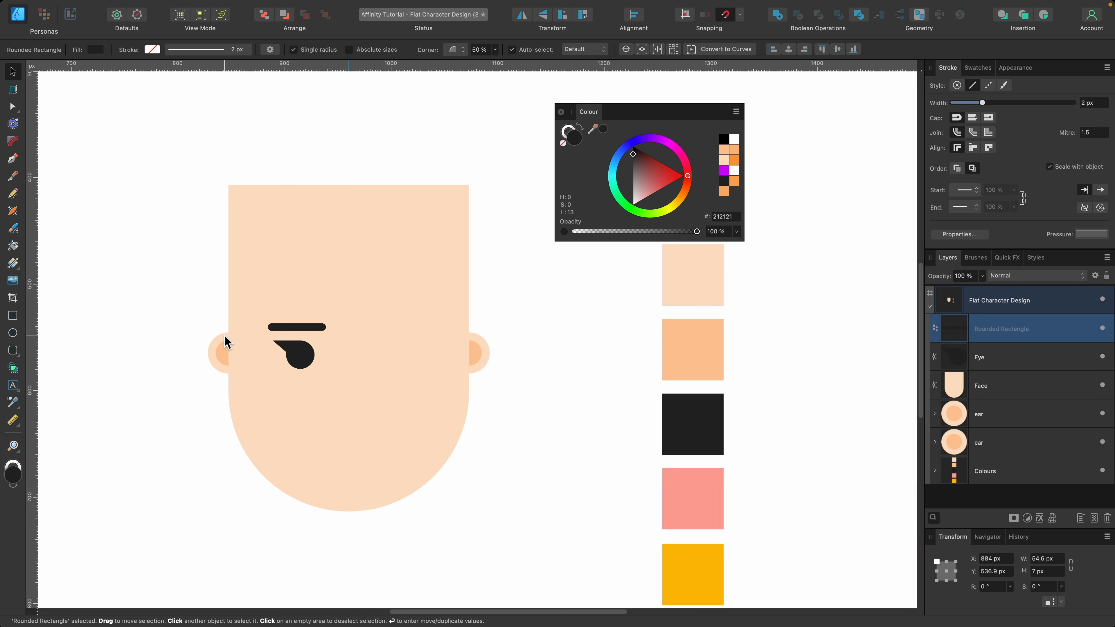
scroll(294, 352, "up", 2)
left_click(300, 358)
left_click(310, 313)
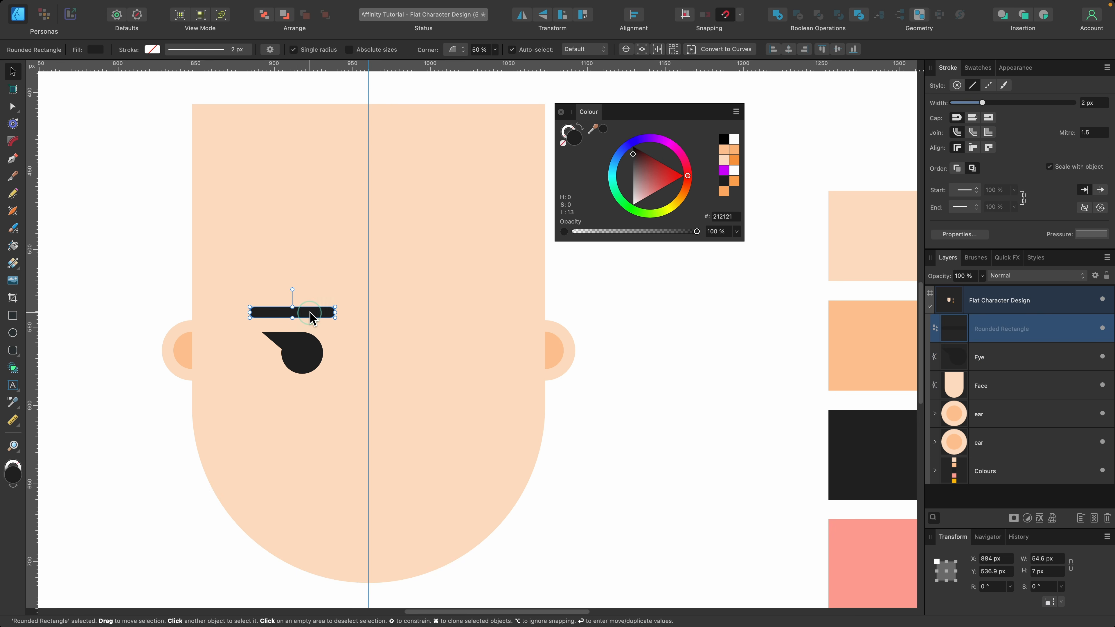
left_click_drag(310, 312, 304, 312)
Duplicate the eyebrow and eye together and place the horizontally flipped copies on the other side of the vertical guide.
scroll(305, 311, "left", 1)
scroll(303, 318, "up", 3)
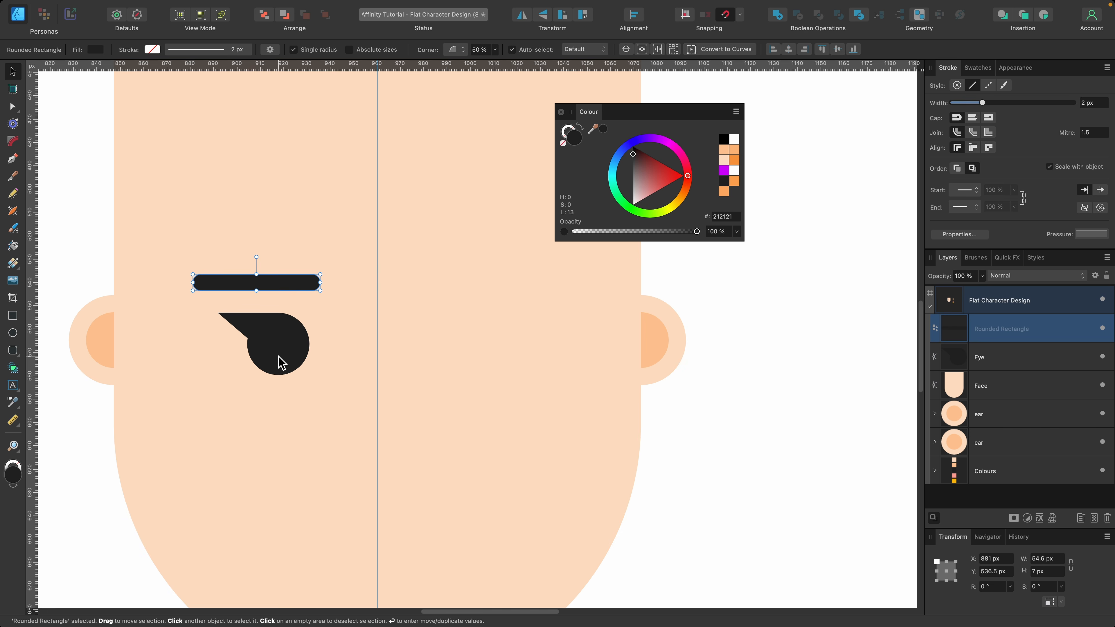
left_click(279, 374, "shift")
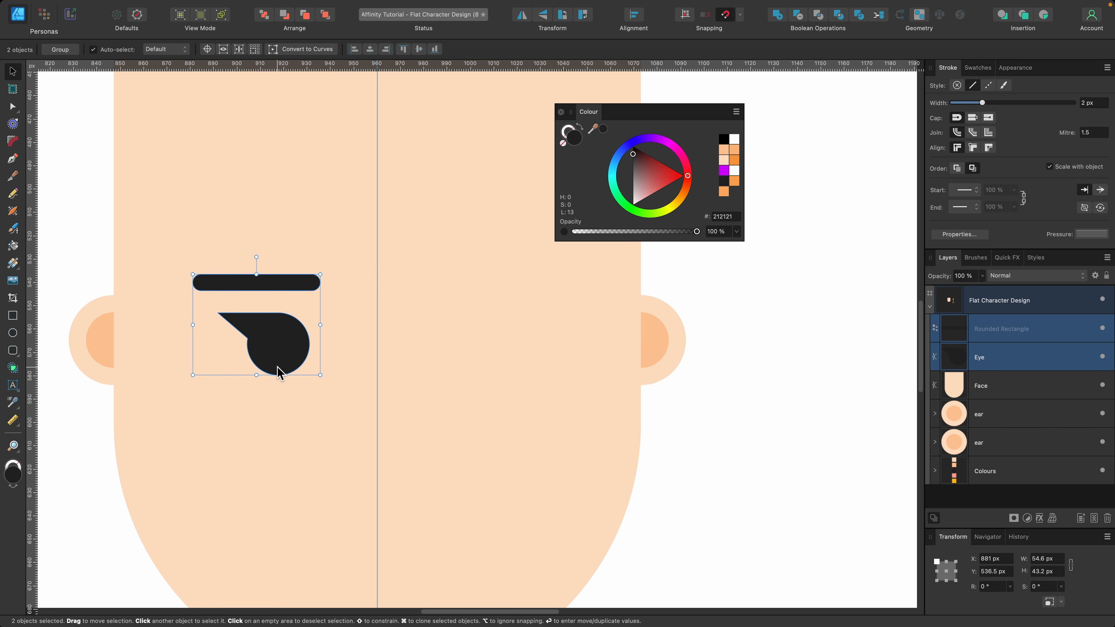
key("super+j")
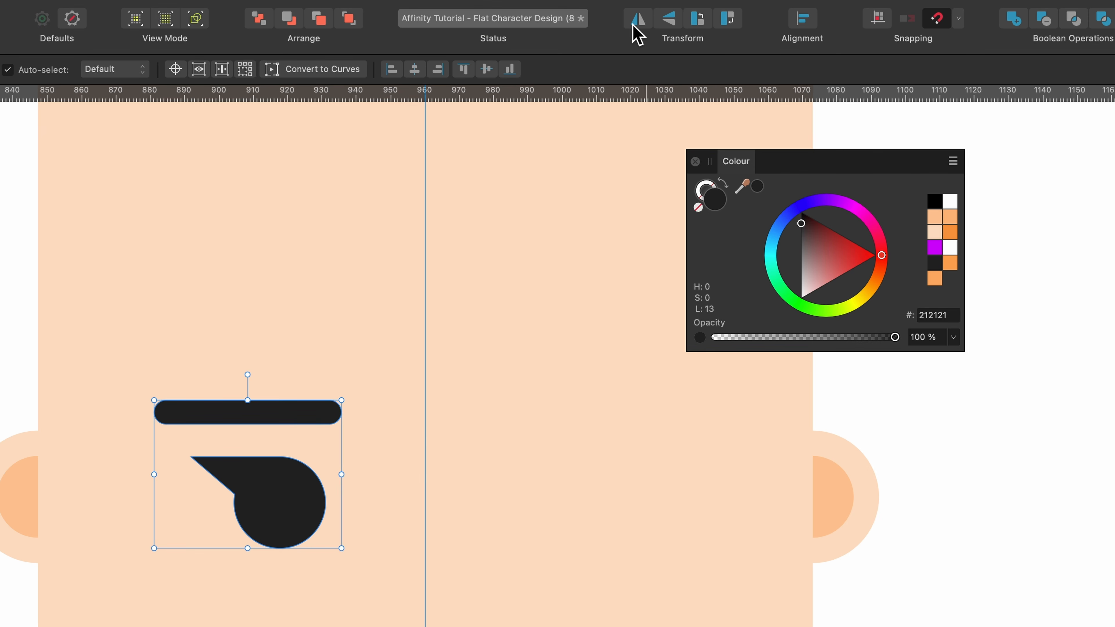
left_click(638, 20)
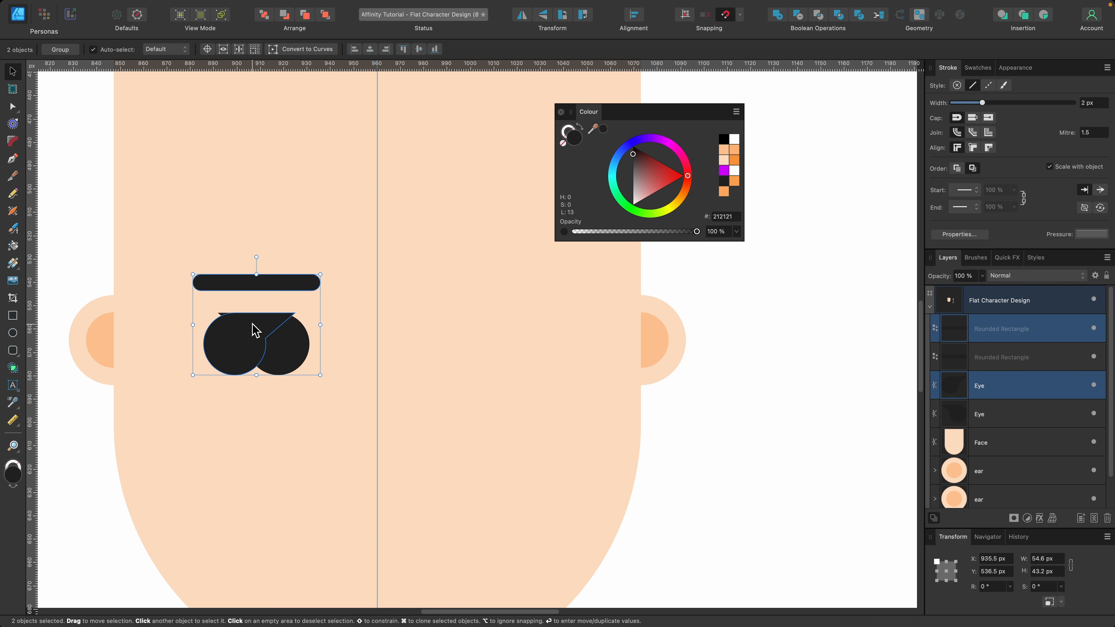
left_click_drag(254, 330, 494, 332)
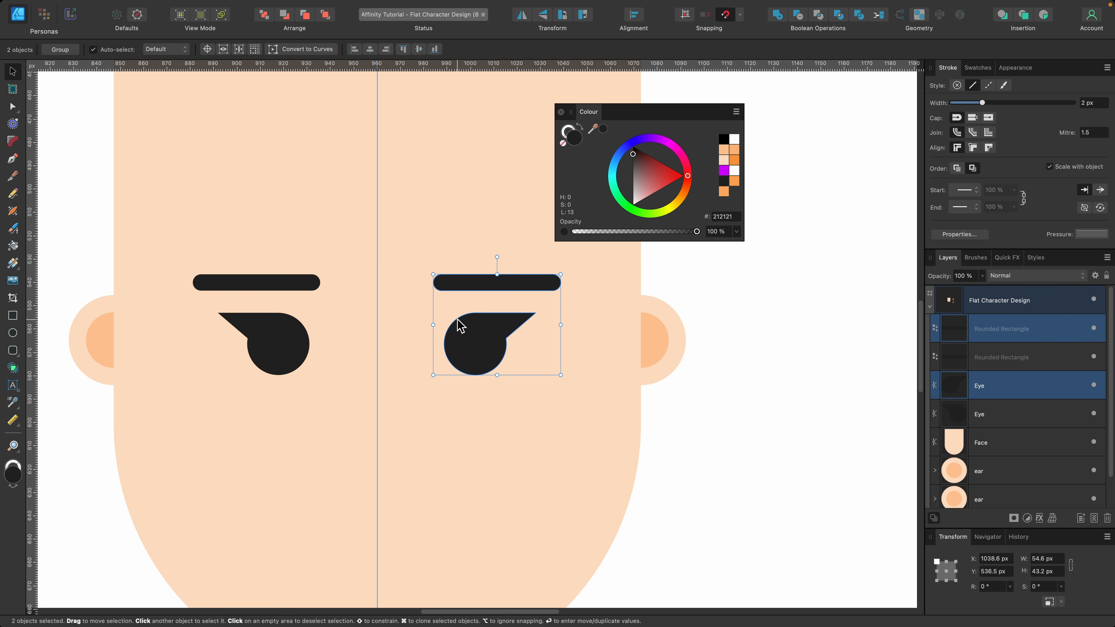
Select both eyebrows and both eyes and centre them together on the vertical guide.
left_click(297, 285, "shift")
left_click(289, 339, "shift")
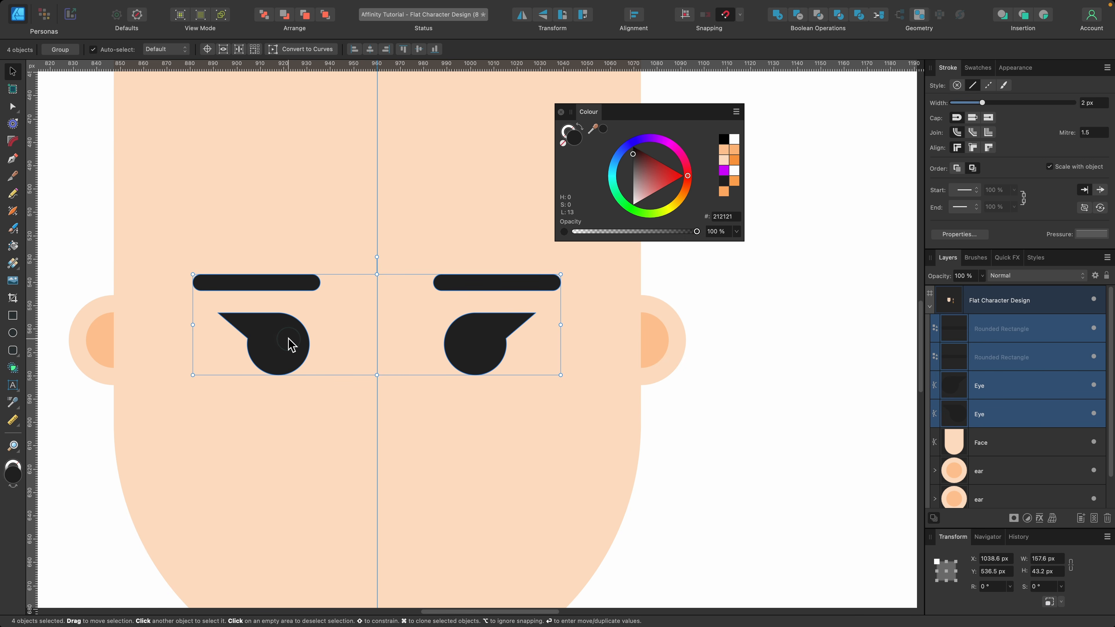
scroll(397, 319, "up", 3)
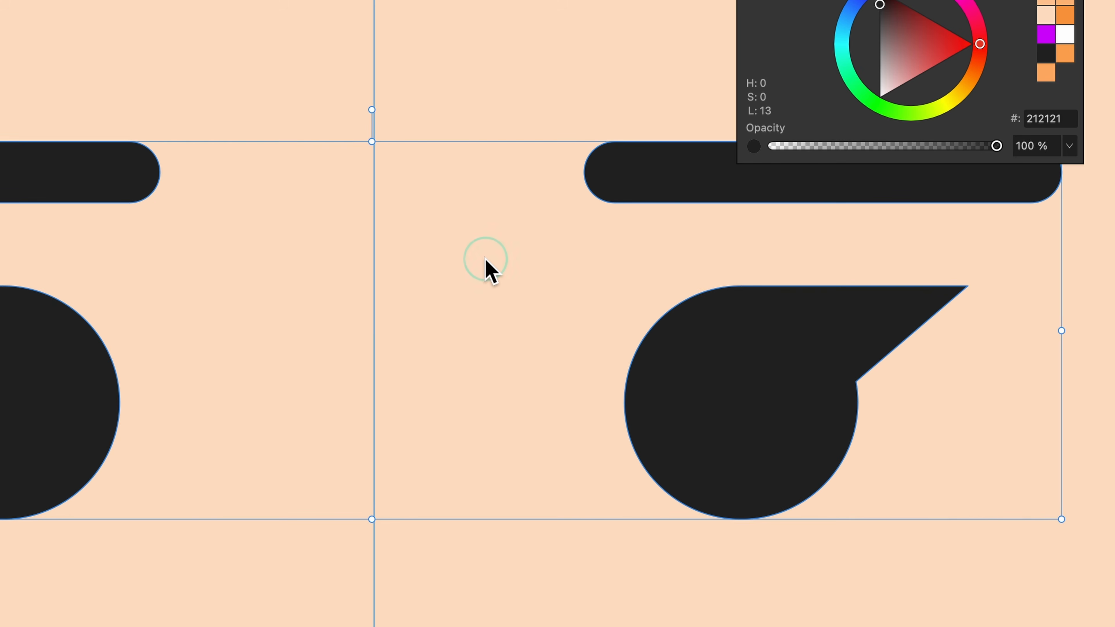
left_click_drag(484, 258, 477, 258)
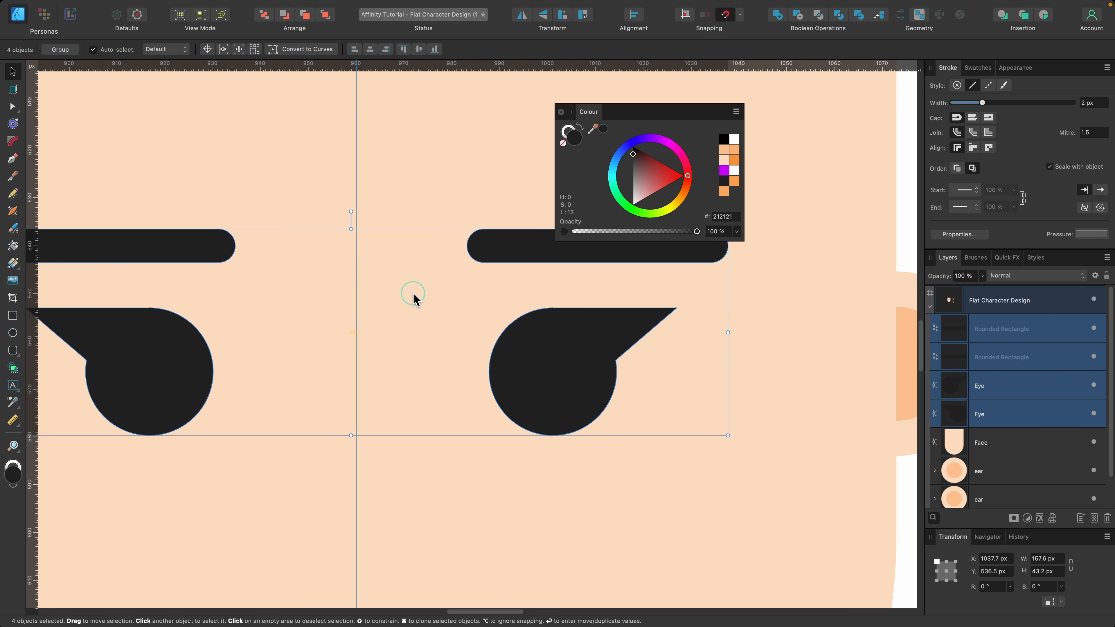
left_click_drag(413, 293, 416, 292)
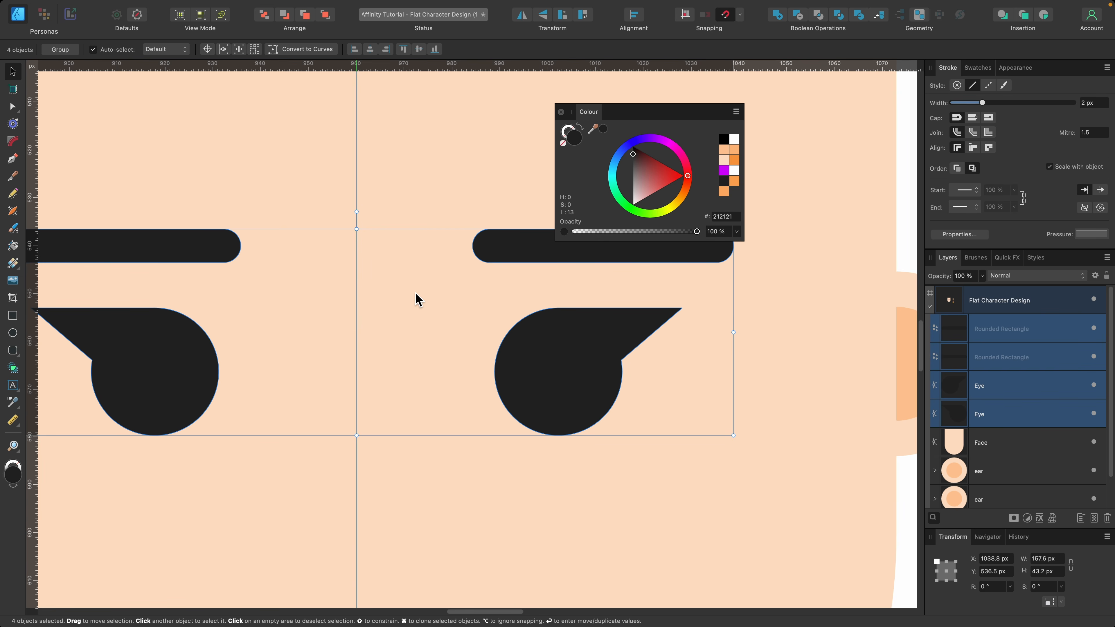
Move the selected eyes and eyebrows straight down to Y 540 px.
scroll(416, 293, "down", 3)
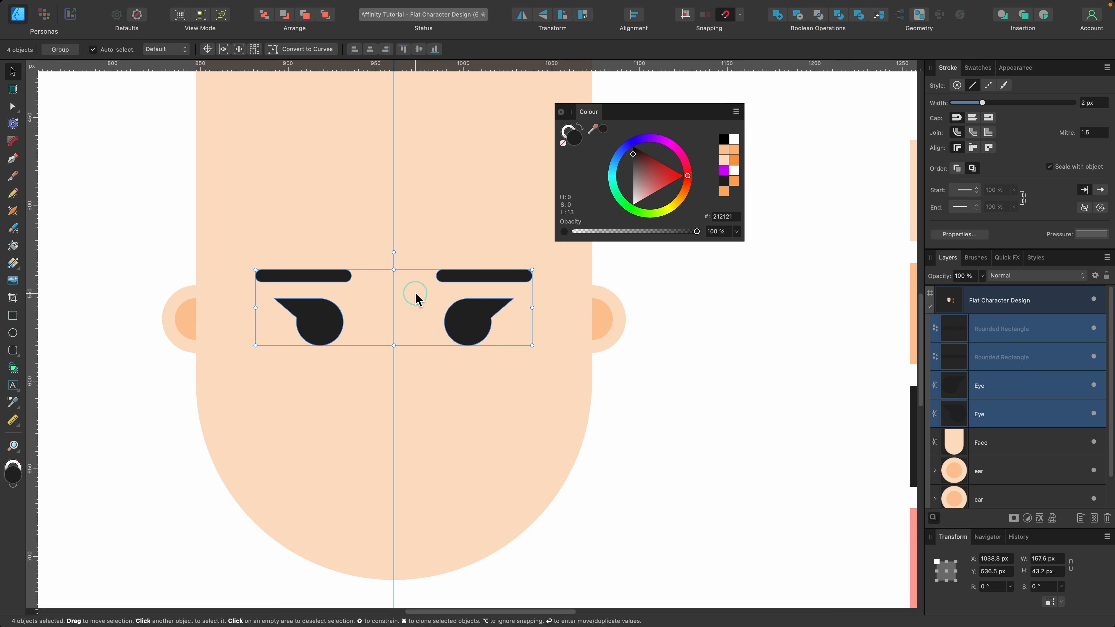
left_click_drag(416, 294, 416, 303)
scroll(416, 303, "down", 3)
scroll(439, 346, "up", 2)
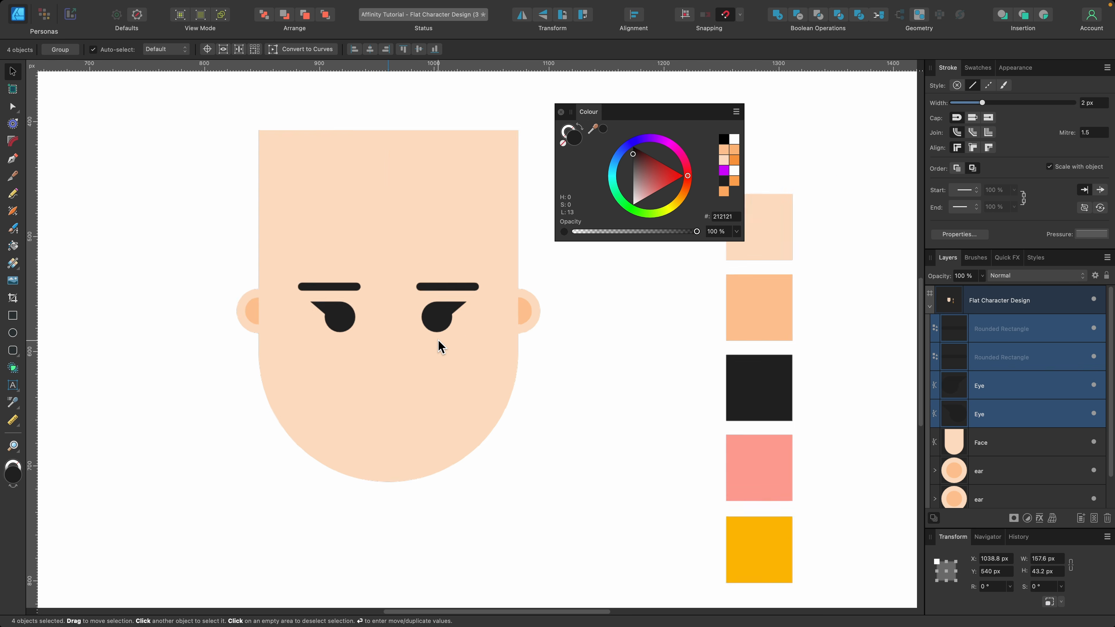
Draw a circular pie shape with the Pie Tool below the eyes, just left of the vertical guide.
scroll(440, 346, "up", 3)
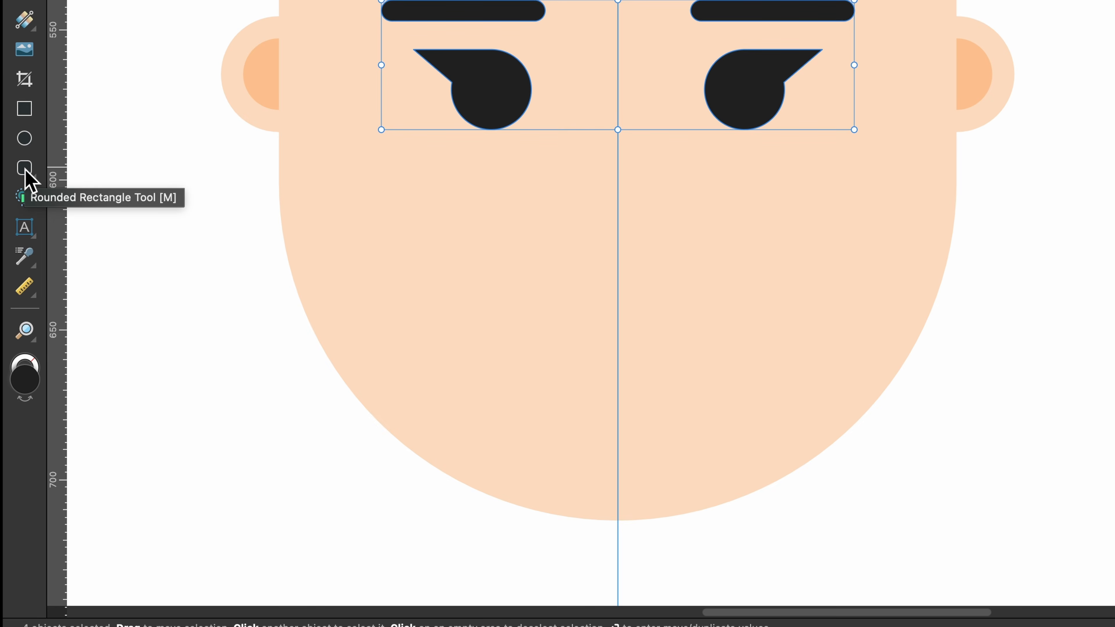
left_click_drag(25, 169, 149, 385)
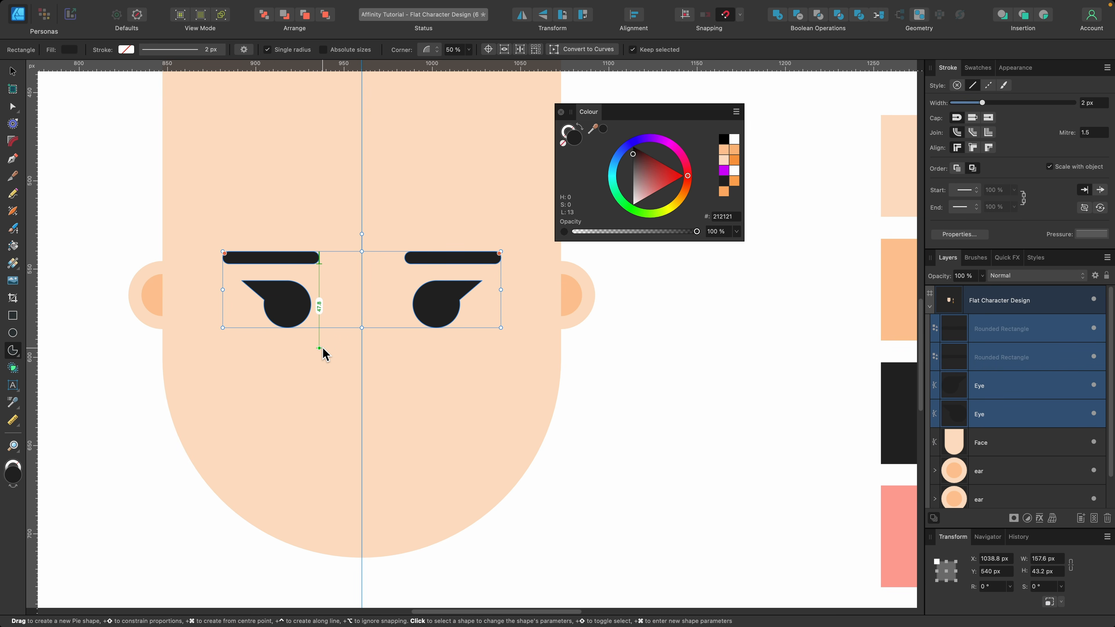
left_click_drag(319, 348, 358, 383)
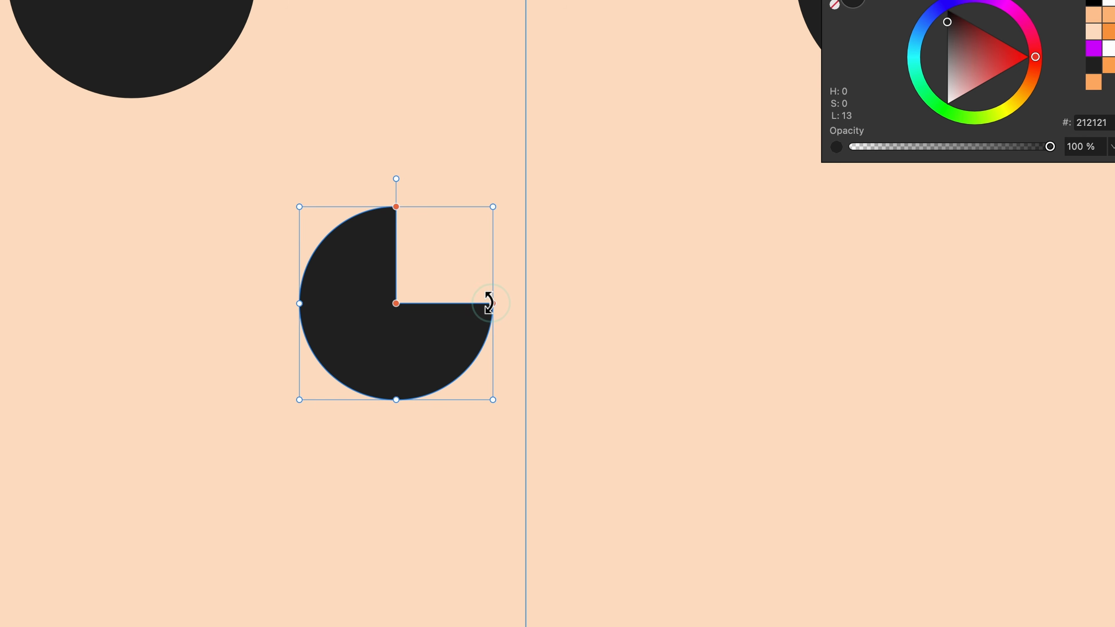
Reshape the pie into an upper half circle with a start angle of 0° and an end angle of 180°.
left_click_drag(489, 303, 318, 310)
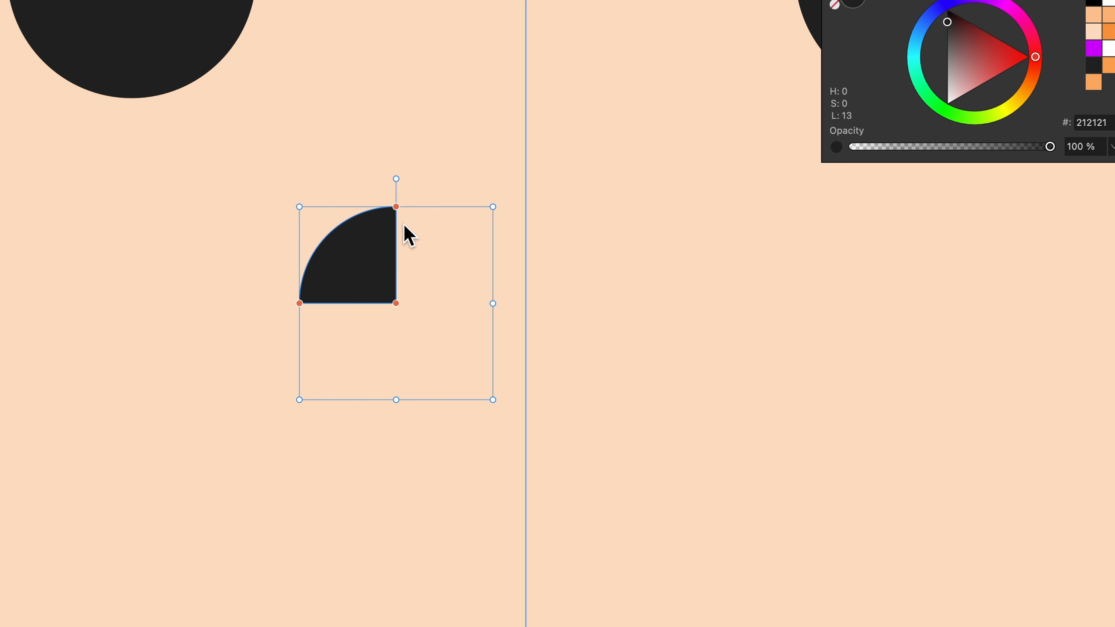
left_click_drag(396, 209, 492, 303)
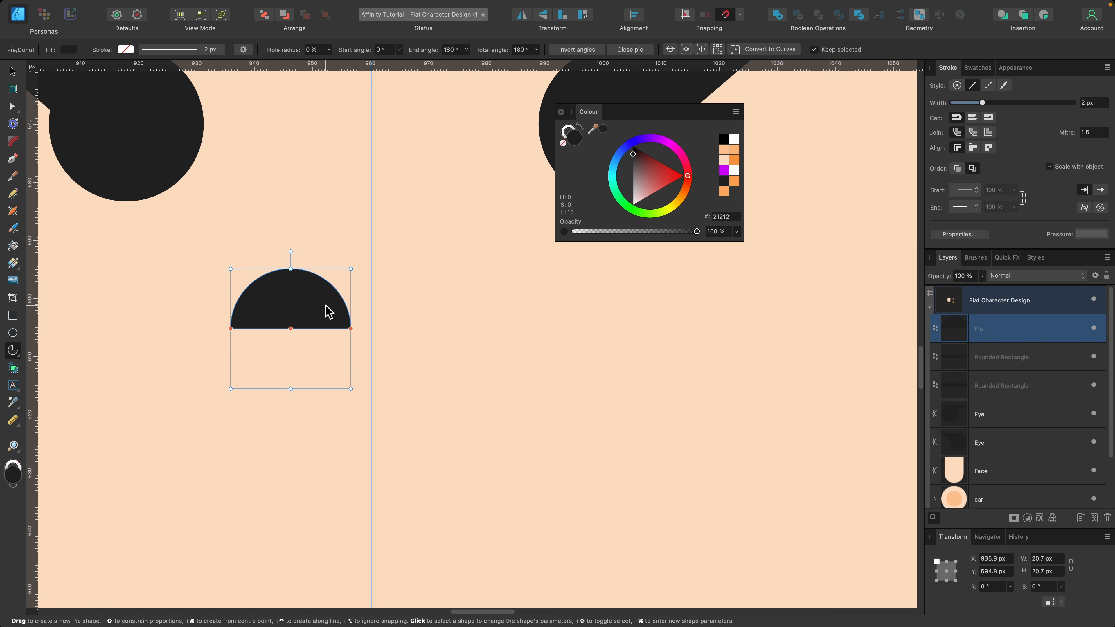
key("v")
Fill the half circle with the pink FF9A8F sampled from the palette swatch.
scroll(325, 305, "down", 5)
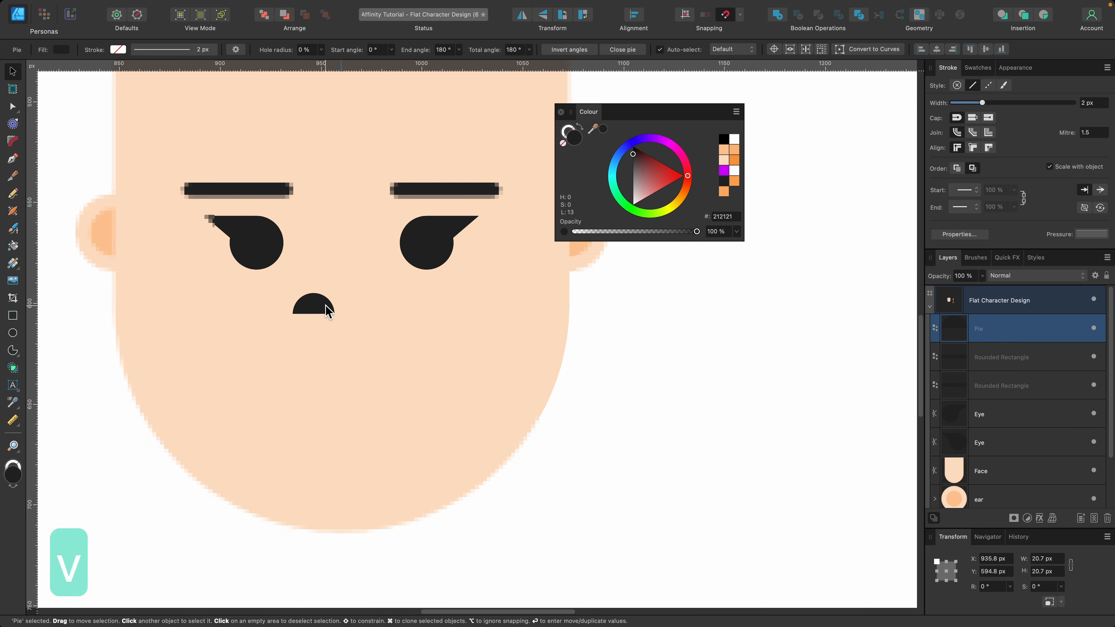
scroll(326, 306, "down", 2)
scroll(326, 306, "right", 2)
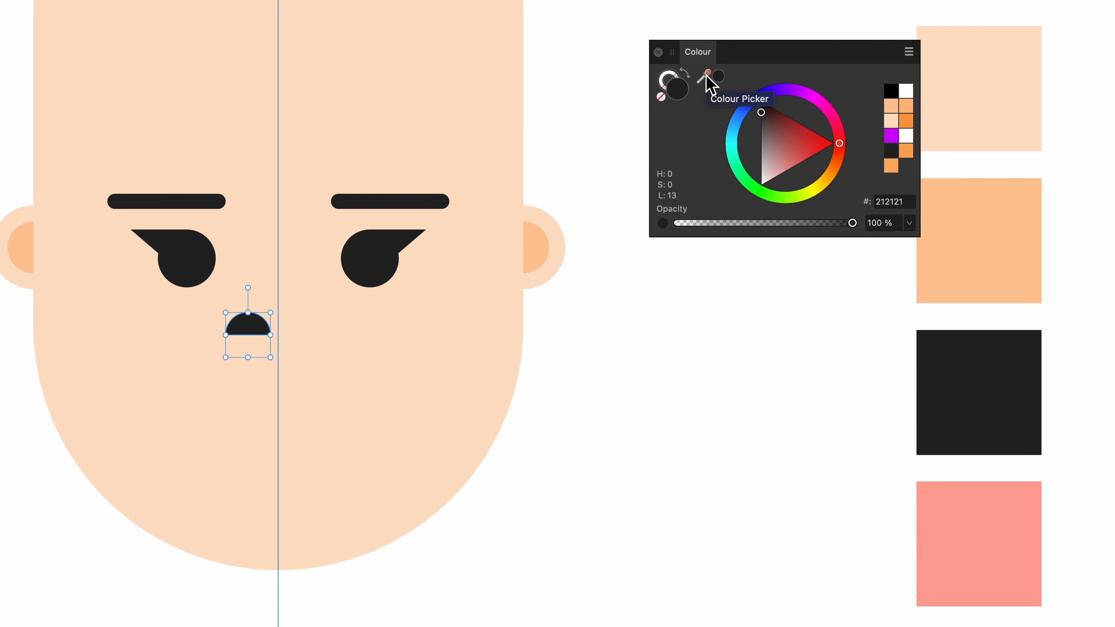
left_click_drag(706, 76, 972, 533)
left_click(718, 76)
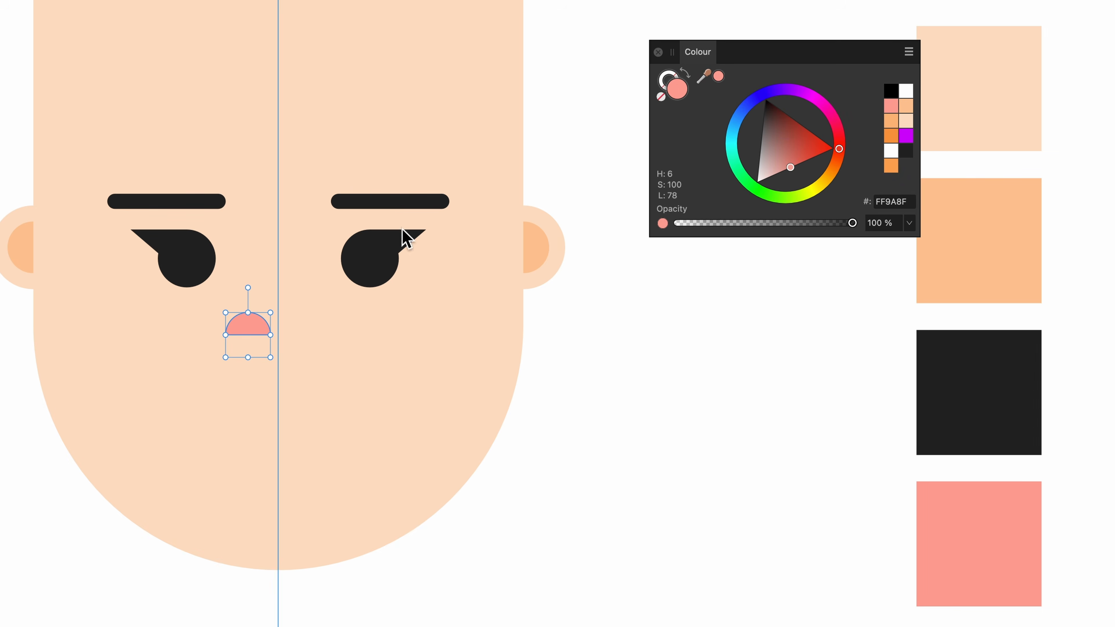
Move the pink half-circle nose onto the vertical guide, centred between and just below the eyes at Y 598 px.
scroll(297, 323, "up", 3)
scroll(294, 319, "up", 1)
left_click_drag(229, 332, 285, 385)
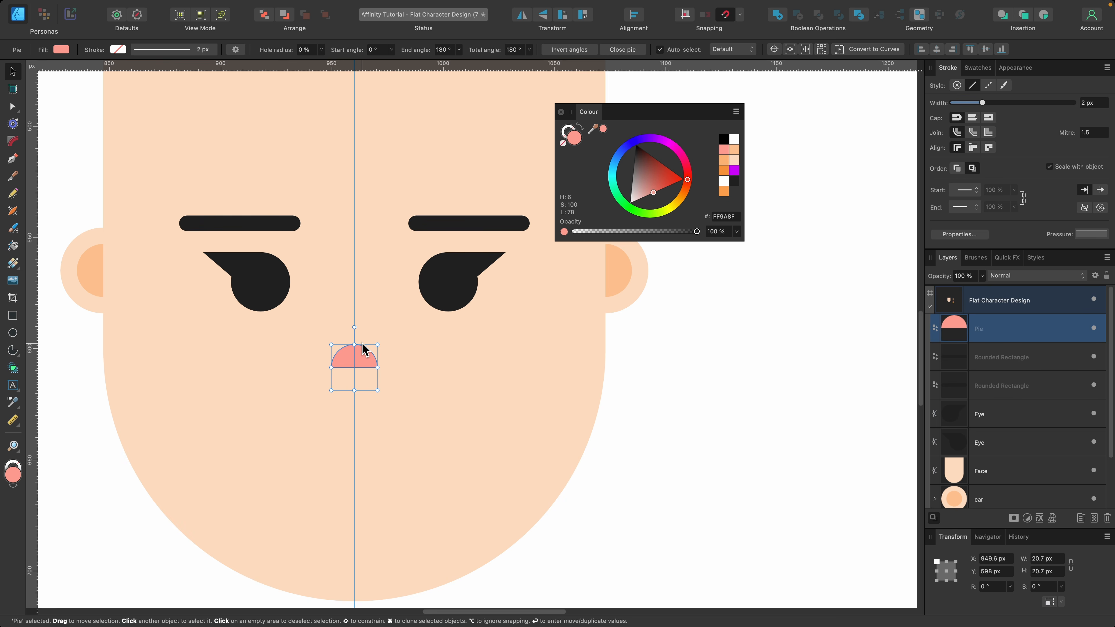
key("super+j")
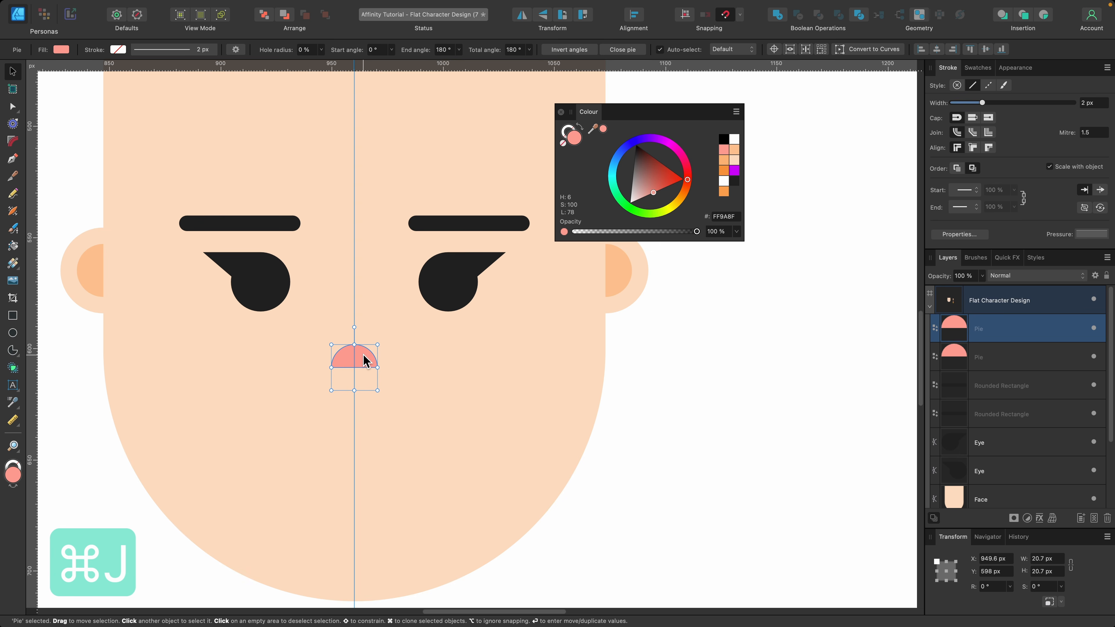
left_click_drag(366, 357, 353, 507)
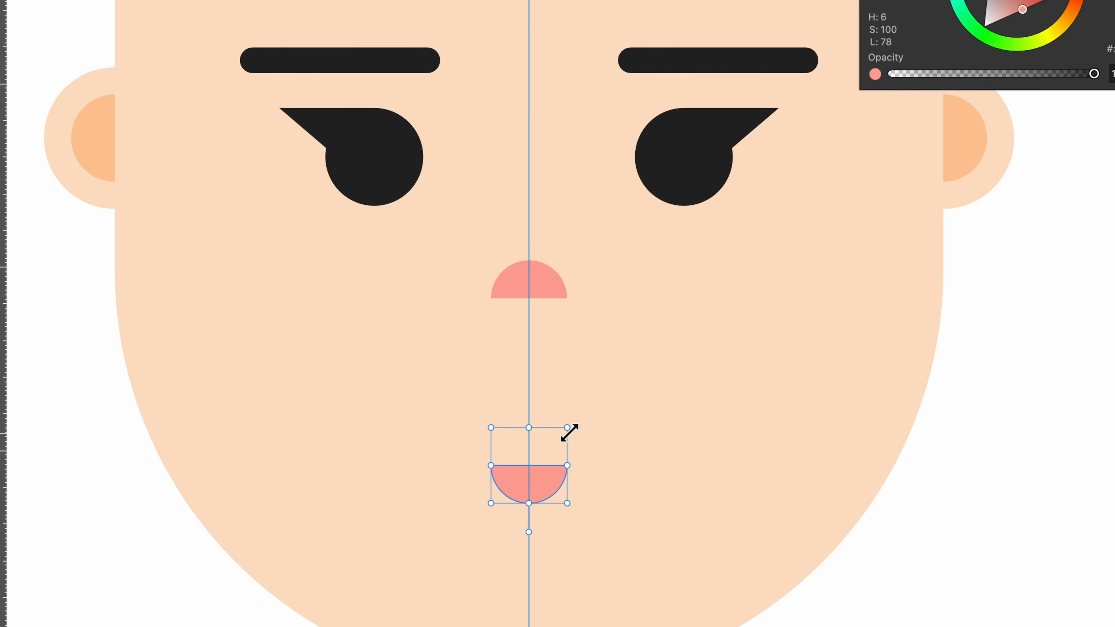
left_click_drag(568, 428, 679, 313)
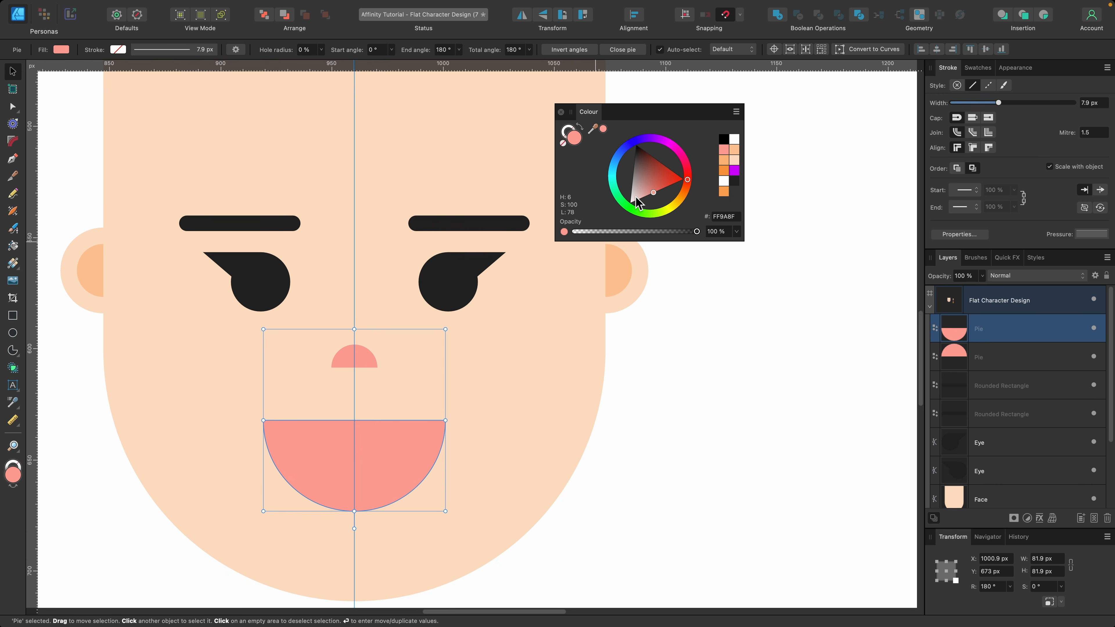
left_click_drag(640, 192, 567, 259)
scroll(549, 489, "down", 5)
scroll(548, 489, "right", 2)
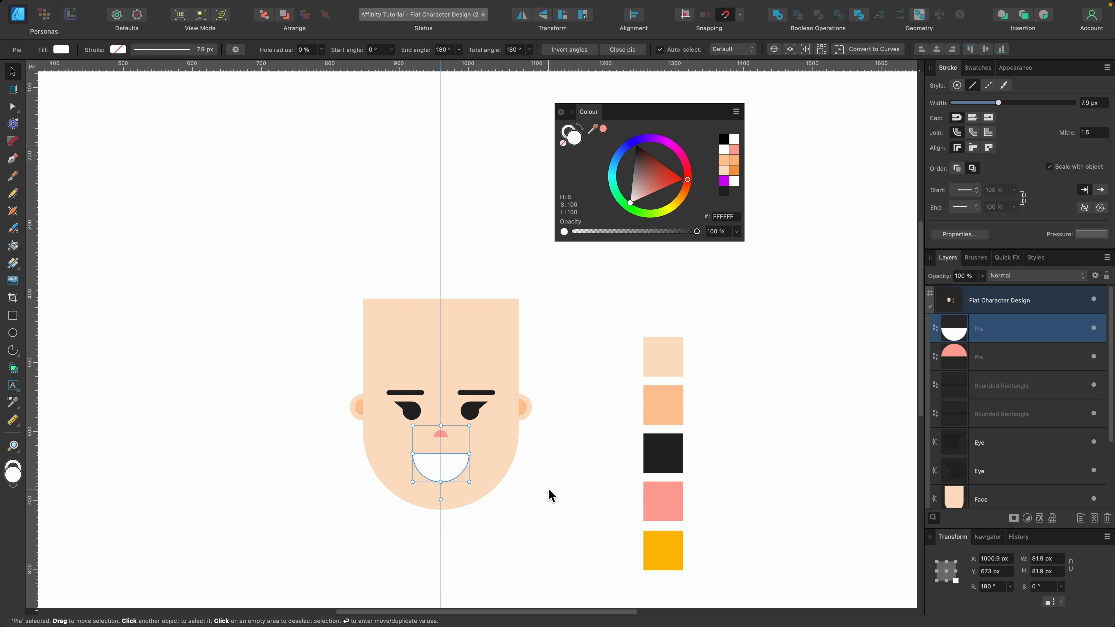
scroll(464, 487, "up", 4)
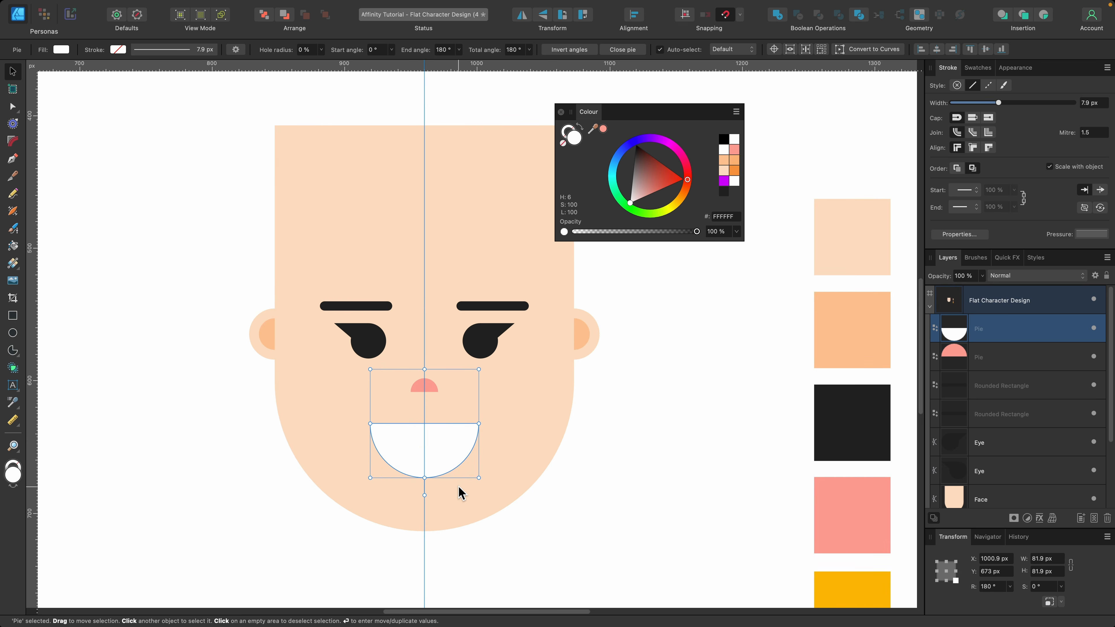
key("BackSpace")
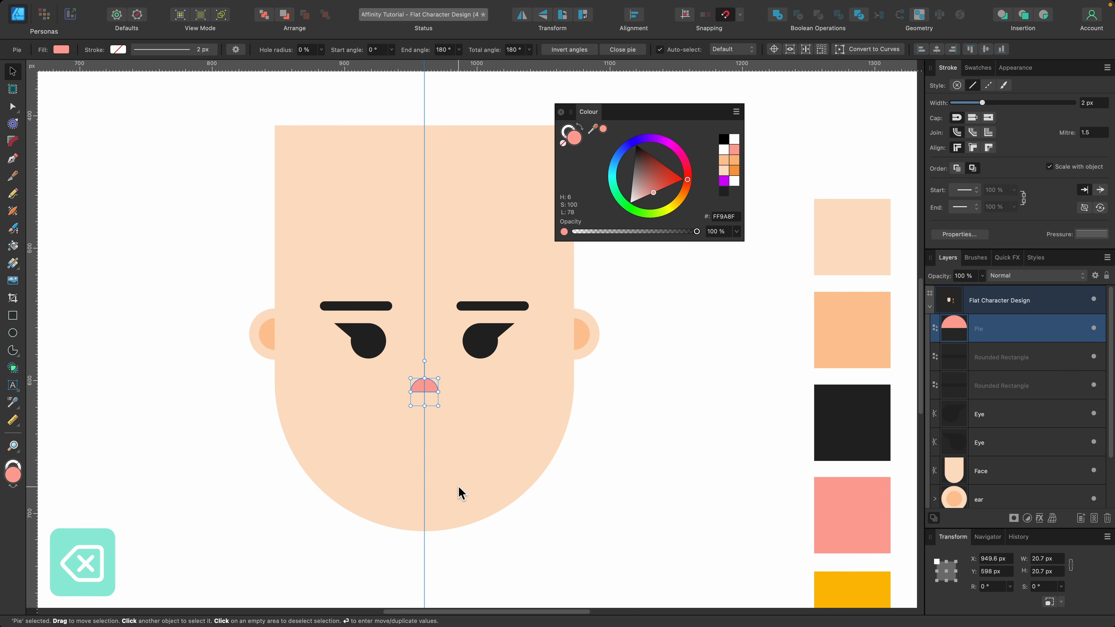
Draw a straight horizontal mouth line about 43 px long below the nose with the Pen Tool.
scroll(440, 456, "up", 3)
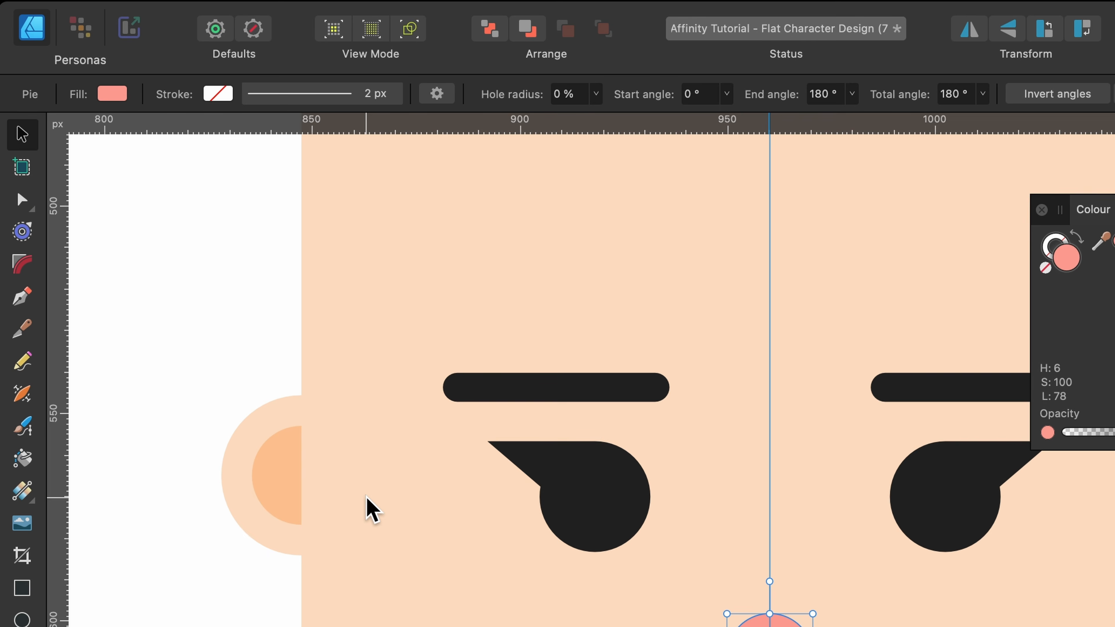
left_click(21, 294)
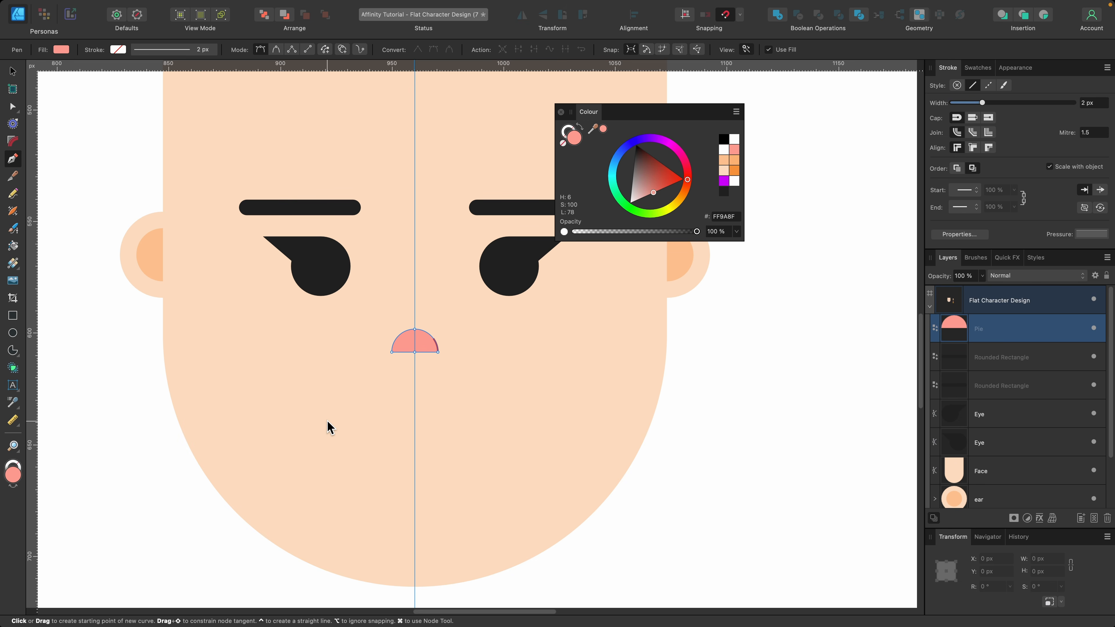
left_click(333, 429)
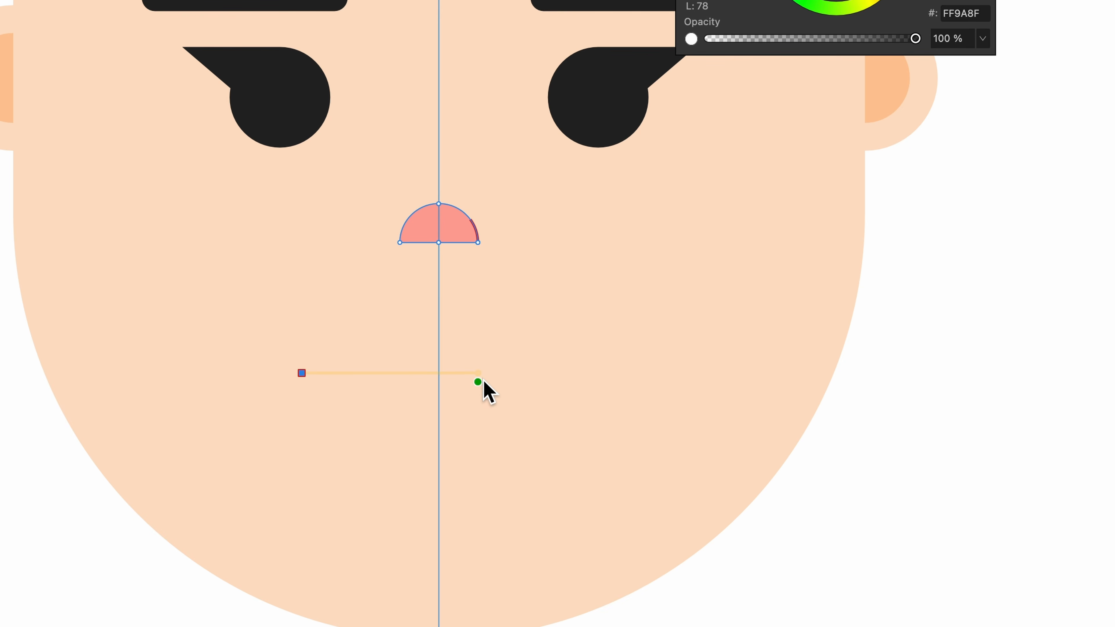
left_click(464, 378)
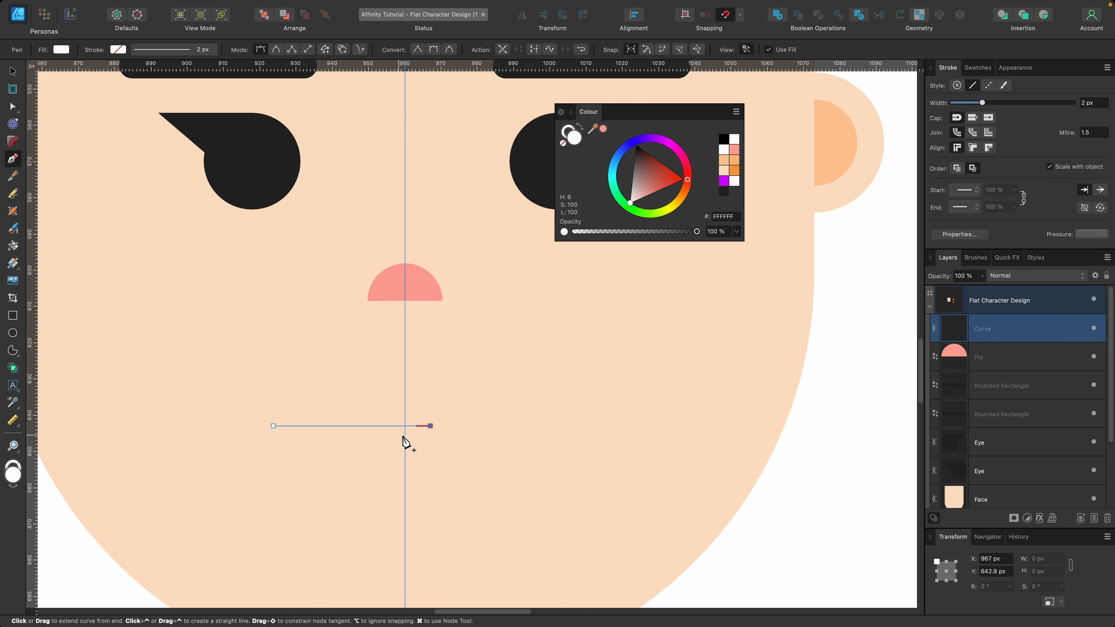
Give the mouth line a black 2 px stroke and remove its fill.
scroll(425, 423, "down", 3)
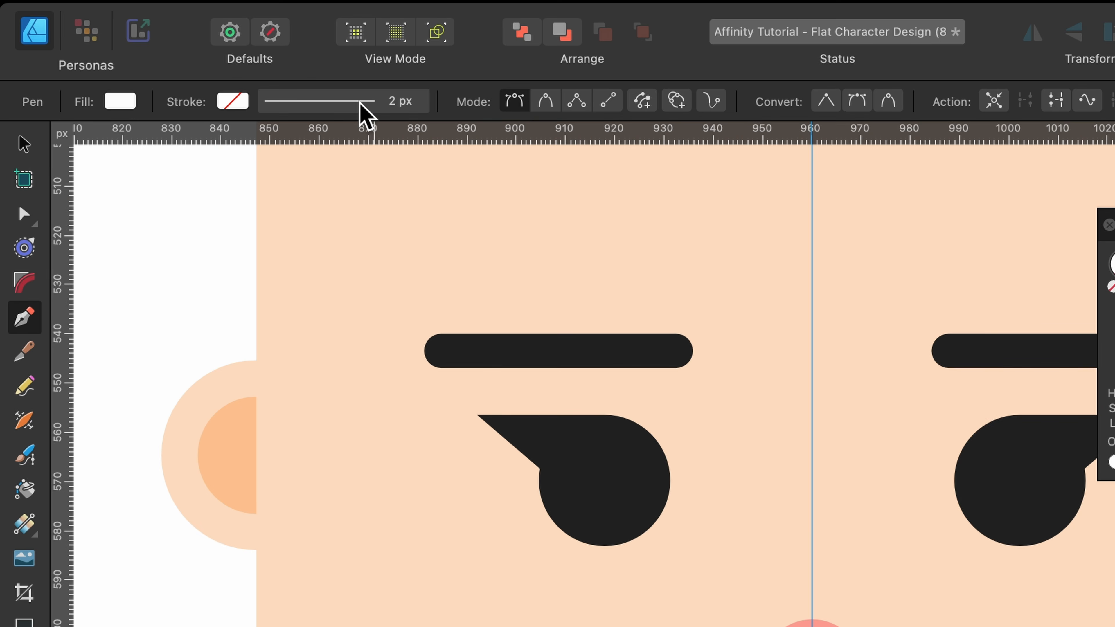
left_click(360, 106)
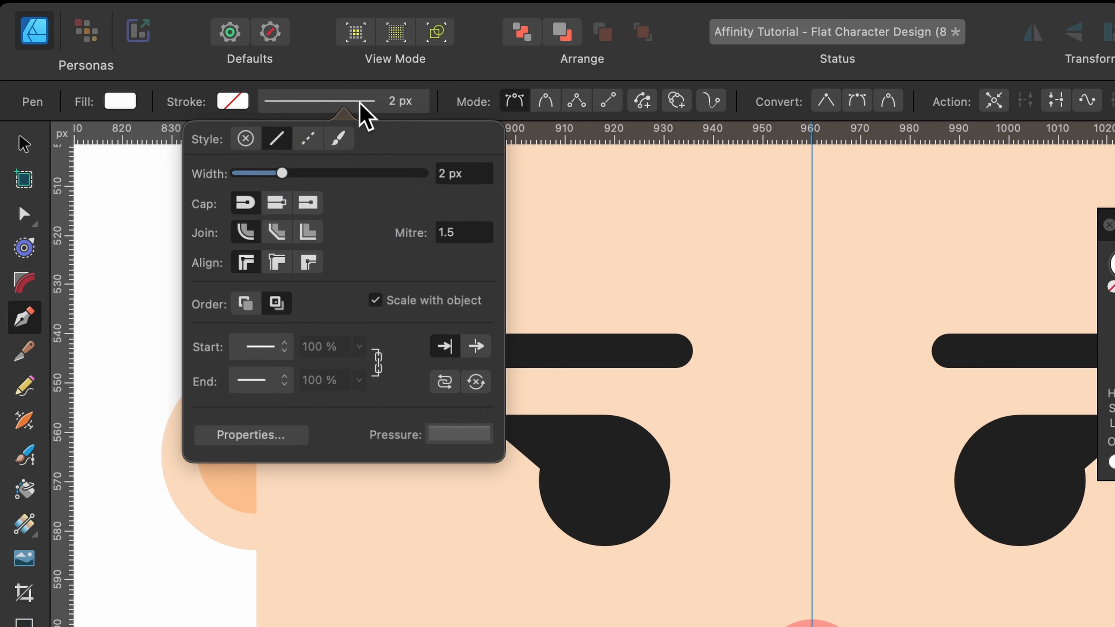
left_click_drag(285, 172, 281, 173)
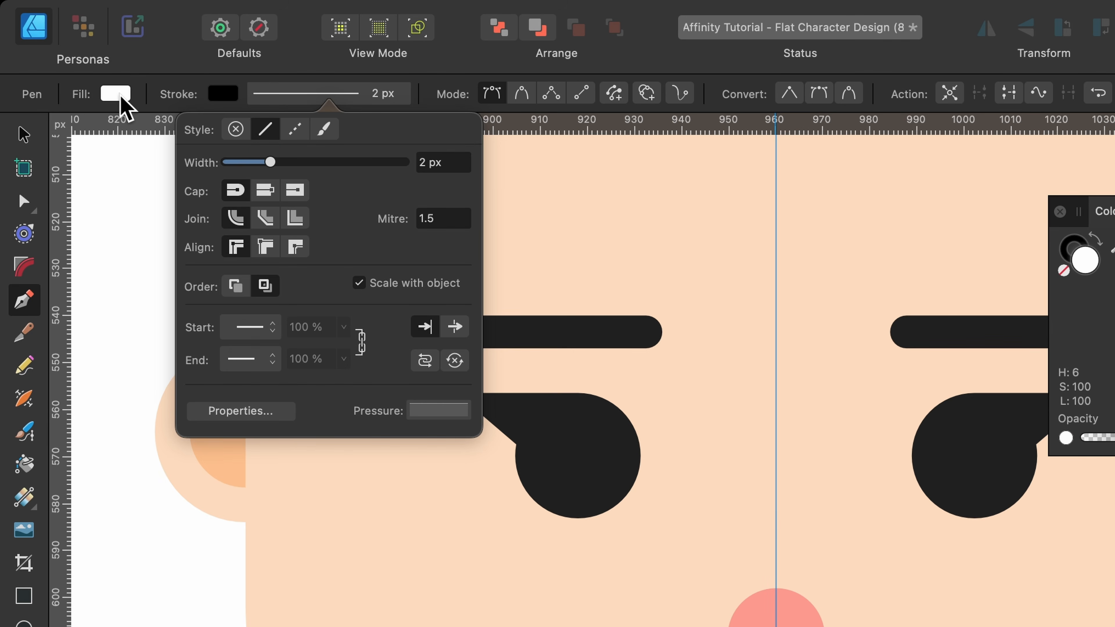
left_click(62, 50)
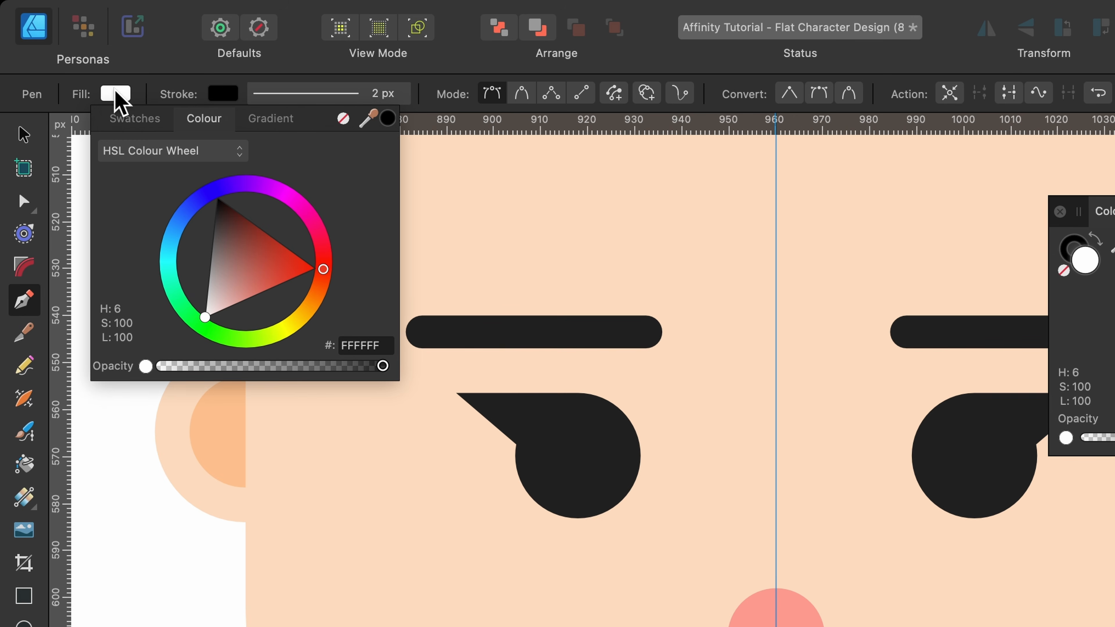
left_click(343, 122)
Centre the mouth line on the vertical guide below the nose, at Y 644.5 px.
left_click(23, 138)
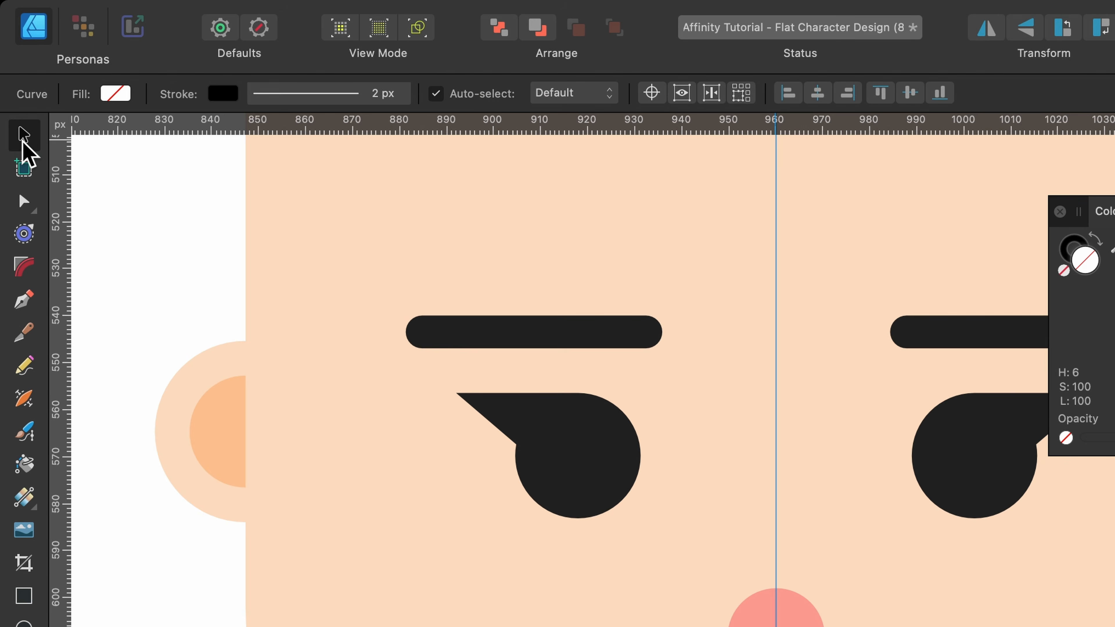
scroll(465, 413, "up", 1)
left_click_drag(385, 424, 429, 432)
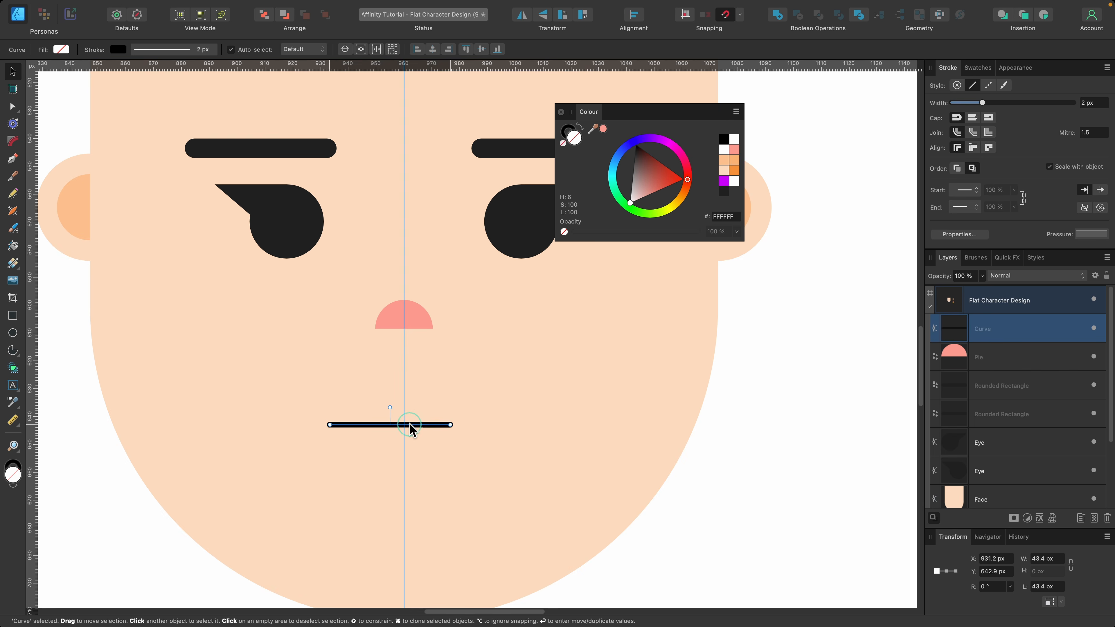
scroll(430, 431, "down", 1)
scroll(488, 427, "down", 1)
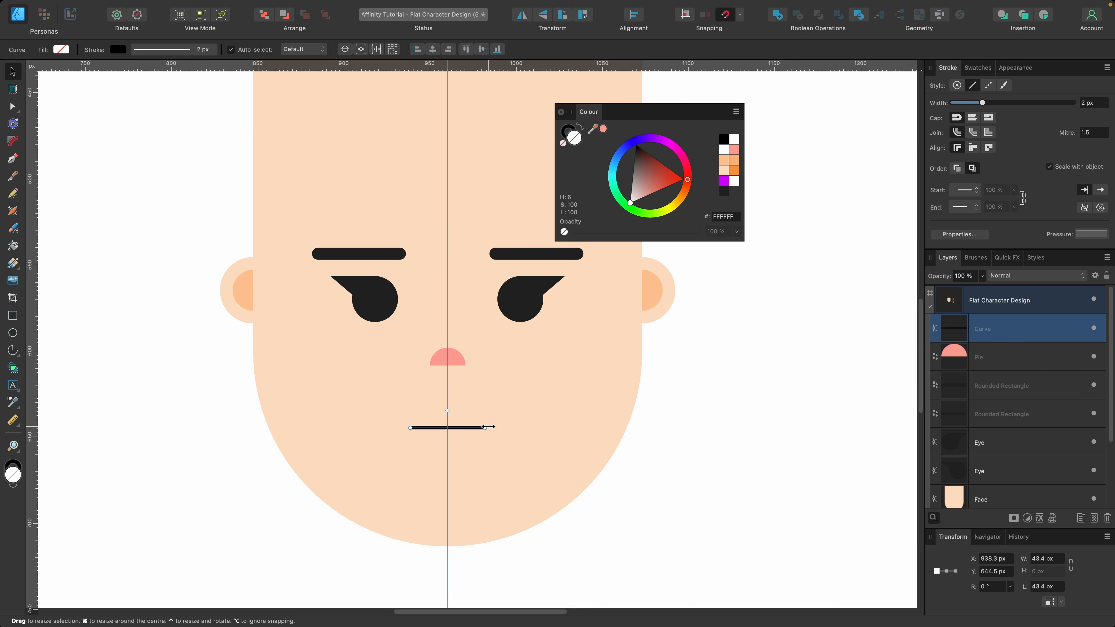
scroll(485, 426, "up", 2)
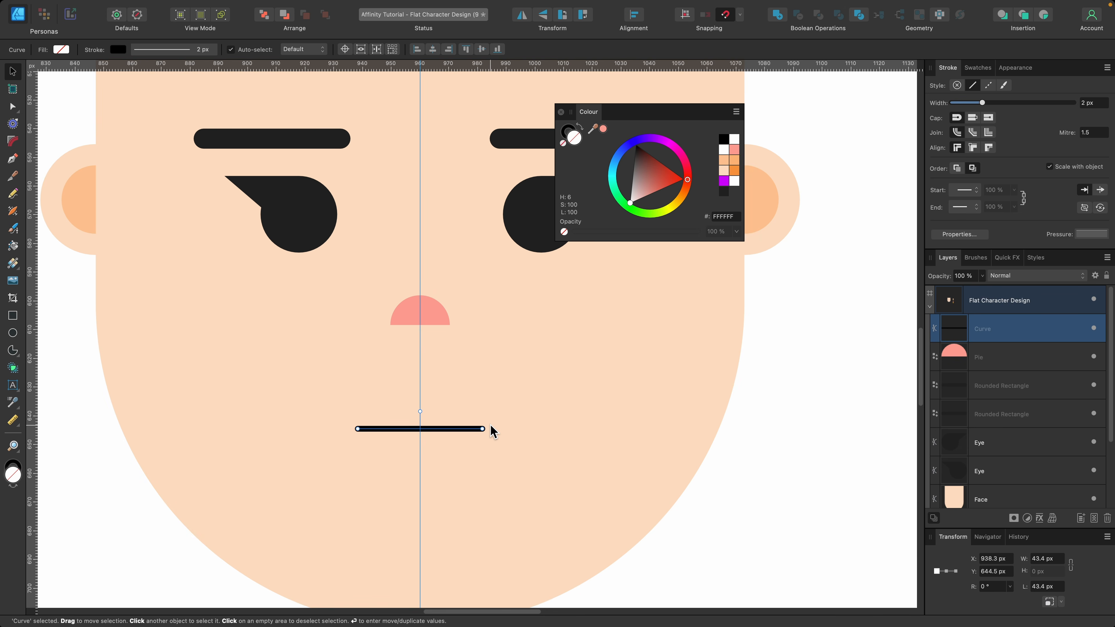
scroll(491, 429, "down", 3)
scroll(488, 423, "up", 2)
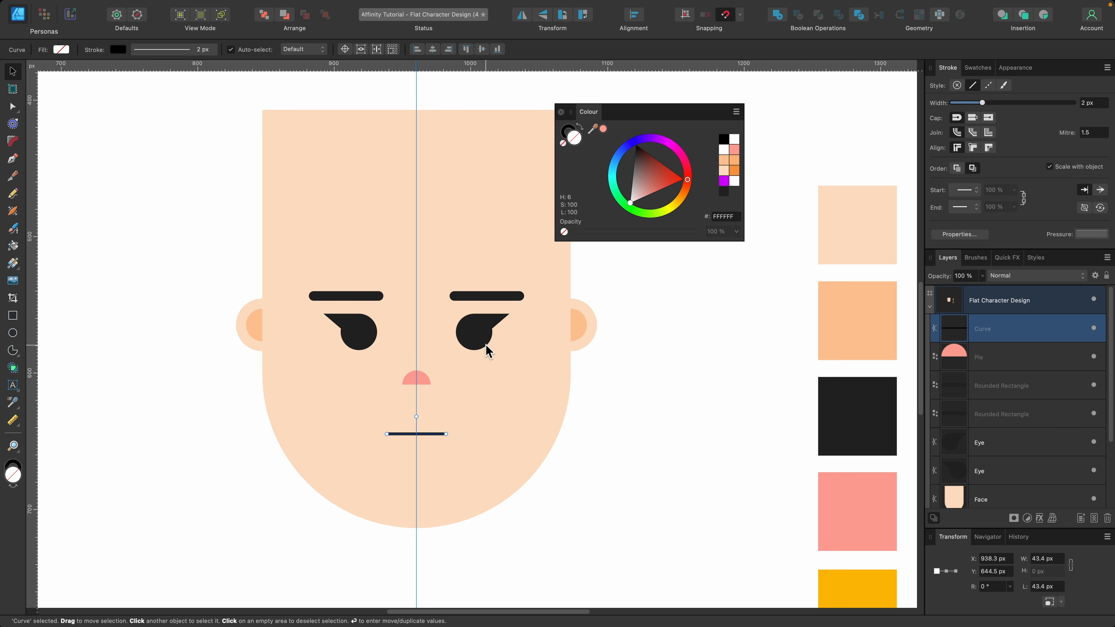
Draw a heart about 30 by 27 px over the mouth line with the Heart Tool.
scroll(412, 434, "up", 2)
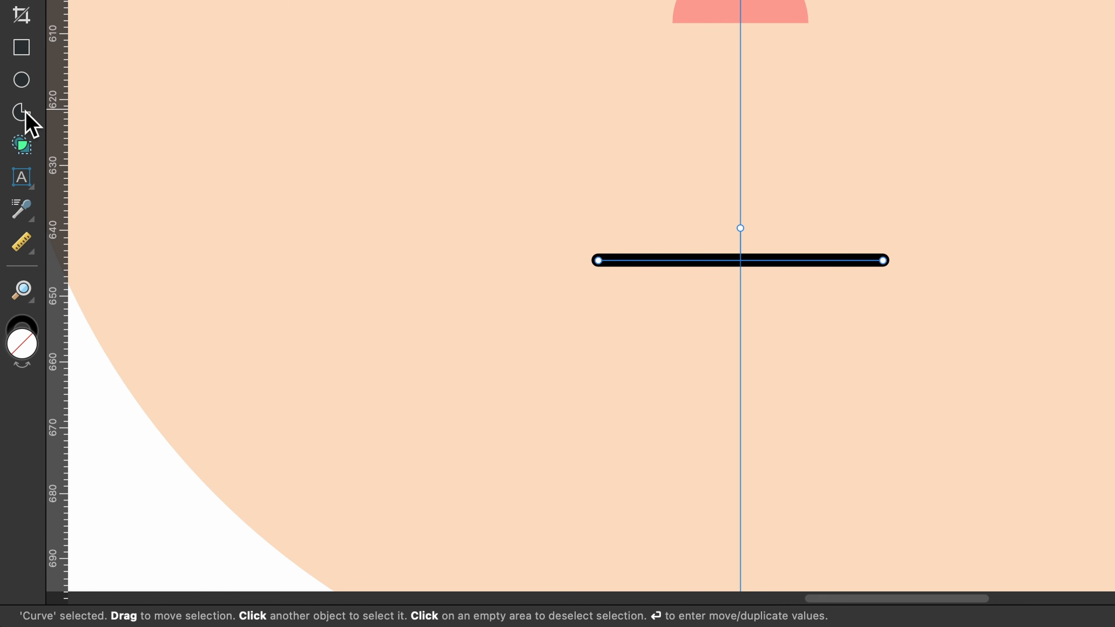
left_click(26, 112)
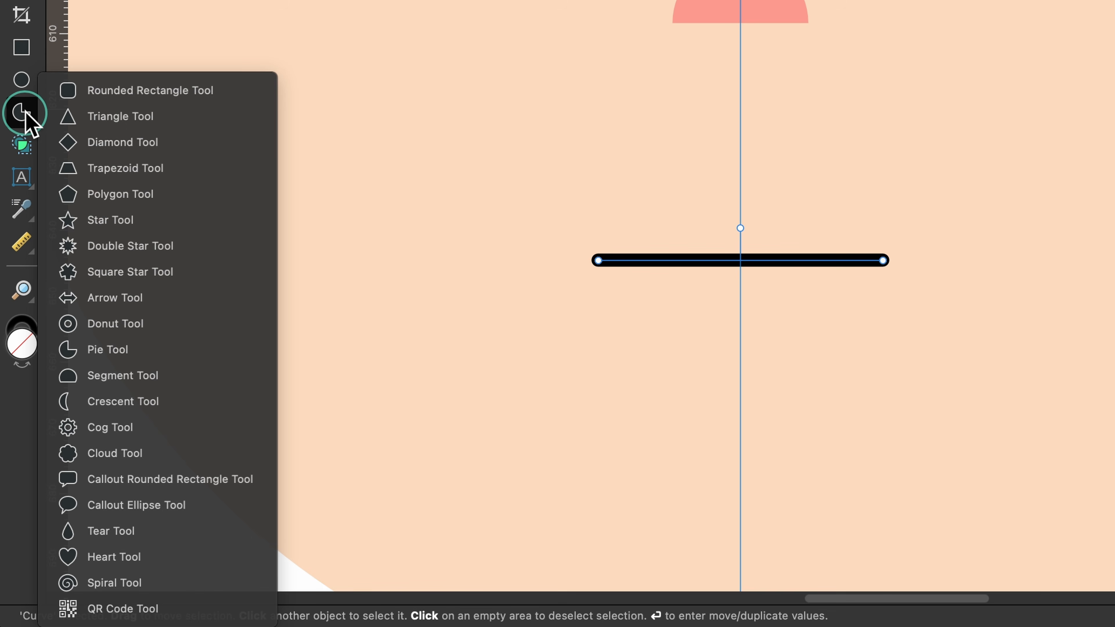
left_click_drag(26, 112, 165, 565)
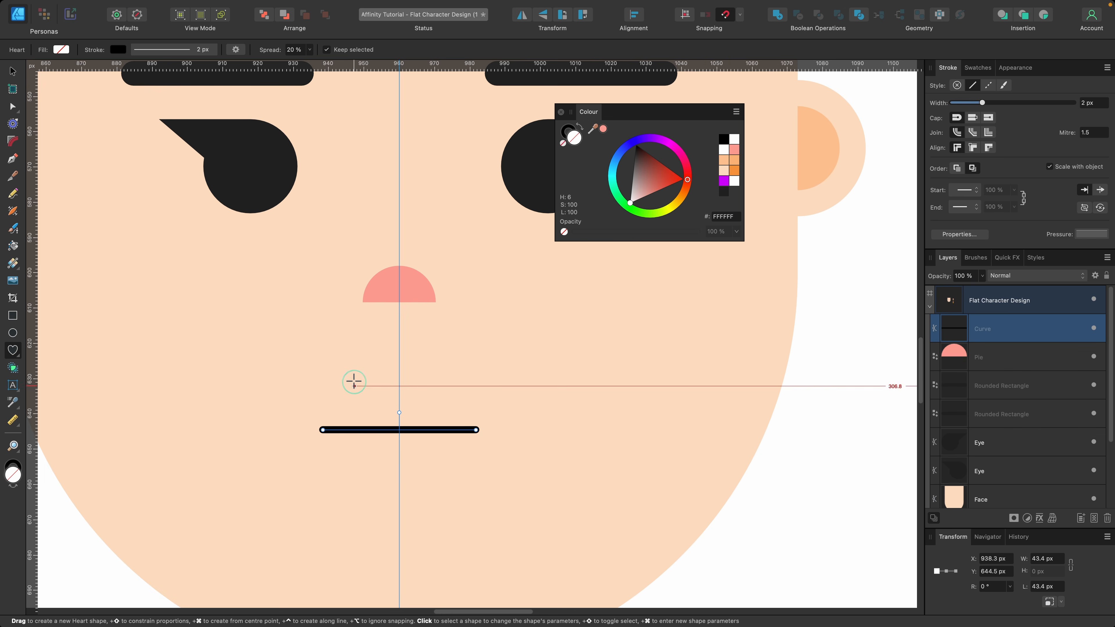
left_click_drag(354, 379, 456, 476)
scroll(456, 476, "up", 3)
scroll(458, 480, "left", 4)
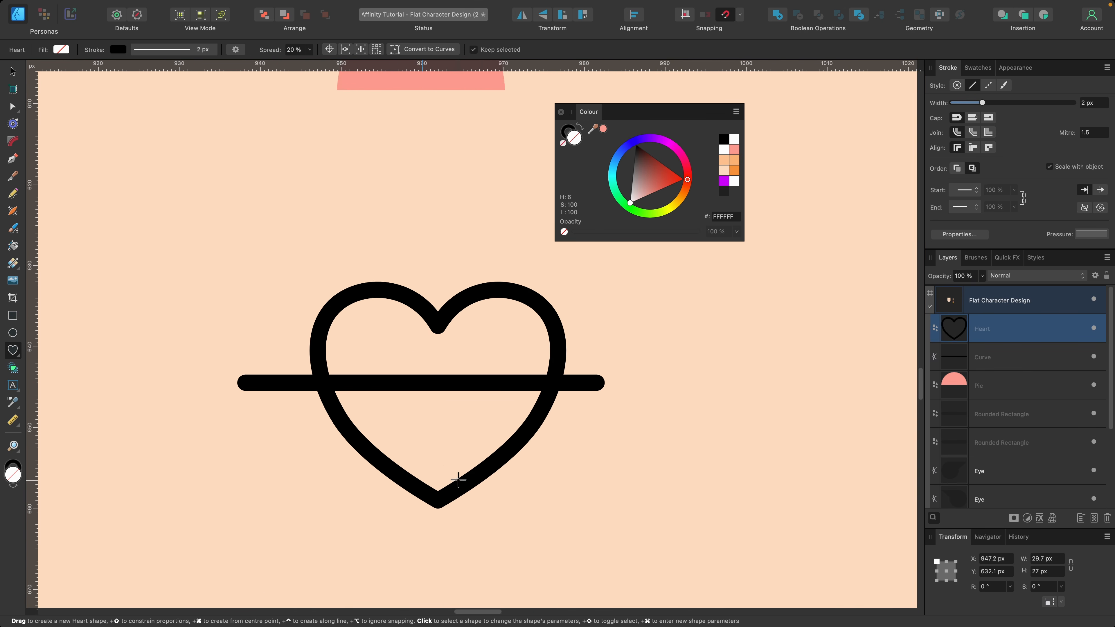
Centre the heart on the vertical guide over the mouth line and remove its black stroke.
scroll(458, 480, "down", 1)
key("v")
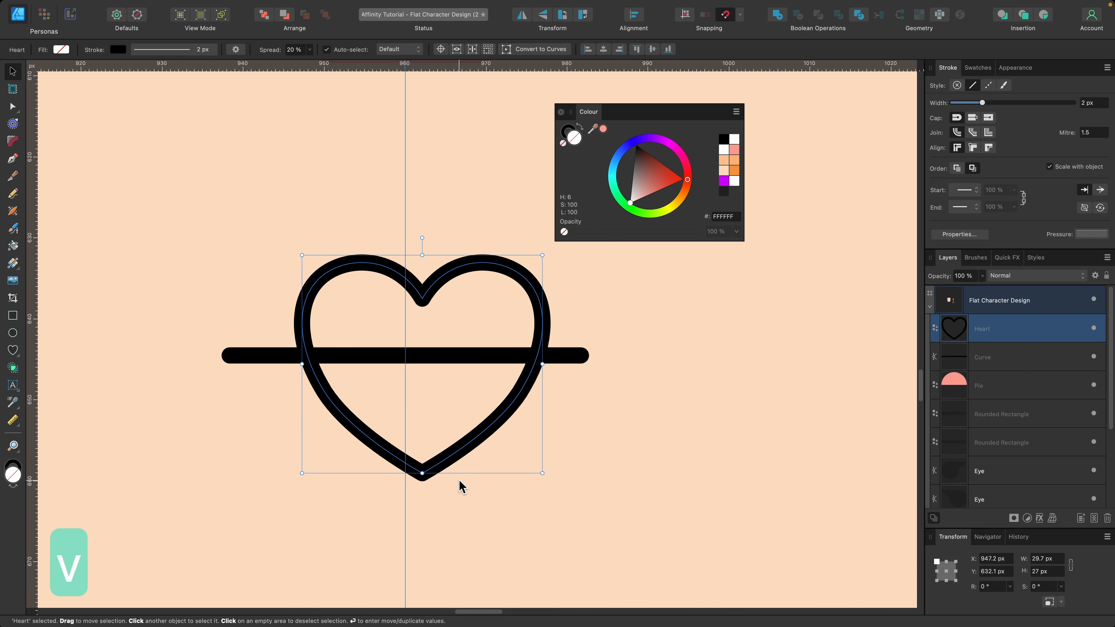
left_click_drag(478, 435, 463, 428)
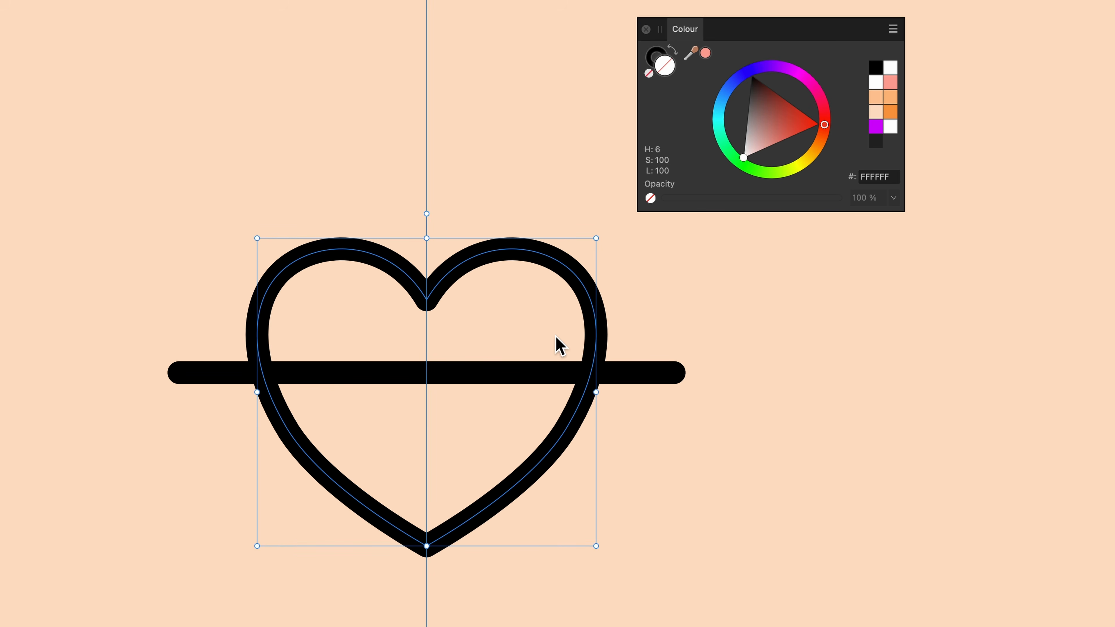
left_click(654, 56)
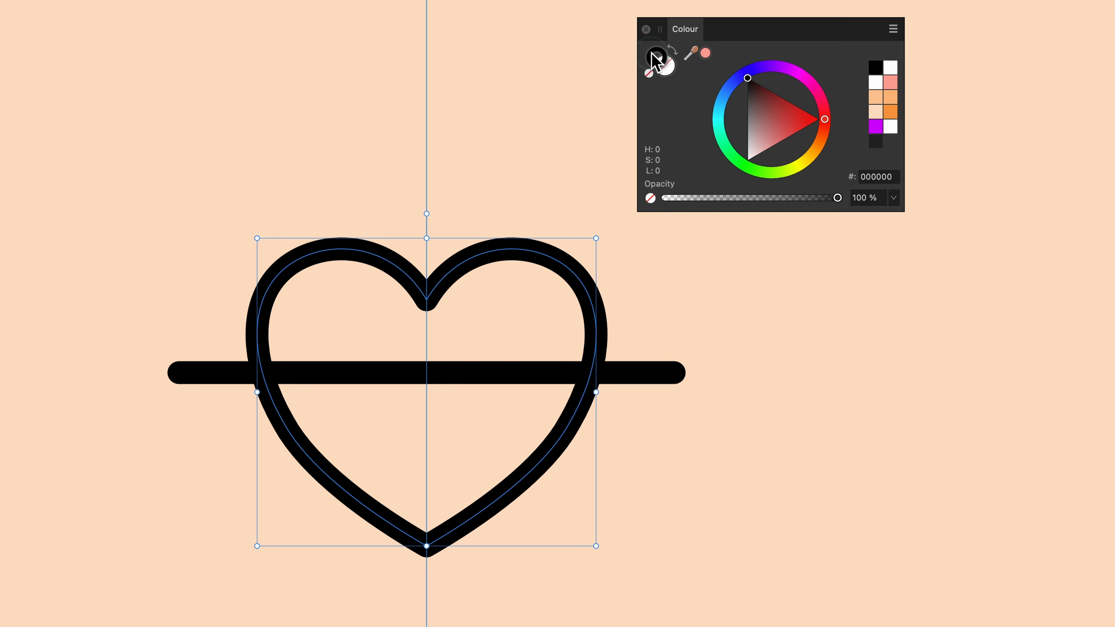
left_click(649, 73)
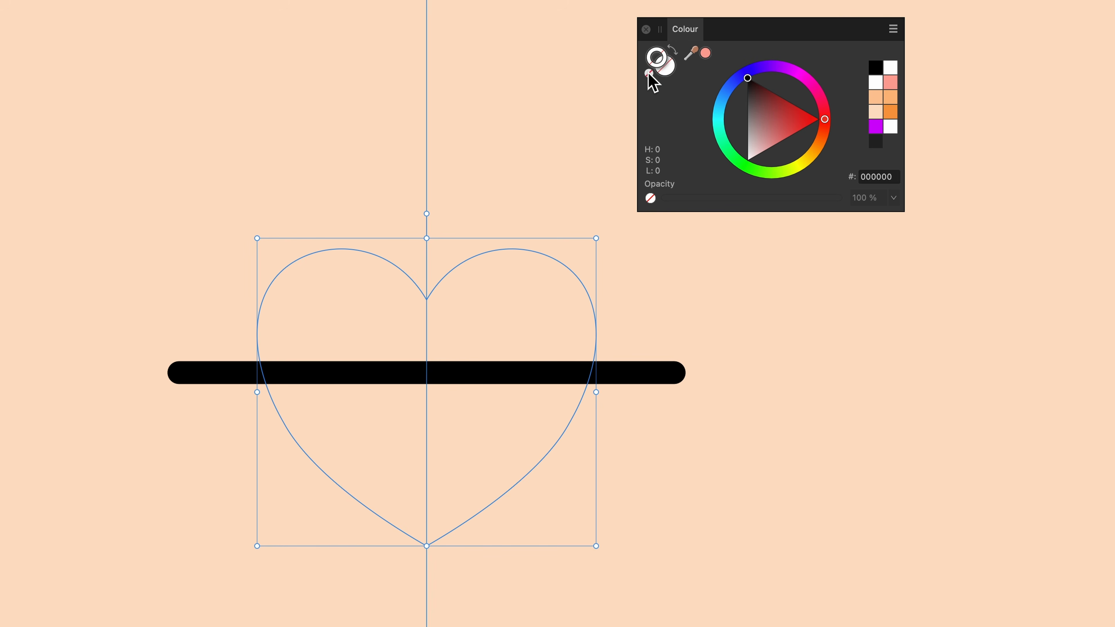
Fill the heart with the pink FF9A8F sampled from the pink palette square.
left_click(666, 72)
scroll(436, 392, "down", 6)
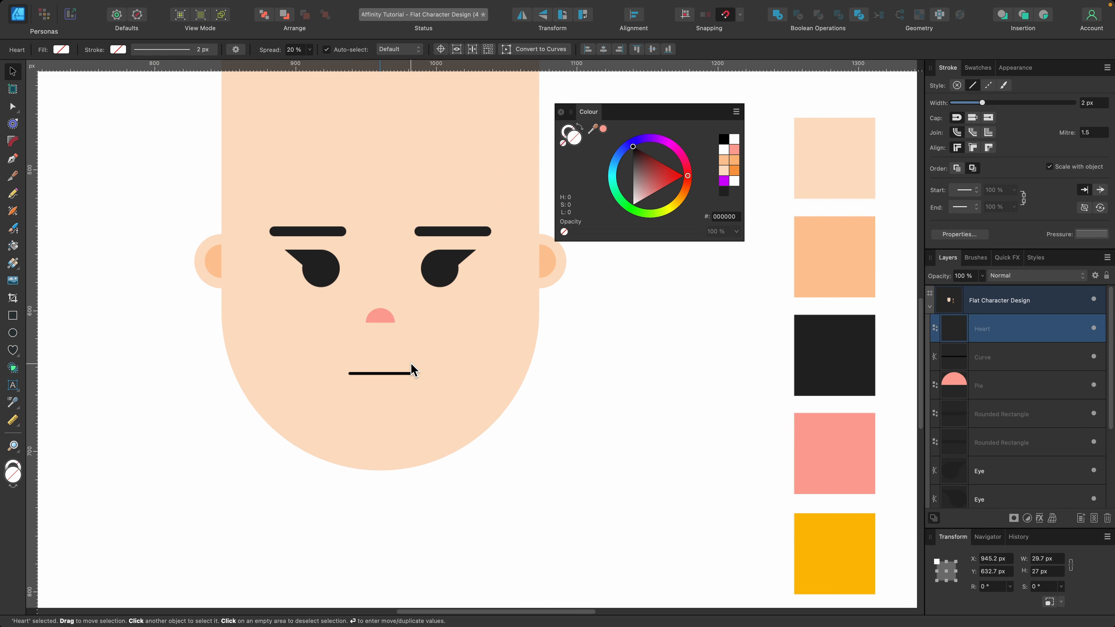
scroll(461, 377, "right", 3)
scroll(460, 377, "down", 2)
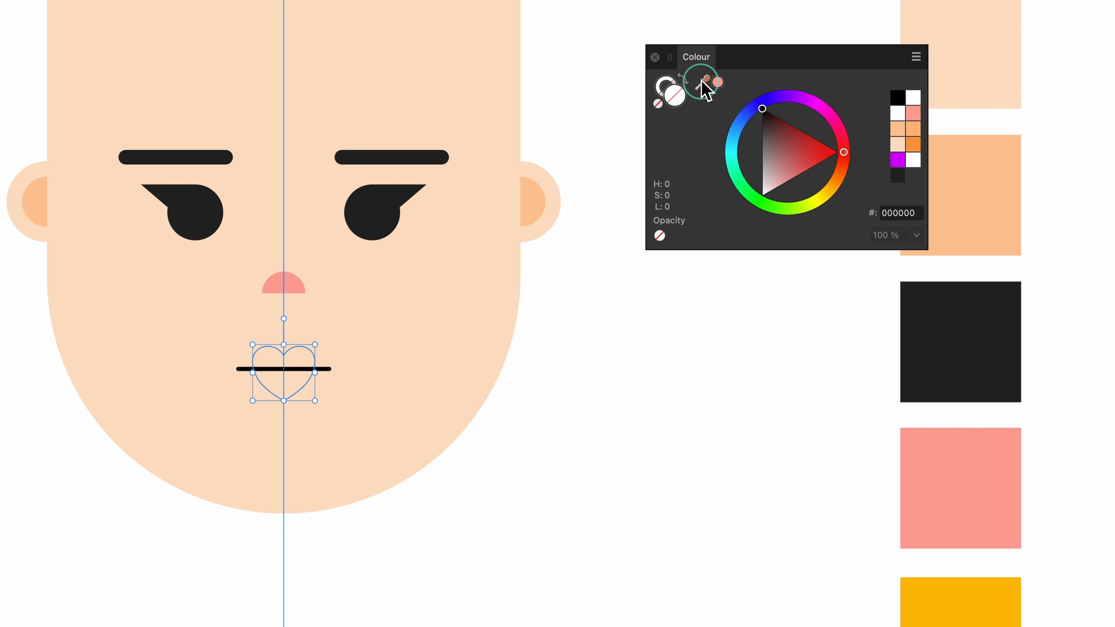
left_click_drag(705, 90, 945, 445)
left_click(718, 83)
scroll(247, 327, "up", 3)
scroll(247, 327, "down", 3)
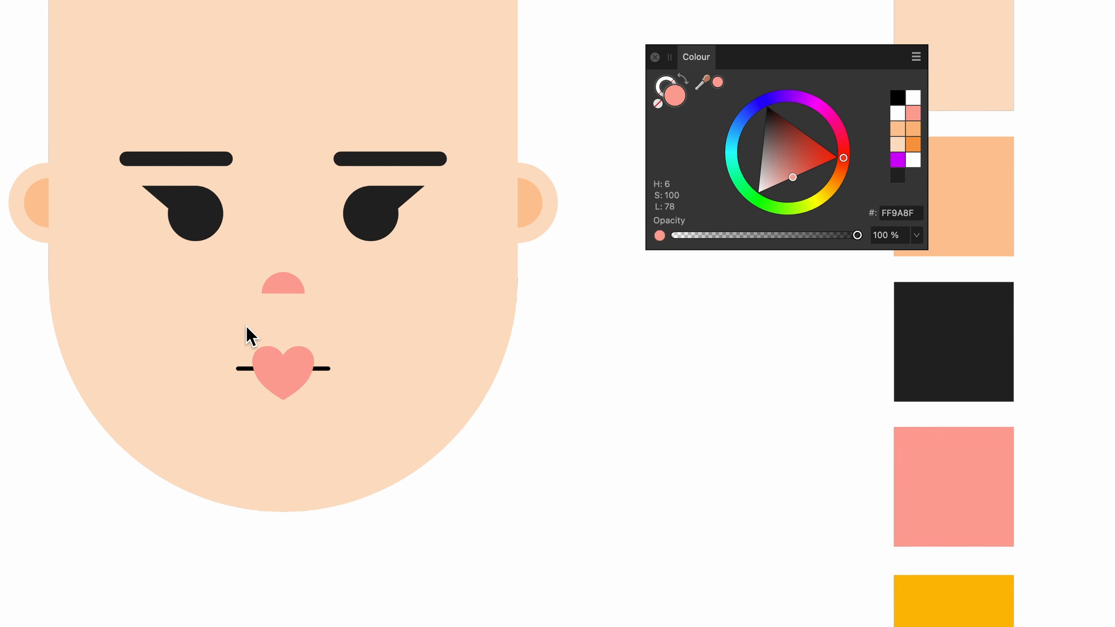
Recolour the nose with the light orange FFBF8B sampled from the second palette square.
left_click(295, 283)
scroll(301, 296, "up", 3)
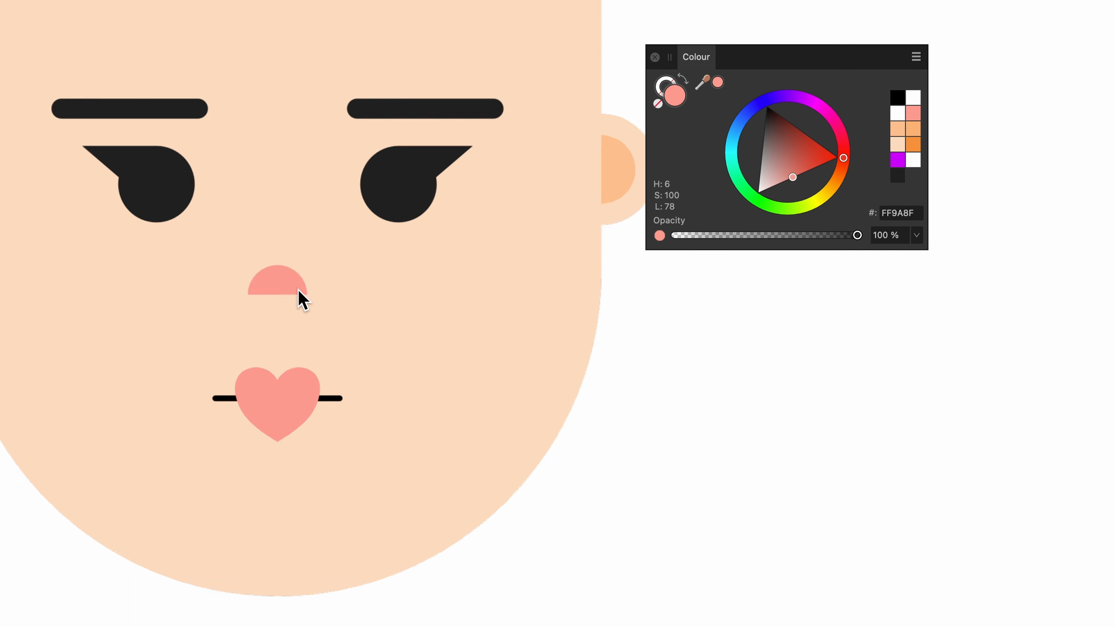
scroll(572, 357, "down", 3)
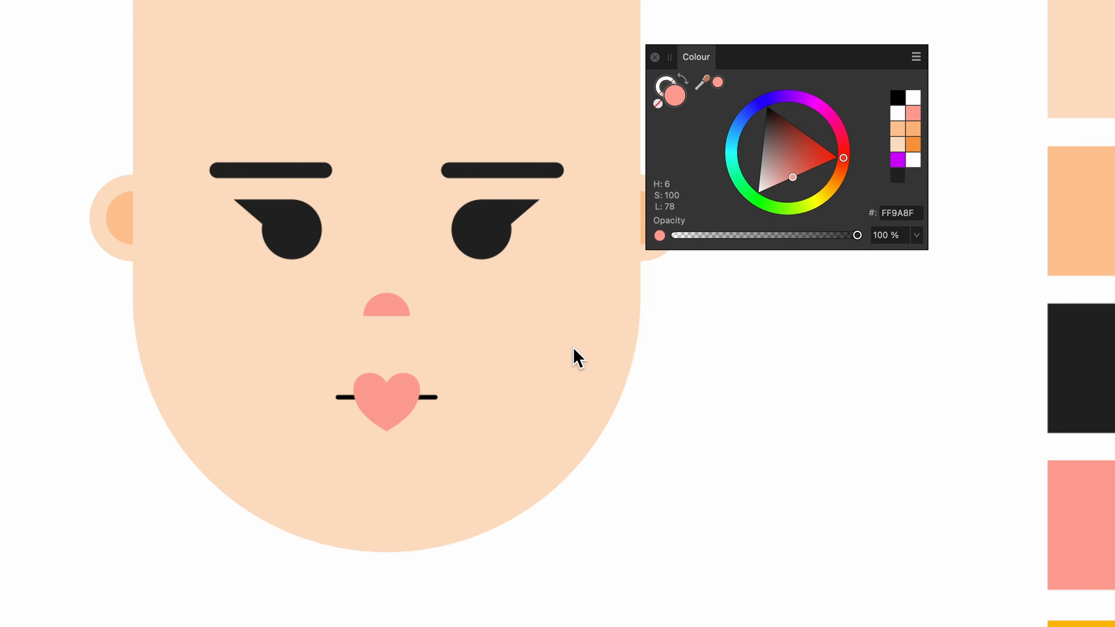
scroll(576, 338, "right", 5)
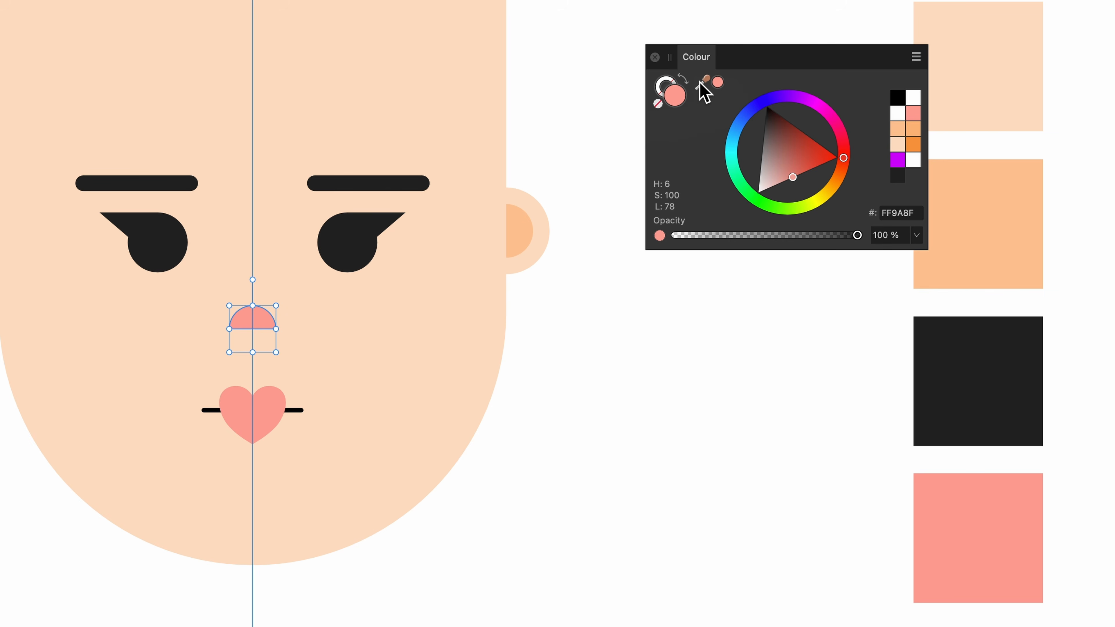
left_click_drag(701, 85, 976, 236)
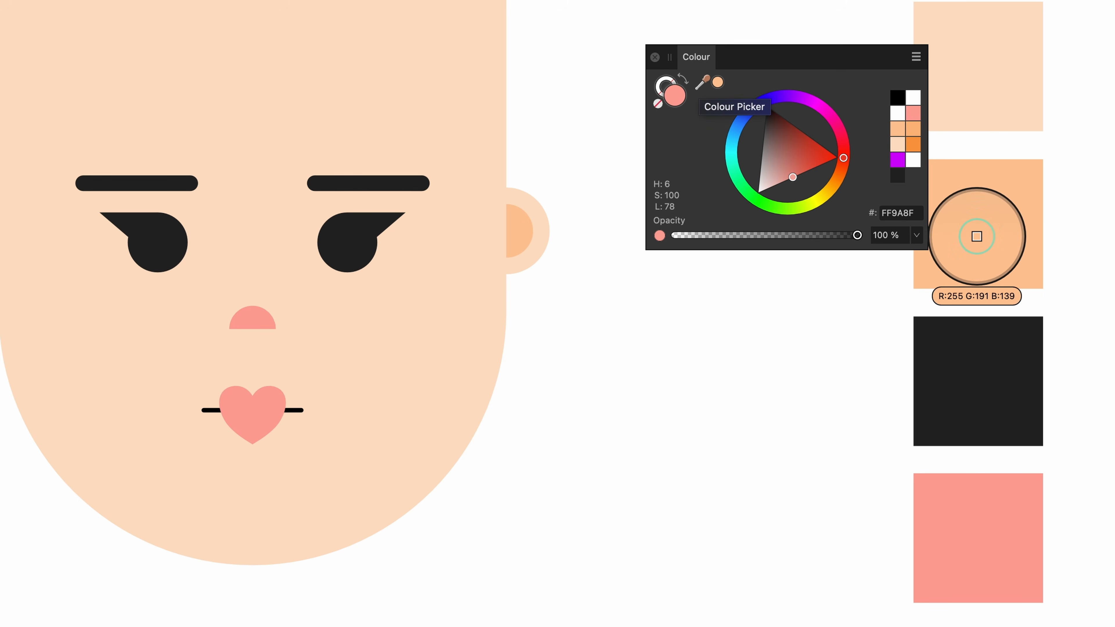
left_click(716, 83)
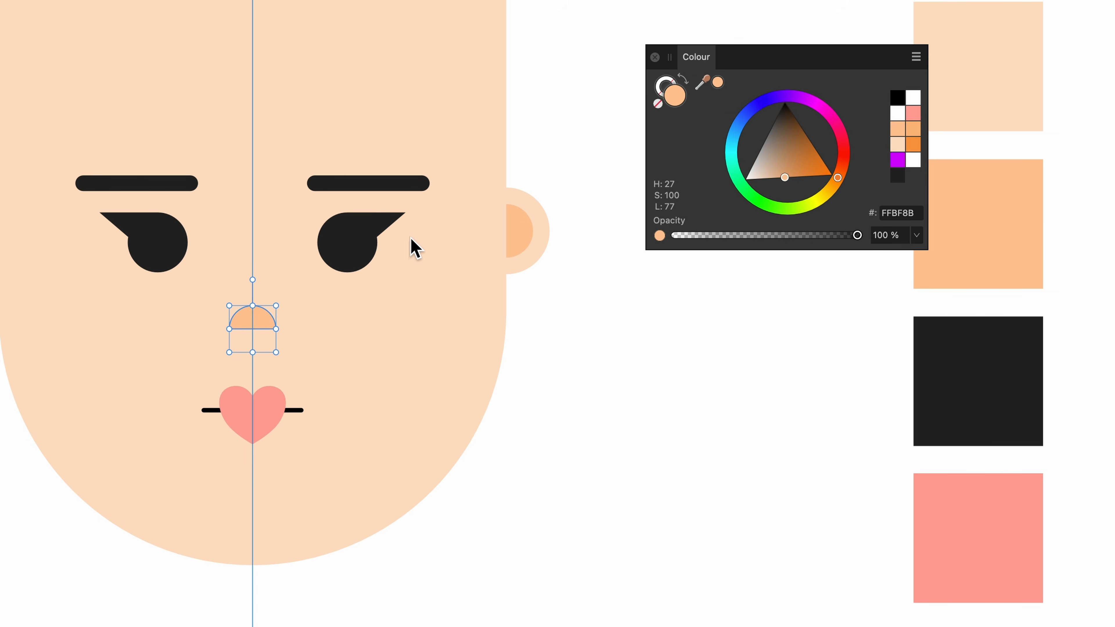
scroll(377, 270, "up", 3)
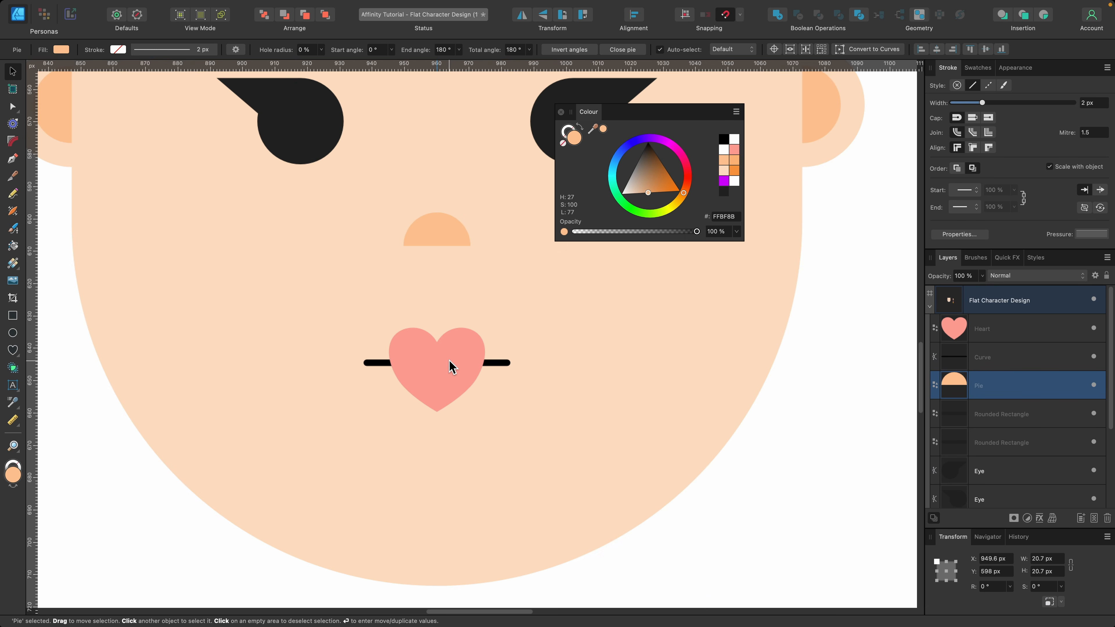
Send the heart one level back behind the mouth line and convert it to curves.
scroll(452, 367, "up", 4)
left_click(453, 364)
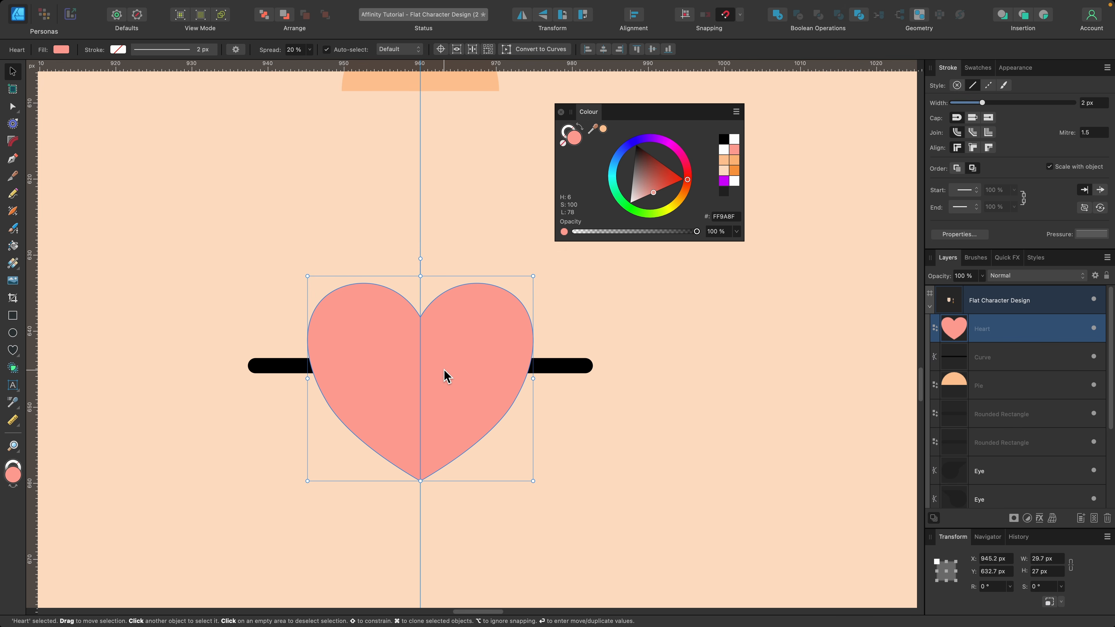
key("super+bracketleft")
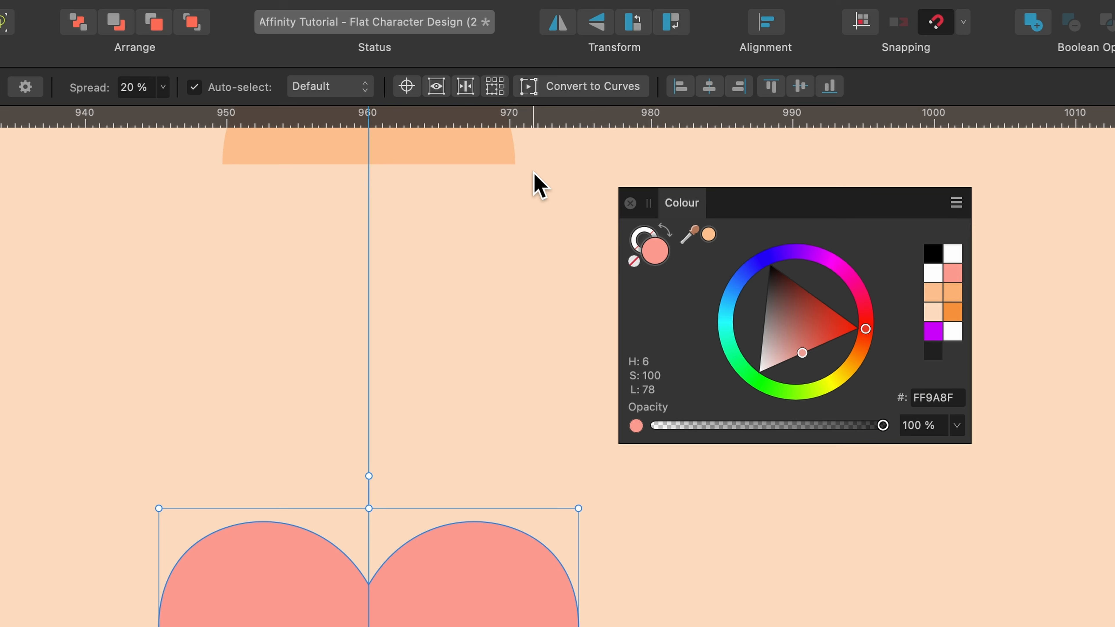
left_click(588, 86)
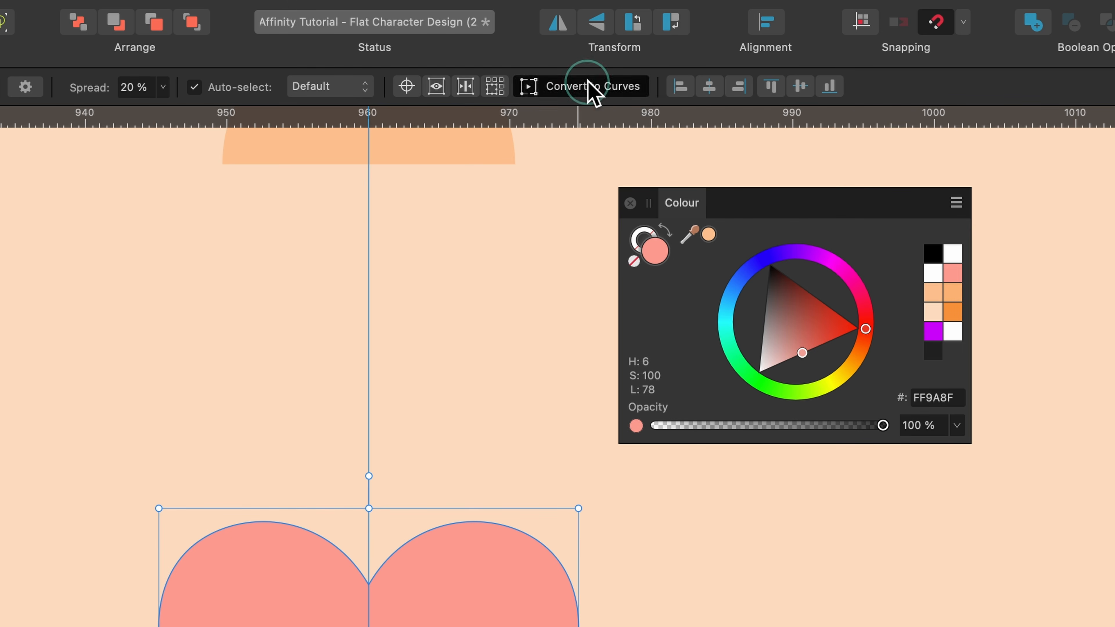
Delete the node at the heart's bottom tip.
scroll(464, 398, "up", 5)
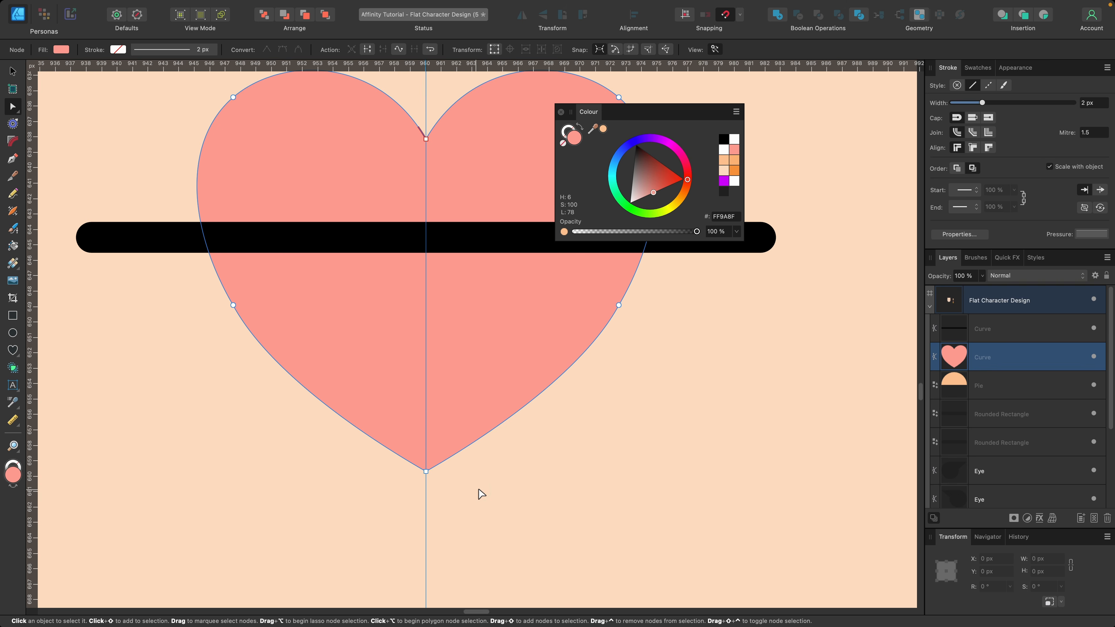
left_click_drag(487, 490, 327, 408)
key("BackSpace")
scroll(548, 348, "up", 2)
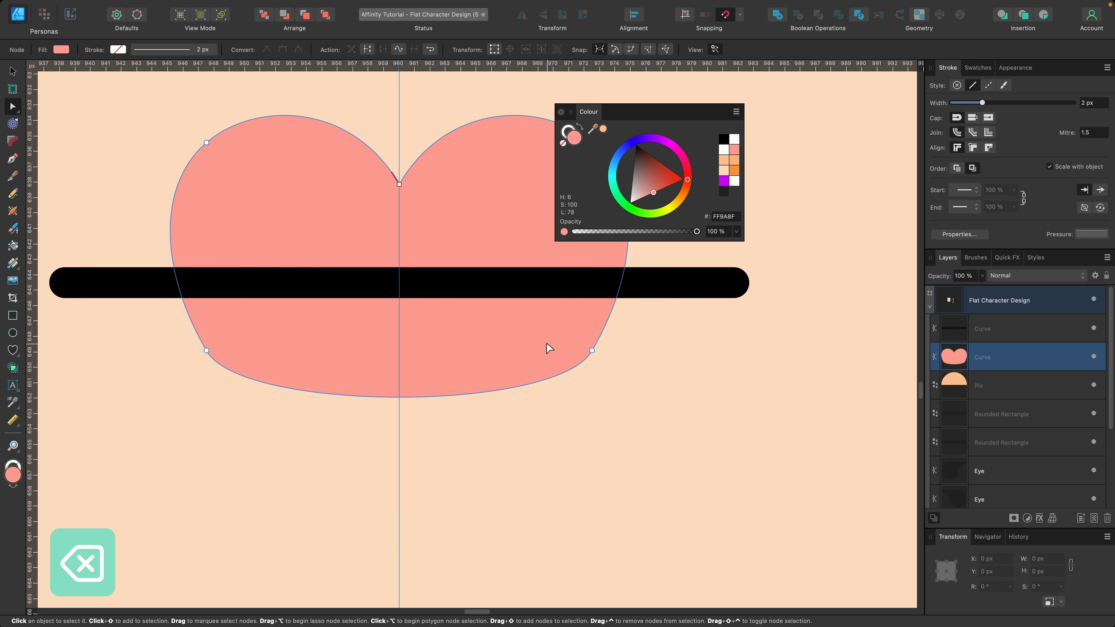
Adjust the handles of the heart's two lower nodes inward and downward to shape a fuller, rounded lower lip.
left_click(592, 350)
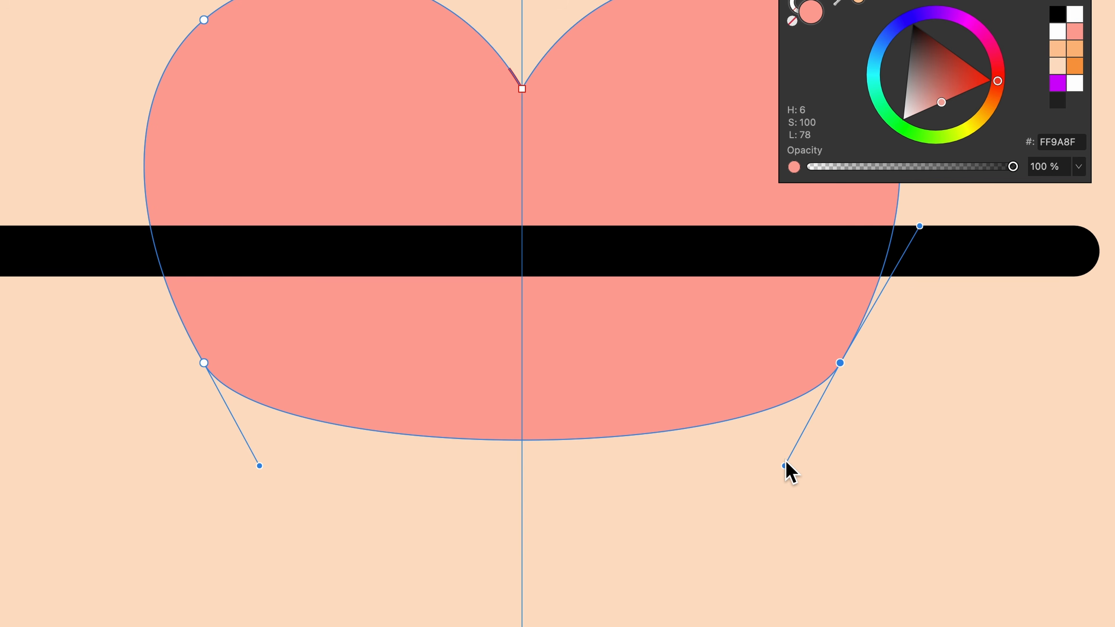
left_click_drag(784, 466, 652, 568)
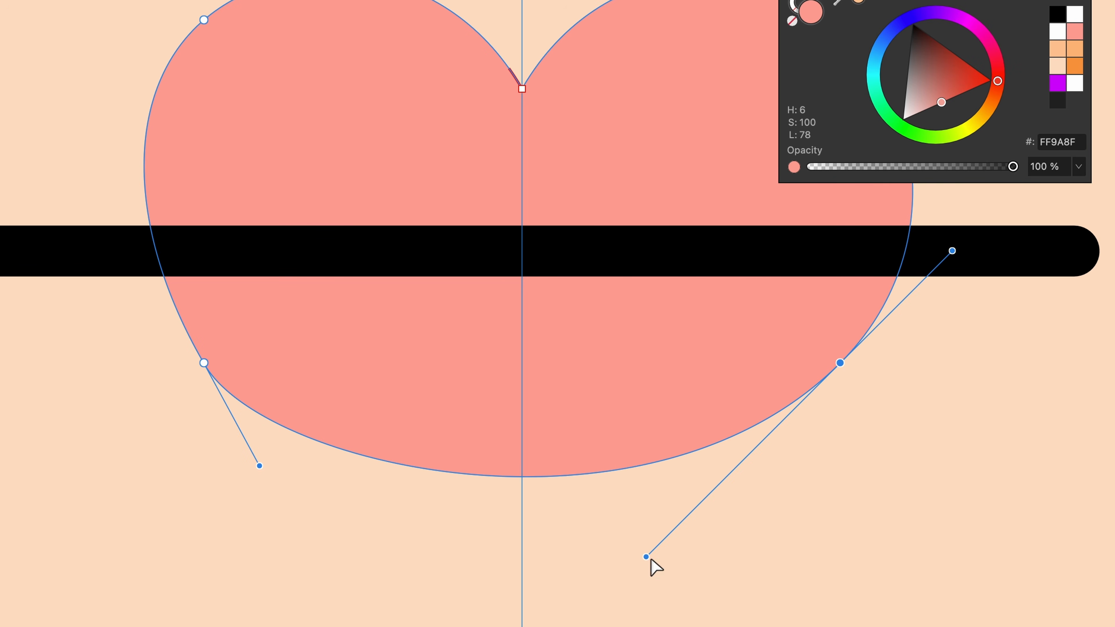
left_click(259, 466)
left_click_drag(259, 466, 372, 554)
scroll(372, 555, "down", 5)
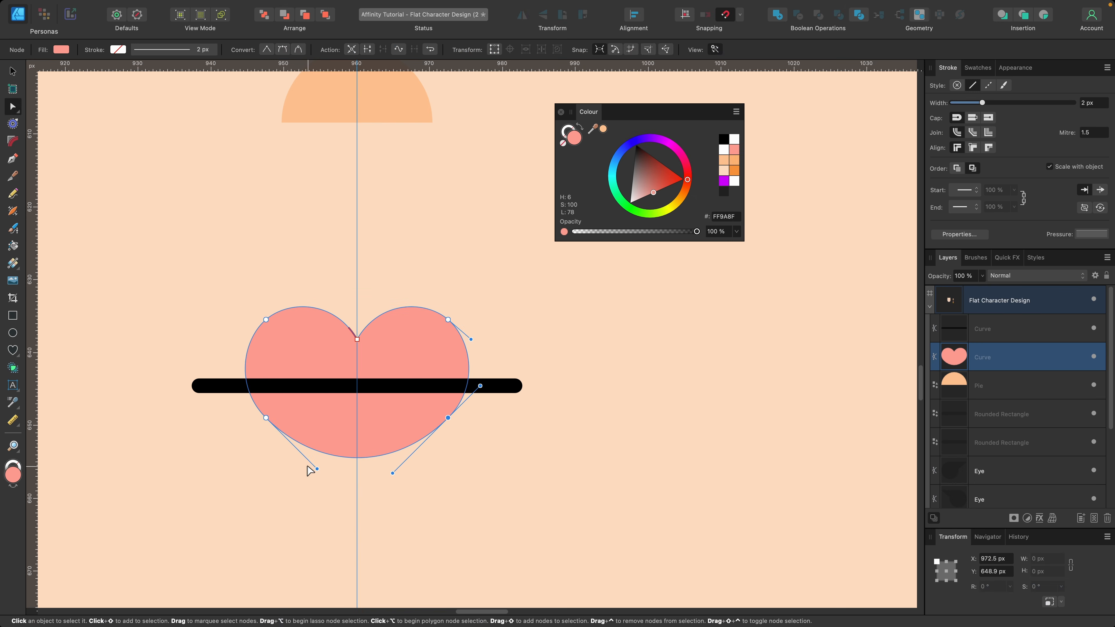
Shift the lip shape slightly down to Y 637.2 px and squash its height from below to about 18.4 px.
key("v")
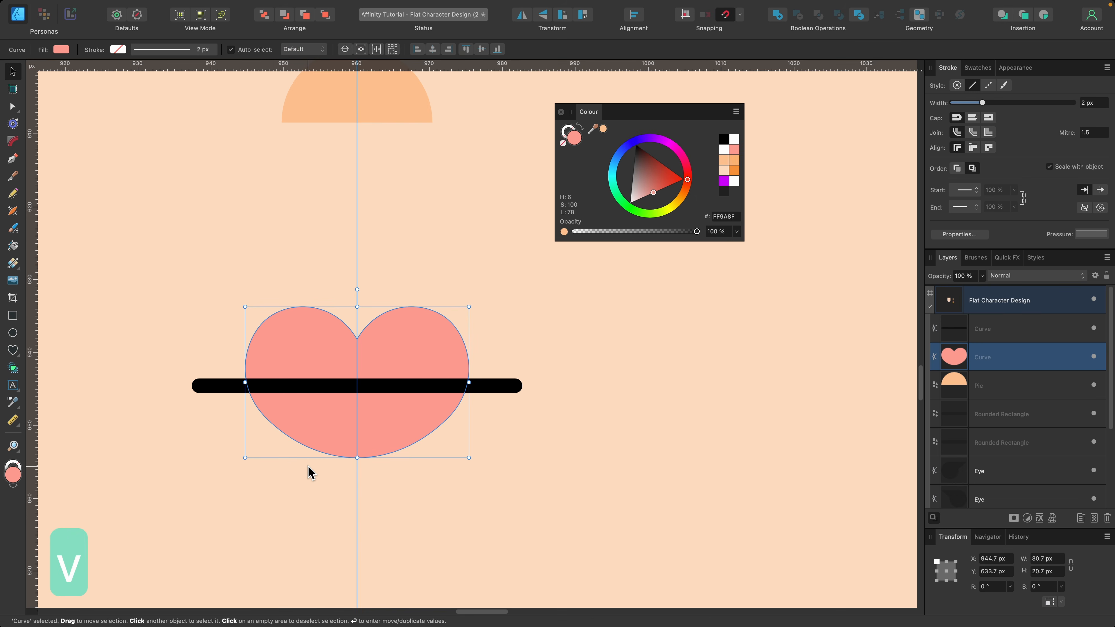
scroll(354, 390, "up", 3)
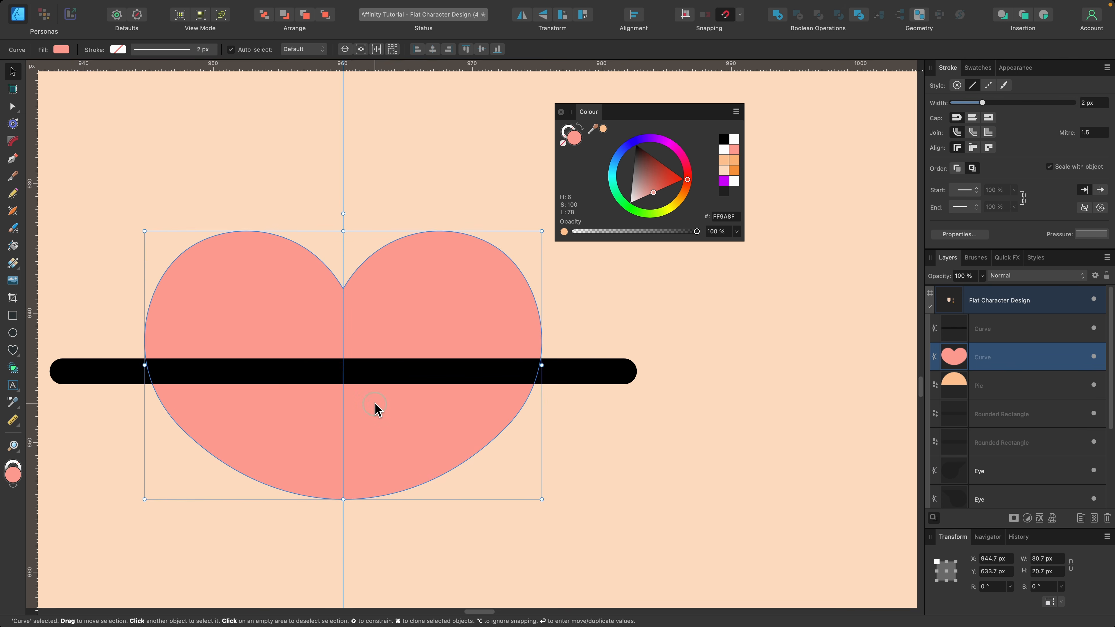
left_click_drag(378, 410, 380, 448)
left_click_drag(343, 539, 343, 509)
scroll(376, 466, "down", 3)
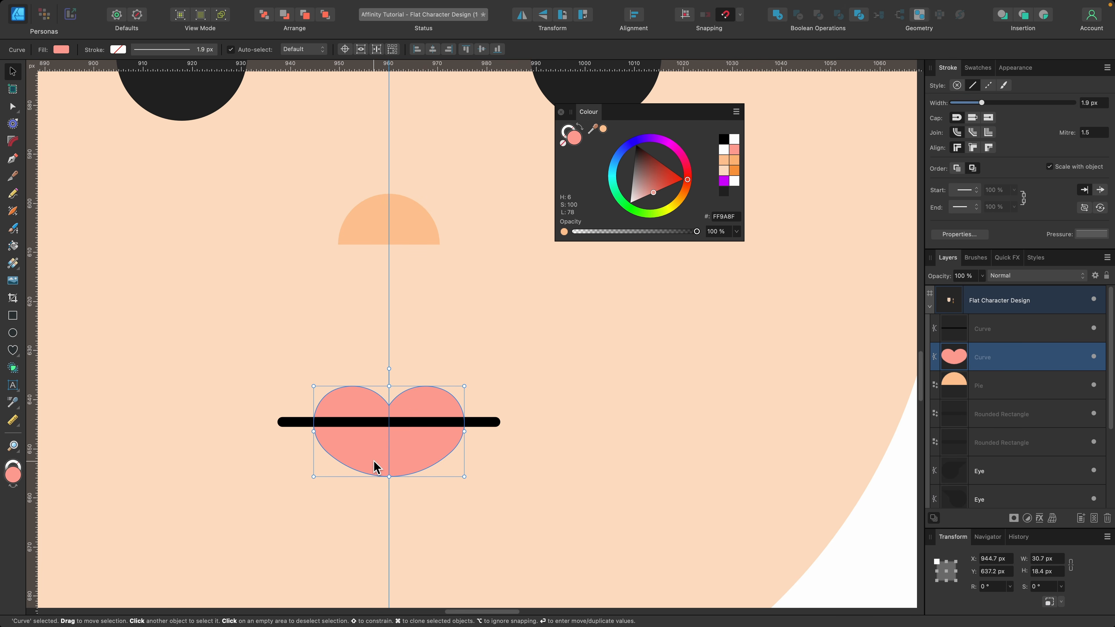
Group the mouth line with the lip shape.
scroll(375, 467, "up", 2)
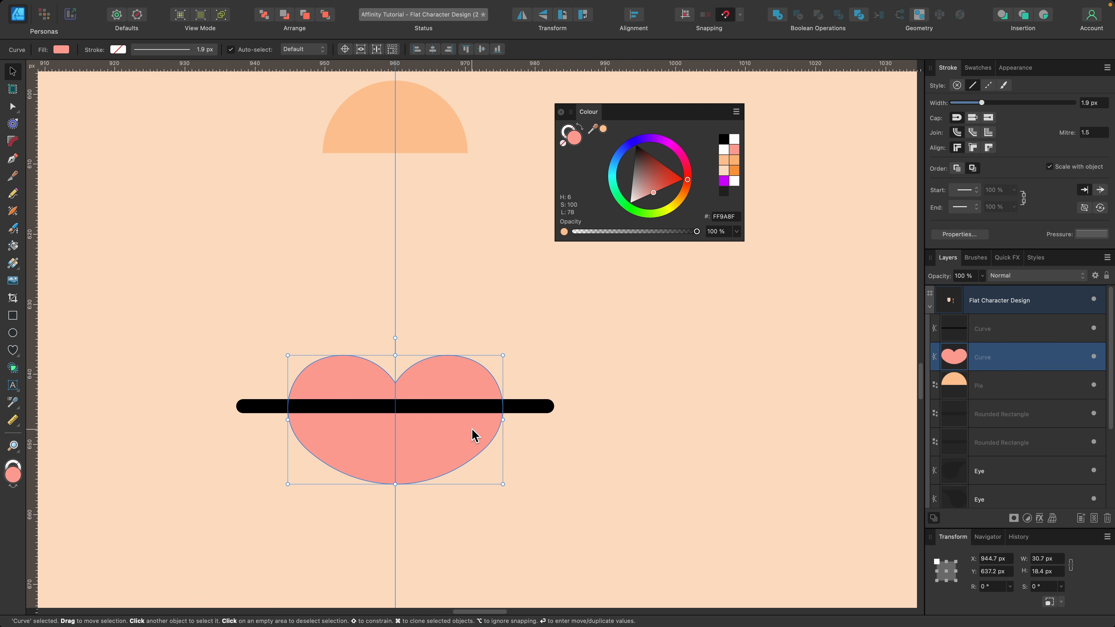
left_click(525, 409, "shift")
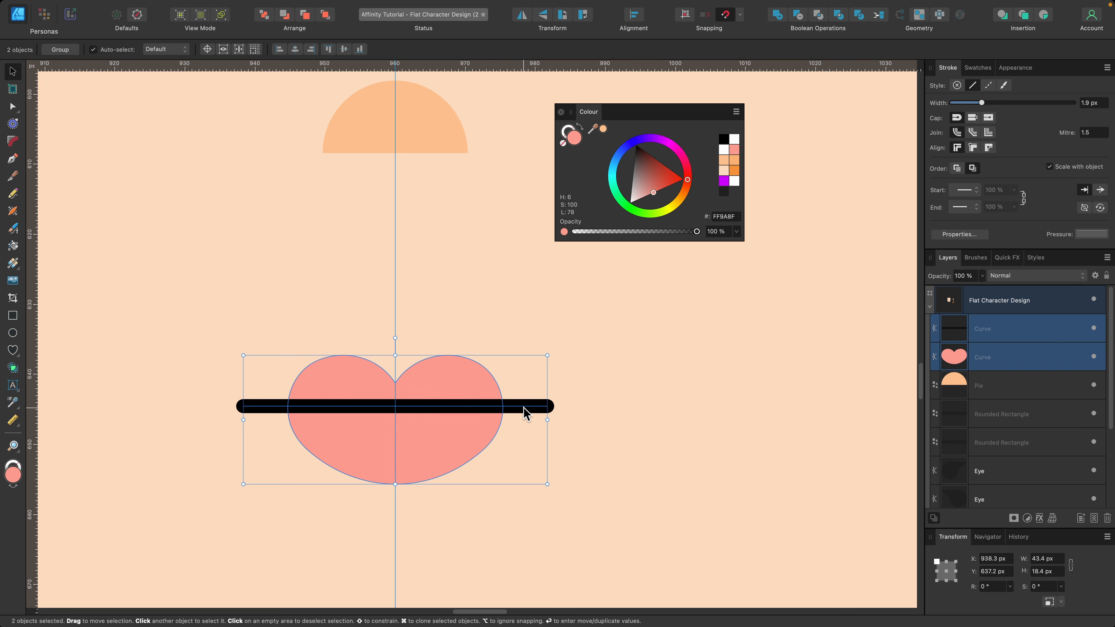
left_click(524, 408)
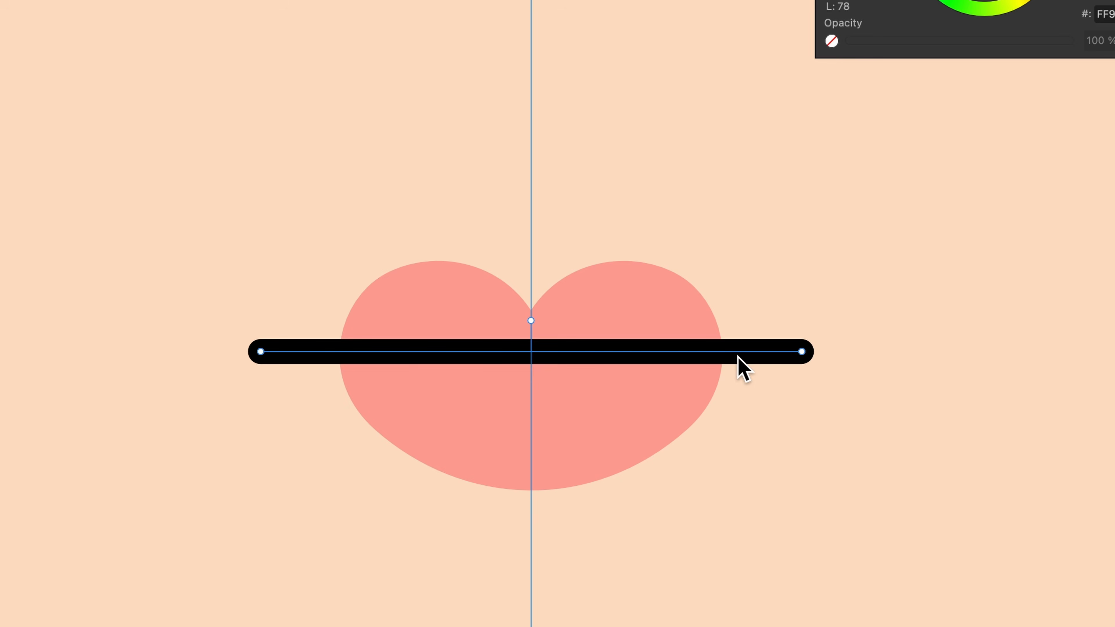
scroll(512, 409, "down", 3)
scroll(511, 409, "down", 5)
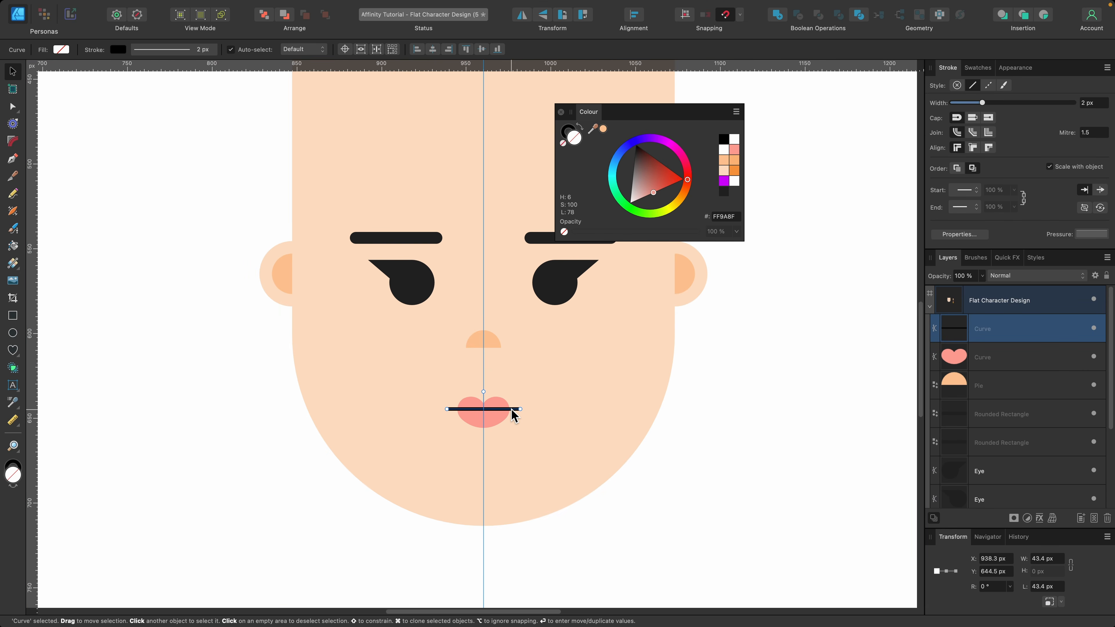
scroll(511, 410, "up", 5)
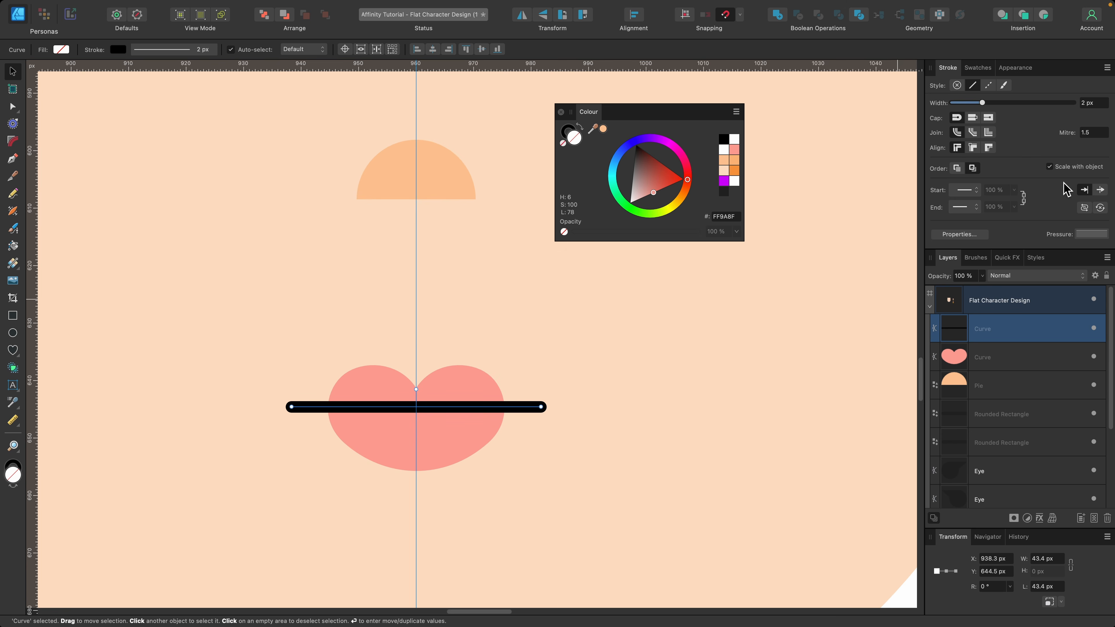
left_click(442, 437, "shift")
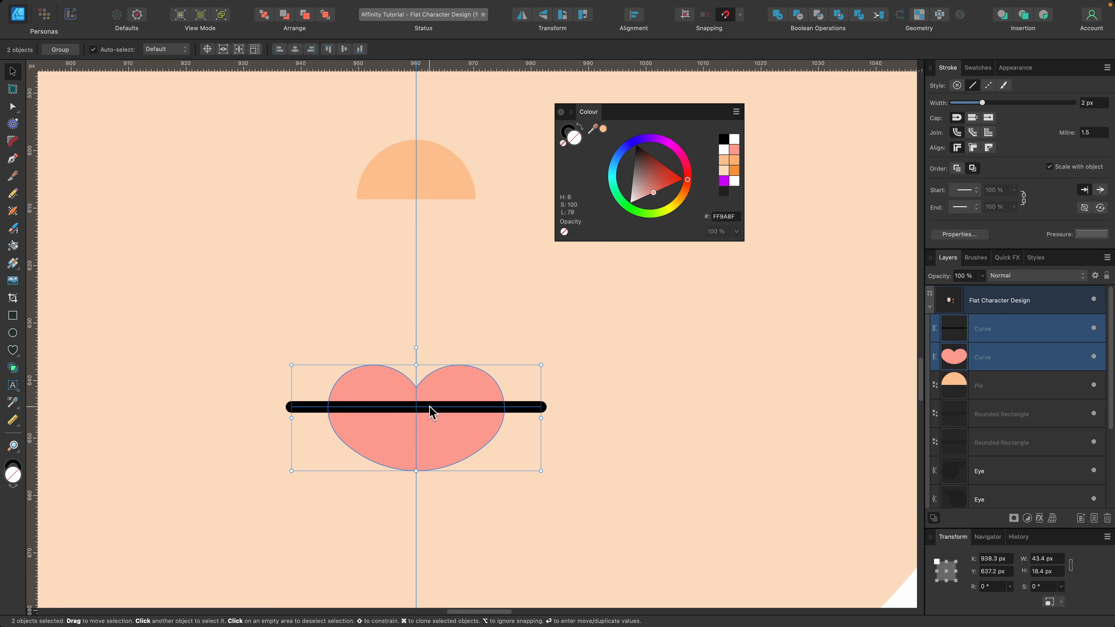
key("super+g")
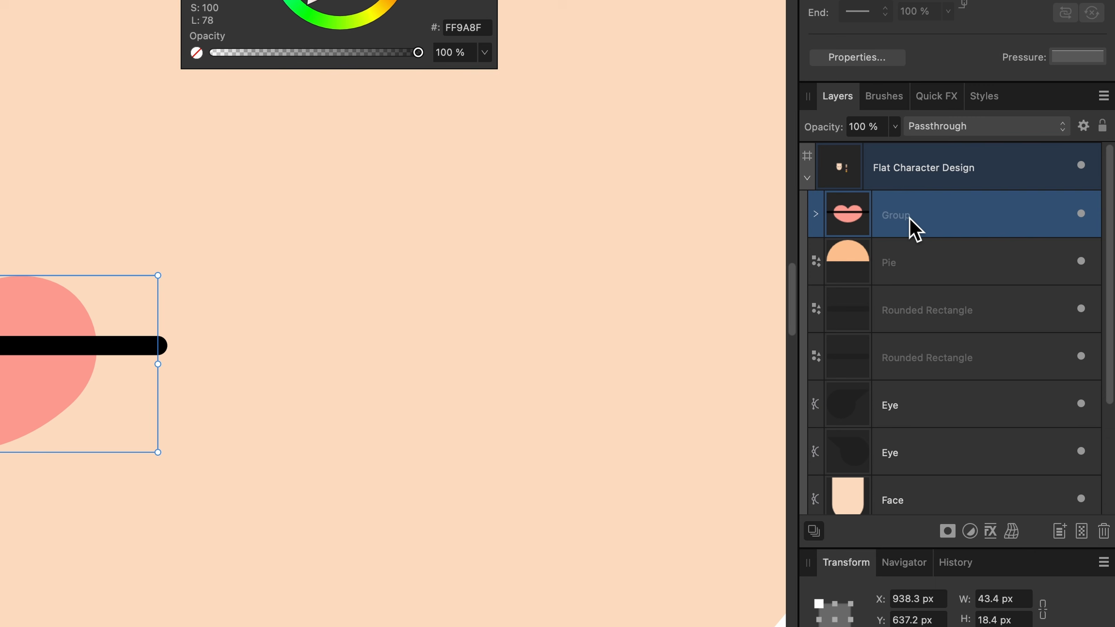
Rename the new mouth group as lips and the Pie layer as nose.
double_click(988, 328)
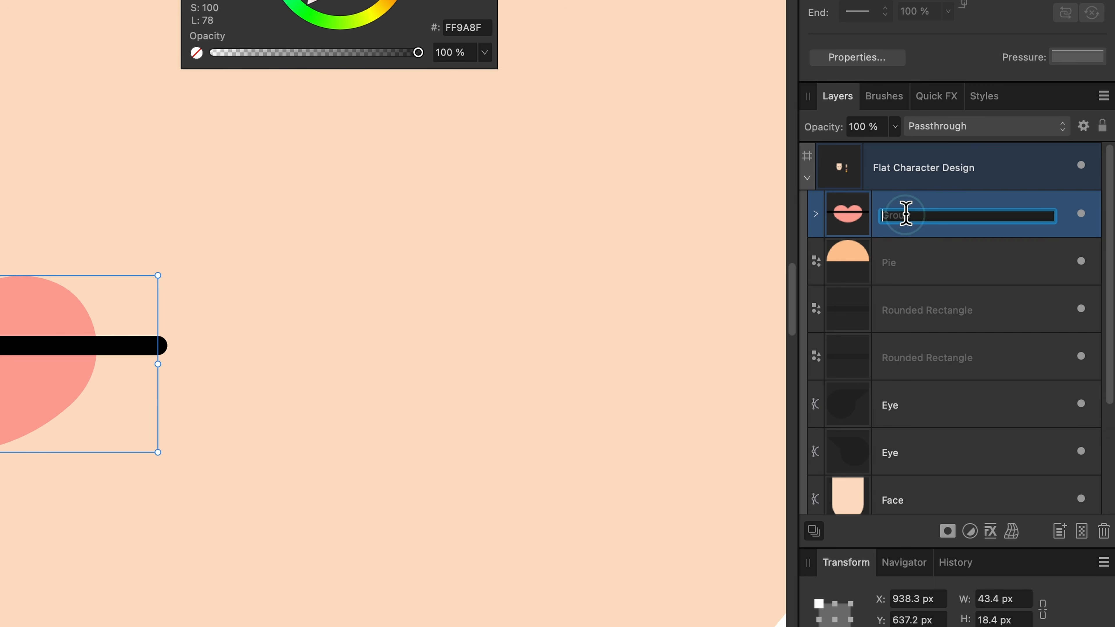
type("lips")
left_click(896, 271)
double_click(888, 264)
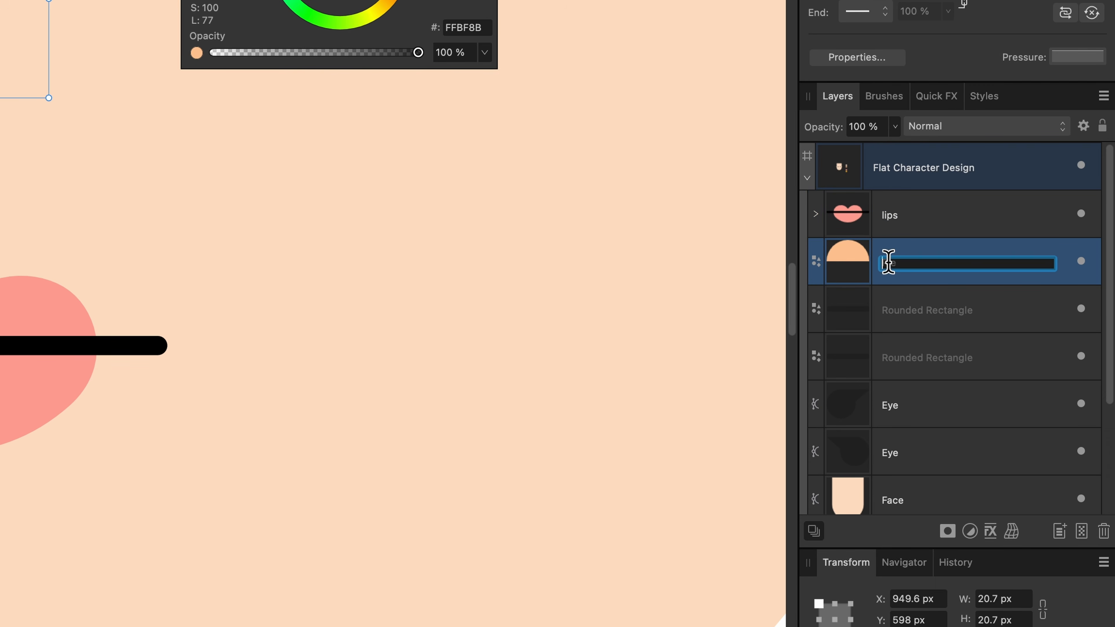
type("nose")
Rename both Rounded Rectangle layers as eyebrows.
left_click(918, 316)
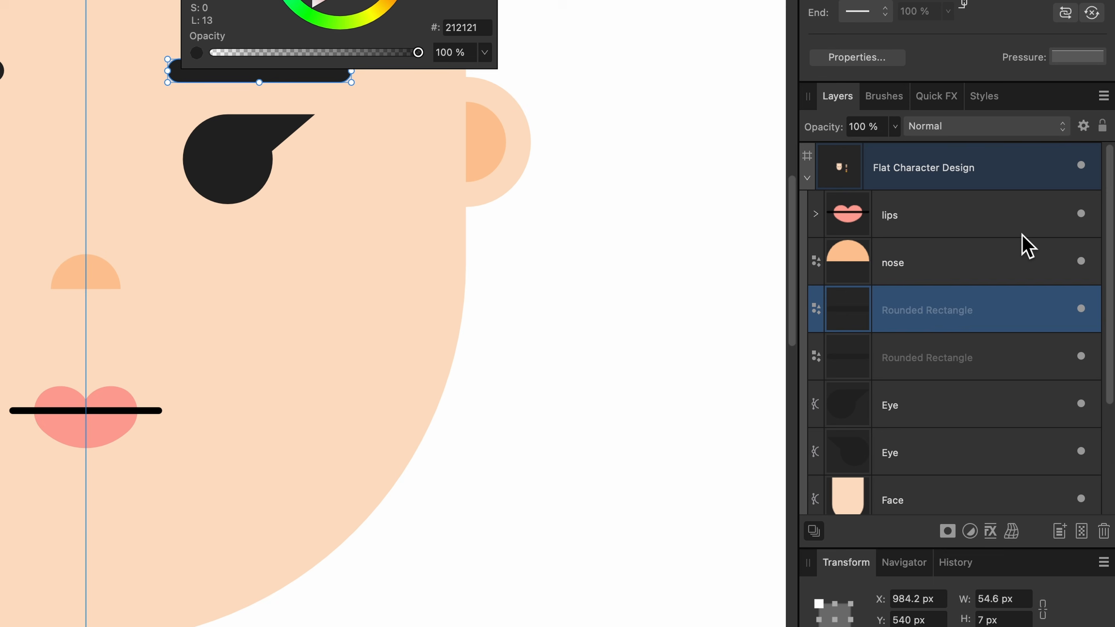
double_click(934, 309)
type("eyebro")
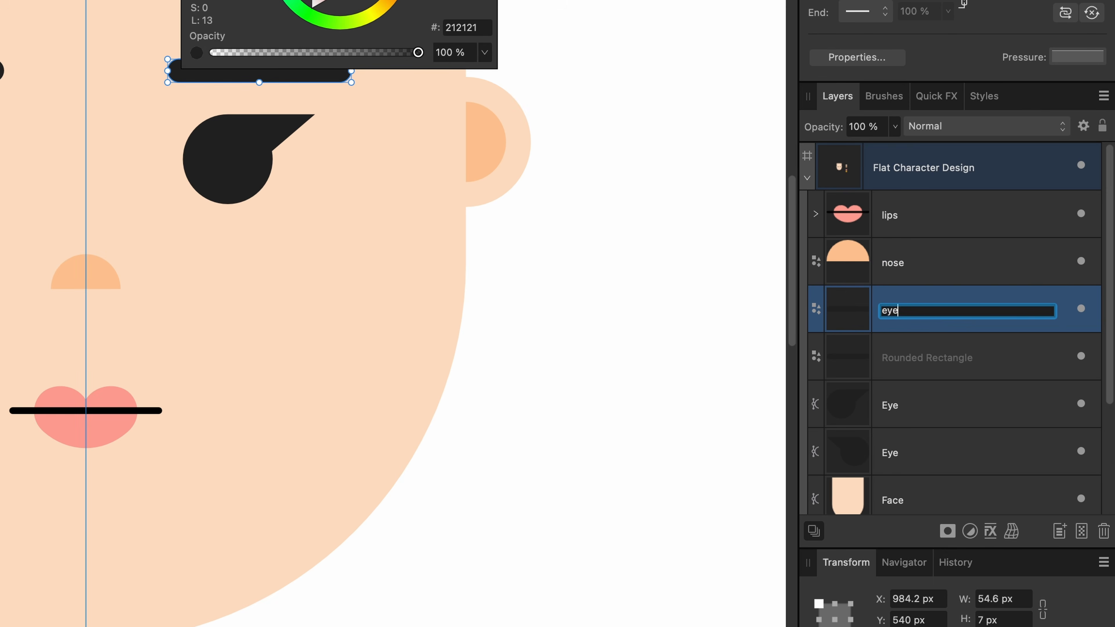
type("ws")
left_click(933, 417)
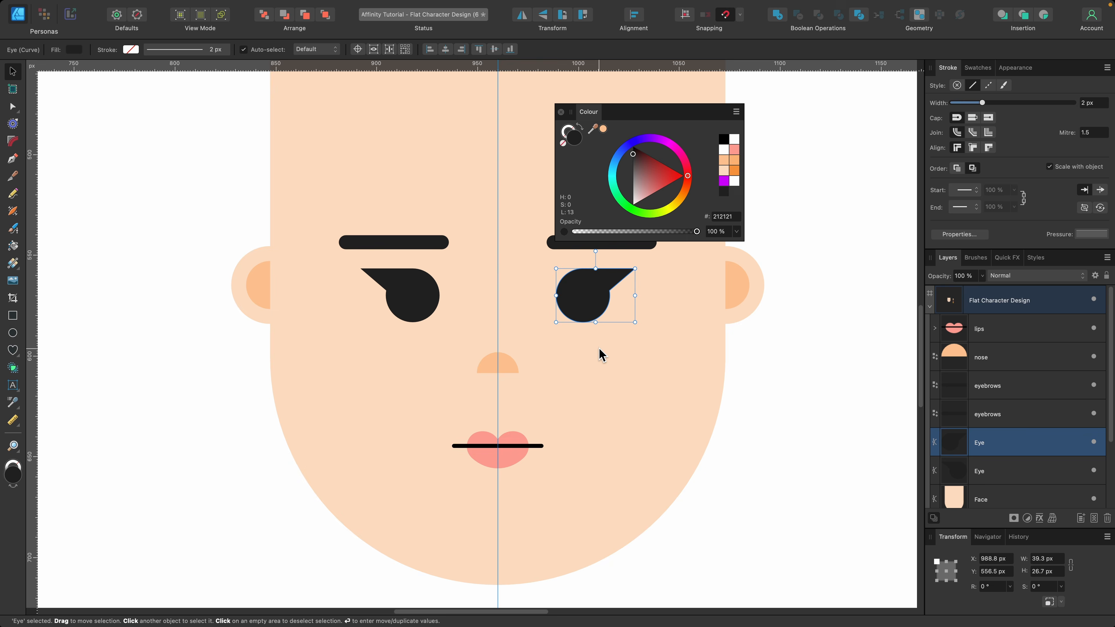
Apply an Arc - Horizontal warp to the lips group.
left_click(518, 447)
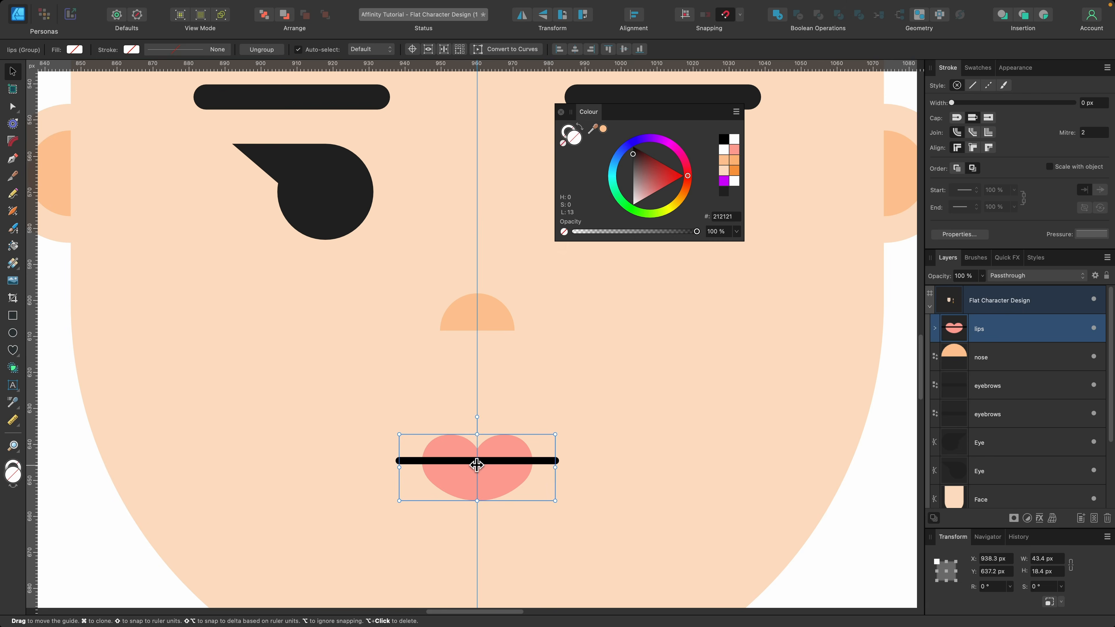
scroll(543, 386, "down", 2)
scroll(543, 386, "down", 1)
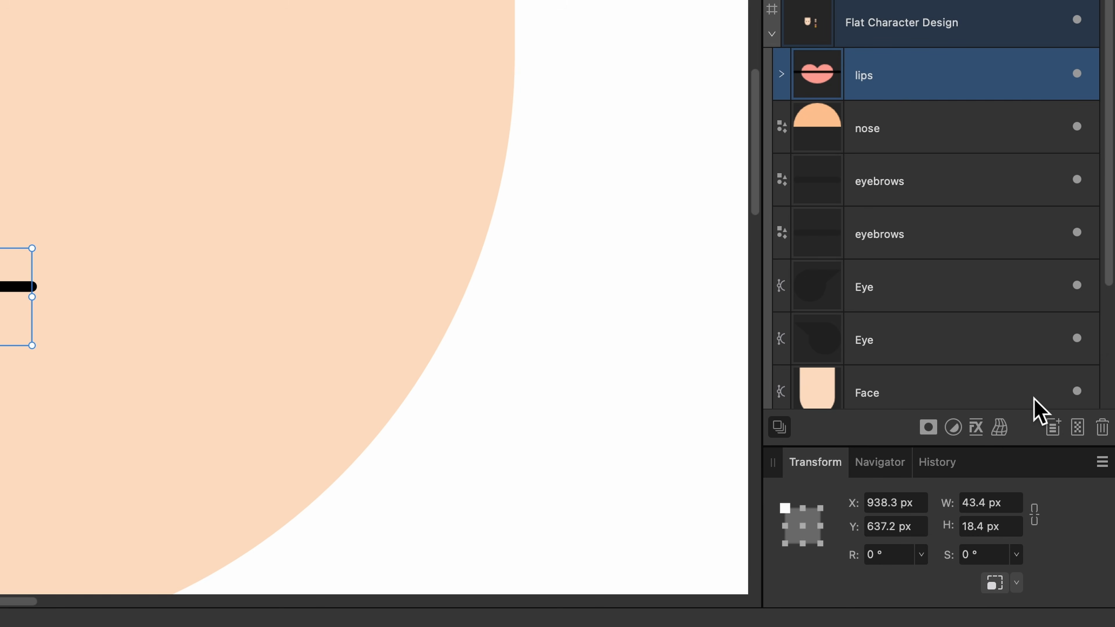
left_click(1003, 427)
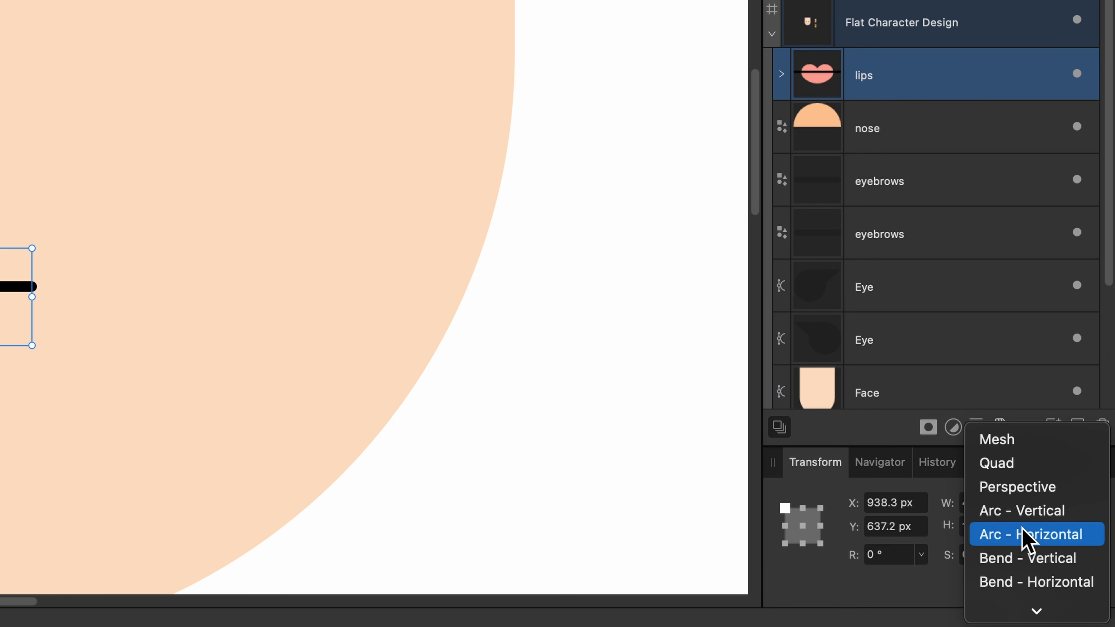
left_click(1025, 538)
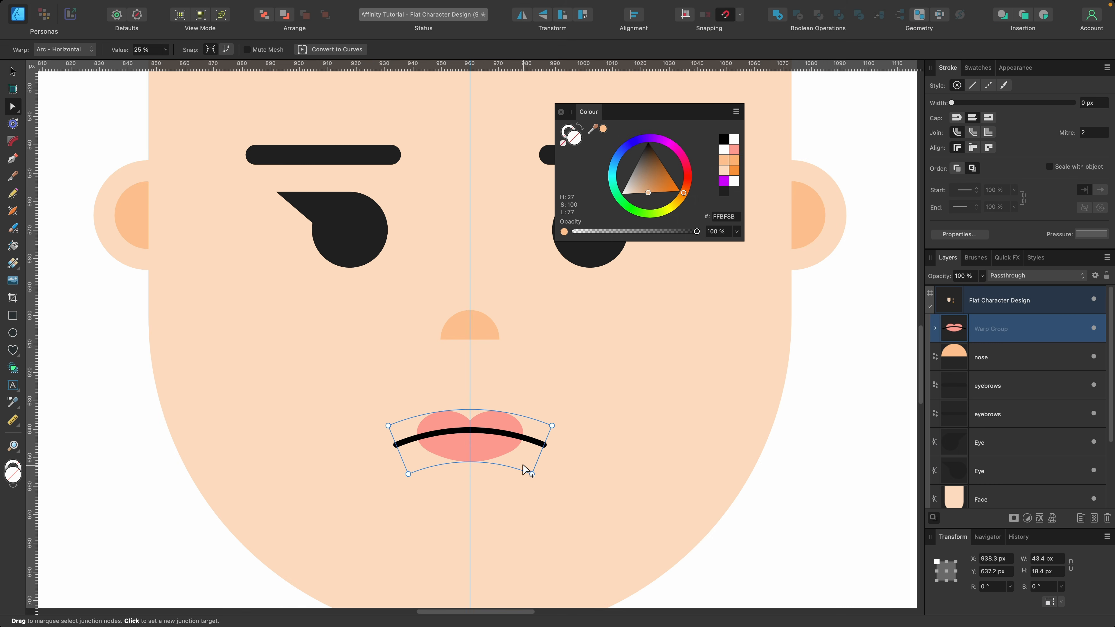
scroll(488, 461, "up", 3)
scroll(488, 461, "down", 4)
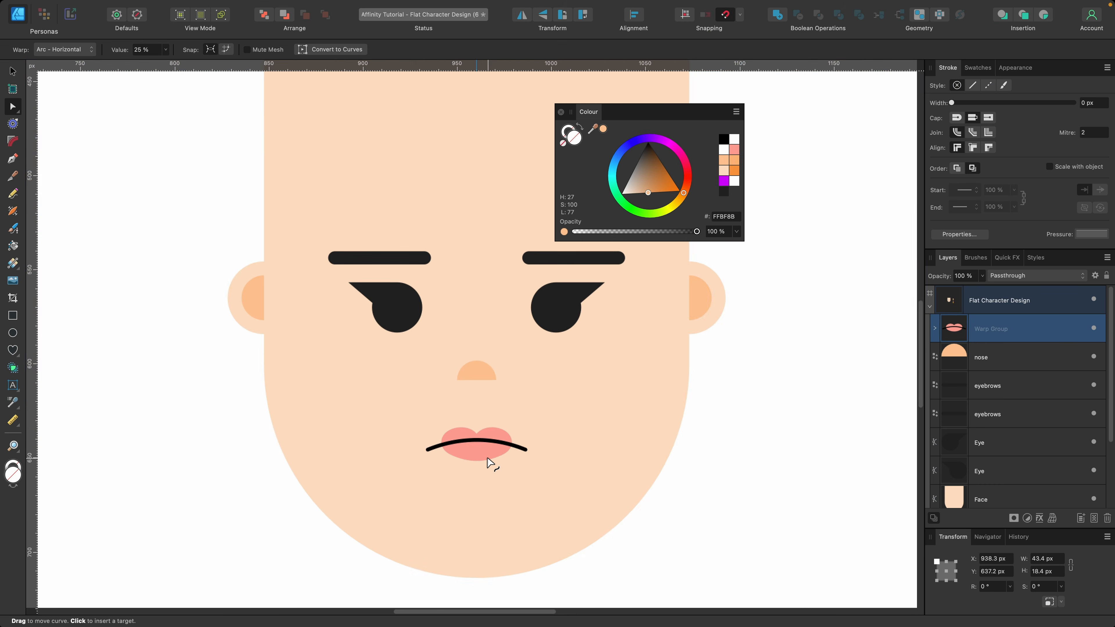
scroll(487, 457, "down", 1)
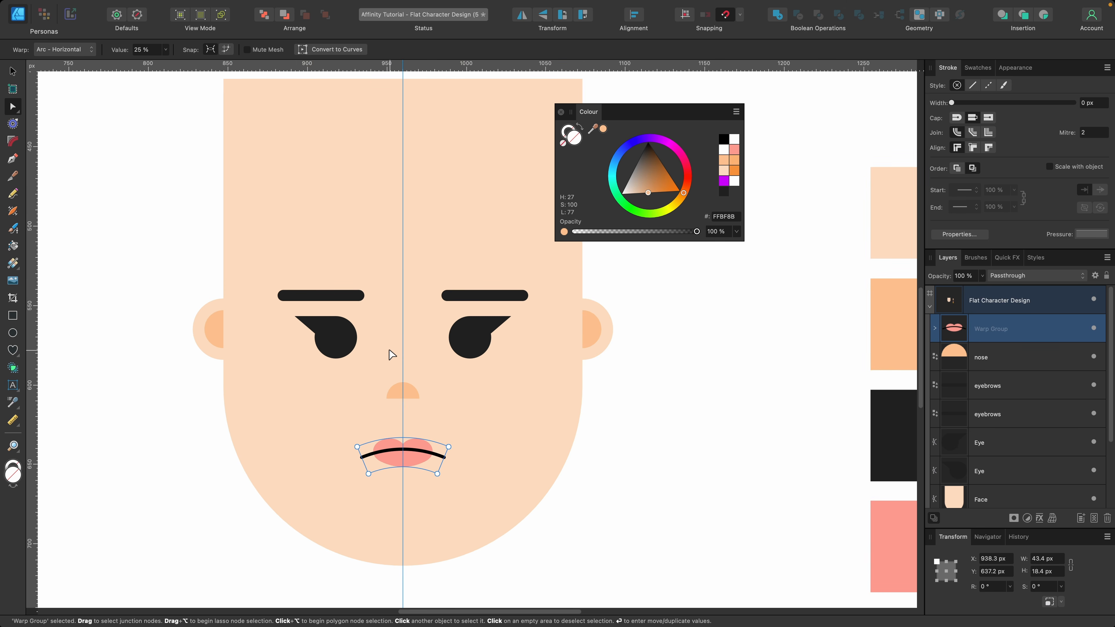
scroll(392, 355, "up", 2)
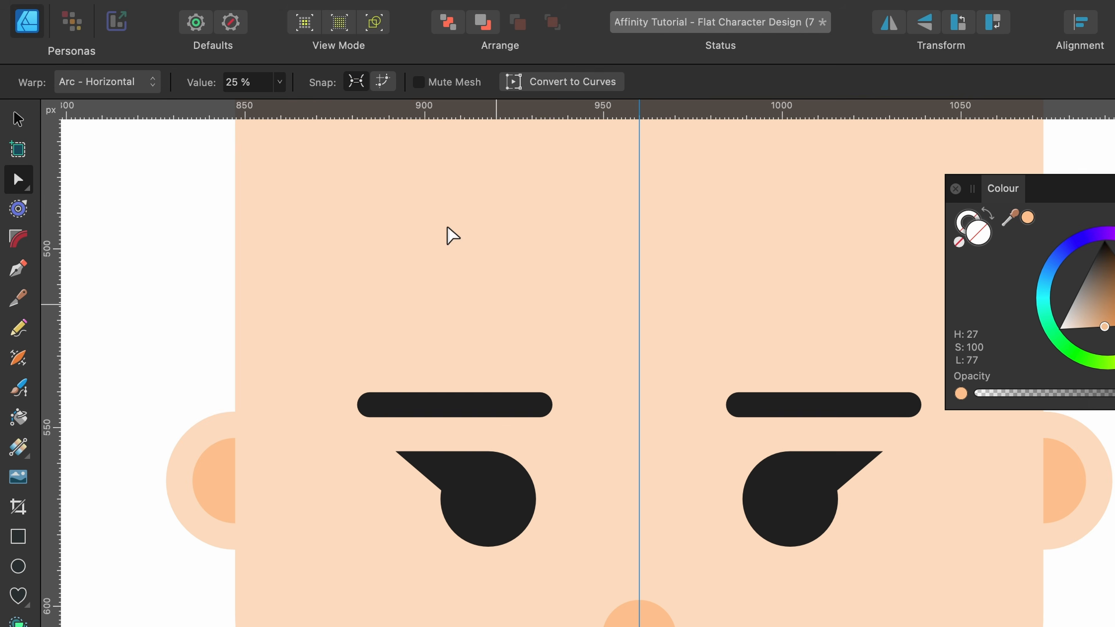
Set the lips' warp value to -33 % so the mouth curves into a smile.
left_click(281, 82)
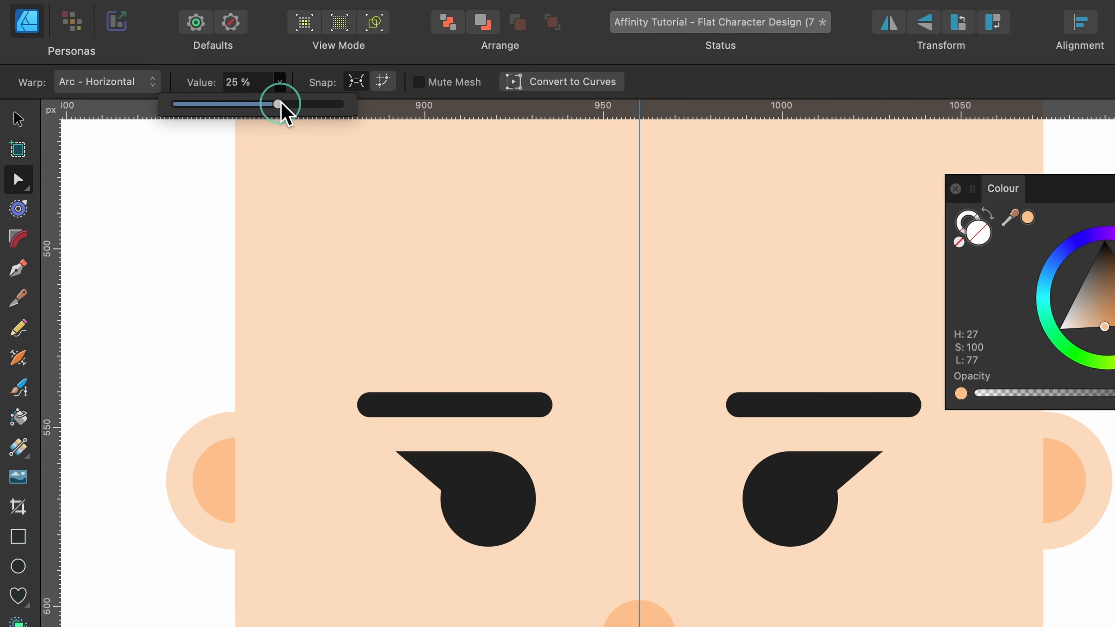
left_click_drag(281, 104, 203, 106)
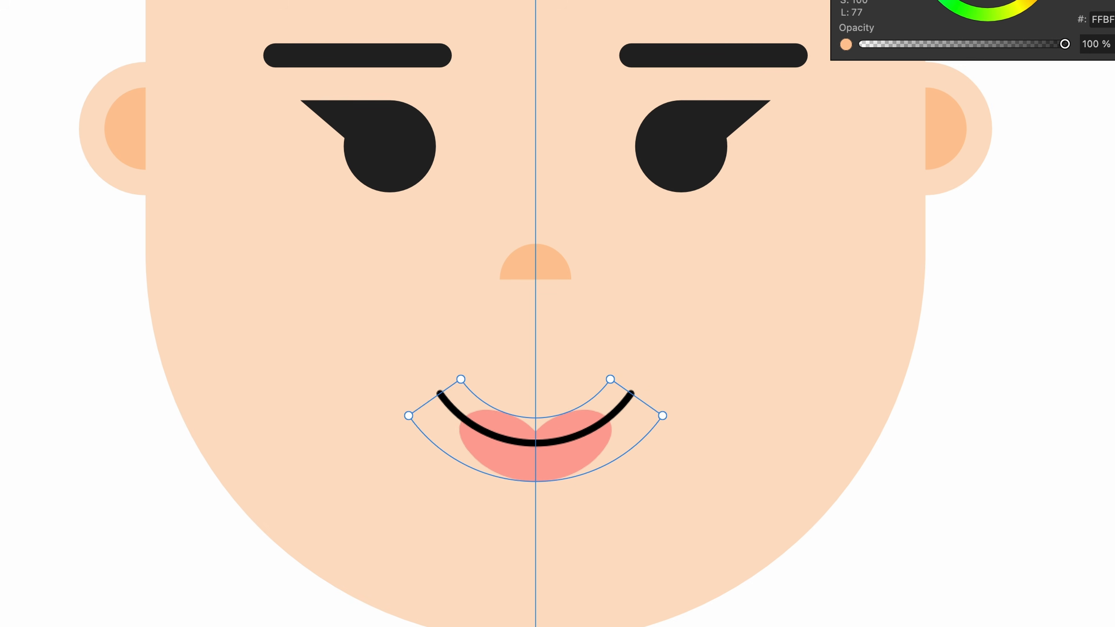
left_click_drag(137, 82, 137, 82)
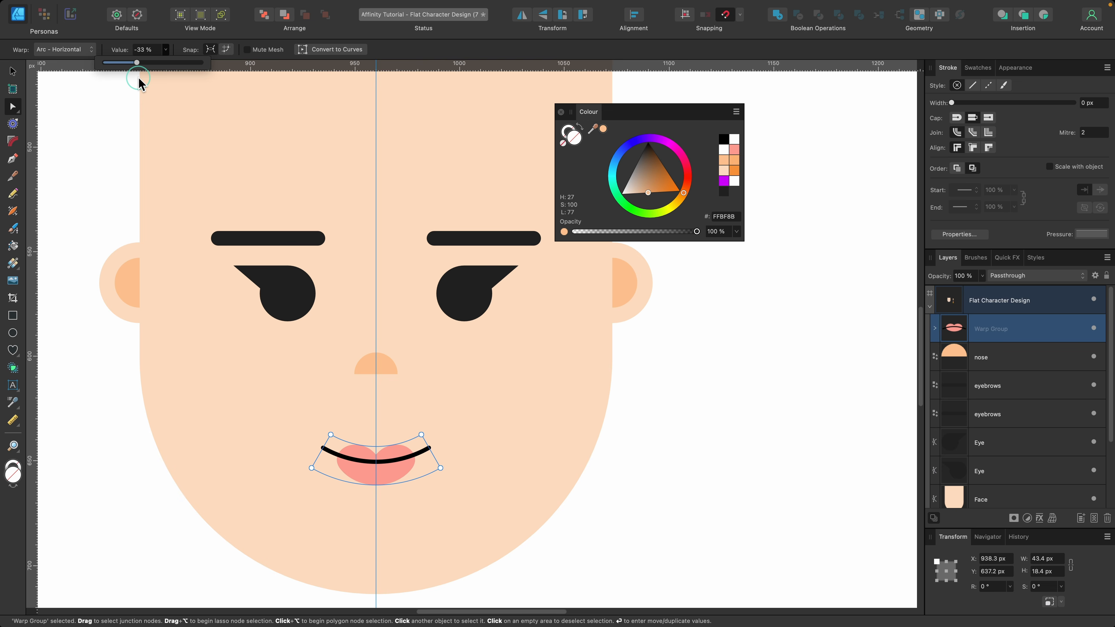
left_click(14, 71)
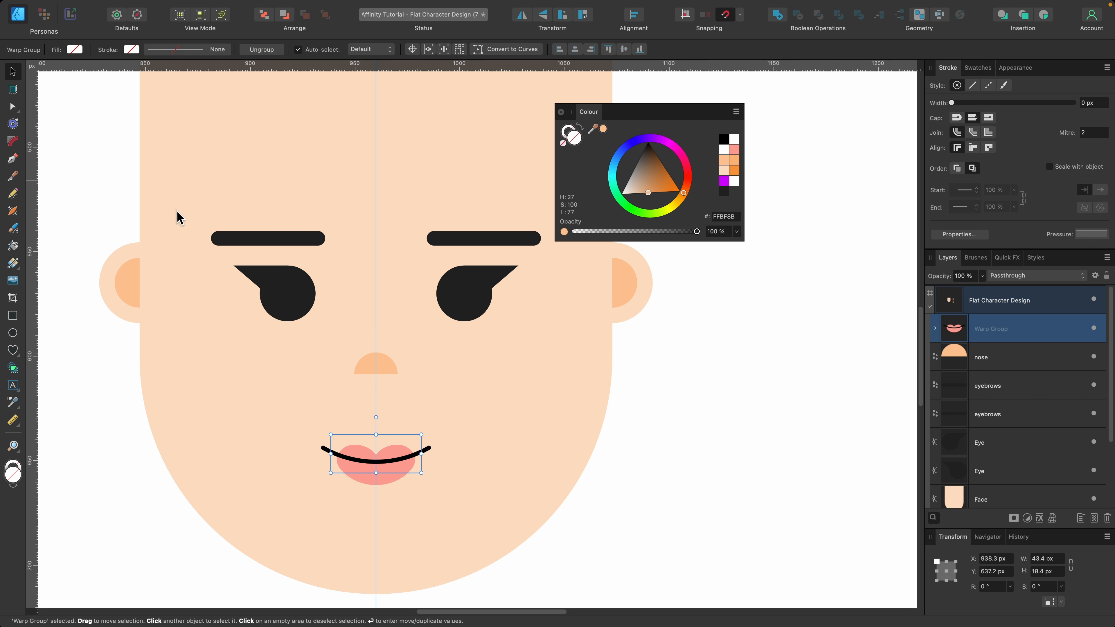
scroll(414, 423, "down", 5)
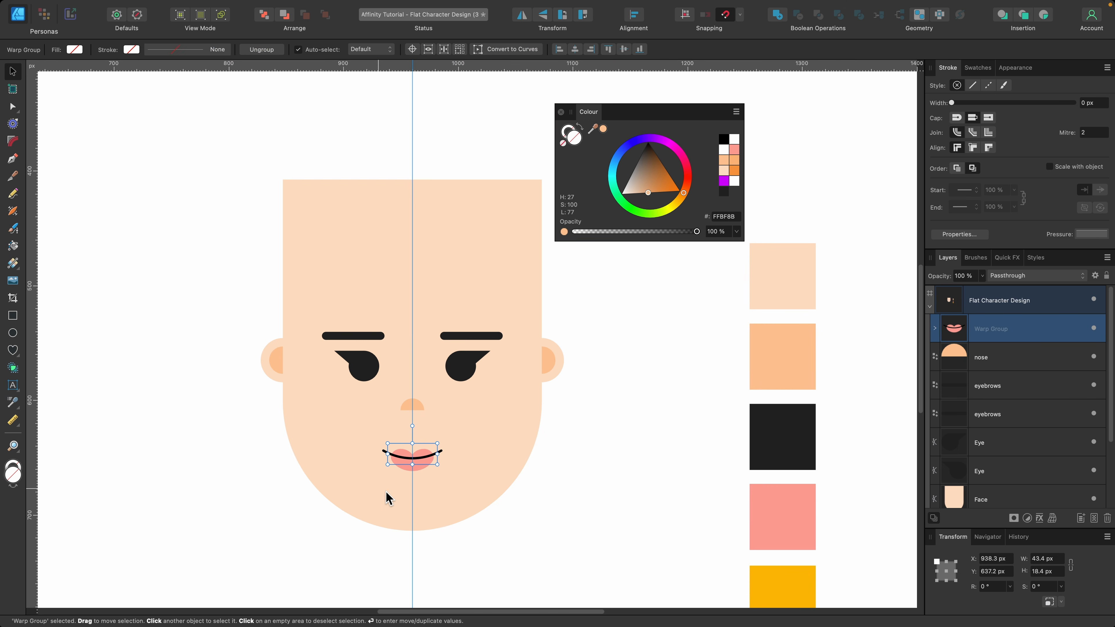
Convert the Face shape to curves and delete the two nodes on the curved sides between the jaw and the chin.
scroll(455, 483, "up", 2)
left_click(452, 501)
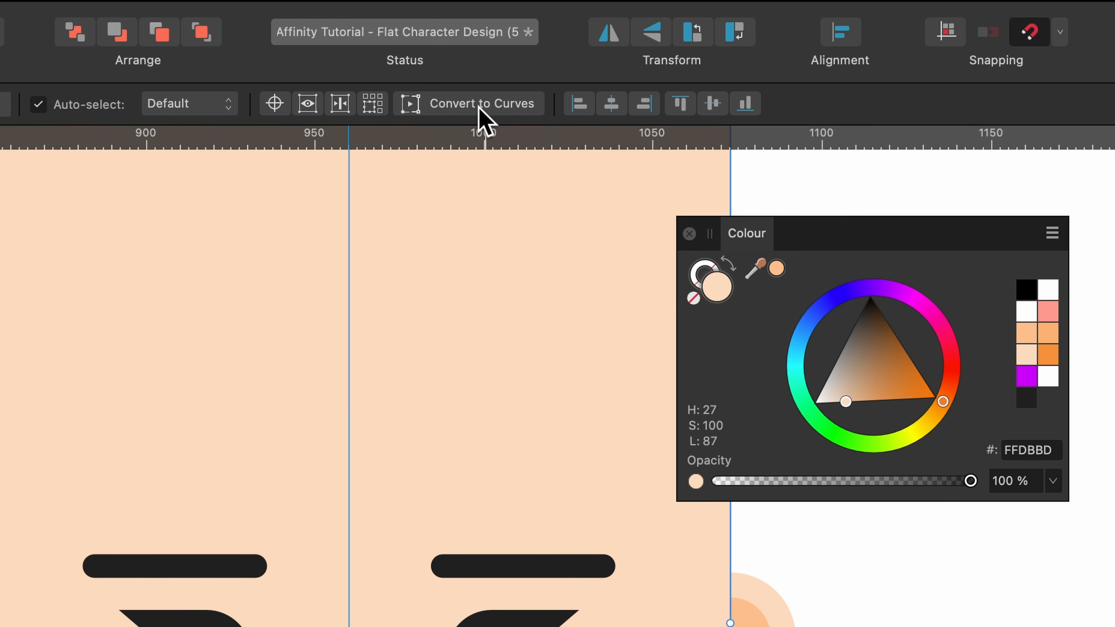
left_click(481, 104)
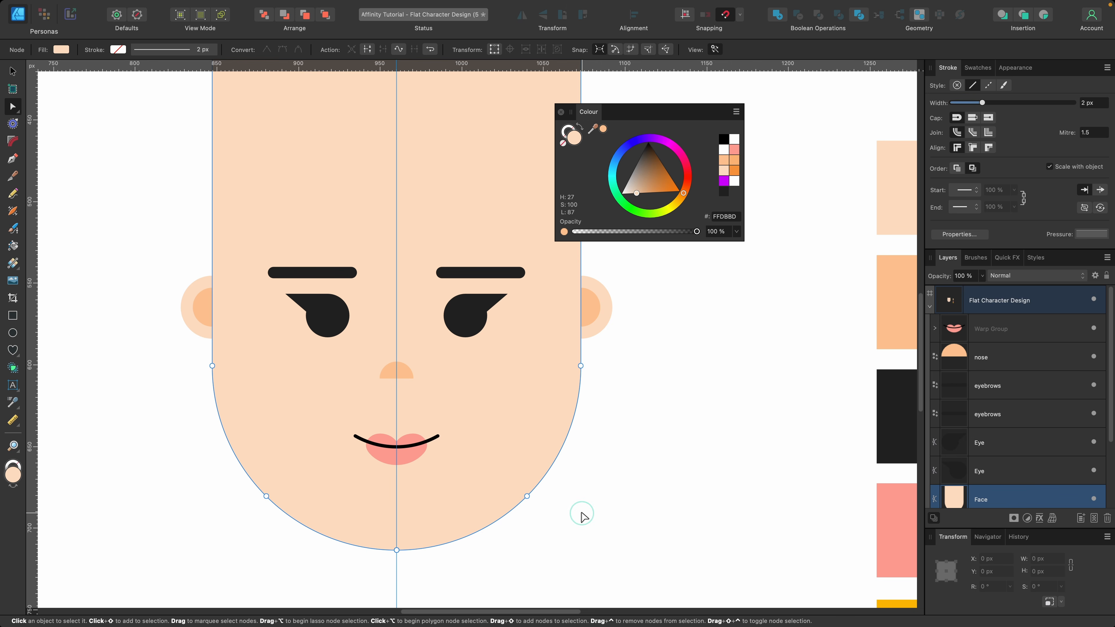
left_click_drag(581, 515, 212, 491)
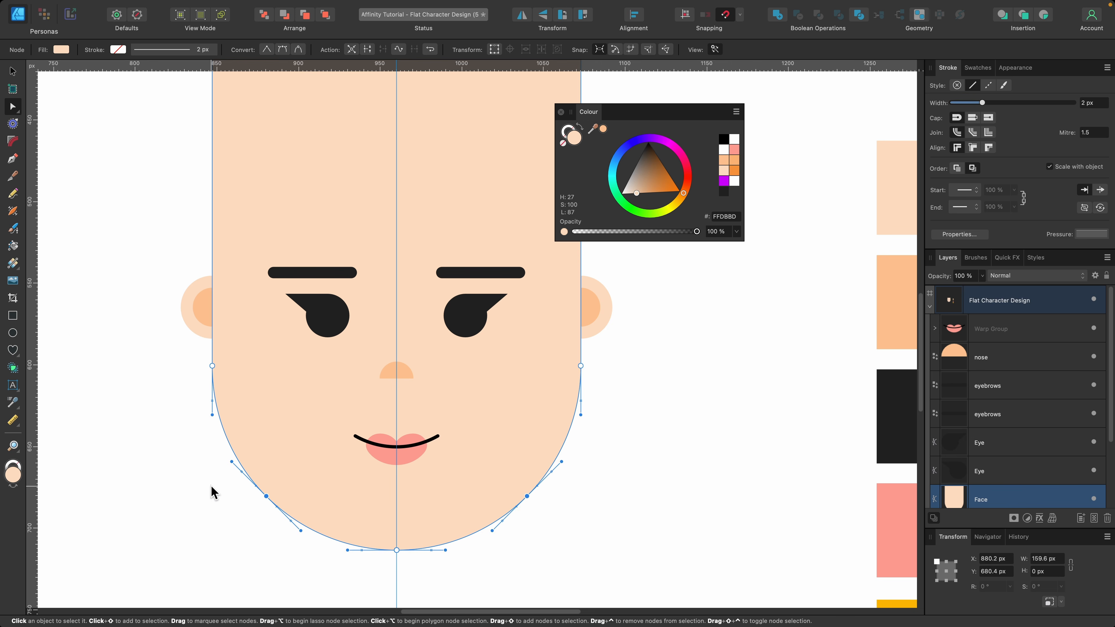
key("Delete")
Pull the duplicate node at the chin tip aside and delete it.
scroll(376, 550, "up", 5)
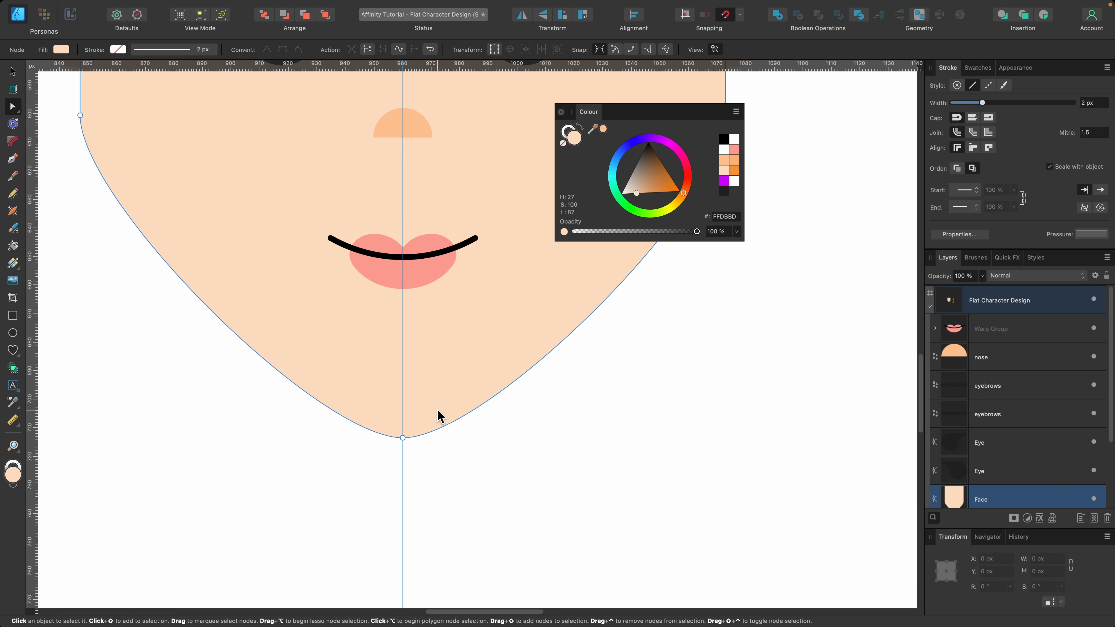
left_click_drag(403, 437, 472, 436)
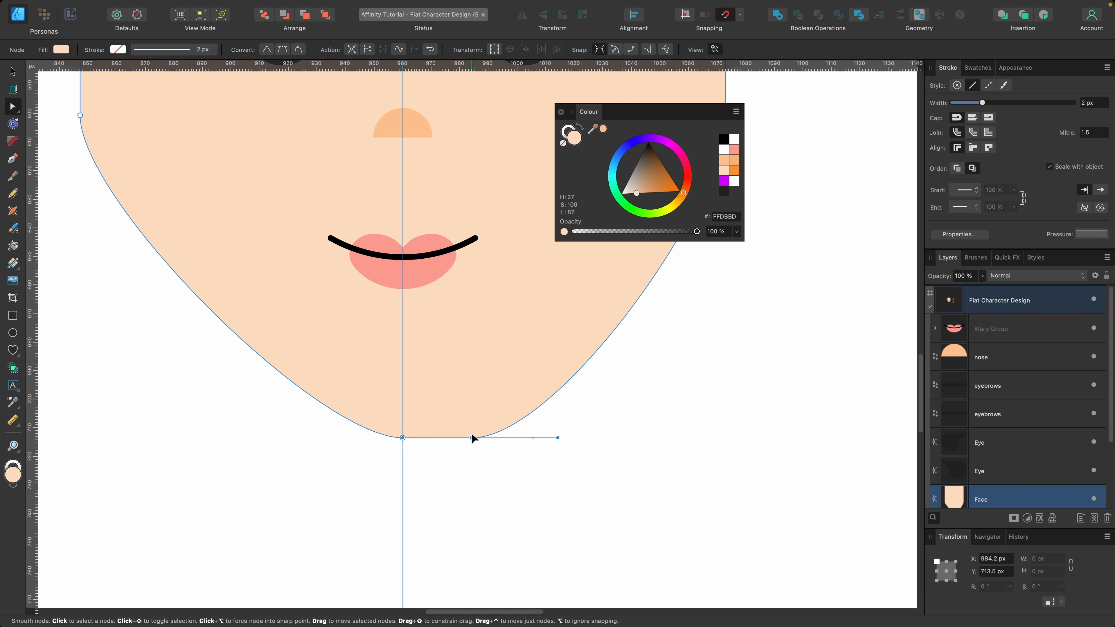
key("BackSpace")
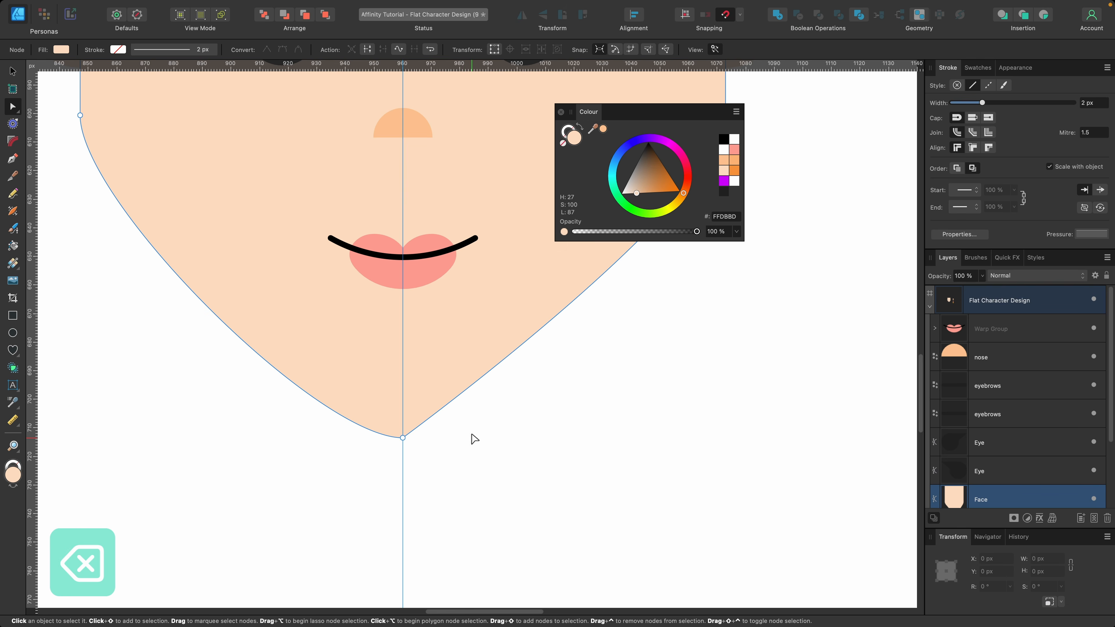
Convert the remaining chin node to a sharp node.
left_click(403, 437)
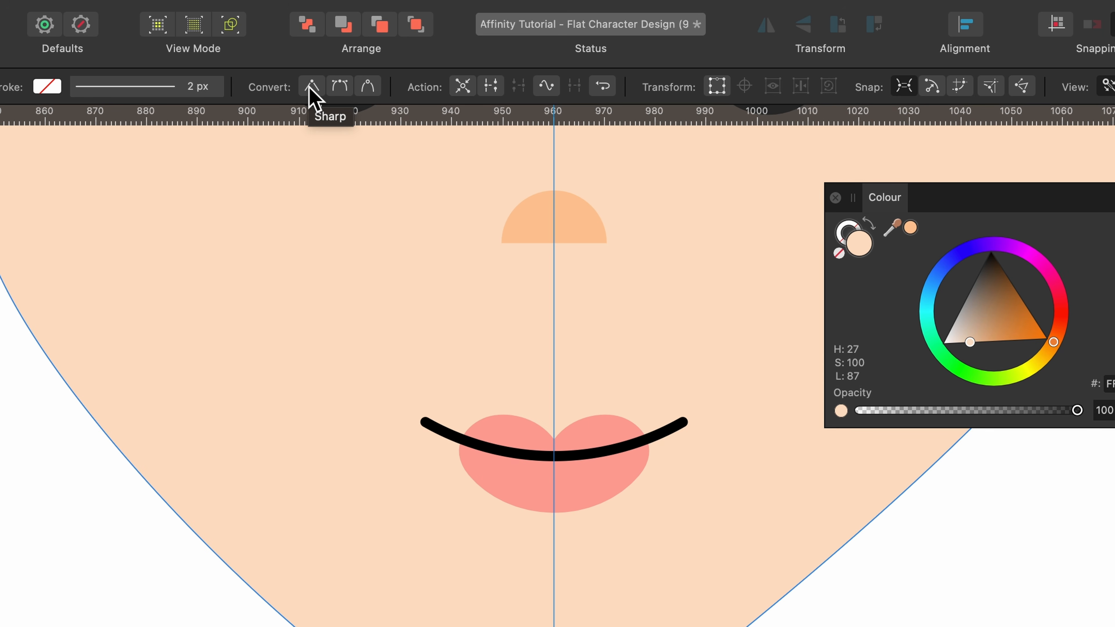
left_click(312, 87)
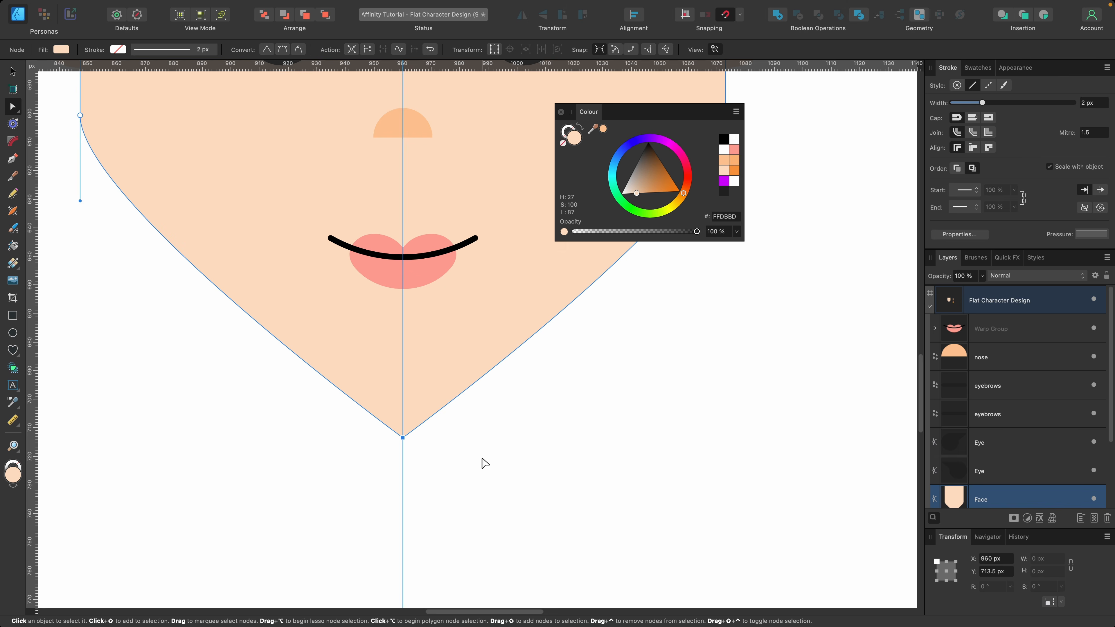
scroll(485, 463, "down", 3)
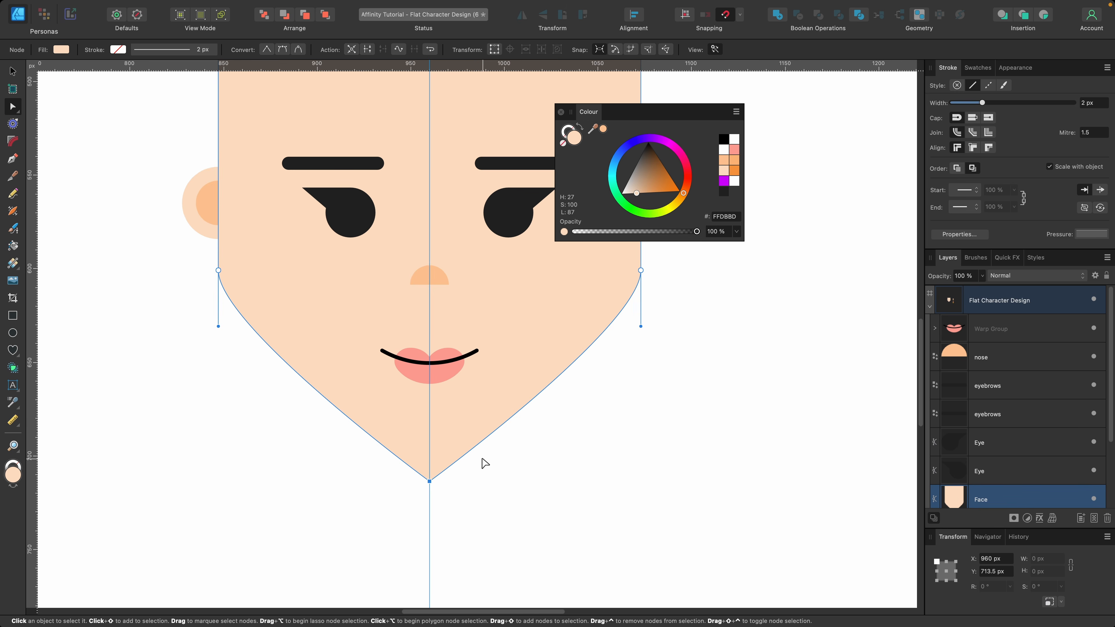
Round the chin tip with the Corner tool to a radius of about 35.9 px.
scroll(453, 497, "up", 4)
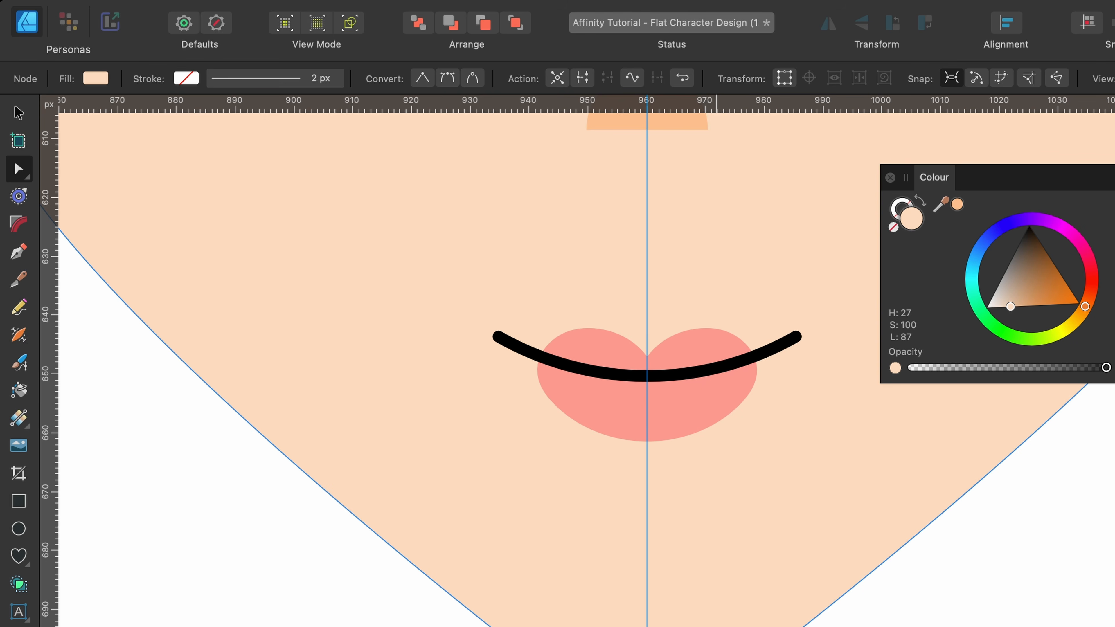
left_click(18, 224)
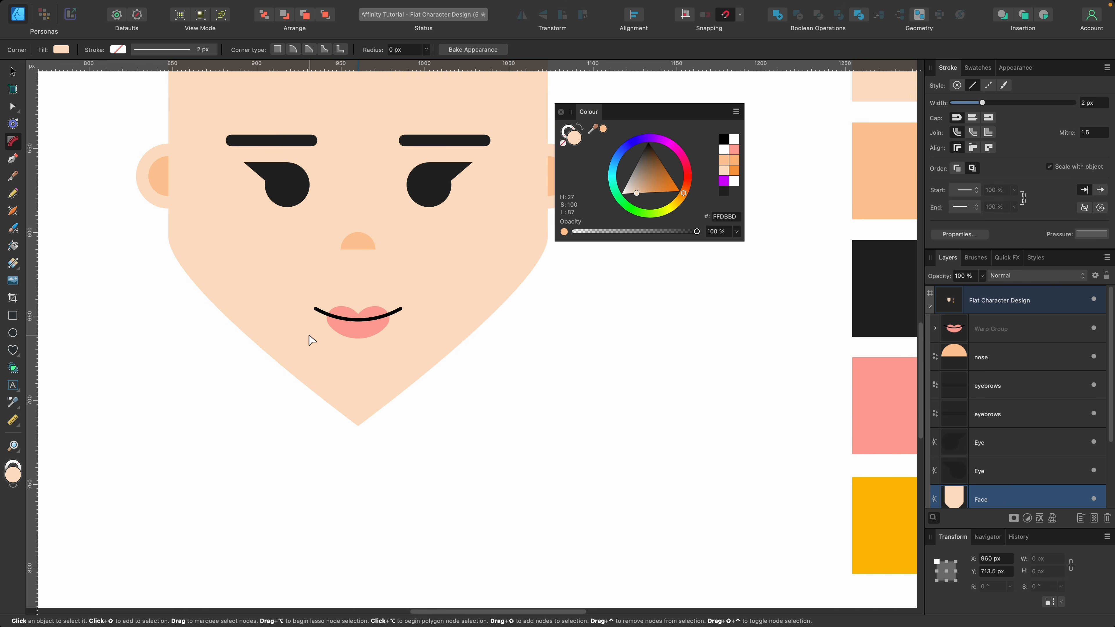
scroll(353, 439, "up", 2)
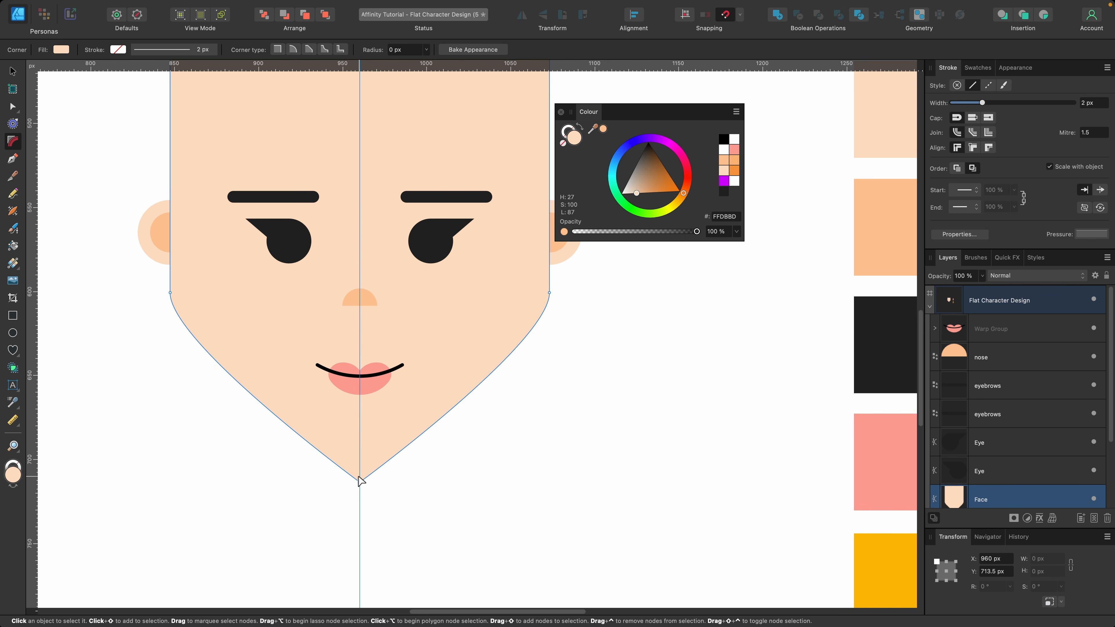
left_click_drag(360, 481, 361, 410)
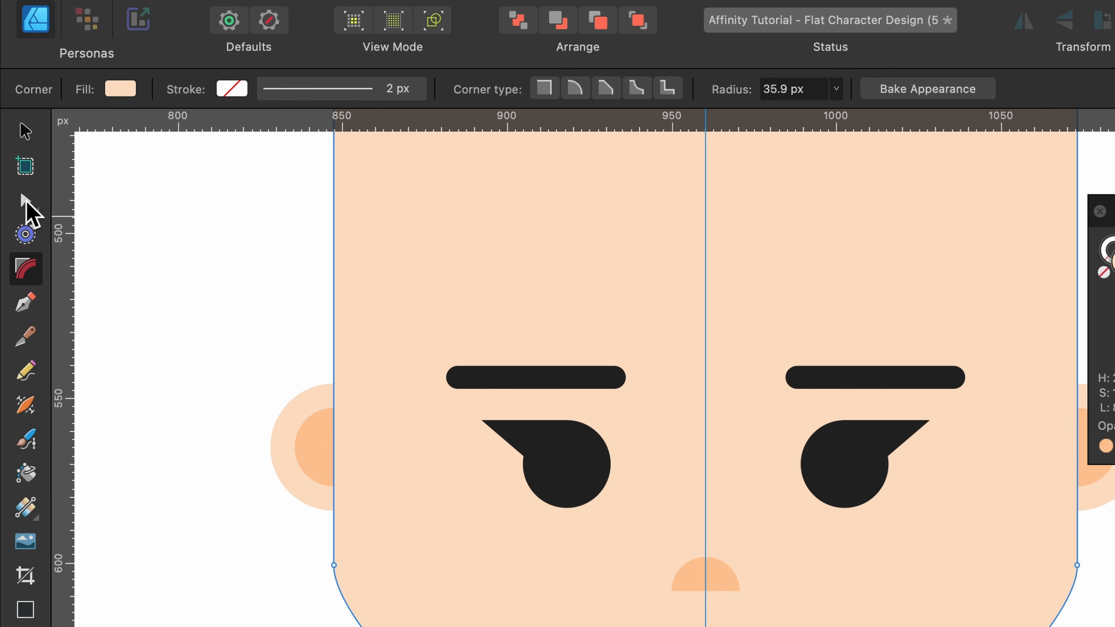
Lengthen the curve handles of both jaw nodes straight down to about Y 655.6 px to fill out the cheeks.
left_click(27, 199)
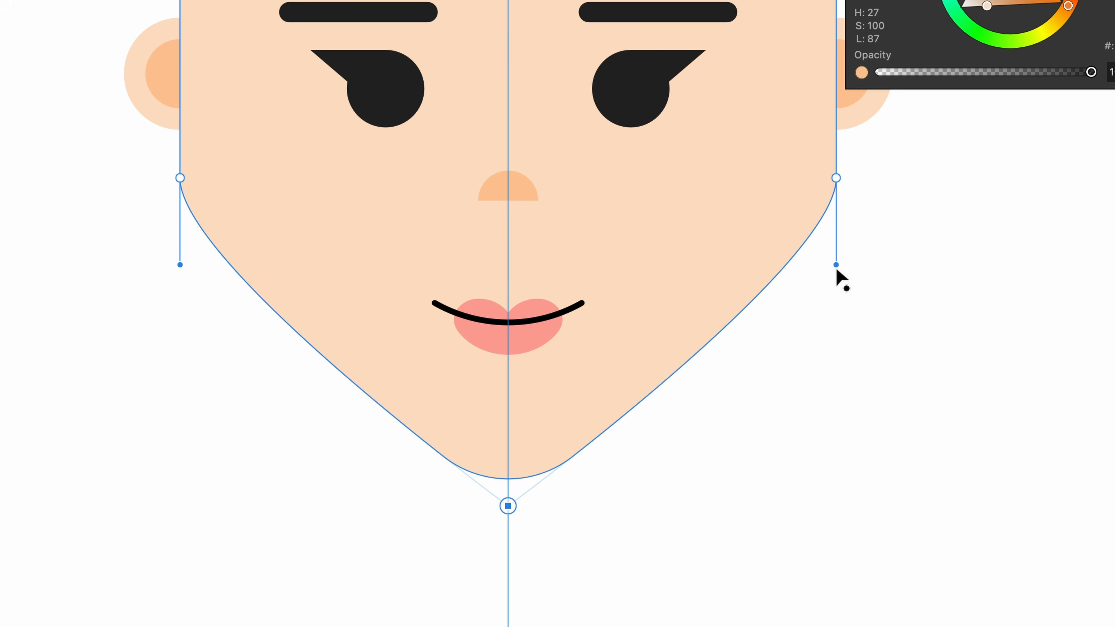
scroll(836, 263, "up", 1)
left_click_drag(836, 263, 890, 357)
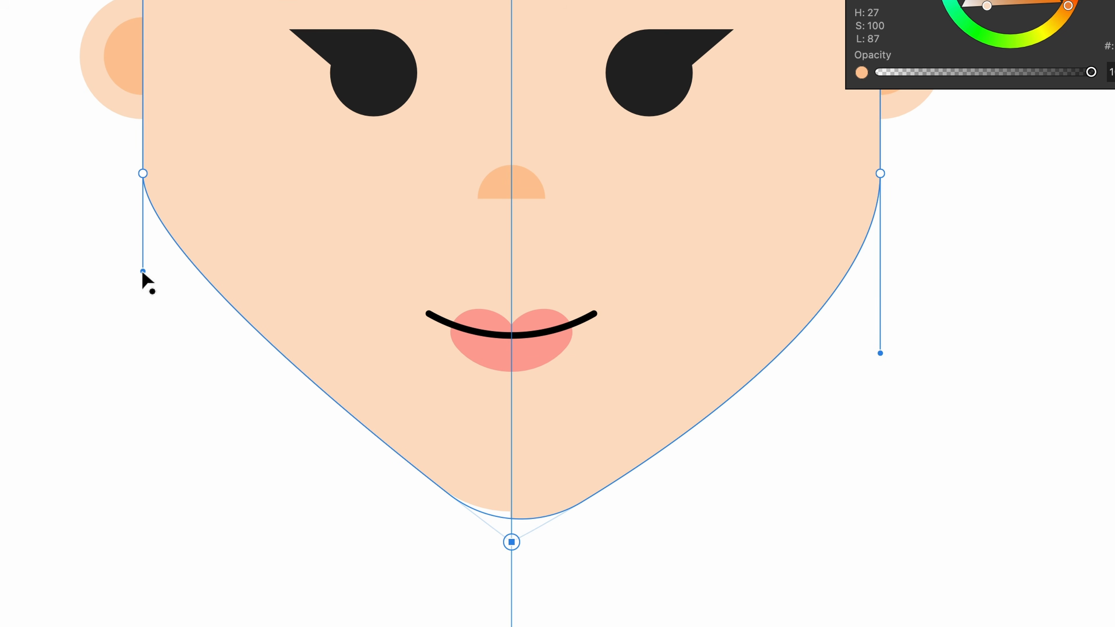
left_click_drag(143, 273, 146, 355)
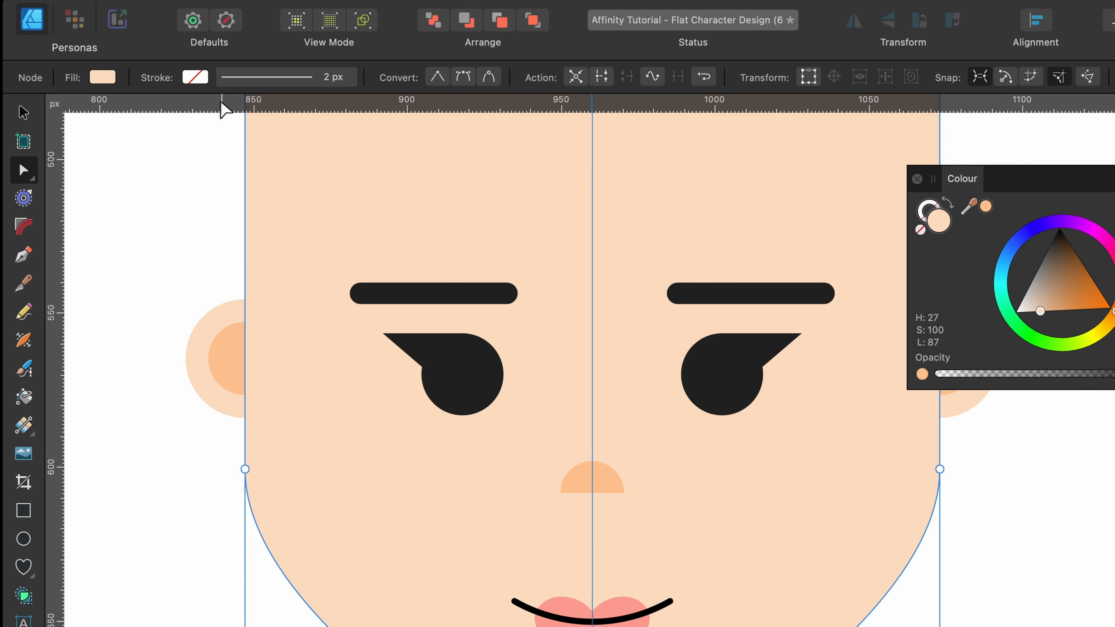
Place a horizontal guide at Y 655.6 px through the ends of both jaw handles to check that they are level.
left_click_drag(222, 104, 262, 626)
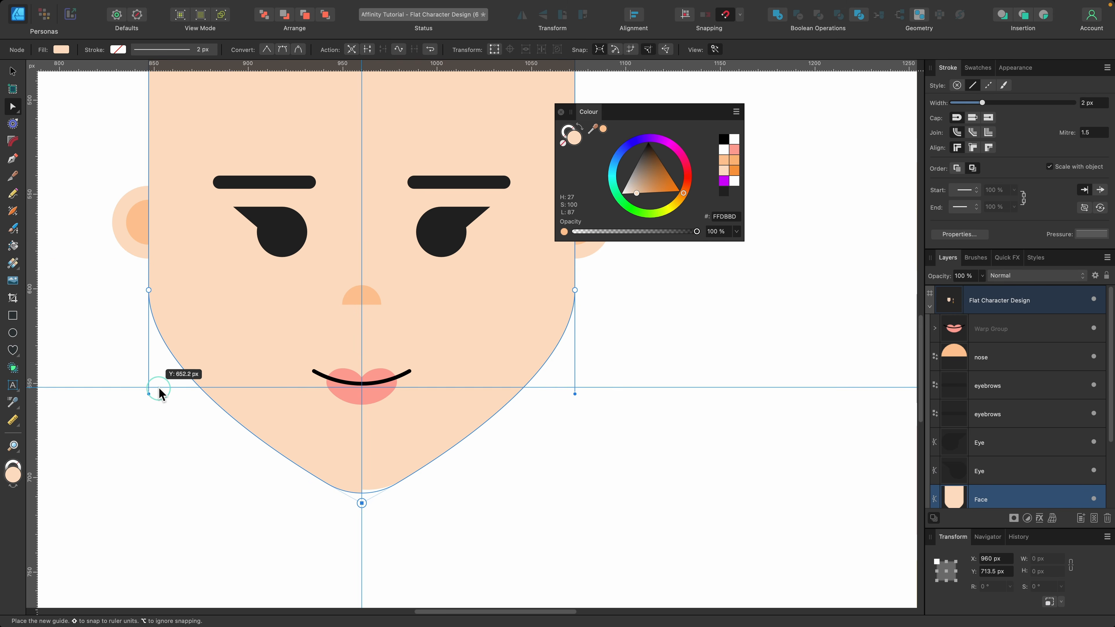
left_click_drag(158, 387, 160, 392)
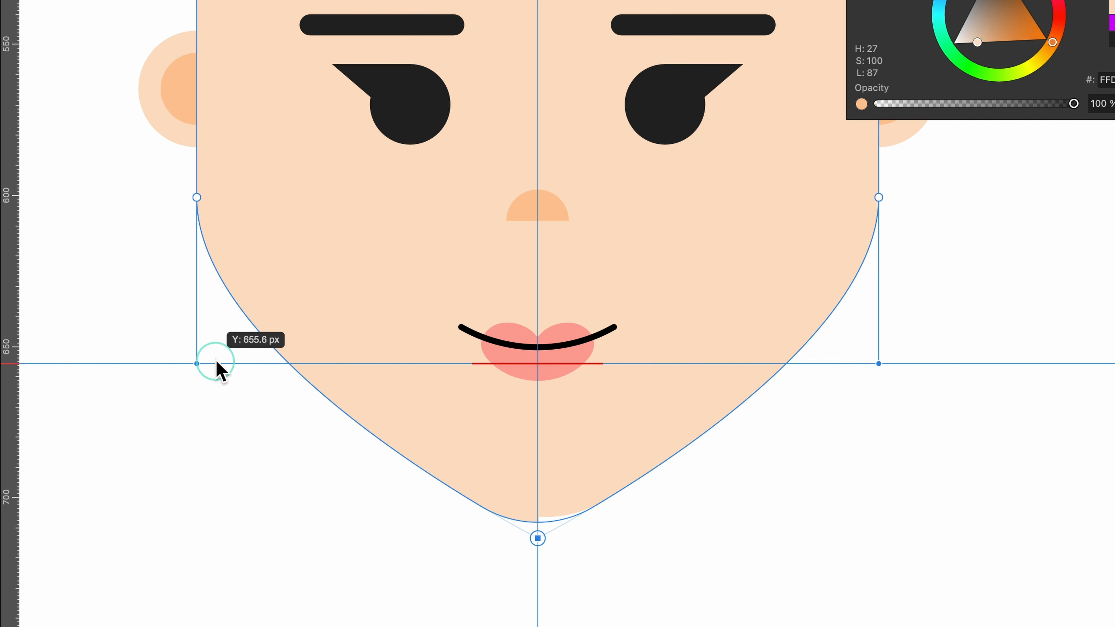
left_click_drag(216, 360, 216, 360)
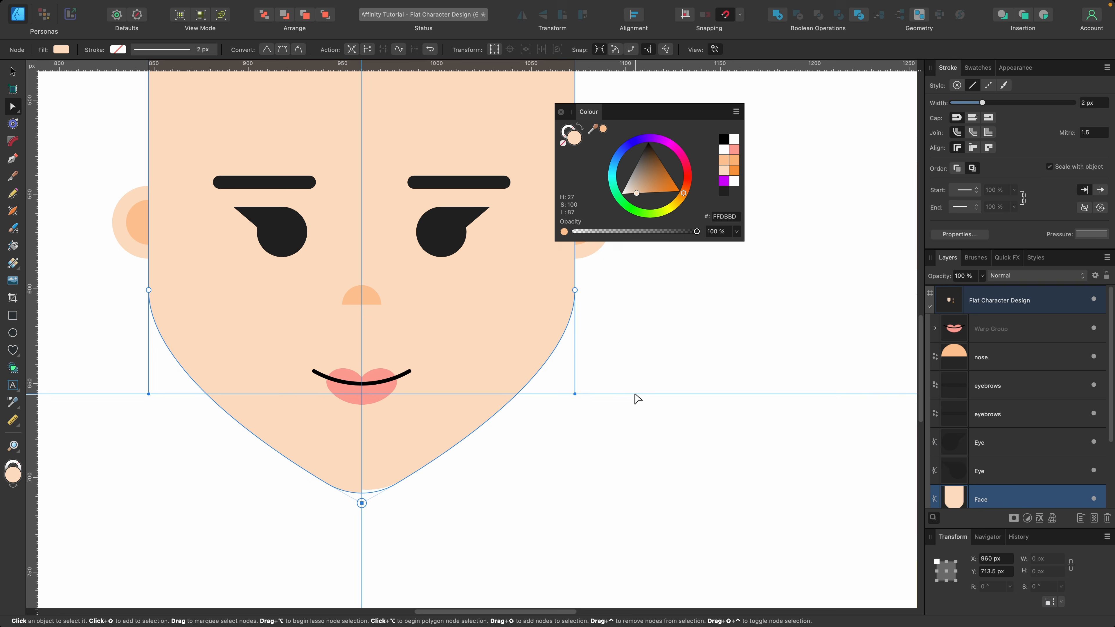
Deselect the face and delete the horizontal guide at 655.6 px, keeping the vertical centre guide.
left_click(637, 398)
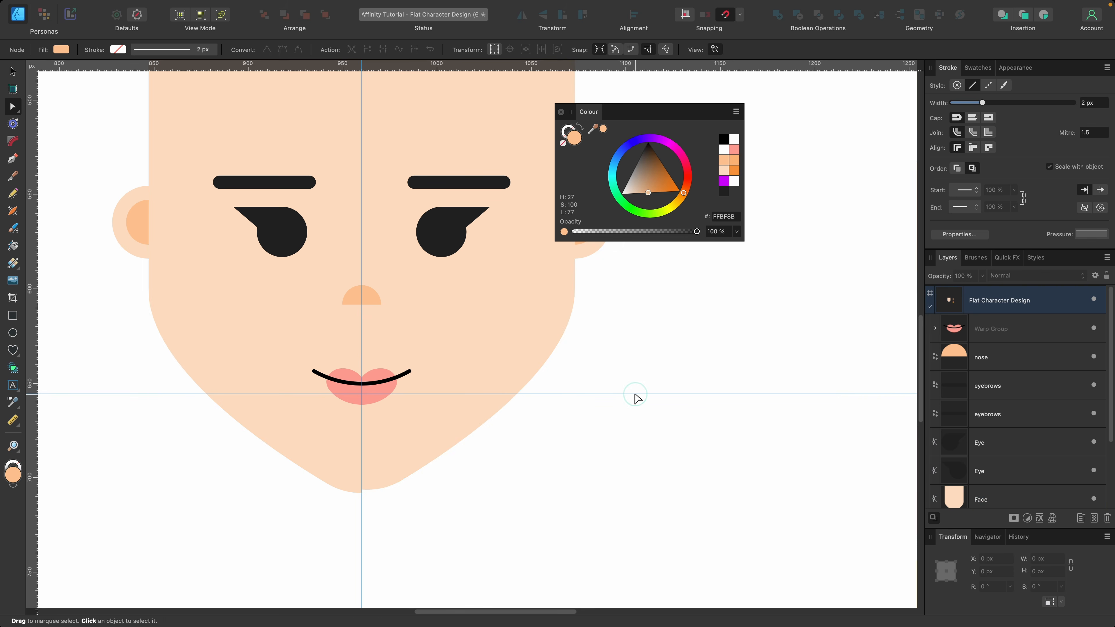
key("v")
double_click(635, 394)
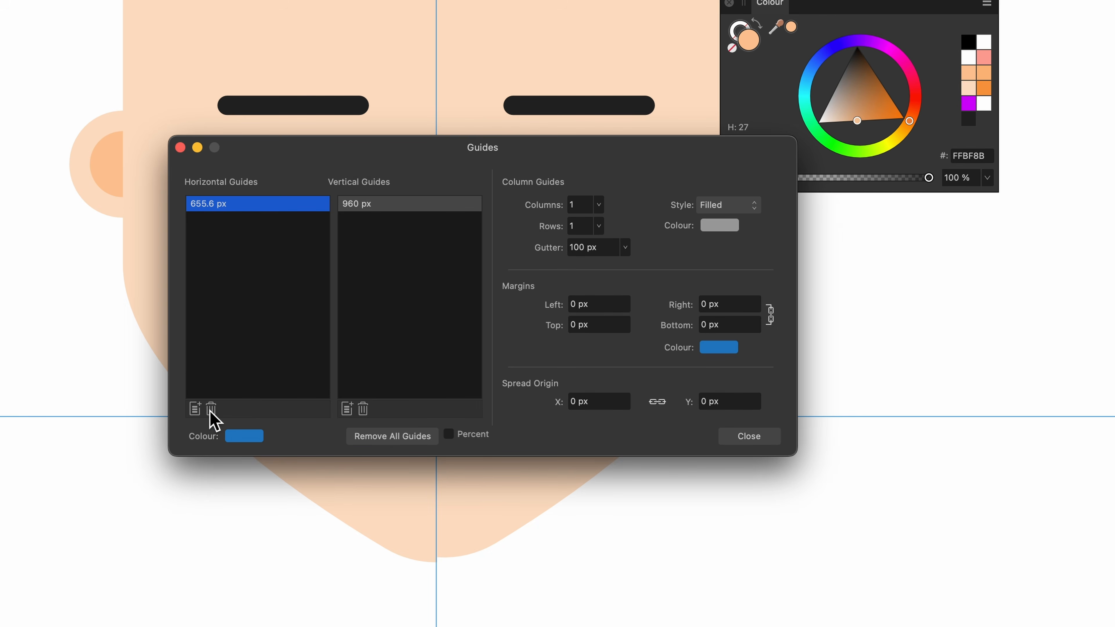
left_click(211, 409)
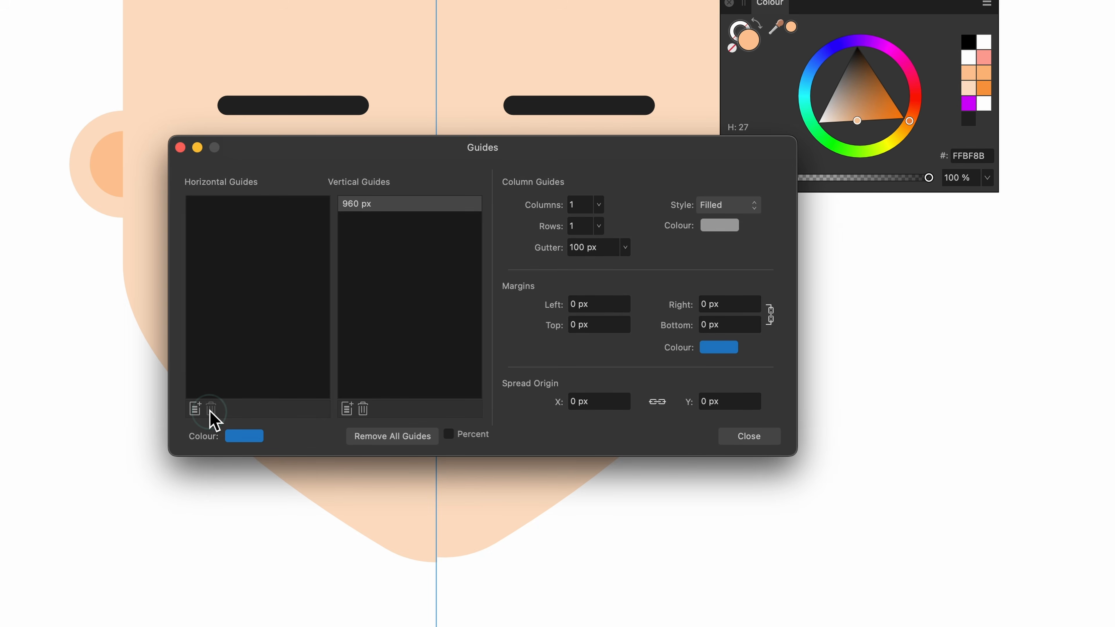
left_click(767, 438)
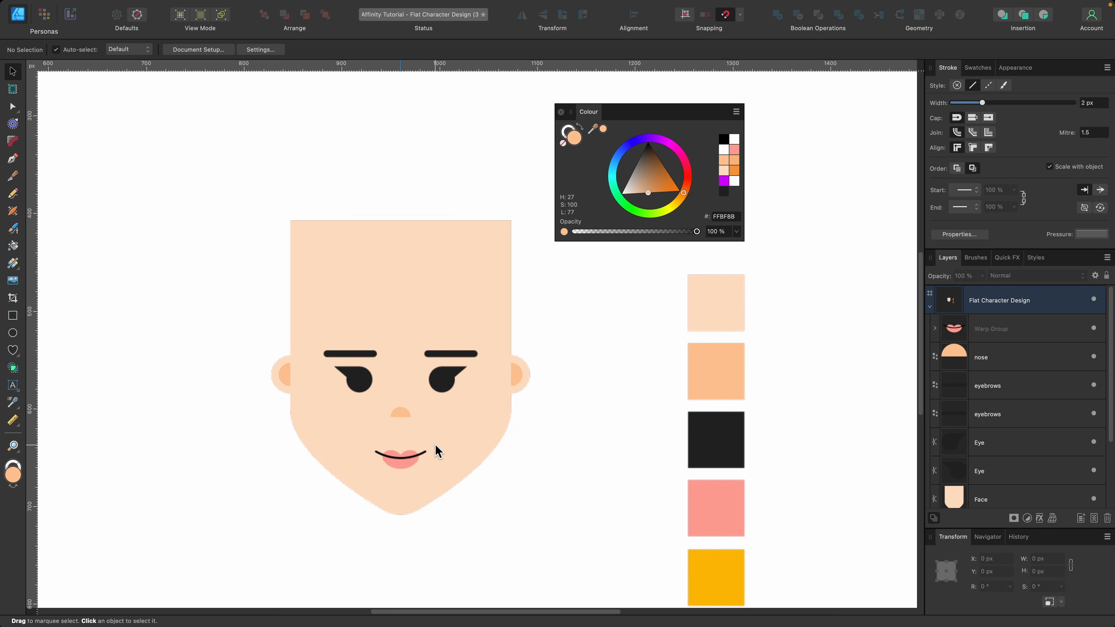
Draw a circle about 341.5 px across over the forehead and eyes as the hair shape.
scroll(437, 450, "up", 2)
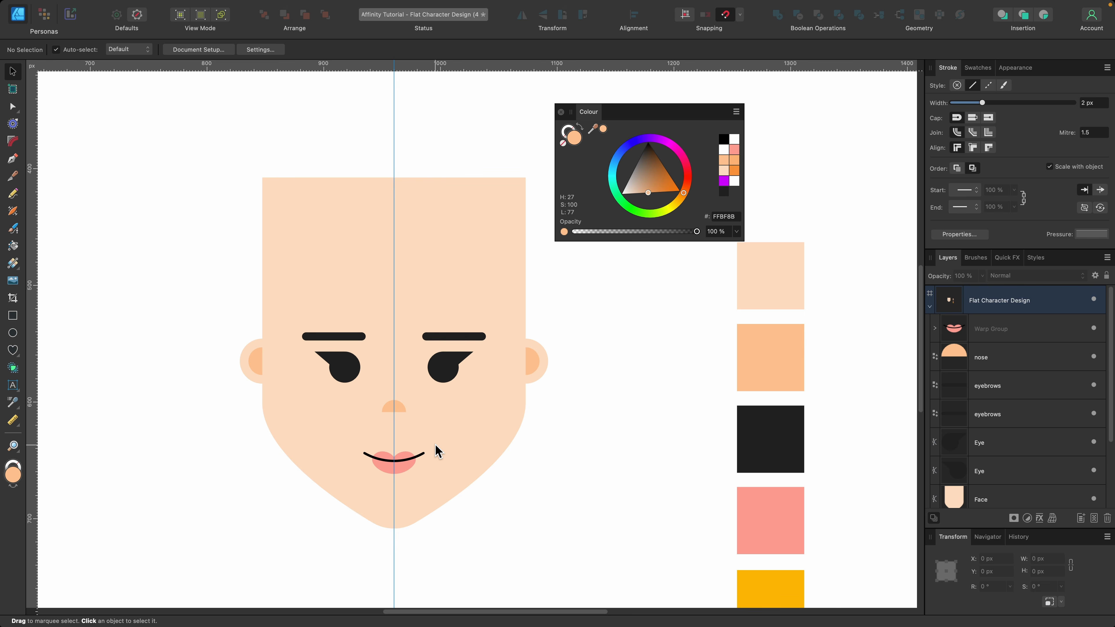
scroll(436, 450, "down", 3)
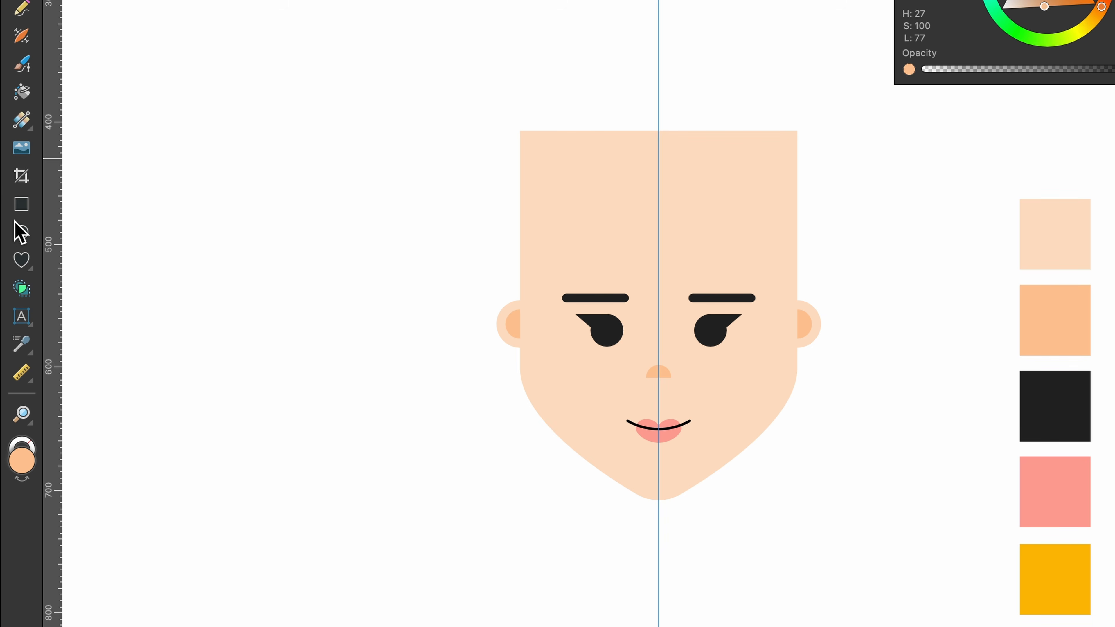
left_click(21, 235)
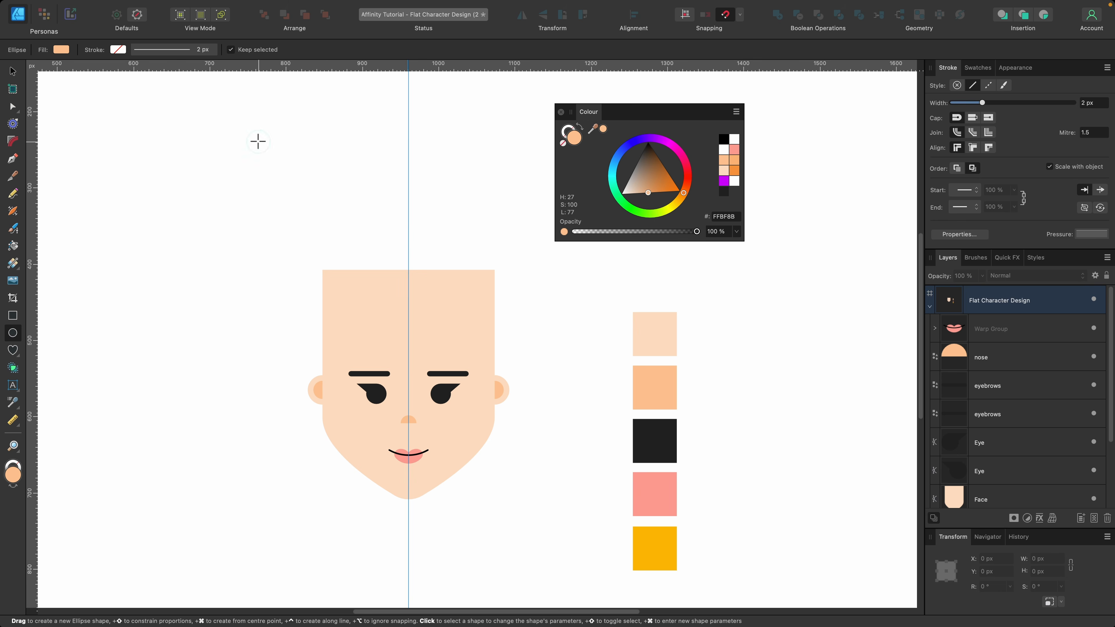
left_click_drag(259, 141, 534, 387)
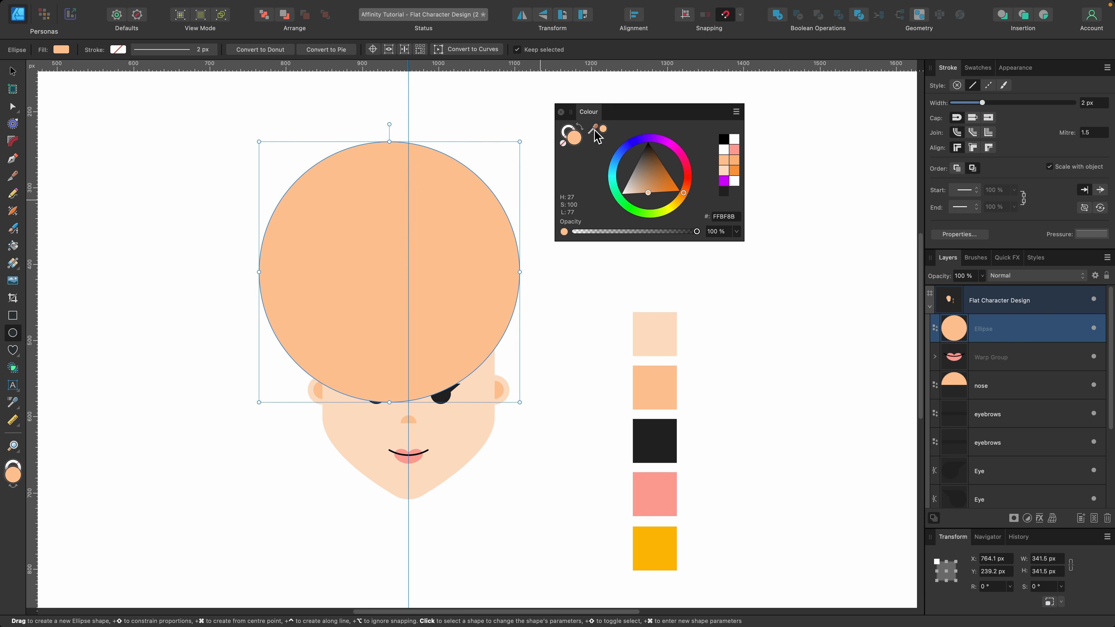
Fill the circle with the sampled dark palette colour 212121 and centre it on the vertical guide at Y 329.1 px.
left_click_drag(598, 136, 654, 428)
left_click(603, 128)
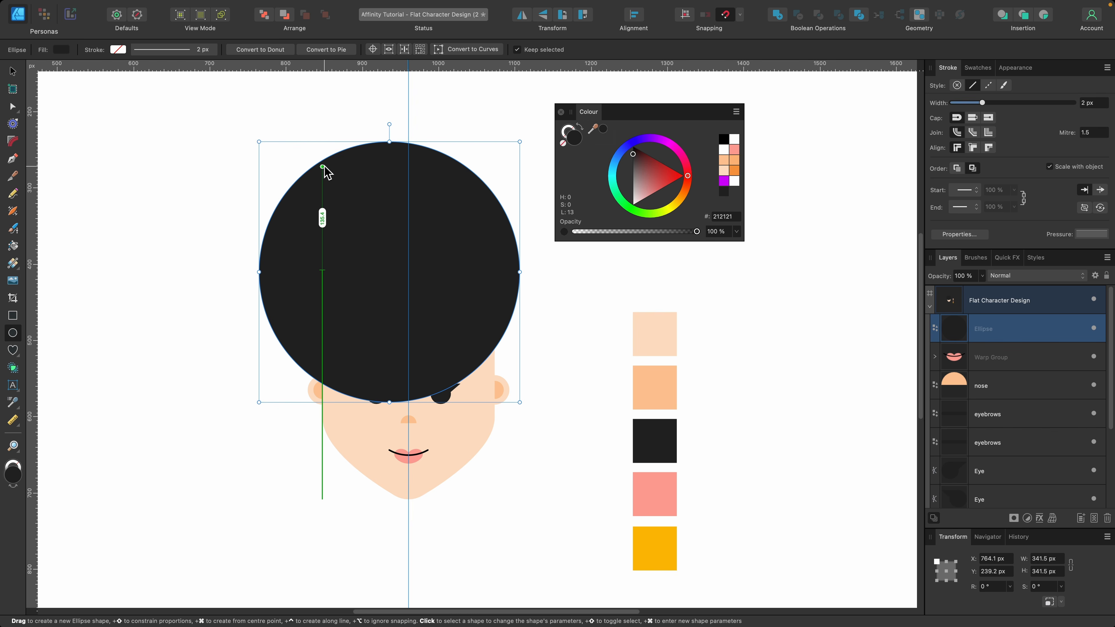
key("v")
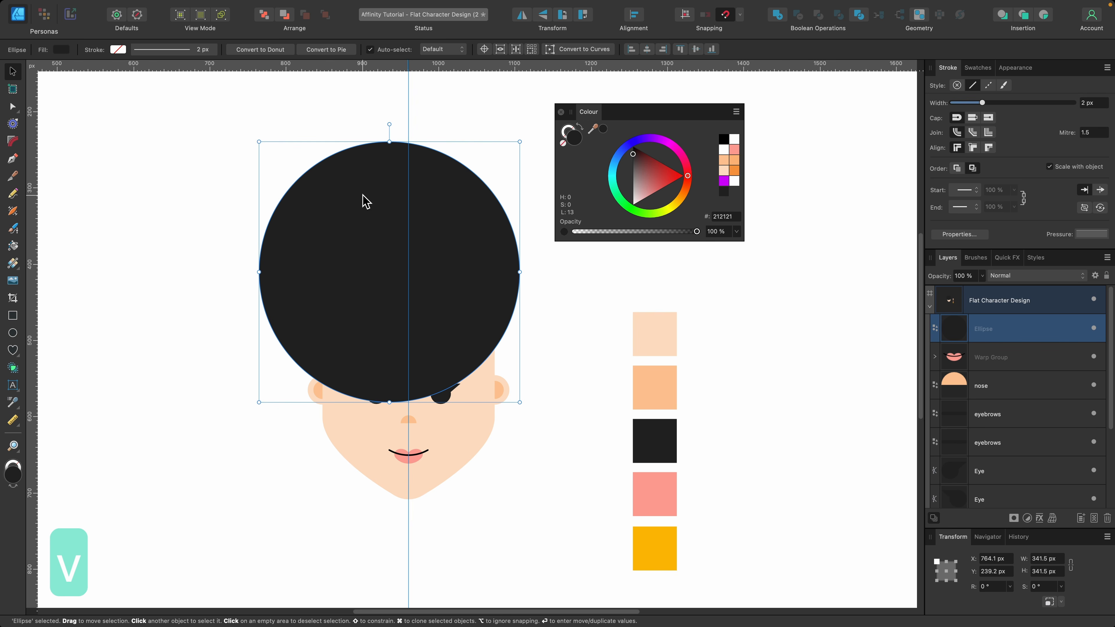
left_click_drag(364, 201, 386, 267)
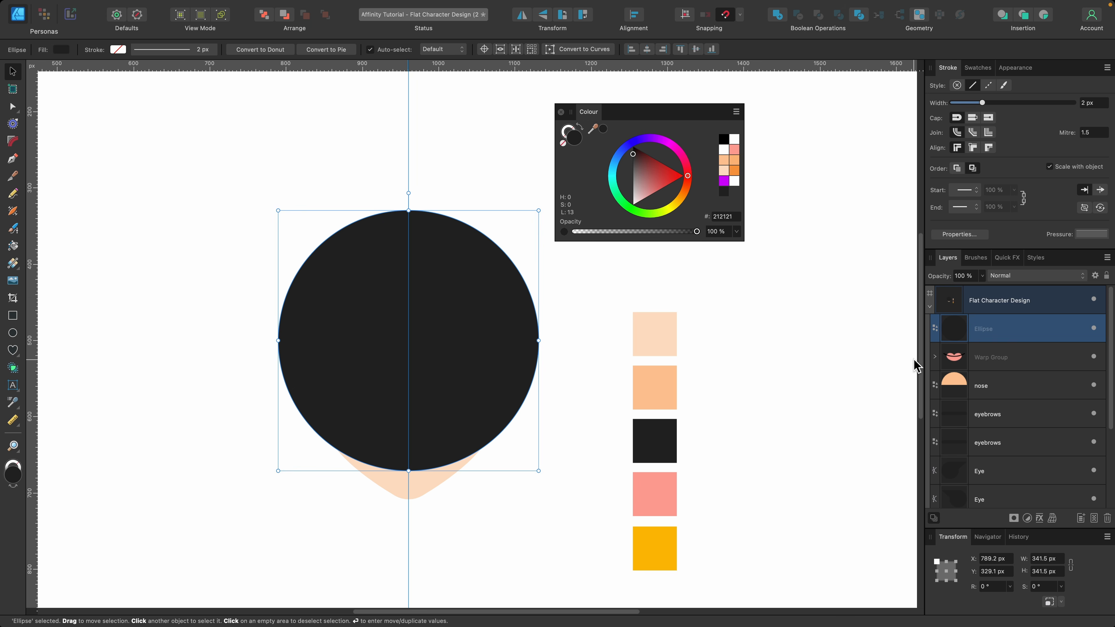
Reorder the dark circle's layer to sit behind the face and both ears, directly above the Colours layer.
scroll(1020, 413, "down", 3)
scroll(1019, 413, "up", 1)
left_click_drag(1005, 300, 997, 494)
scroll(997, 494, "down", 2)
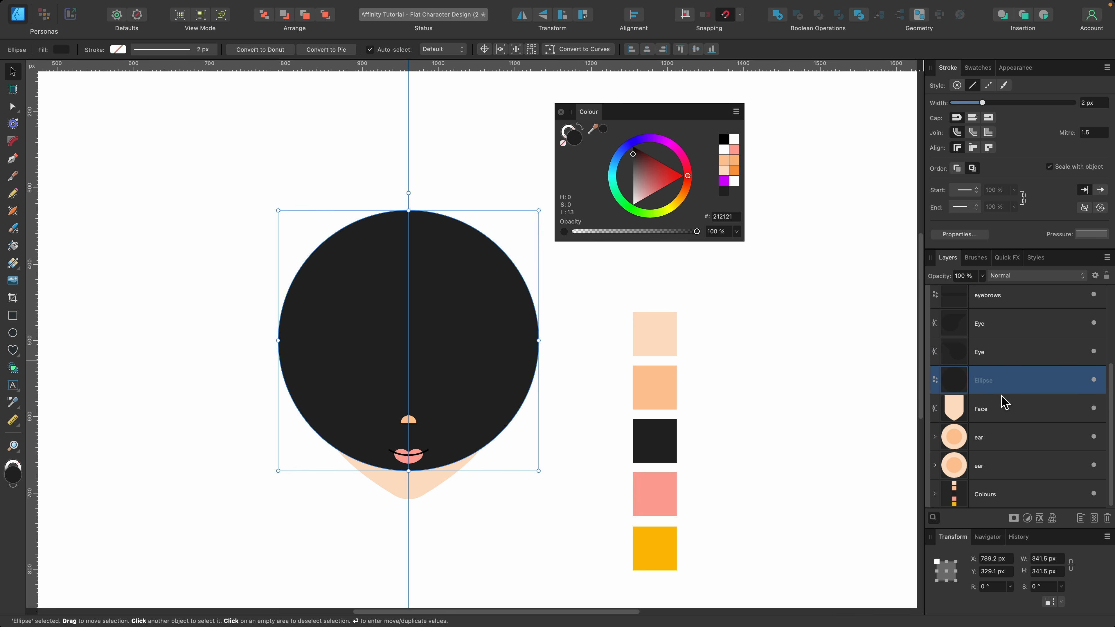
left_click_drag(998, 384, 993, 483)
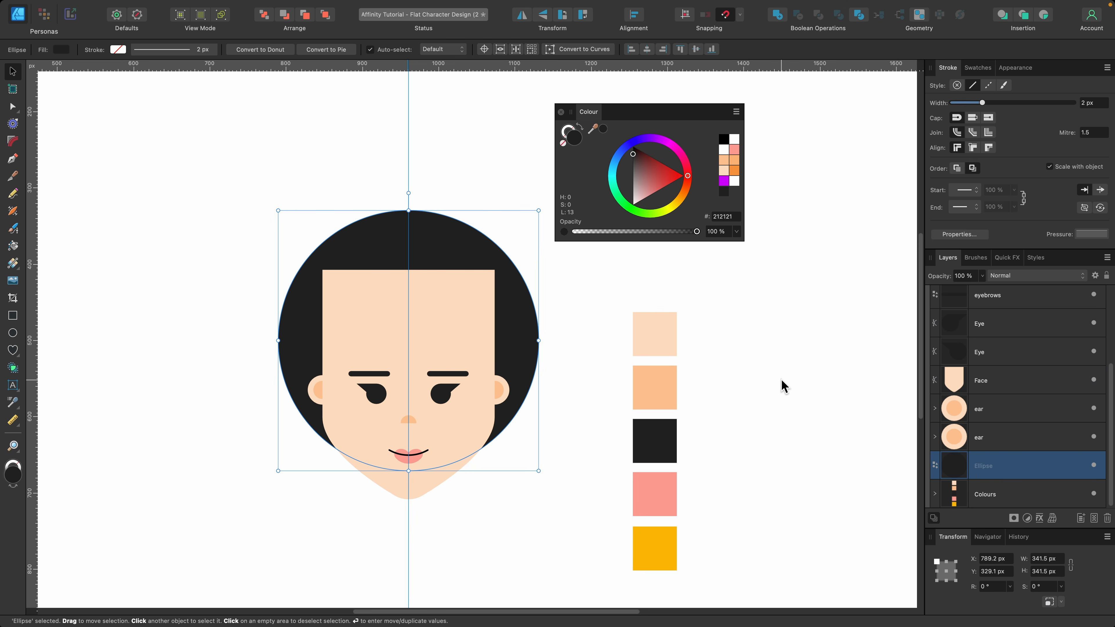
Try bringing the dark circle to the front and sending it to the back, and return it directly above the Colours layer.
key("shift+super+bracketright")
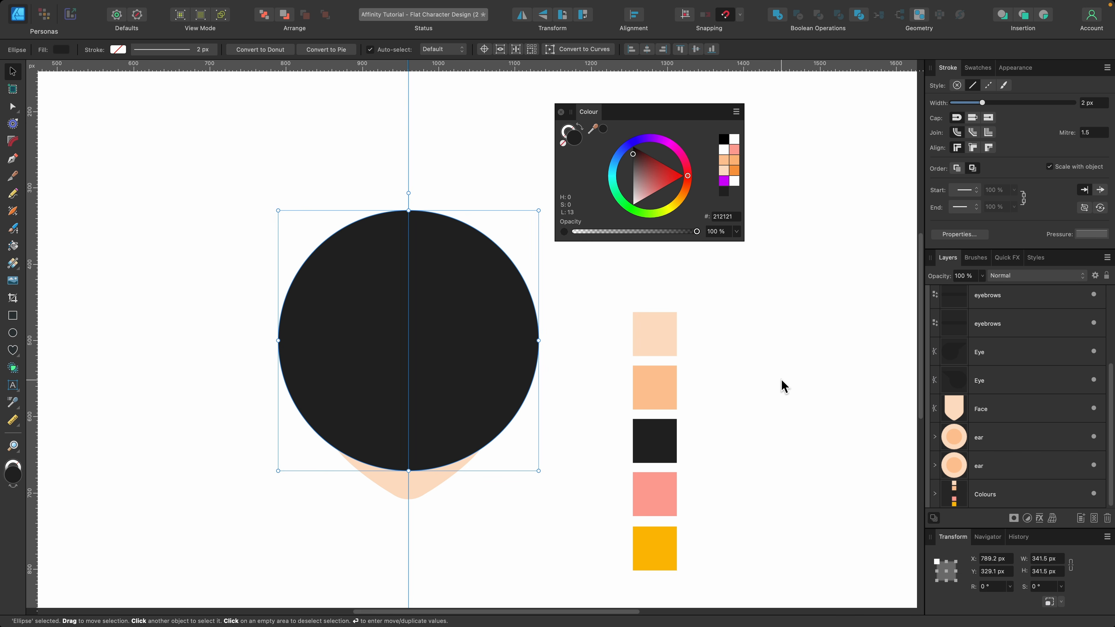
key("shift+super+bracketleft")
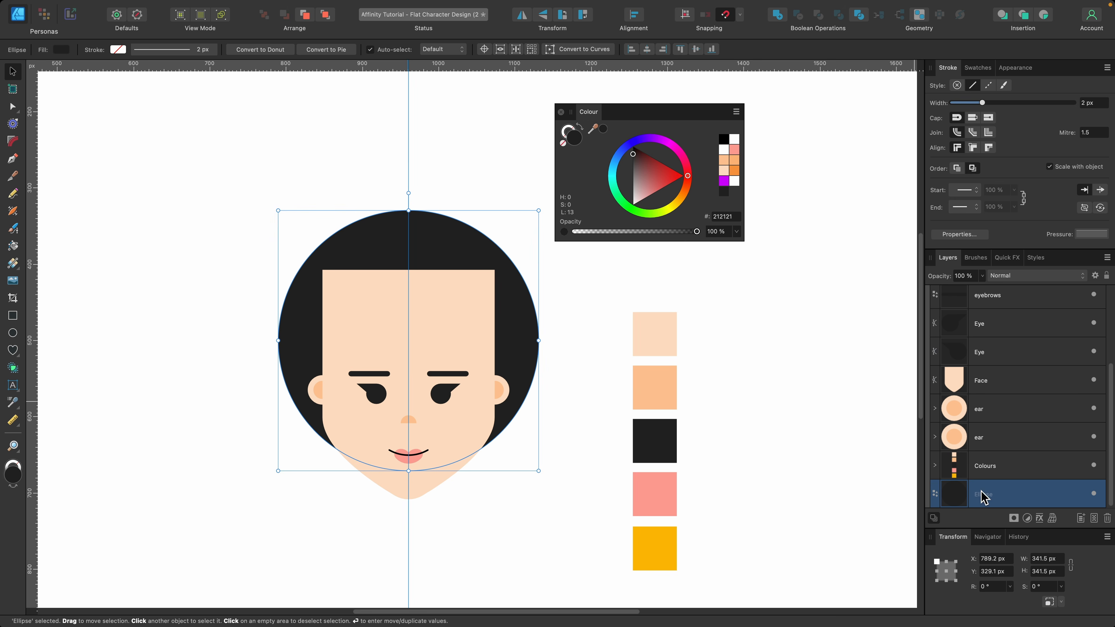
left_click_drag(982, 492, 977, 461)
Move the dark hair circle straight up along the vertical guide to Y 314.1 px.
scroll(465, 400, "up", 3)
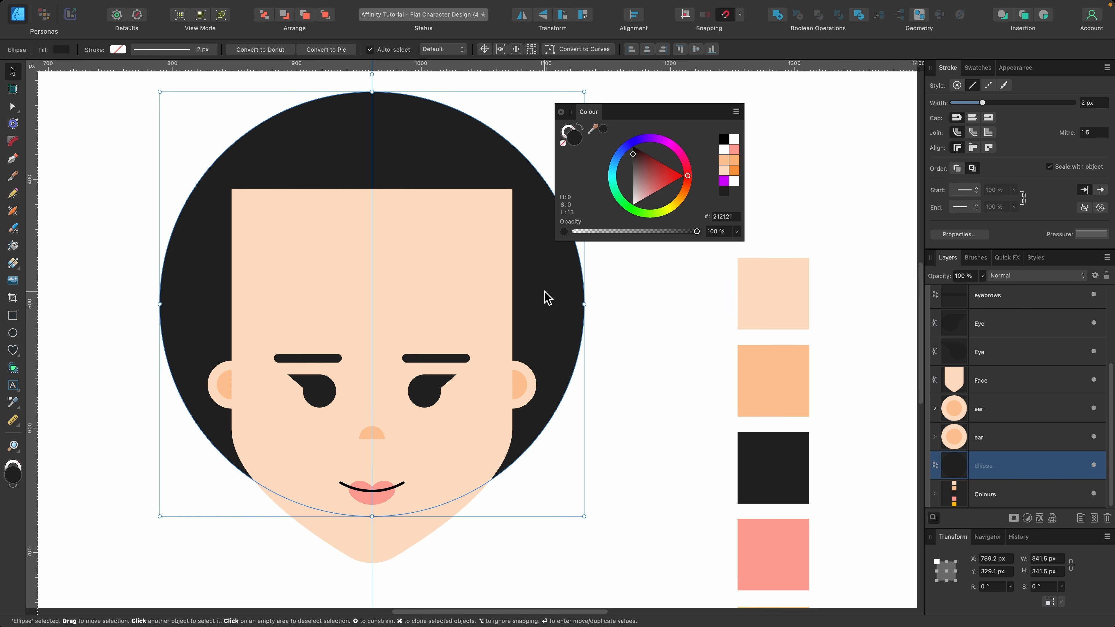
left_click_drag(544, 291, 545, 269)
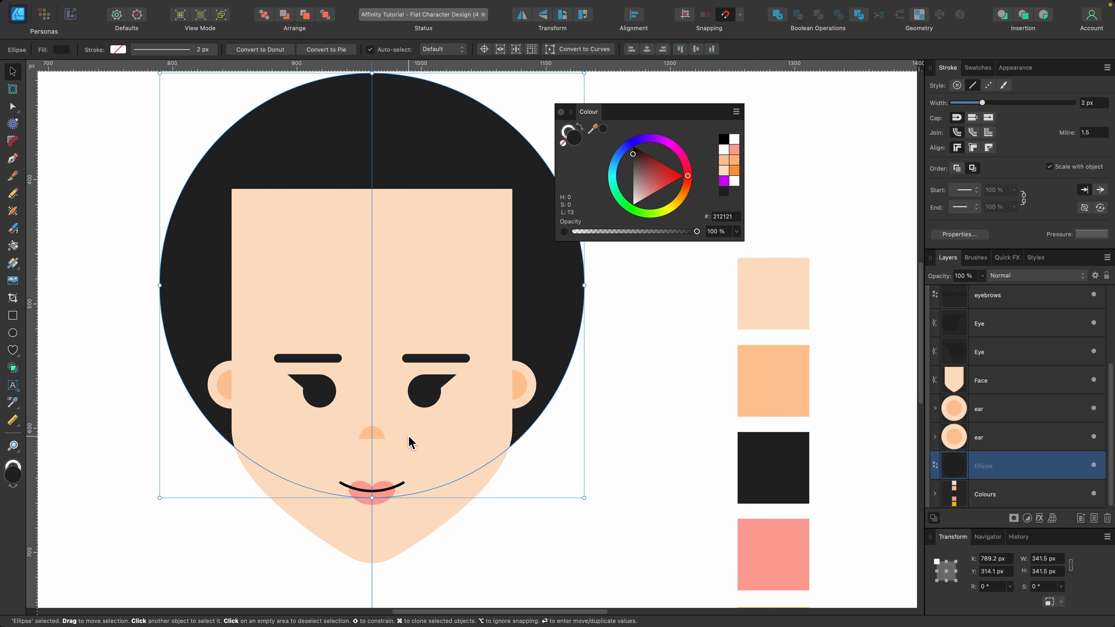
Select the eyes, eyebrows, nose, lips and ears together and lower them slightly on the face.
left_click(434, 387)
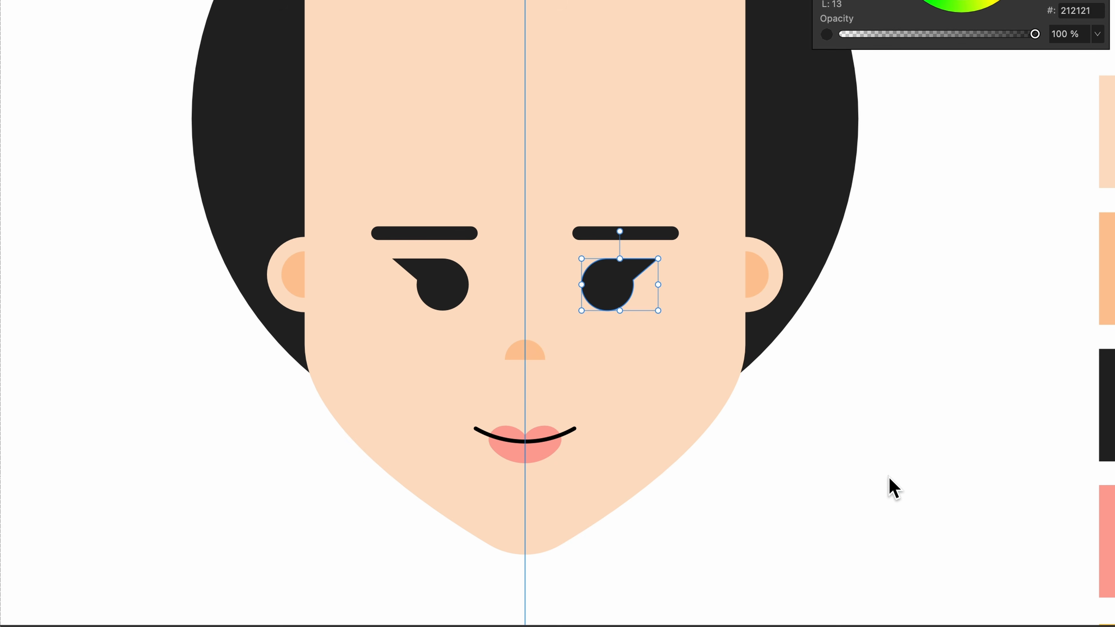
left_click_drag(604, 514, 217, 360)
left_click_drag(283, 236, 189, 180)
mouse_move(444, 283)
left_mouse_down()
mouse_move(443, 303)
mouse_move(440, 290)
left_mouse_up()
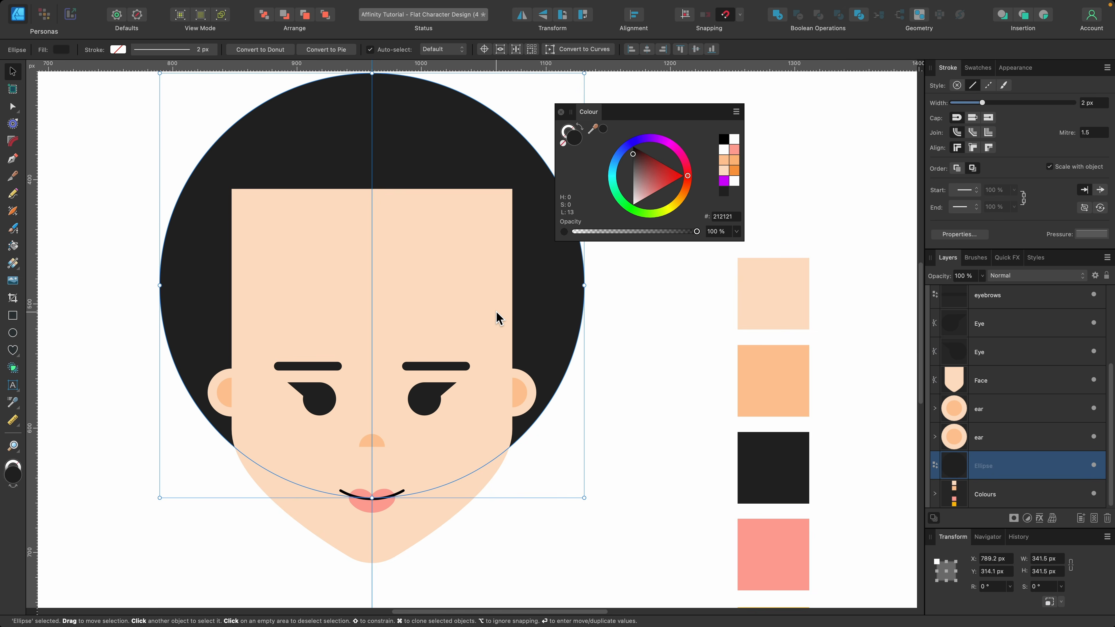
Scale the hair circle down proportionally to 328.1 px and recentre it on the vertical guide at Y 324.7 px.
scroll(497, 318, "down", 3)
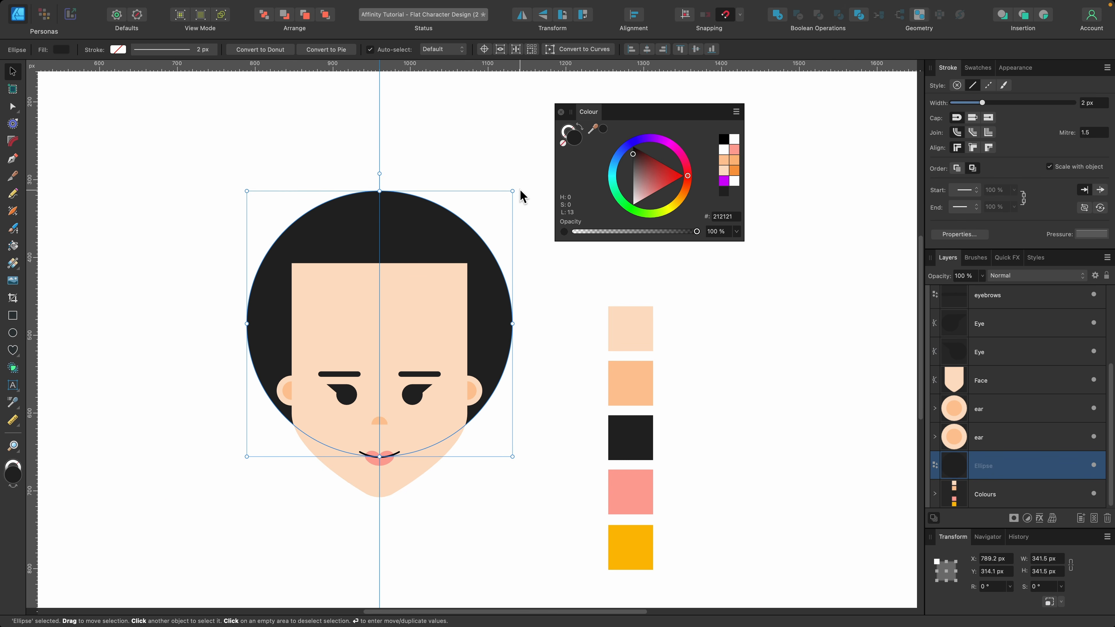
left_click_drag(512, 190, 501, 202)
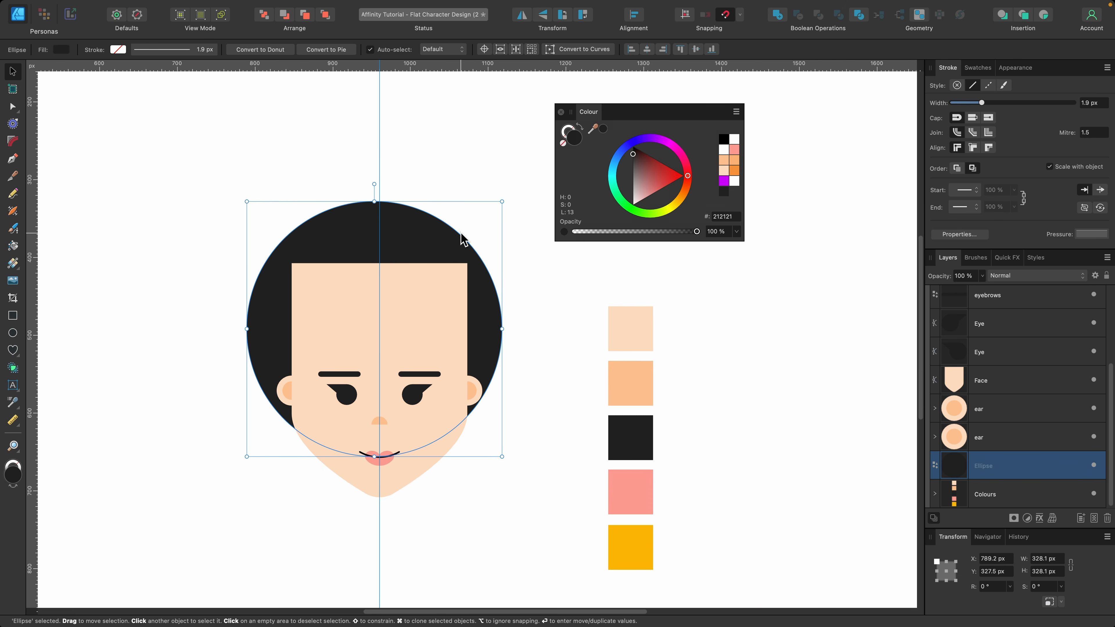
left_click_drag(441, 238, 450, 242)
Rename the dark circle's layer as hair.
scroll(411, 336, "up", 3)
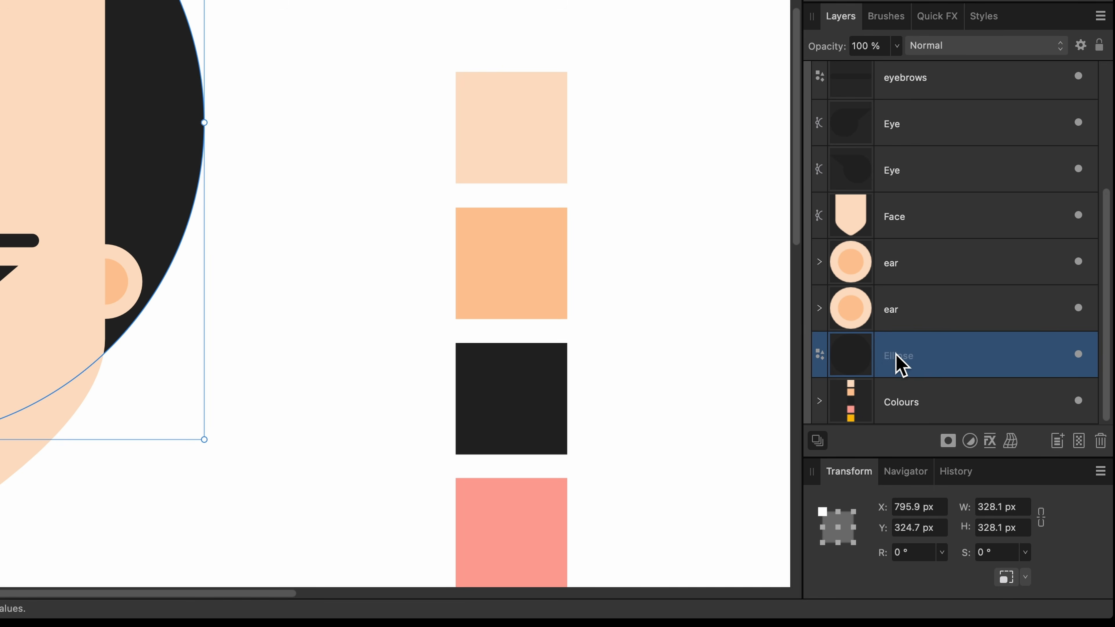
double_click(982, 465)
type("hair")
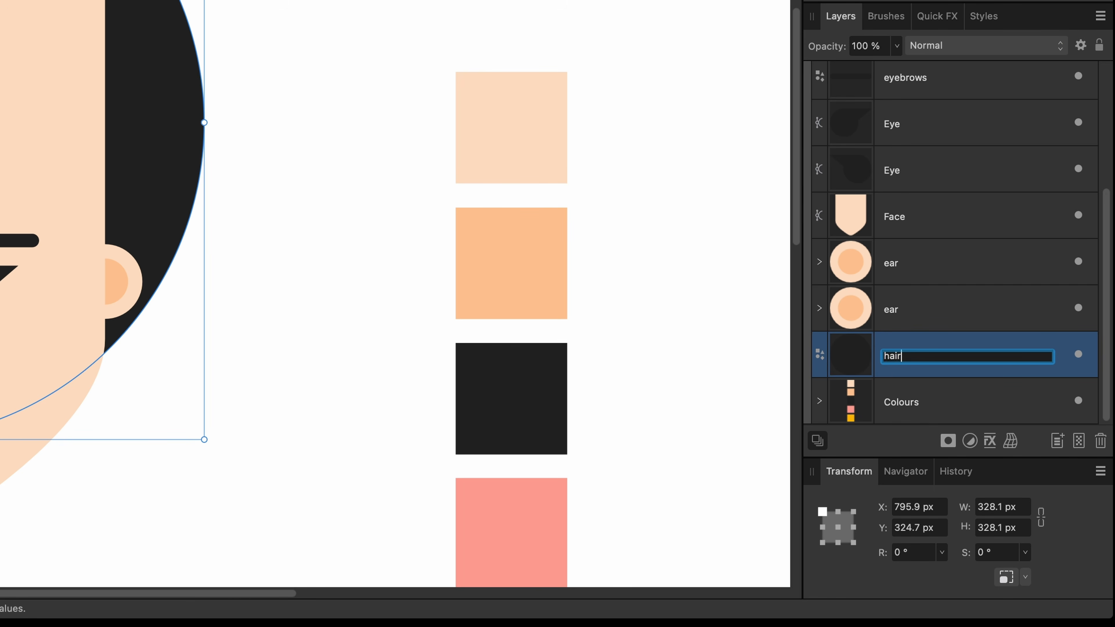
Finish naming the large dark ellipse behind the face "hair" and duplicate it in place.
key("Return")
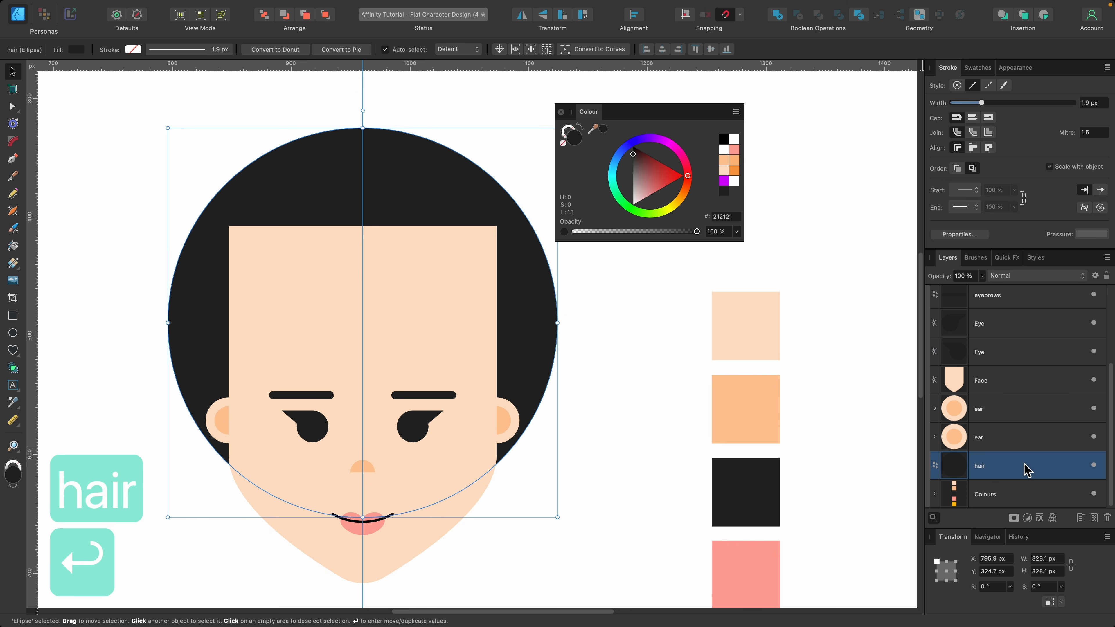
key("super+c")
key("super+v")
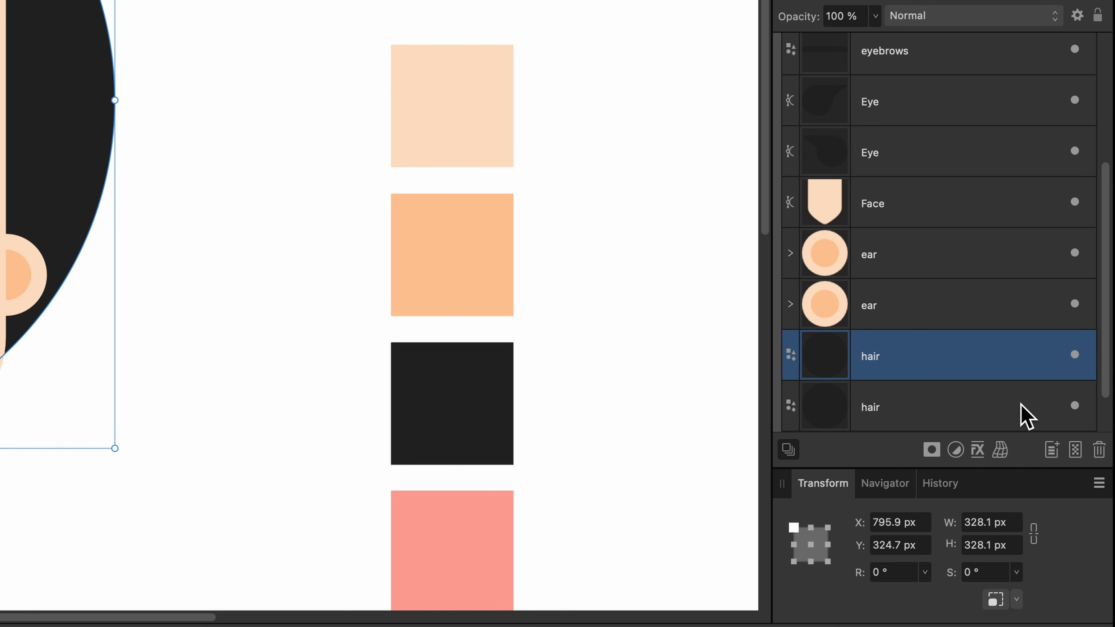
Rename the lower of the two hair layers "bun".
scroll(939, 408, "down", 1)
left_click(921, 361)
double_click(898, 356)
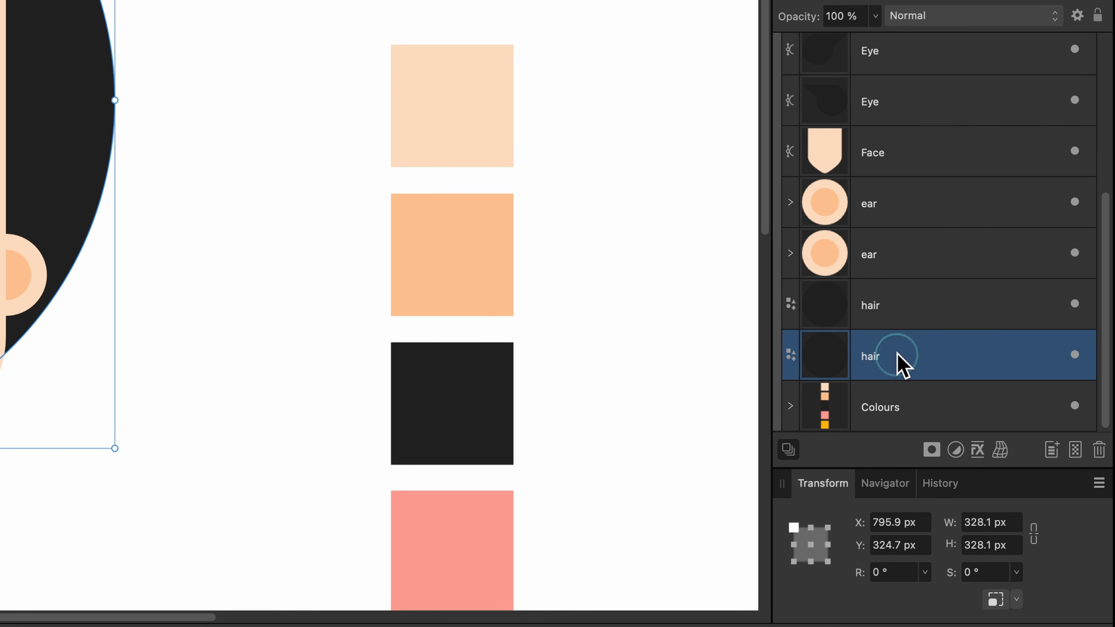
type("bun")
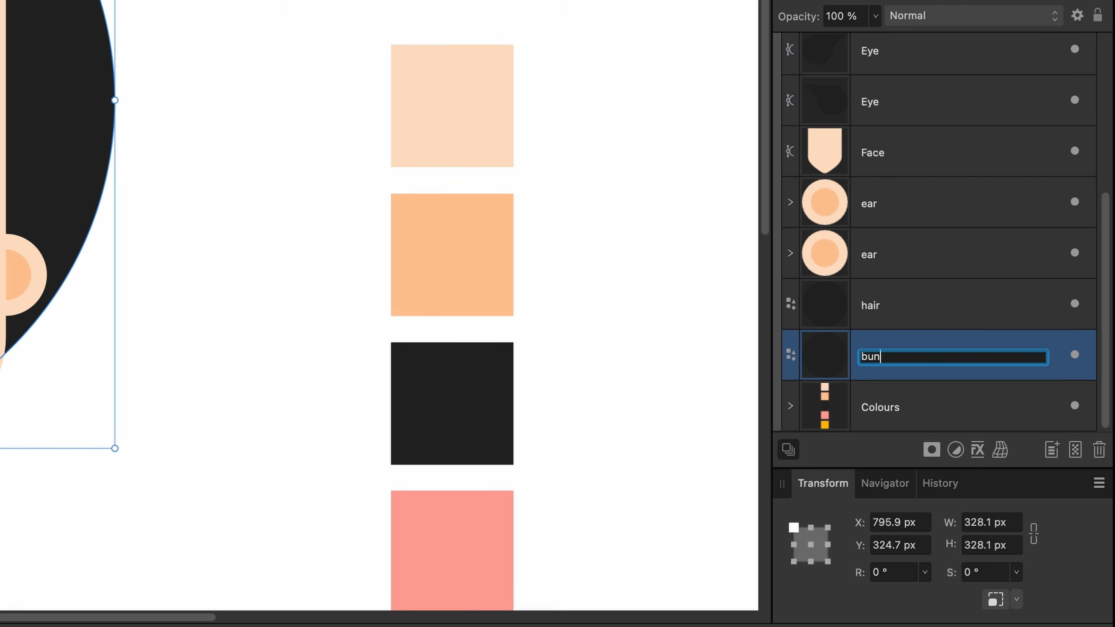
key("Return")
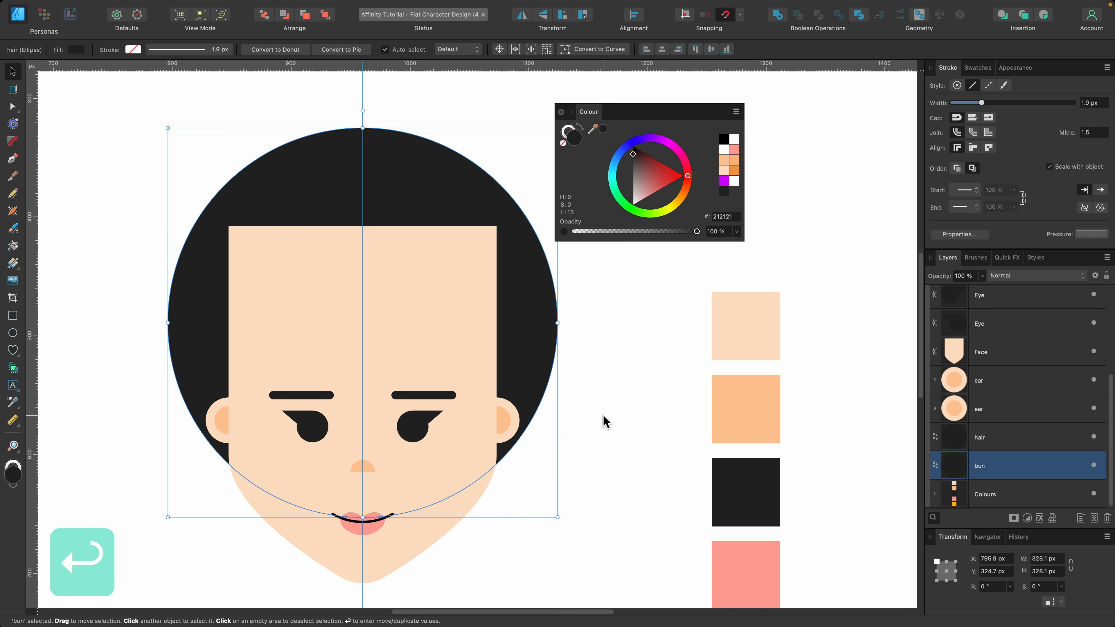
Shrink the bun circle to about 136 px and place it centred on the guide at the crown of the head.
left_click_drag(557, 517, 480, 436)
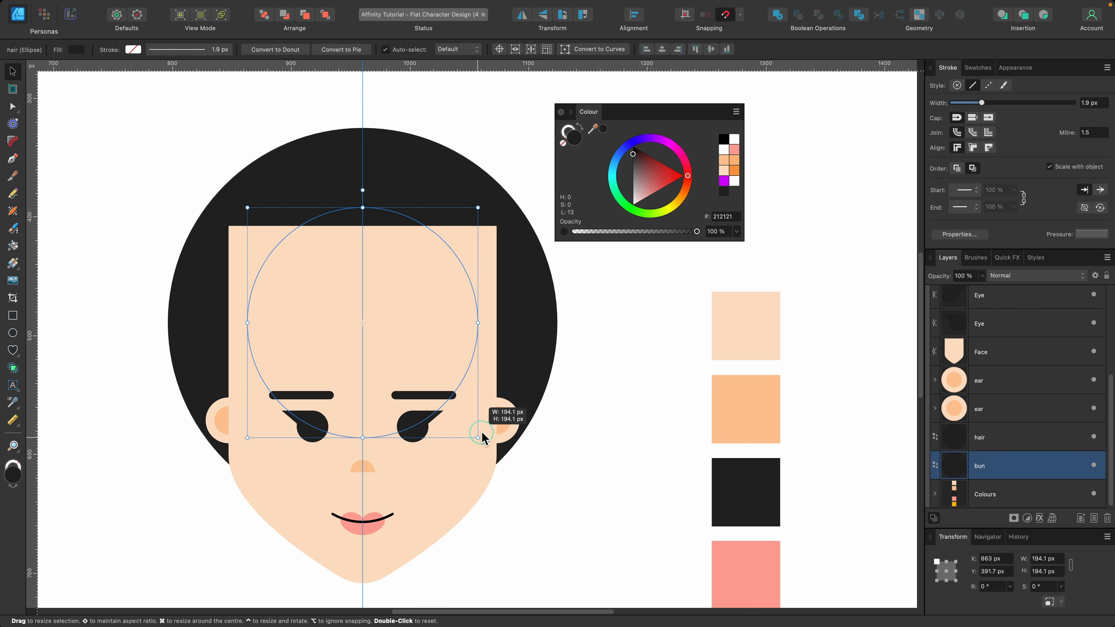
left_click_drag(428, 370, 428, 217)
scroll(428, 217, "up", 3)
left_click_drag(487, 408, 450, 348)
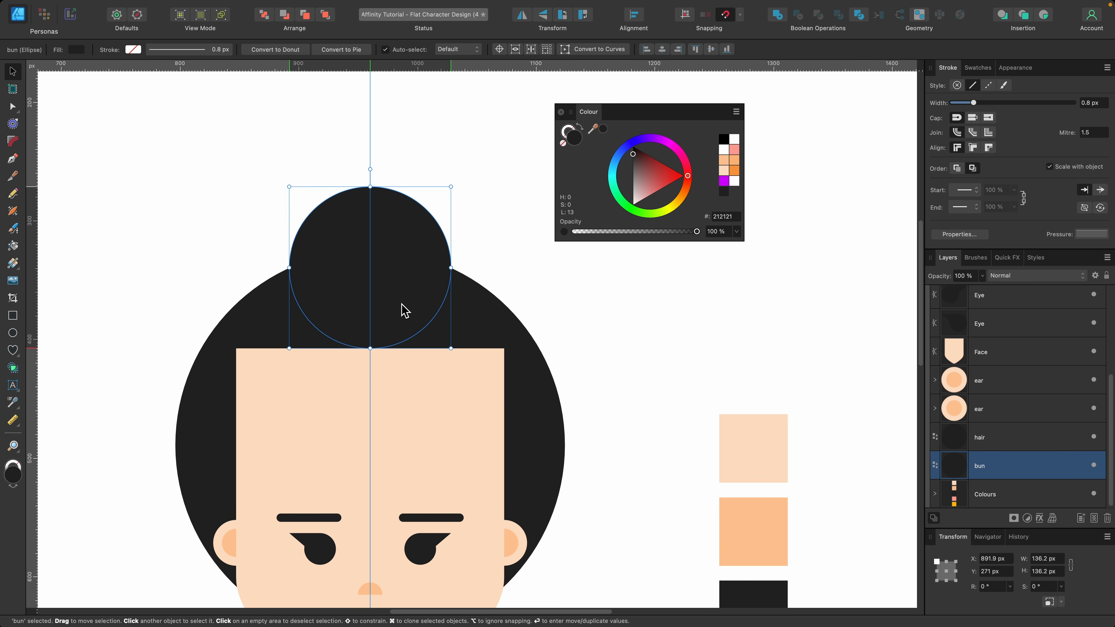
Duplicate the bun circle, fill the upper copy with purple CE00FF and shift it down to about Y 300 px as a hair band.
key("super+c")
key("super+v")
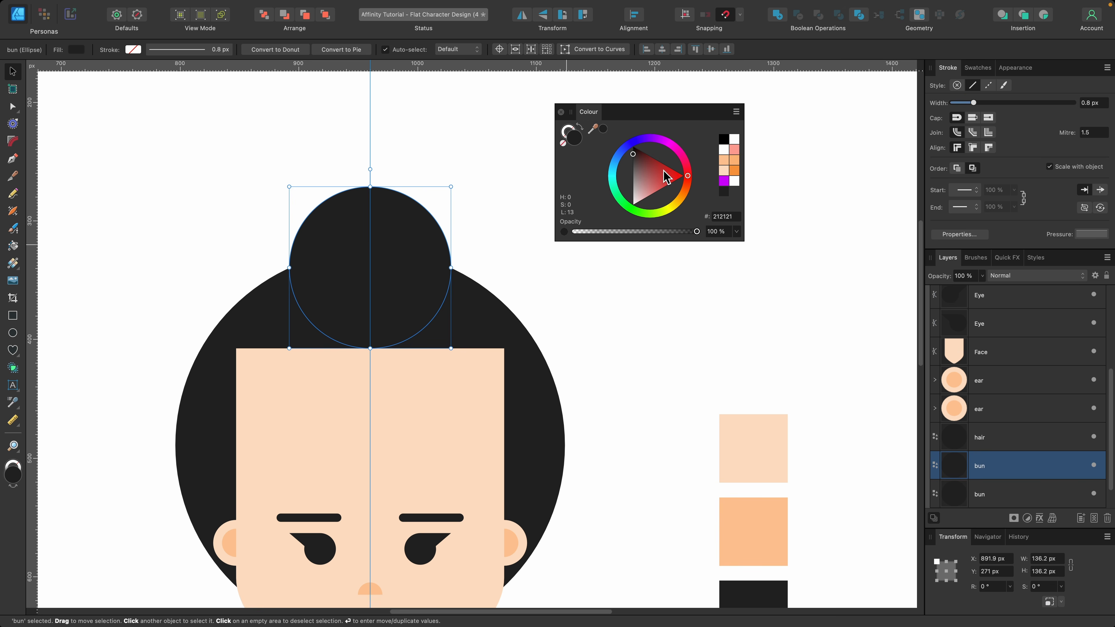
left_click(722, 182)
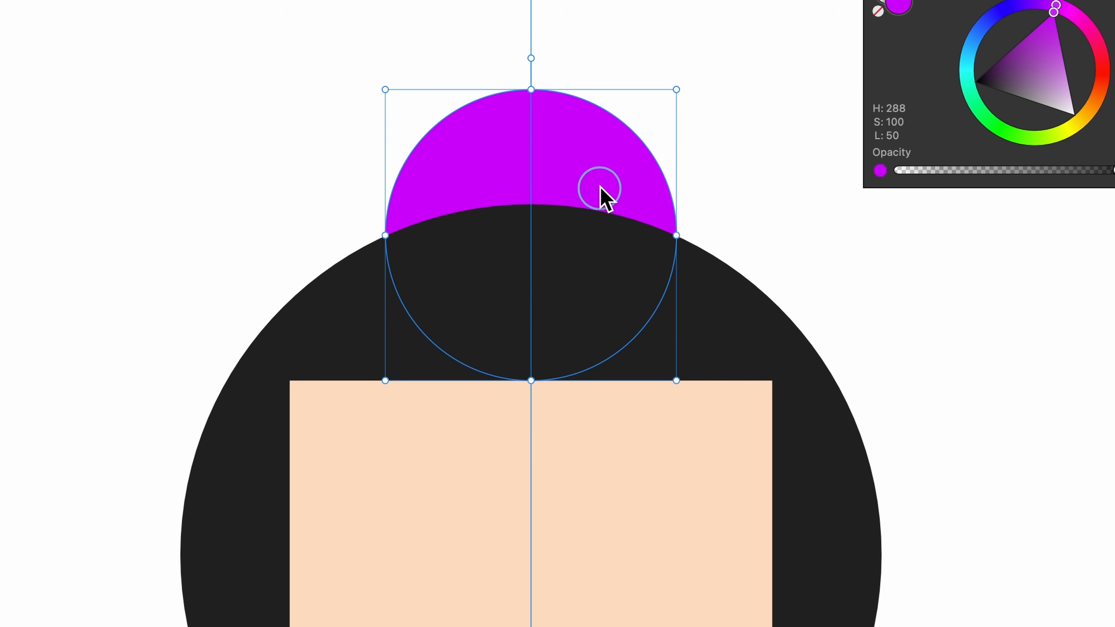
left_click_drag(409, 245, 410, 273)
left_click_drag(602, 240, 602, 250)
scroll(831, 341, "down", 3)
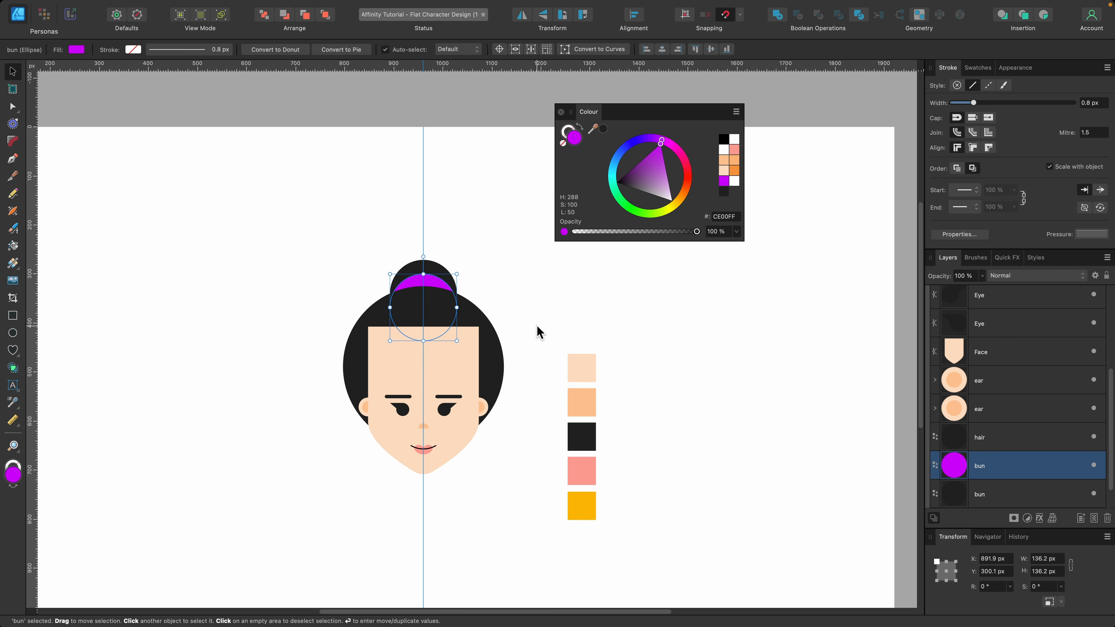
Add a node on the left edge of the Face curve, just above the eyebrow.
scroll(517, 332, "up", 3)
left_click(461, 367)
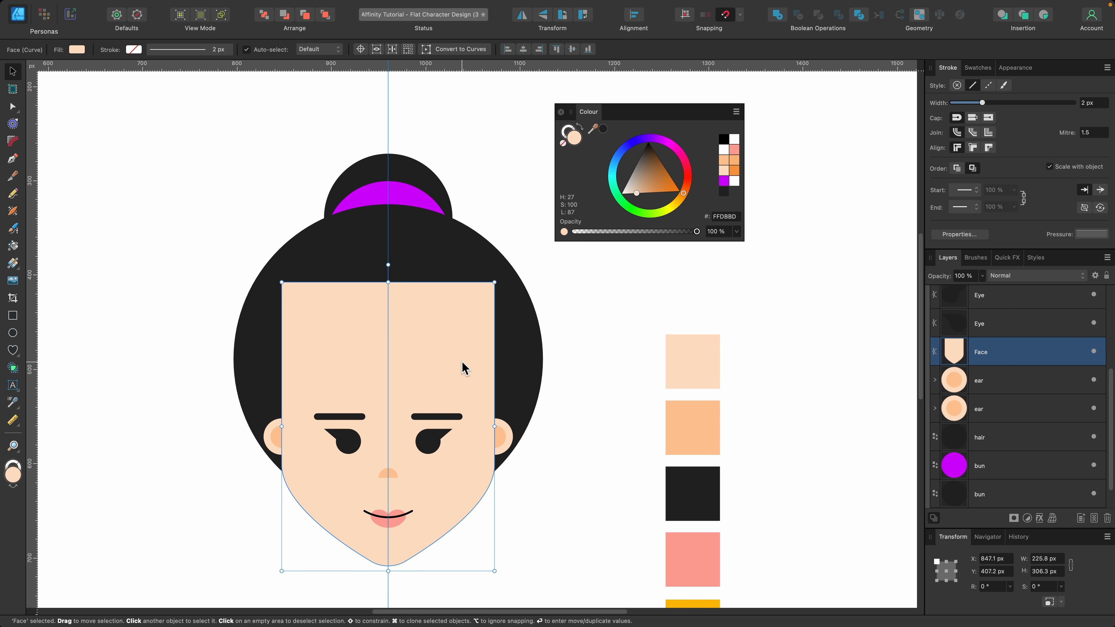
scroll(428, 389, "up", 3)
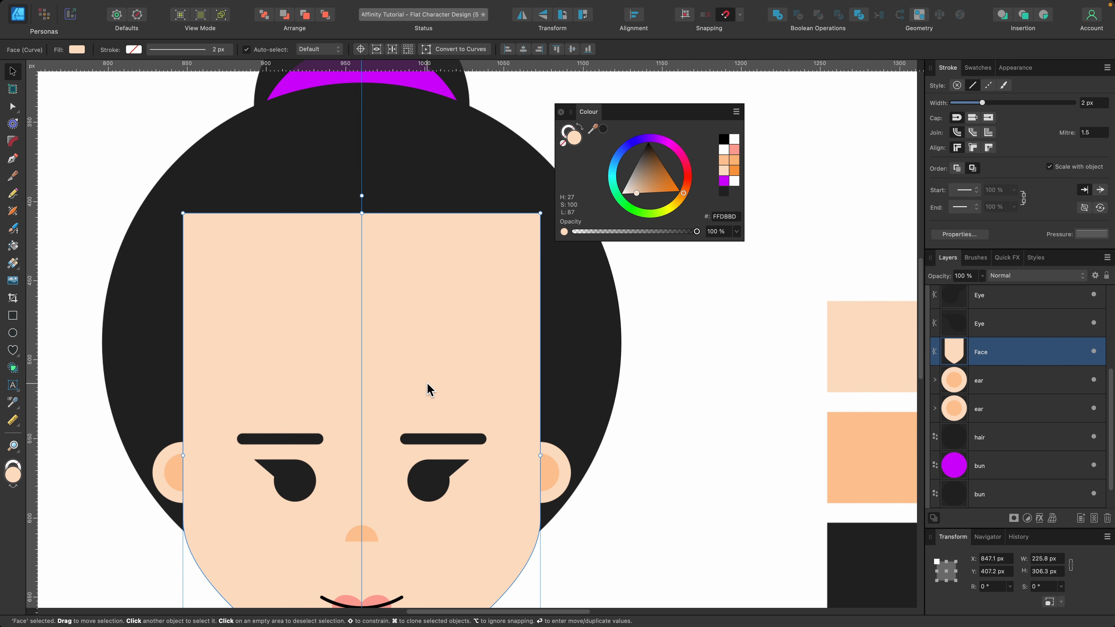
scroll(504, 250, "down", 3)
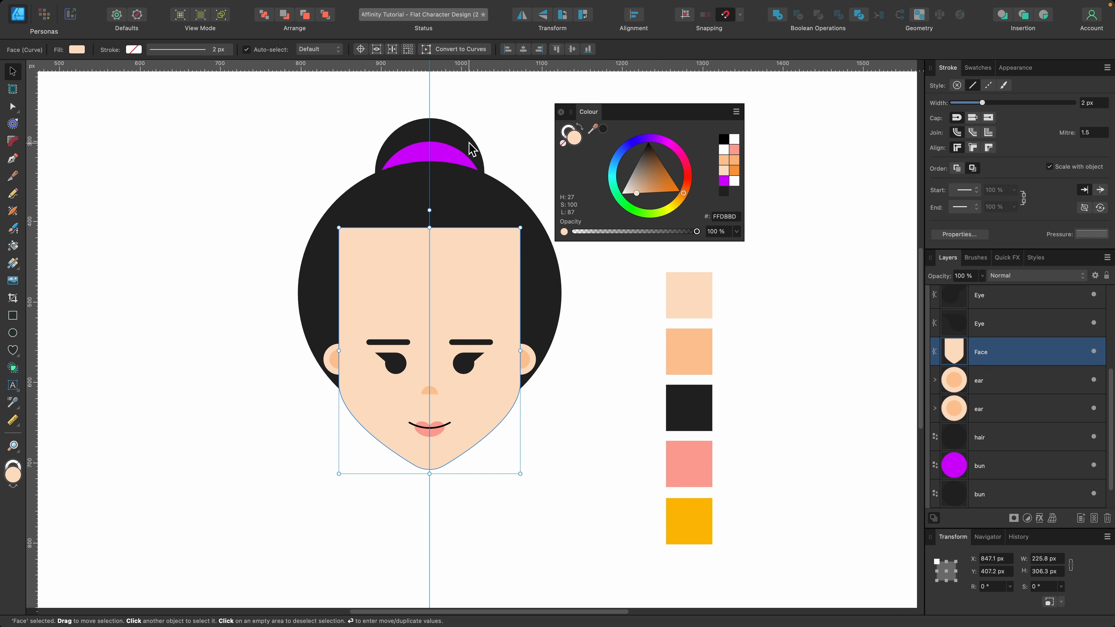
scroll(437, 336, "up", 5)
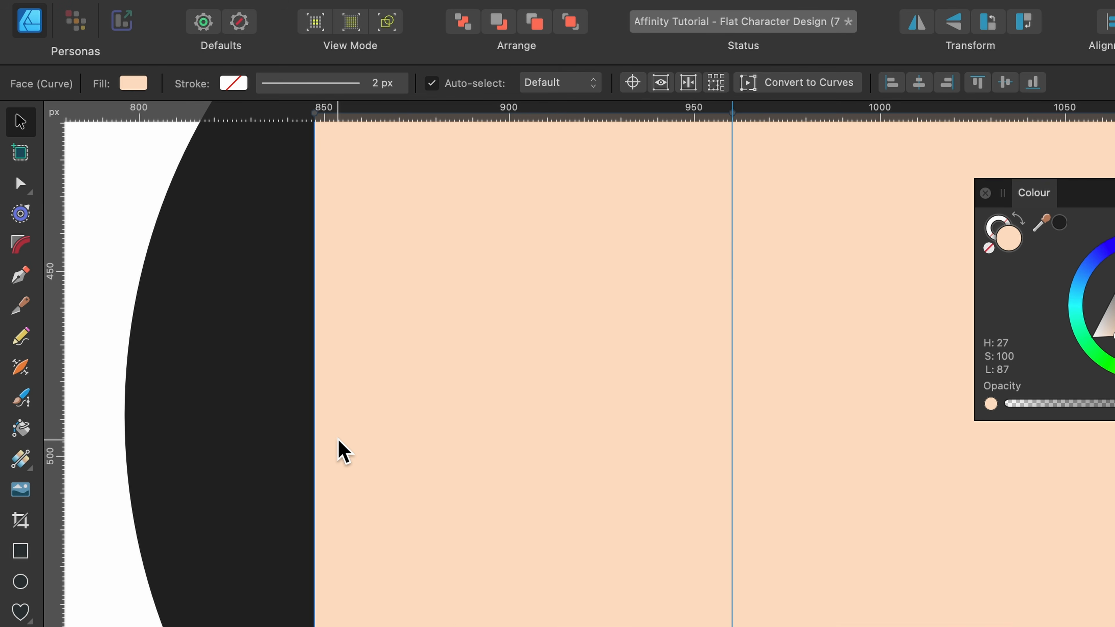
left_click(20, 184)
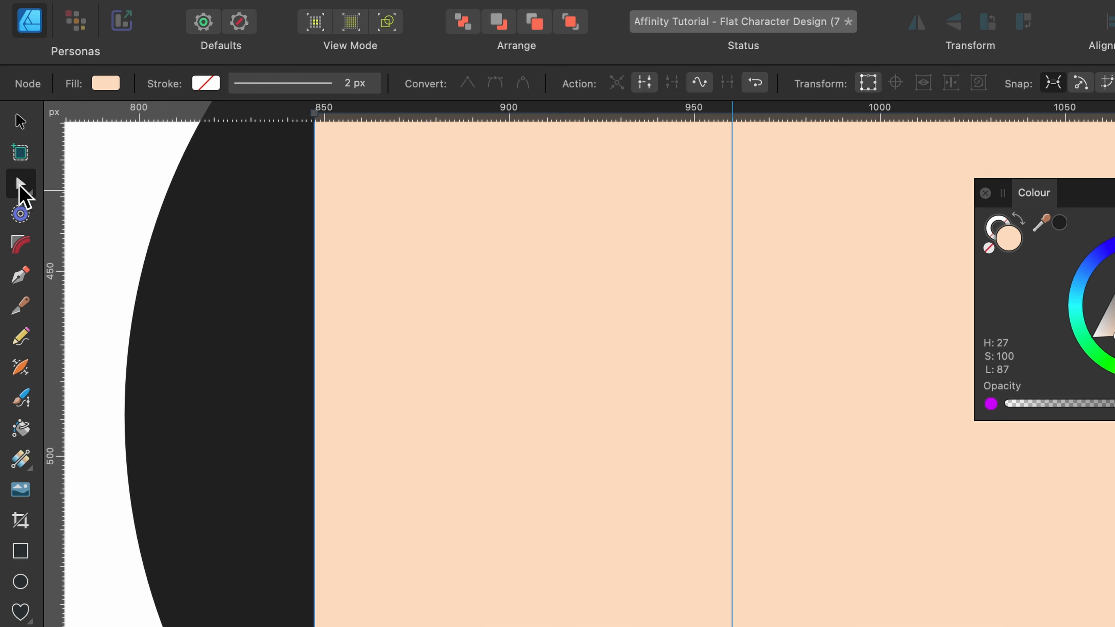
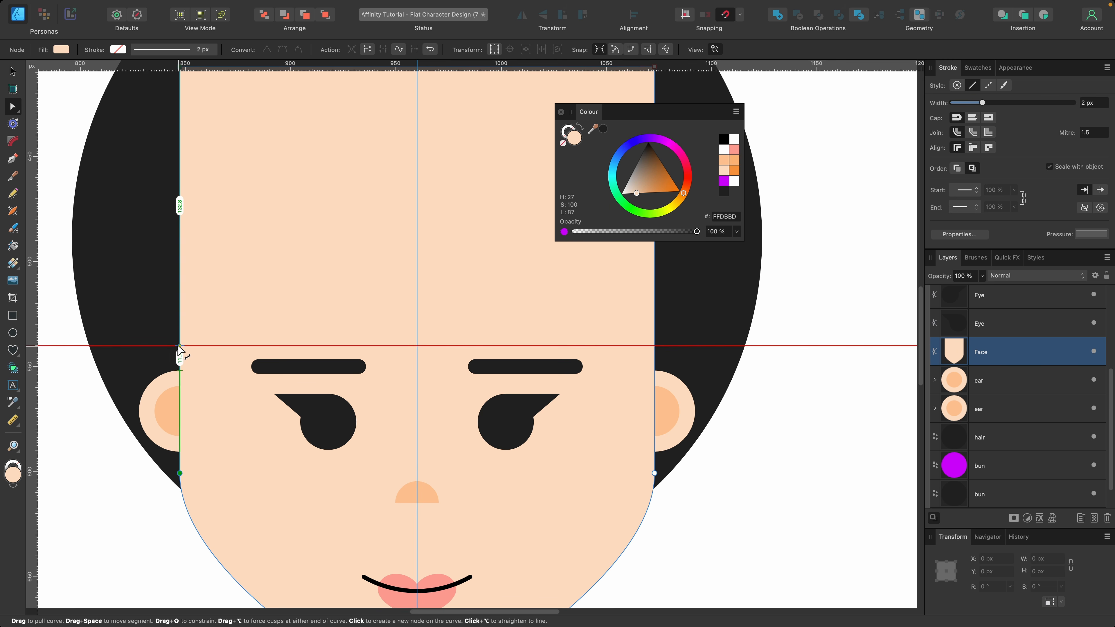
left_click(180, 346)
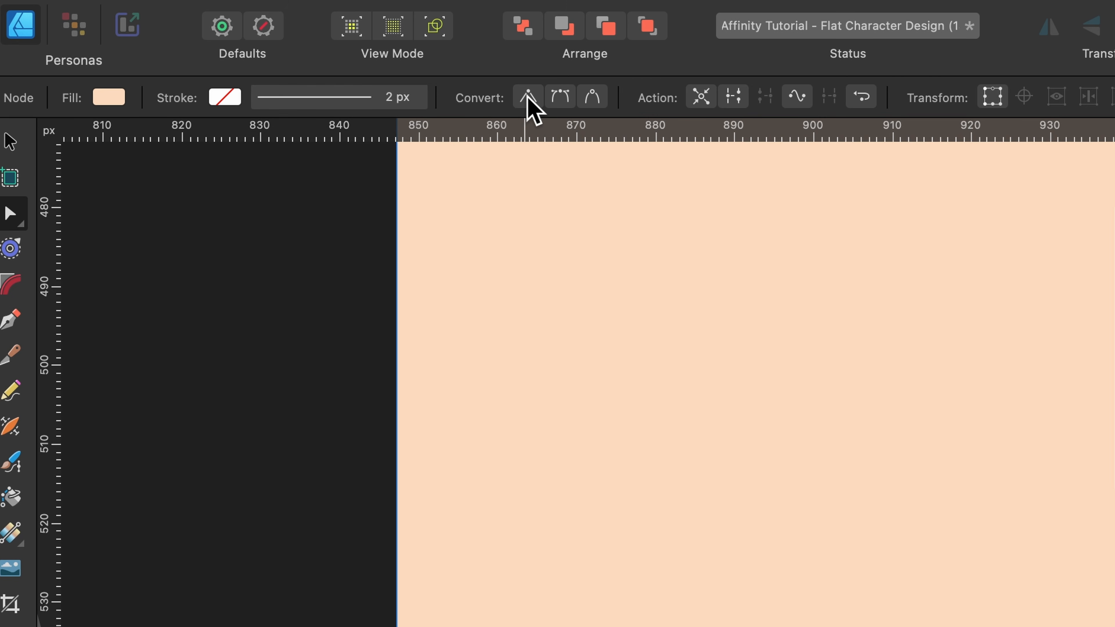
Add a matching node on the face's right edge, level with the left one, keeping both as sharp nodes.
scroll(256, 356, "down", 3)
scroll(256, 356, "right", 3)
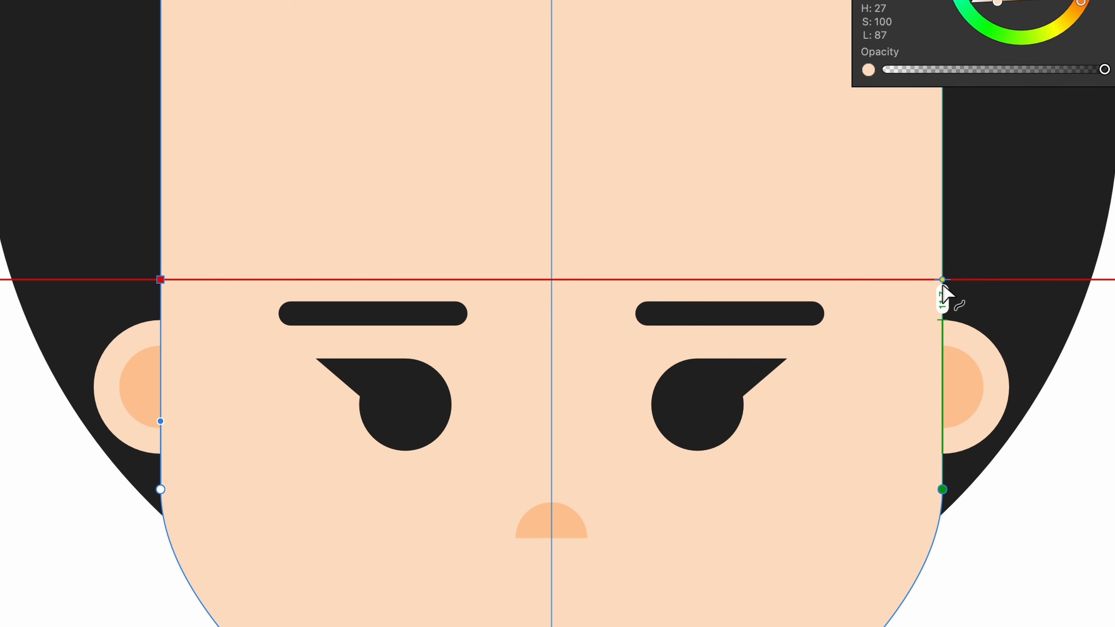
left_click(942, 287)
Turn the flat forehead into a point by moving the top-left corner node onto the centre guide and deleting the top-right corner node.
scroll(943, 286, "up", 3)
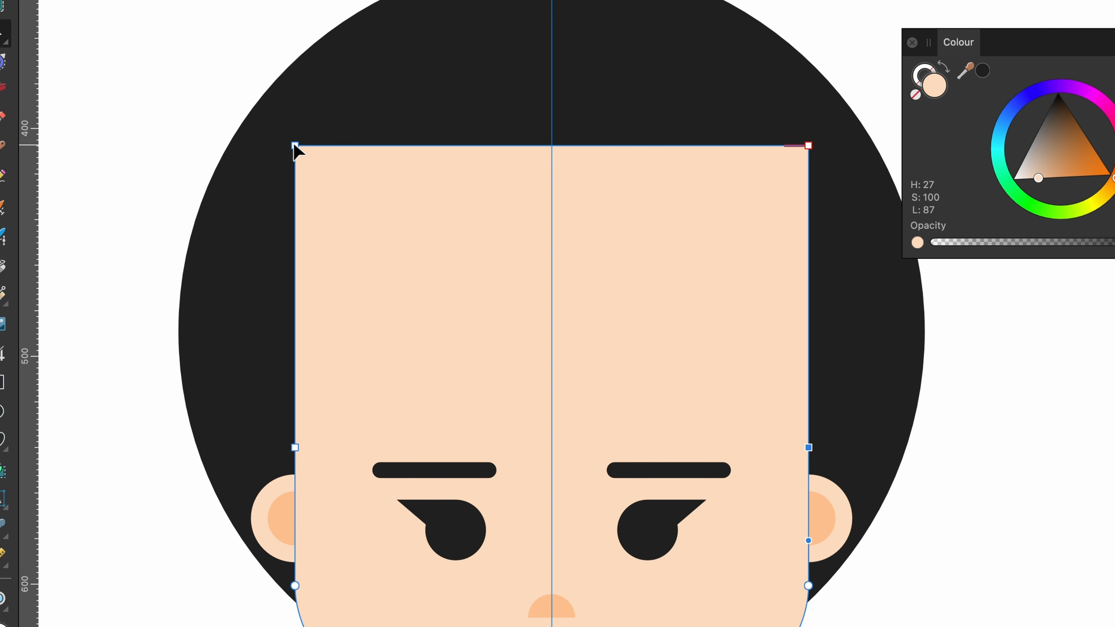
left_click_drag(294, 146, 552, 145)
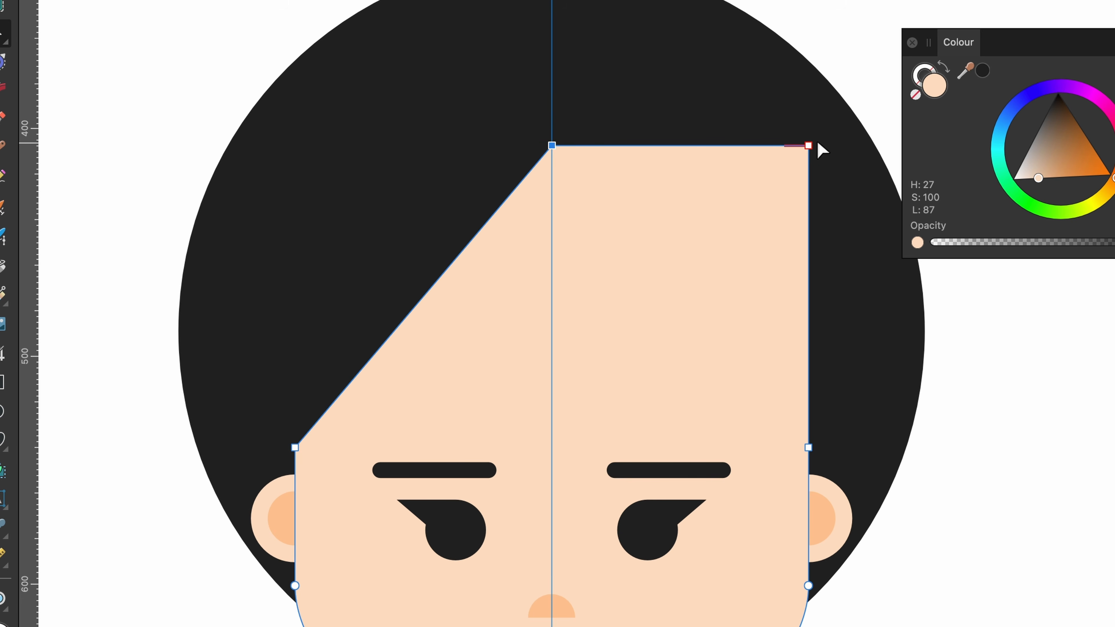
left_click(808, 146)
key("Delete")
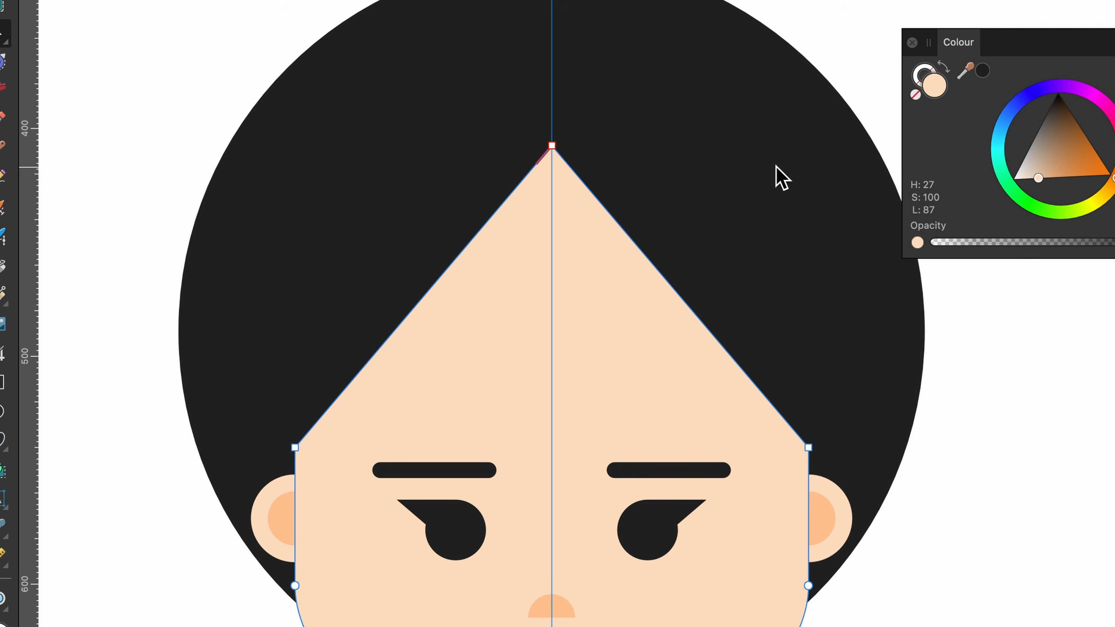
Lower the forehead peak along the centre guide and bend both slanted edges inward into a curved, parted hairline.
left_click_drag(552, 146, 560, 244)
left_click_drag(435, 336, 468, 373)
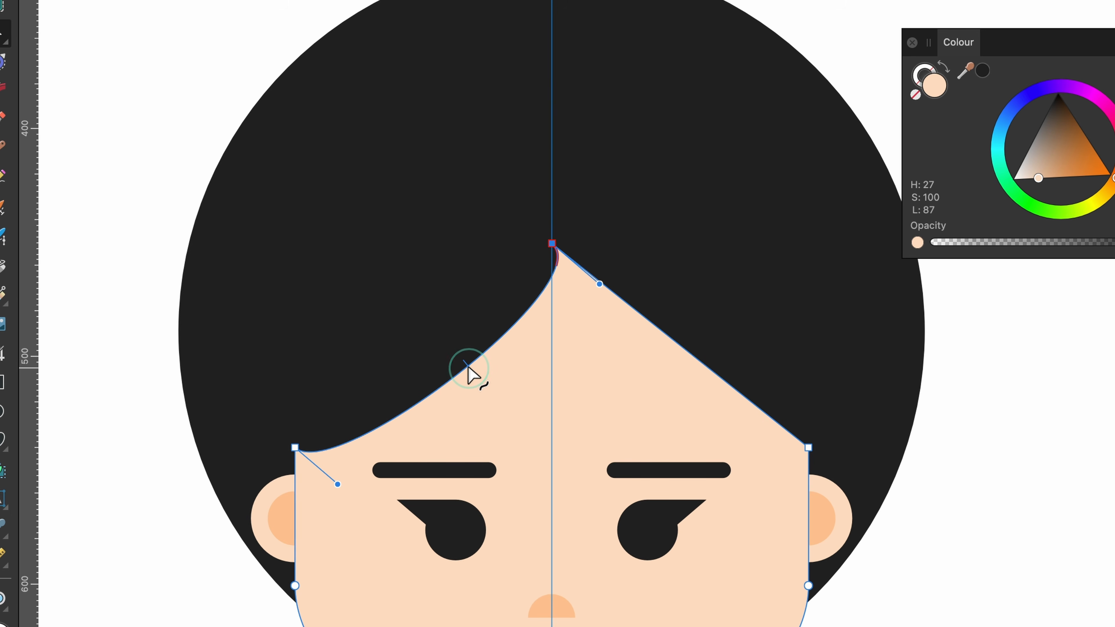
left_click_drag(337, 484, 395, 434)
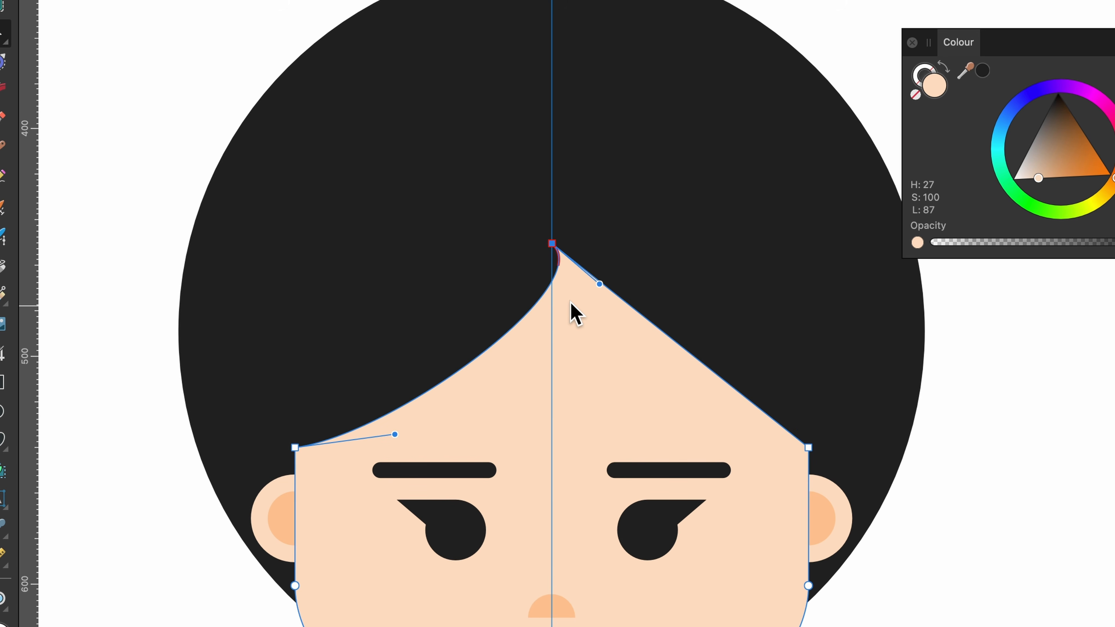
left_click_drag(598, 285, 531, 351)
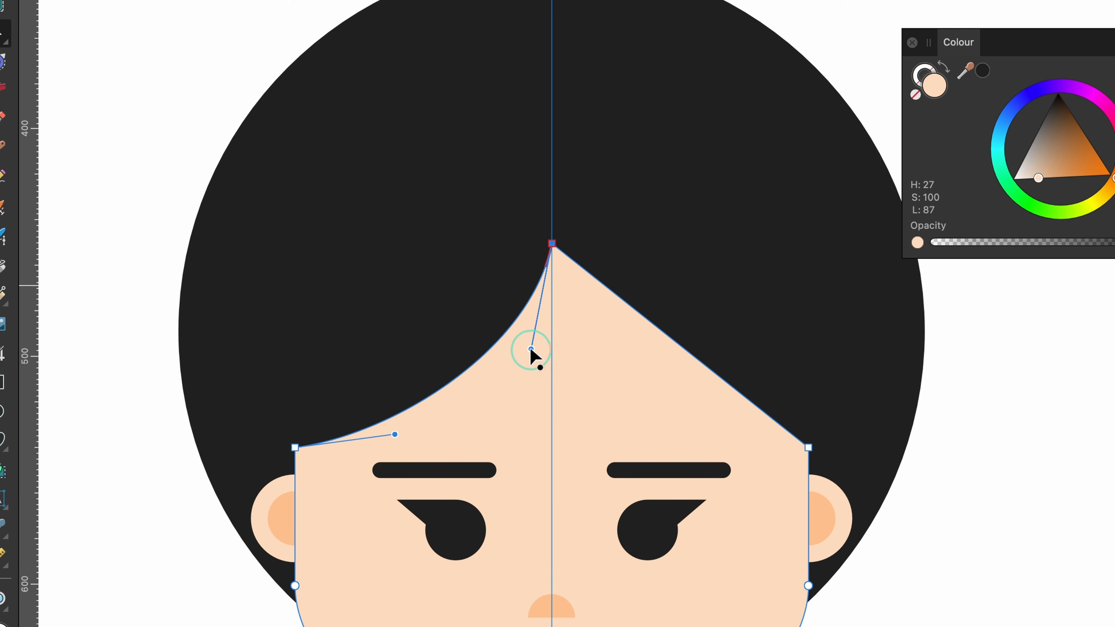
left_click_drag(672, 346, 660, 378)
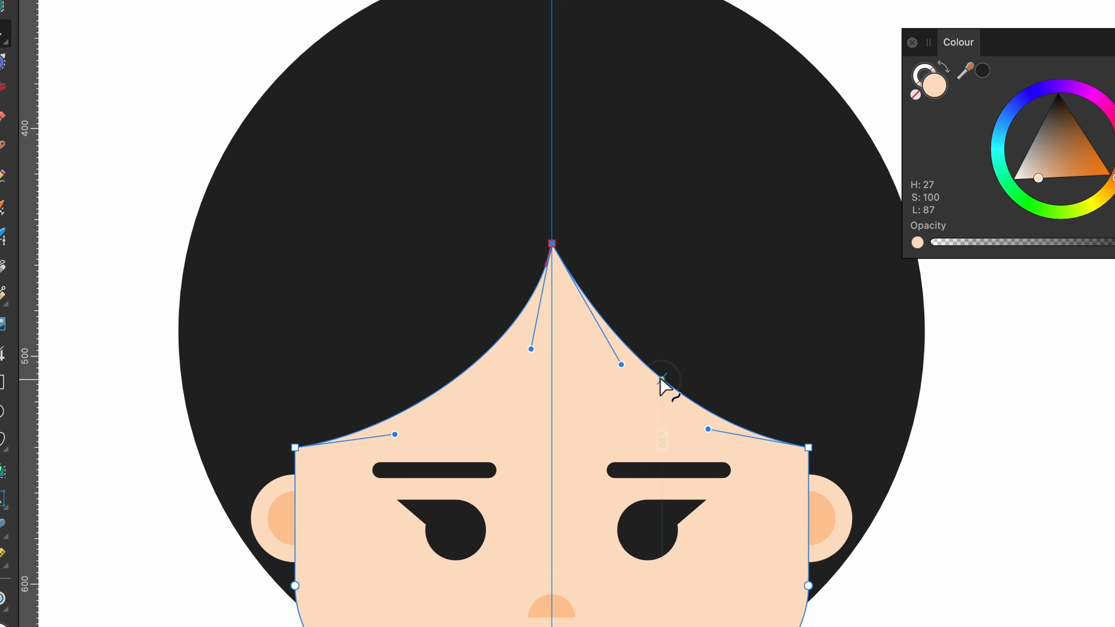
scroll(660, 378, "down", 3)
key("v")
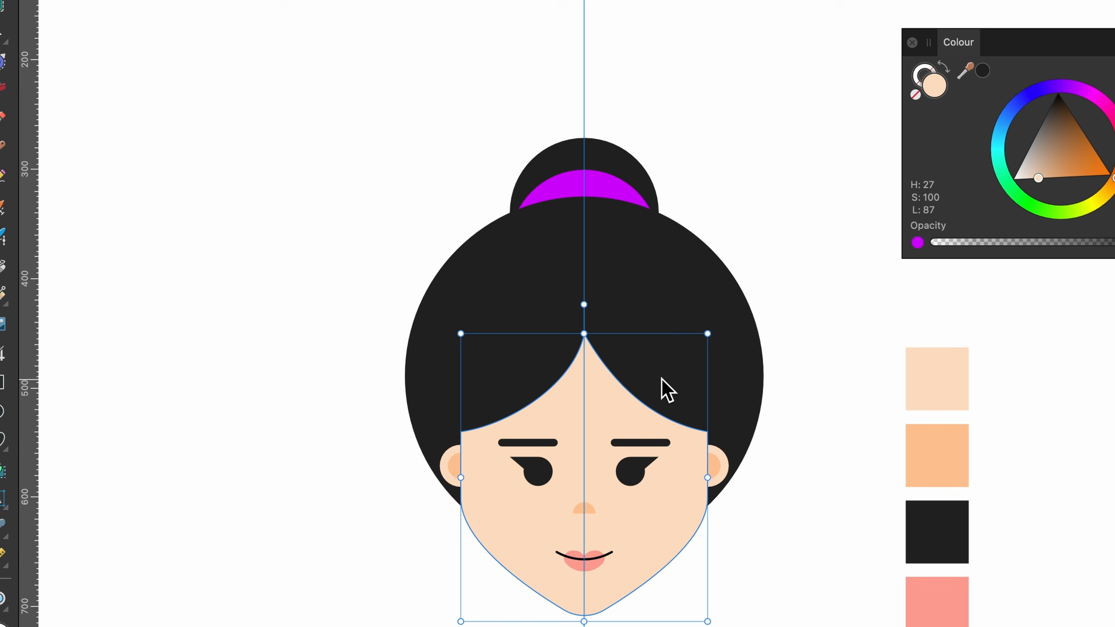
Scale the hair and both bun circles together to about 290 × 338 px and lower them to about Y 331 px around the face.
scroll(695, 316, "up", 2)
left_click(695, 317)
left_click(605, 171, "shift")
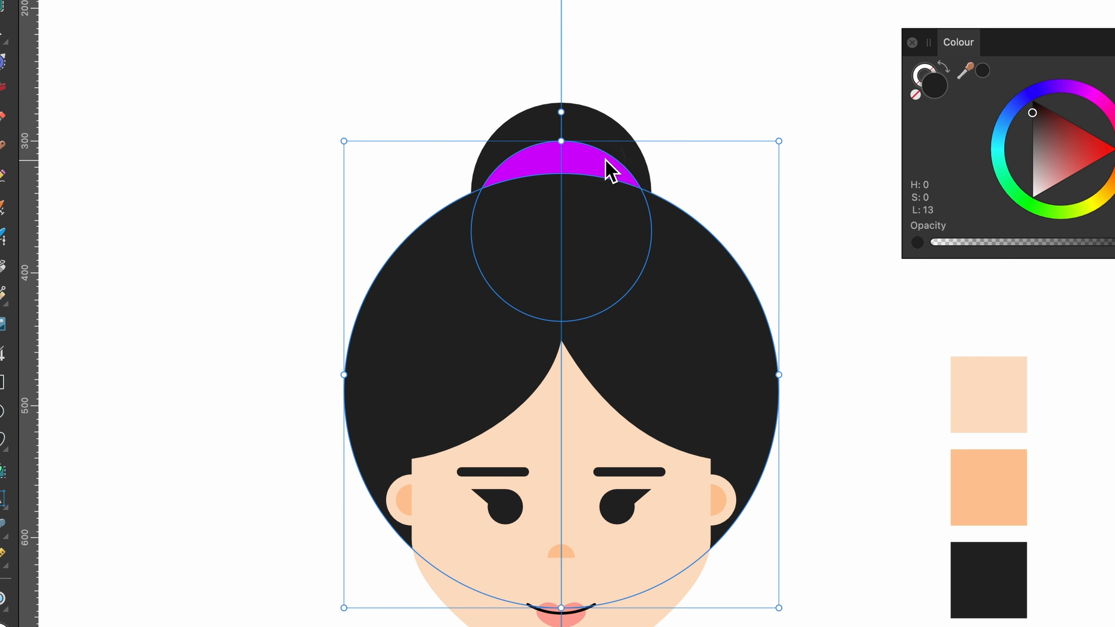
left_click(610, 142, "shift")
left_click_drag(768, 111, 743, 167)
left_click_drag(658, 299, 658, 321)
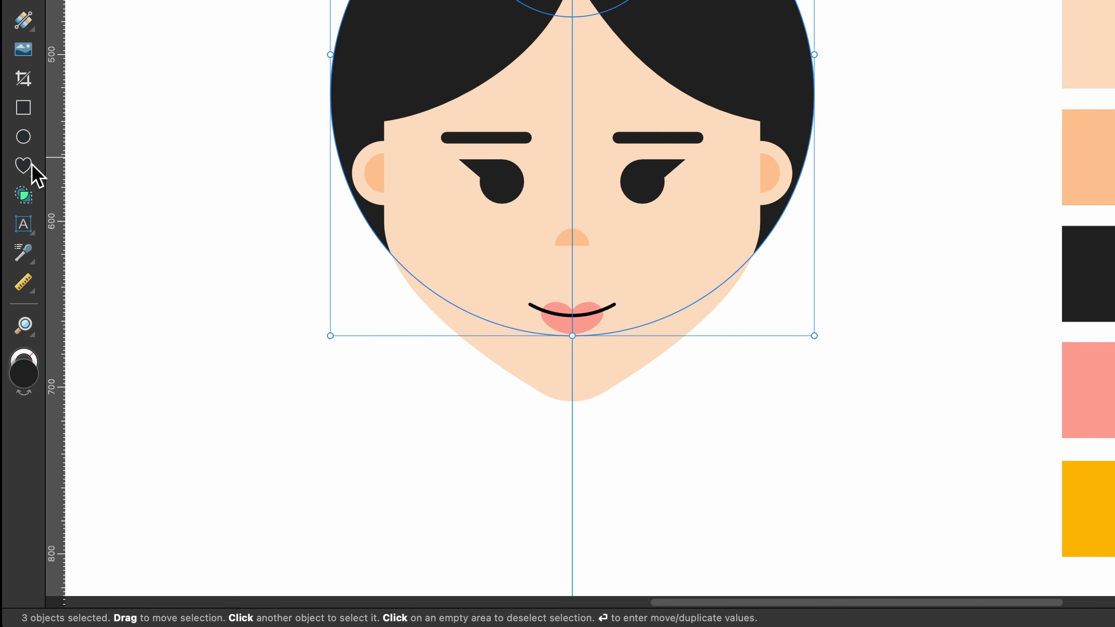
Draw a trapezoid neck behind the chin and size it to about 129 × 81 px, centred on the guide.
left_click(28, 167)
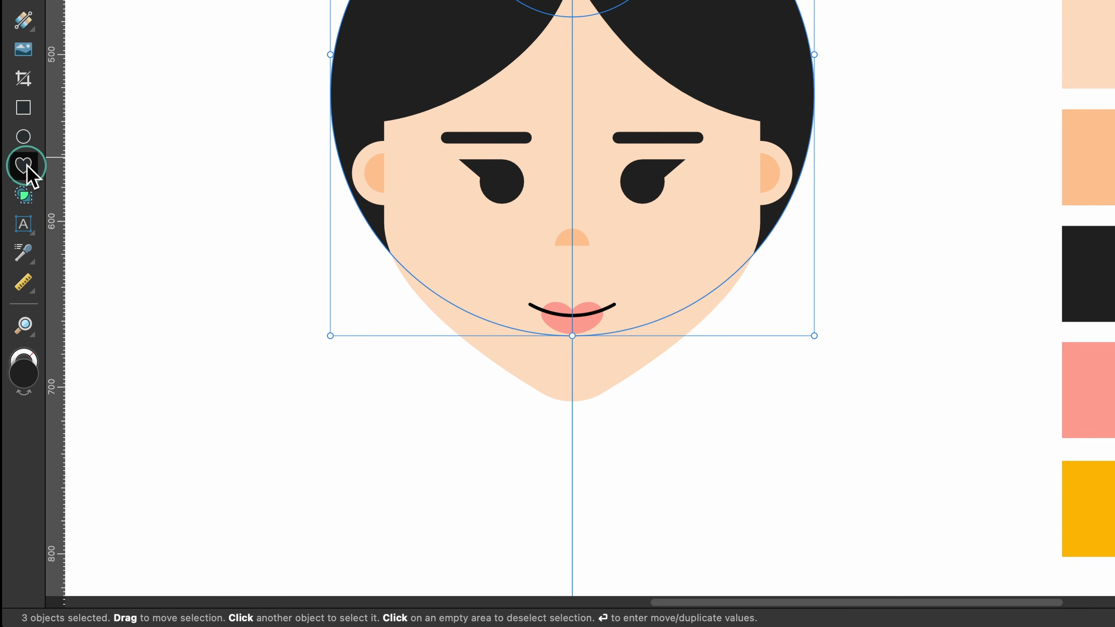
left_click_drag(27, 169, 137, 216)
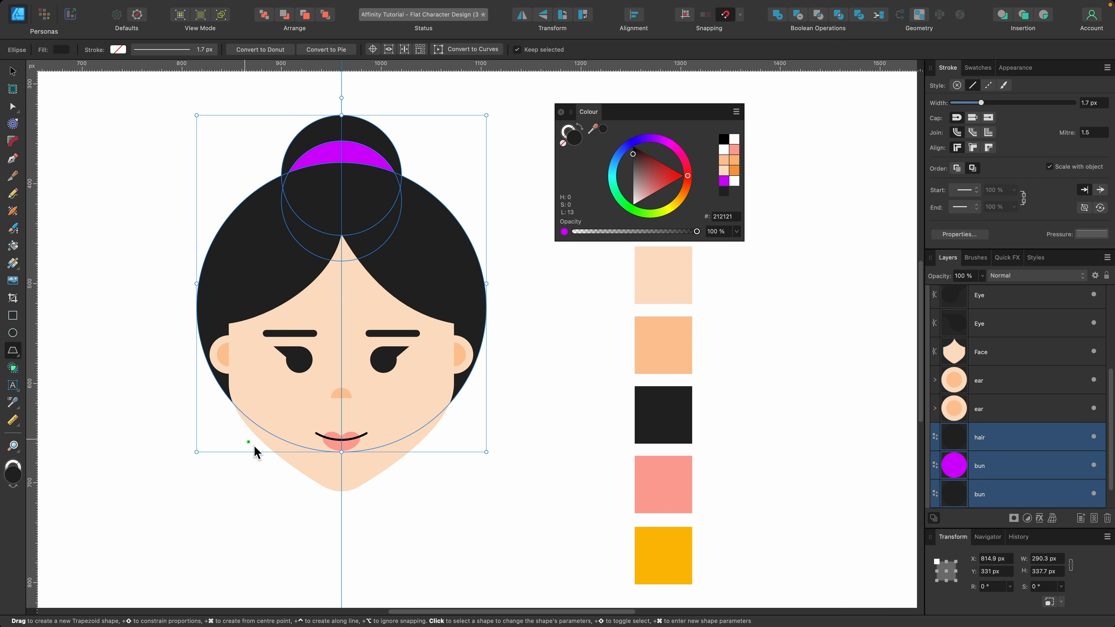
left_click_drag(248, 427, 413, 571)
key("v")
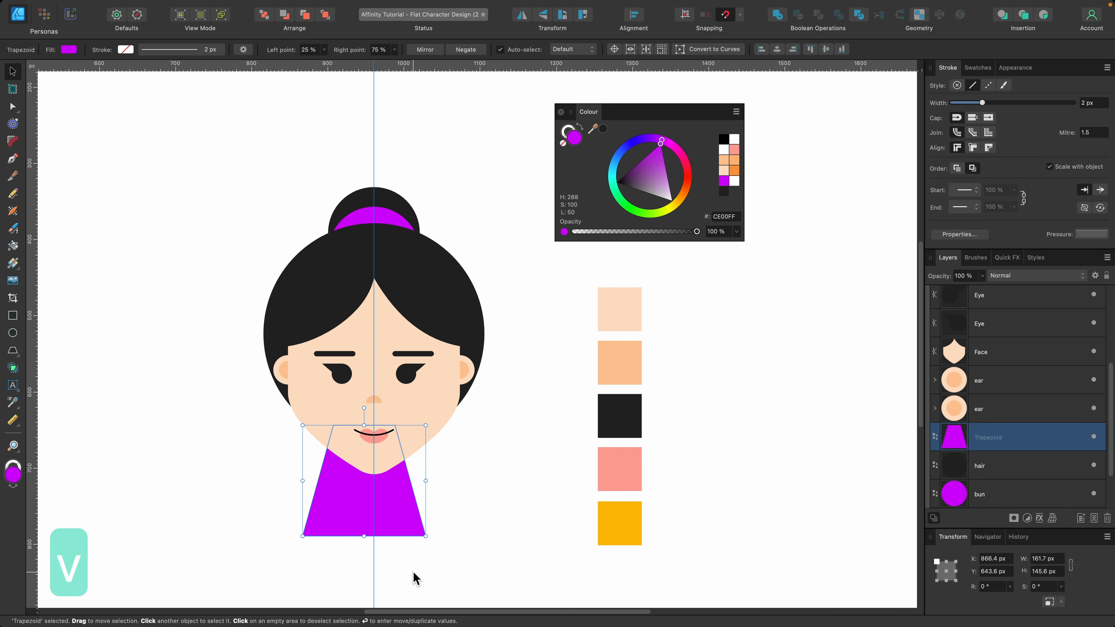
scroll(413, 572, "up", 2)
left_click_drag(332, 513, 335, 450)
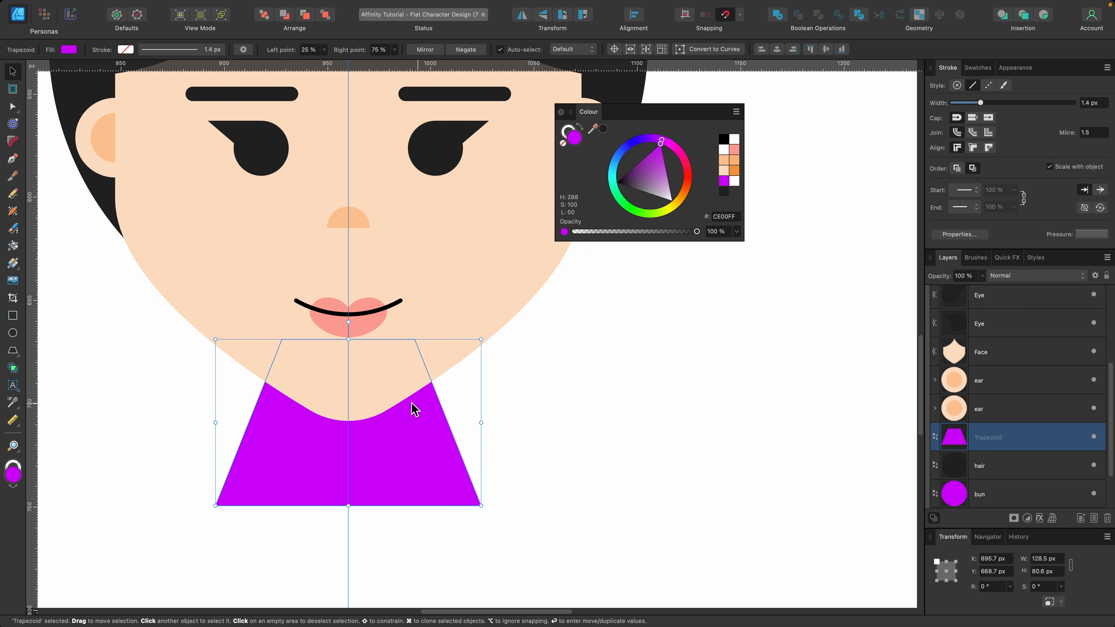
Fill the neck trapezoid with the skin colour FFDBBD sampled from the face.
scroll(410, 443, "down", 2)
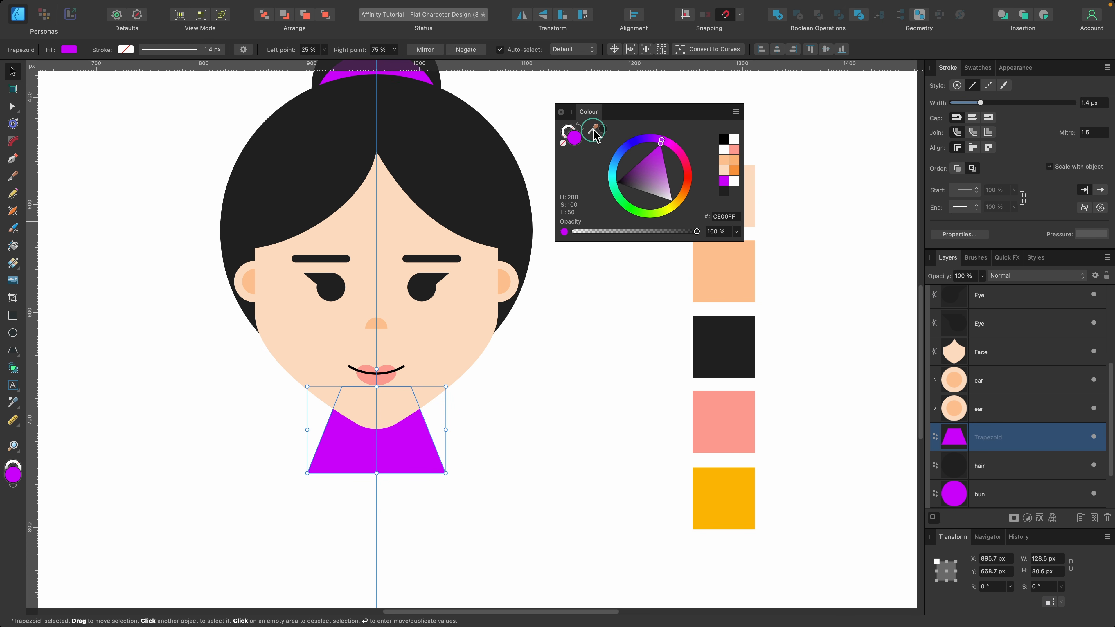
left_click_drag(595, 132, 443, 330)
left_click(603, 129)
scroll(381, 452, "up", 1)
scroll(382, 452, "down", 2)
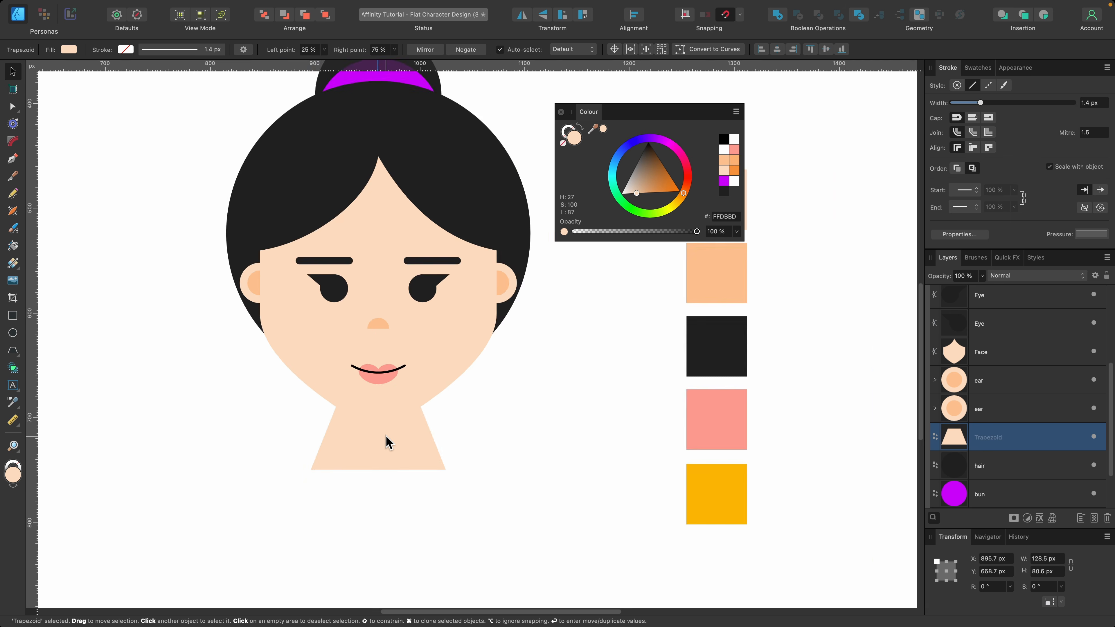
scroll(382, 452, "up", 3)
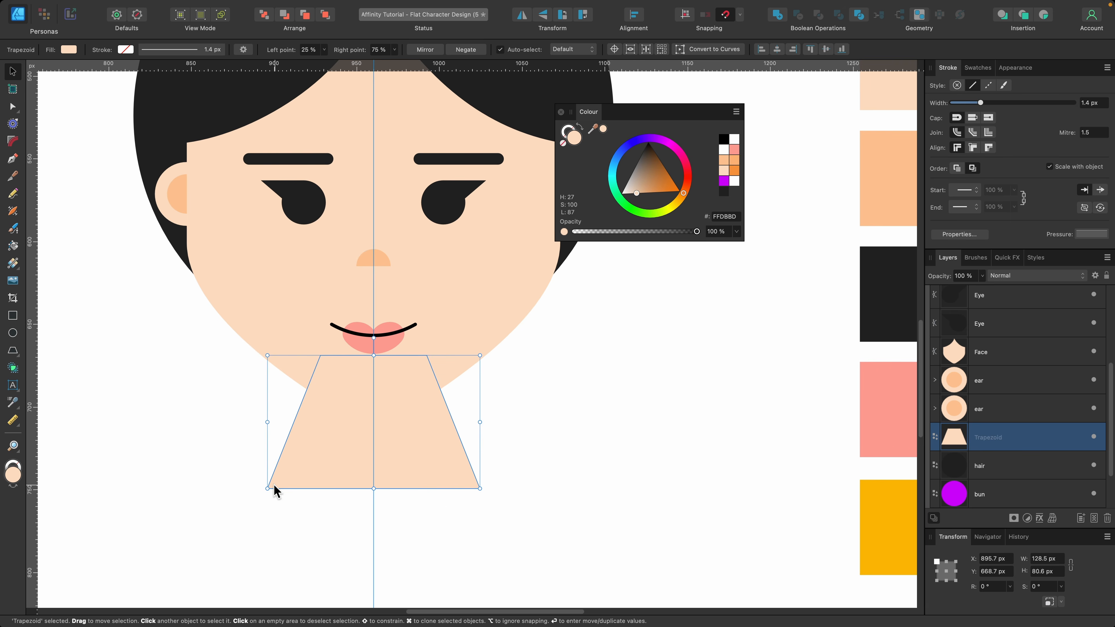
Widen the top edge of the neck trapezoid so its left point is at 8% and its right point at 92%.
scroll(332, 410, "up", 2)
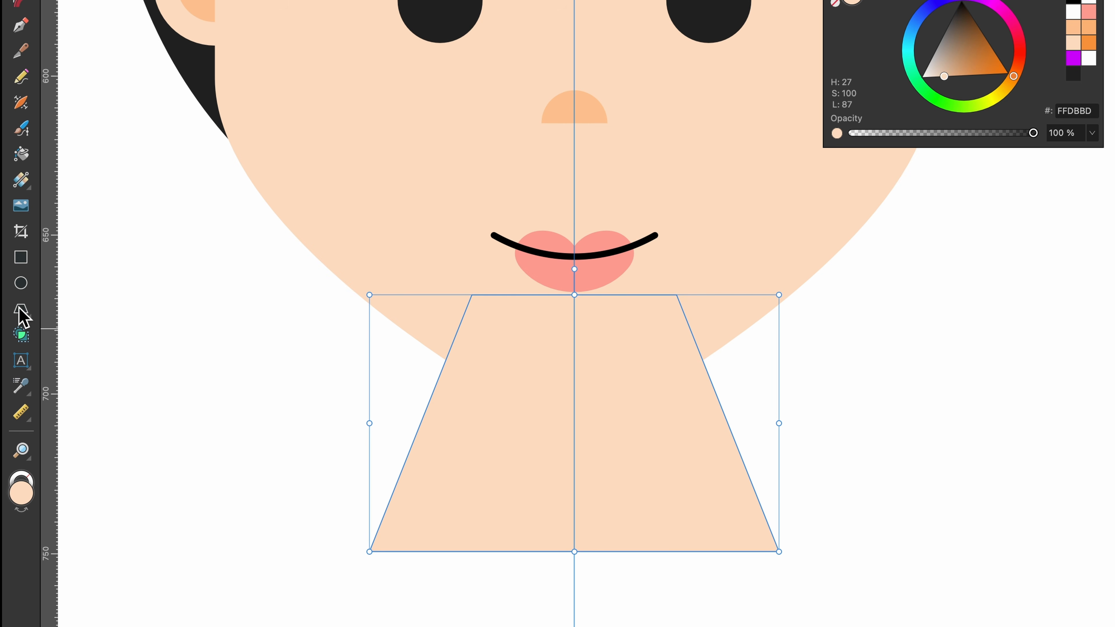
left_click(20, 311)
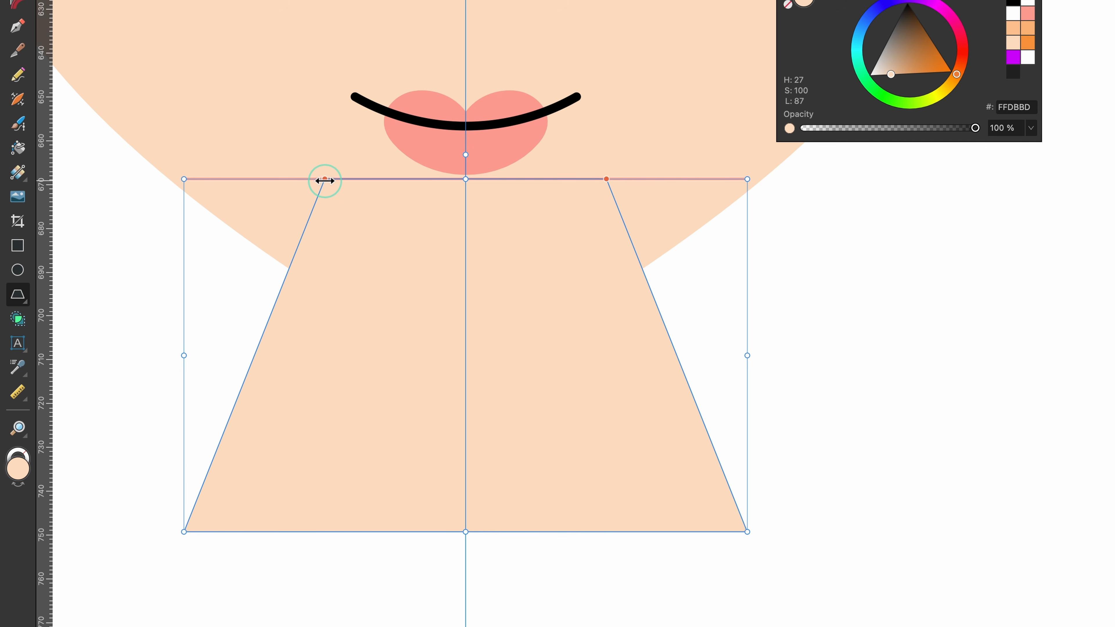
left_click_drag(325, 180, 226, 180)
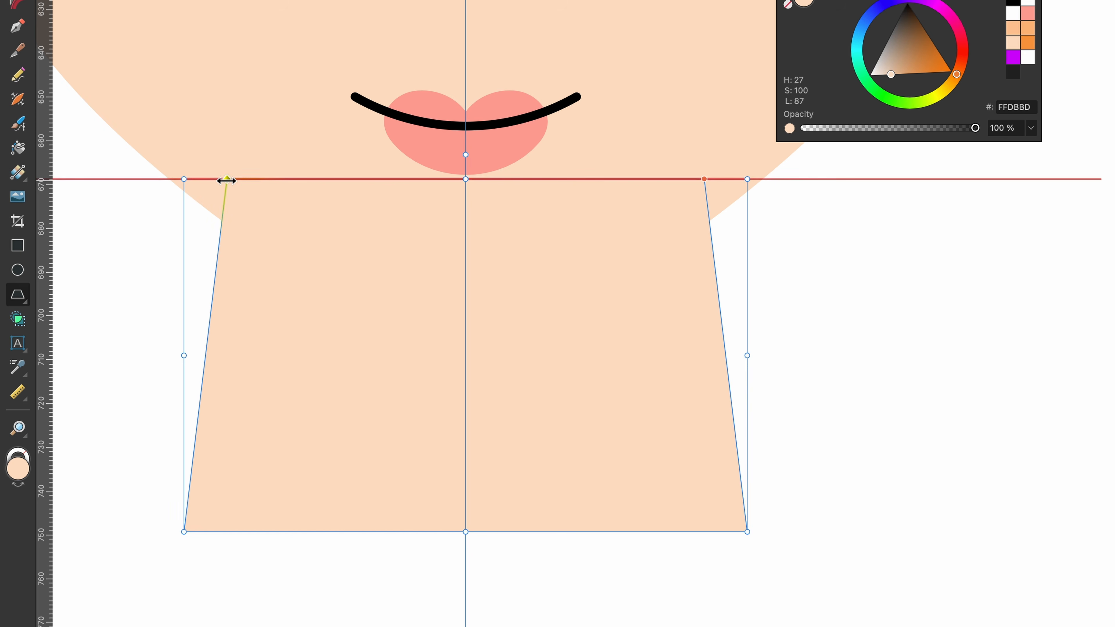
key("v")
scroll(354, 253, "down", 4)
scroll(353, 253, "up", 3)
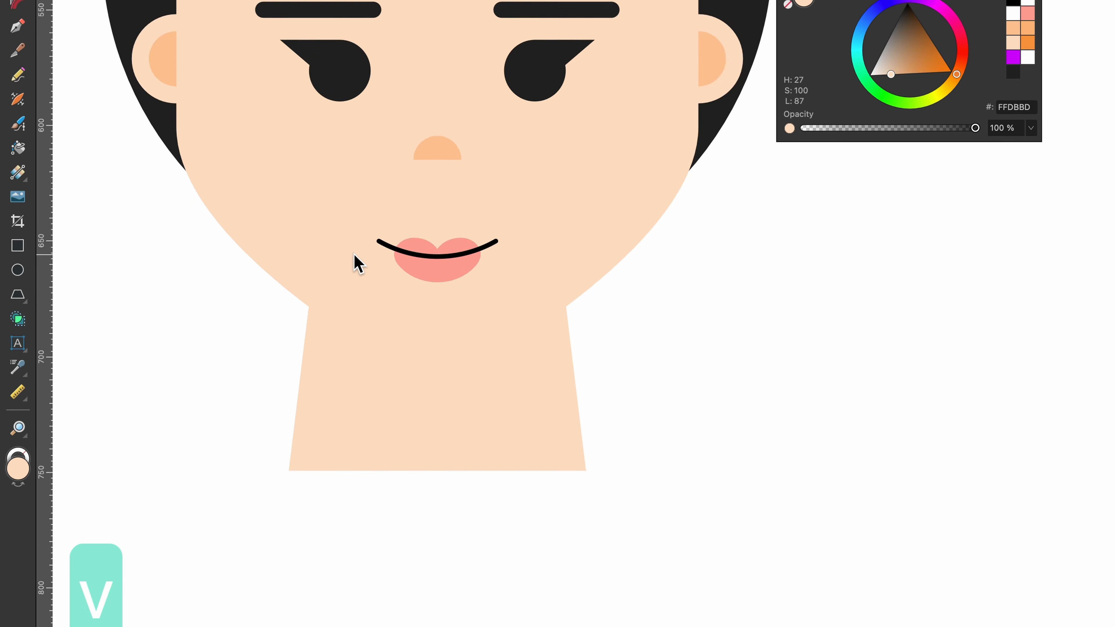
Narrow the neck symmetrically about the centre guide to about 103 px wide.
scroll(354, 254, "down", 3)
left_click(466, 343)
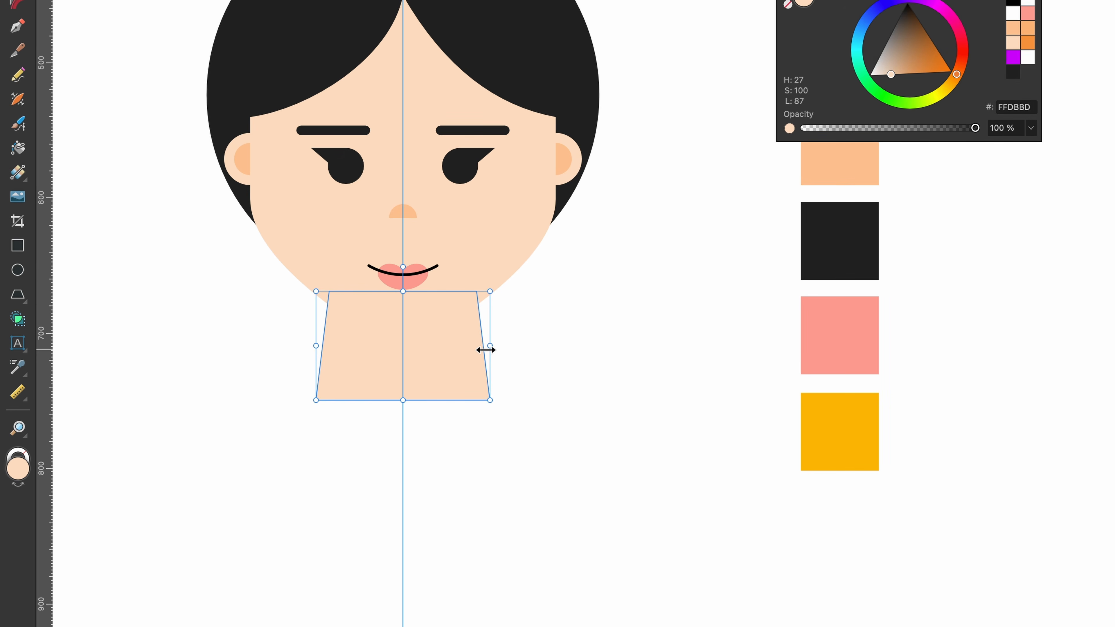
left_click_drag(485, 350, 461, 349)
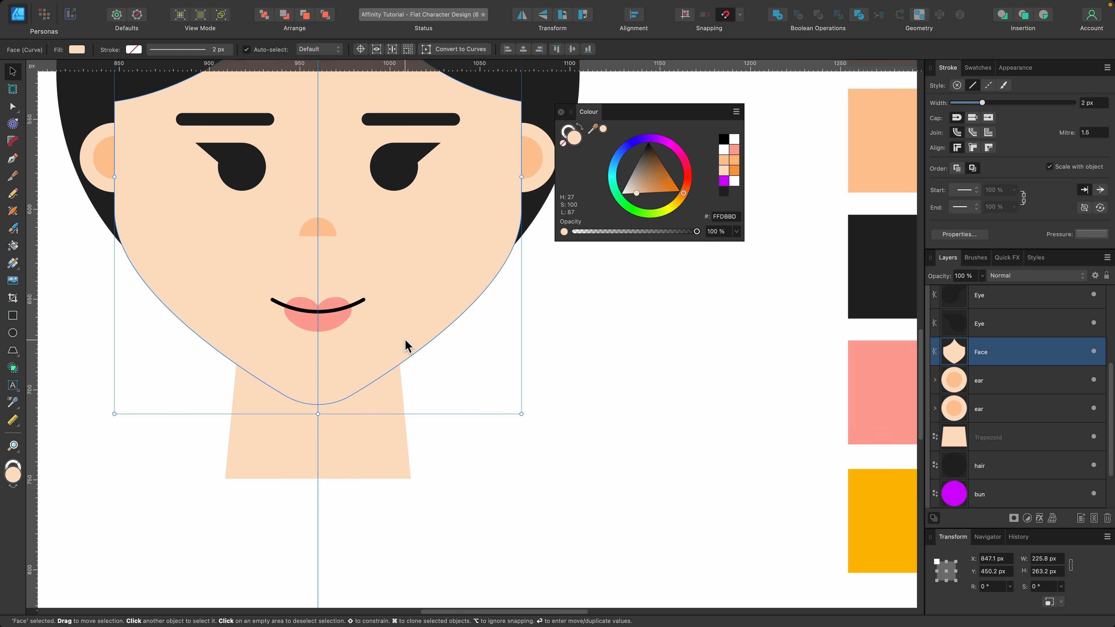
Duplicate the face shape in place and fill the copy with FFBF8B sampled from the darker skin swatch.
key("super+c")
key("super+v")
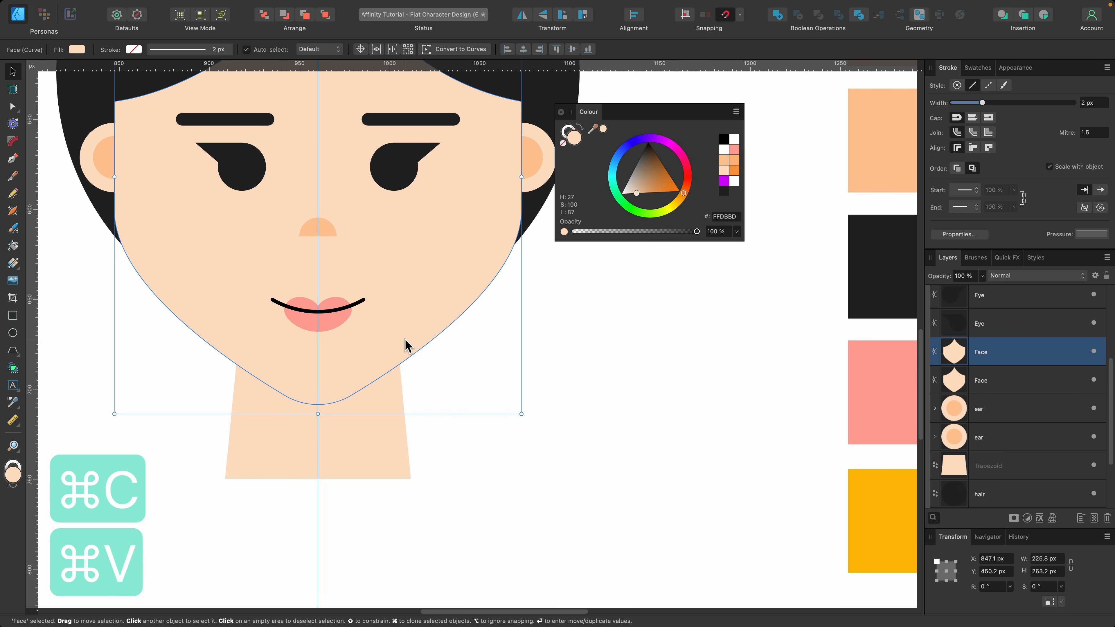
left_click_drag(406, 347, 503, 415)
key("super+z")
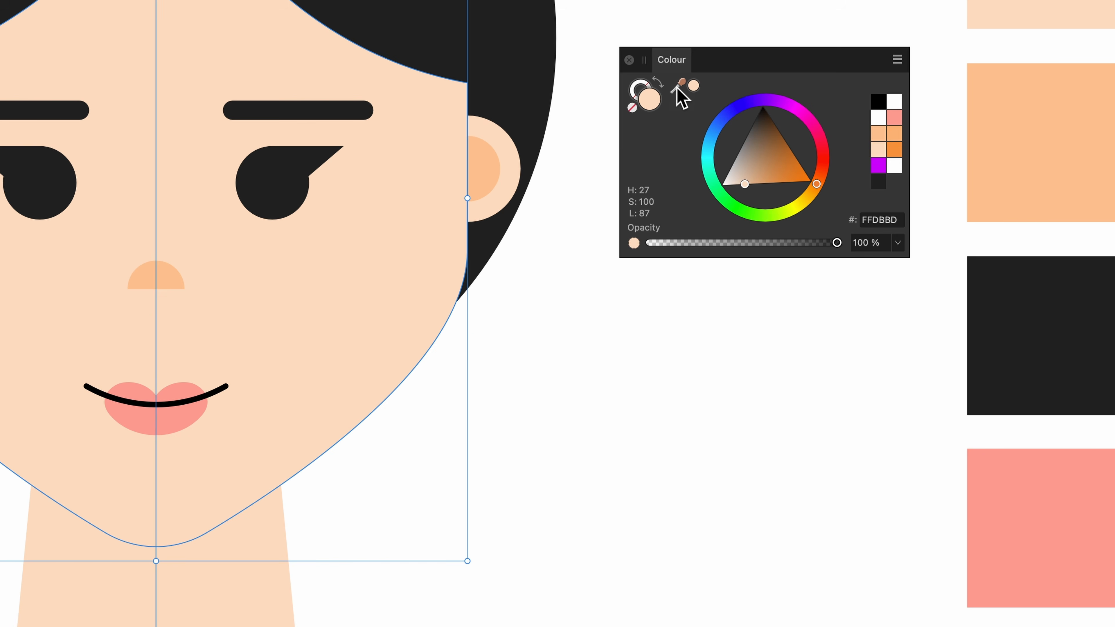
left_click_drag(679, 86, 1025, 107)
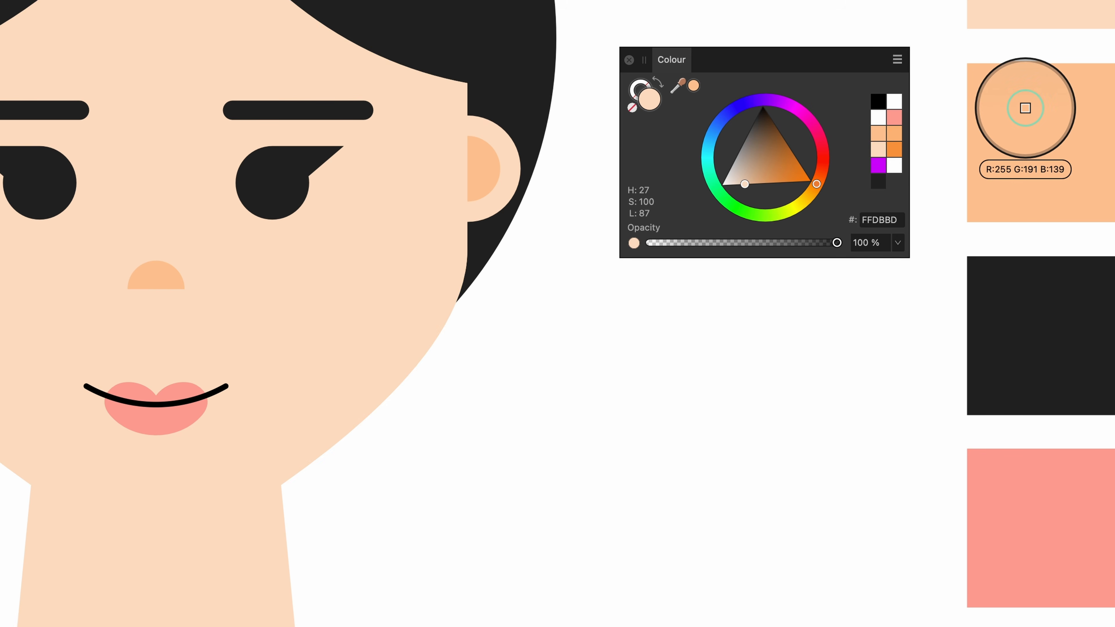
left_click(693, 86)
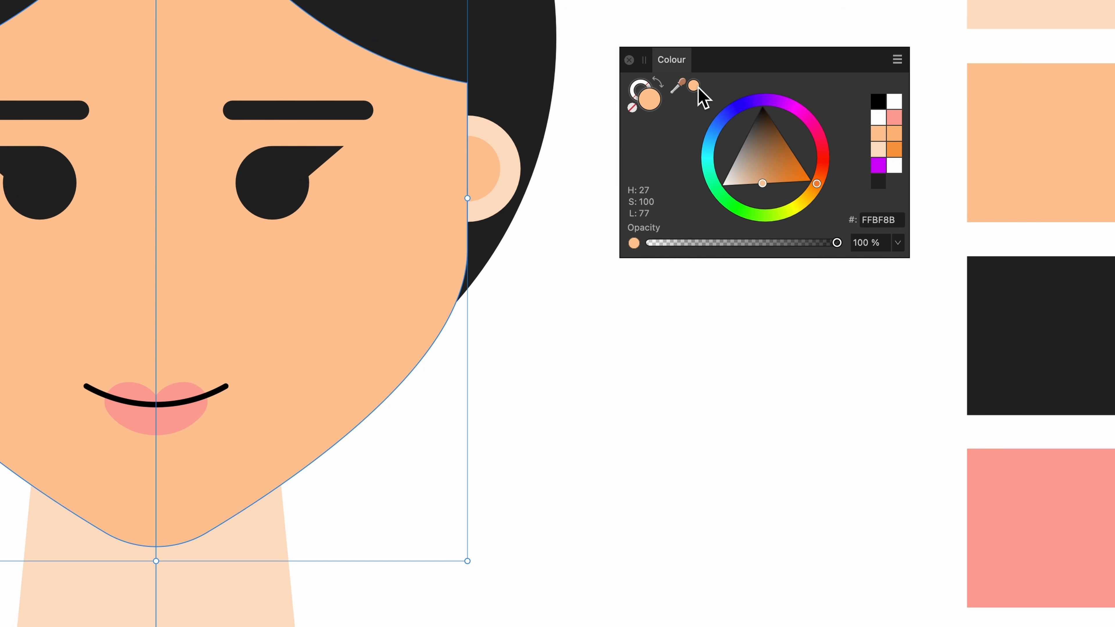
Lower the darker face copy straight down to about Y 466.5 px and rename it Face shadow.
scroll(322, 287, "up", 3)
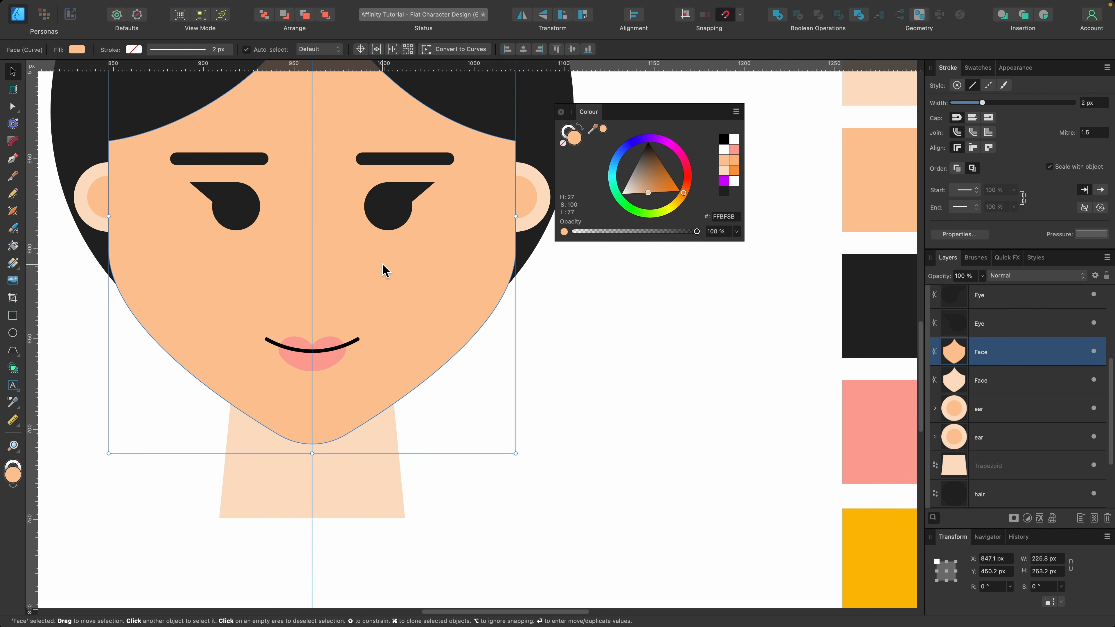
left_click_drag(383, 268, 386, 293)
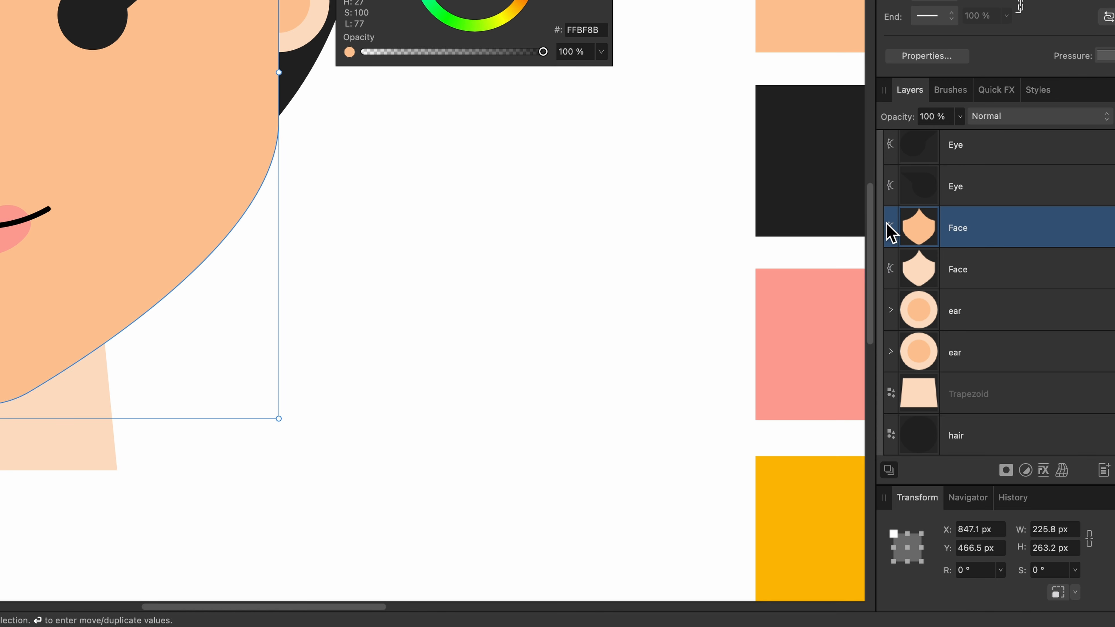
double_click(983, 229)
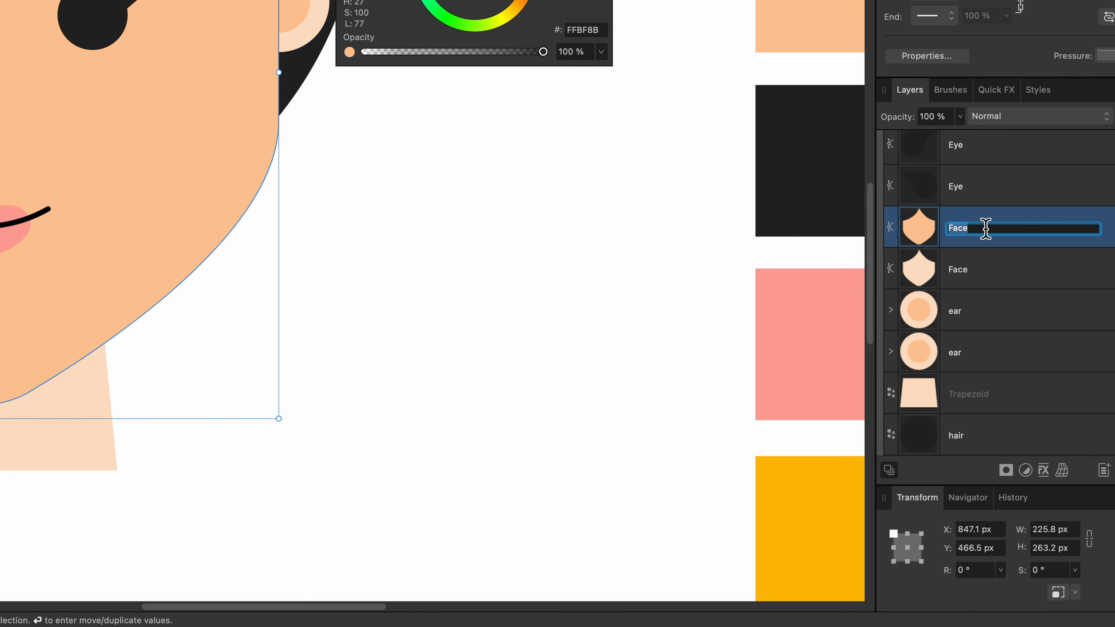
left_click(987, 229)
type("shadow")
key("Return")
Clip the Face shadow layer inside the neck trapezoid and rename the trapezoid neck.
left_click_drag(994, 226, 993, 393)
left_click(983, 358)
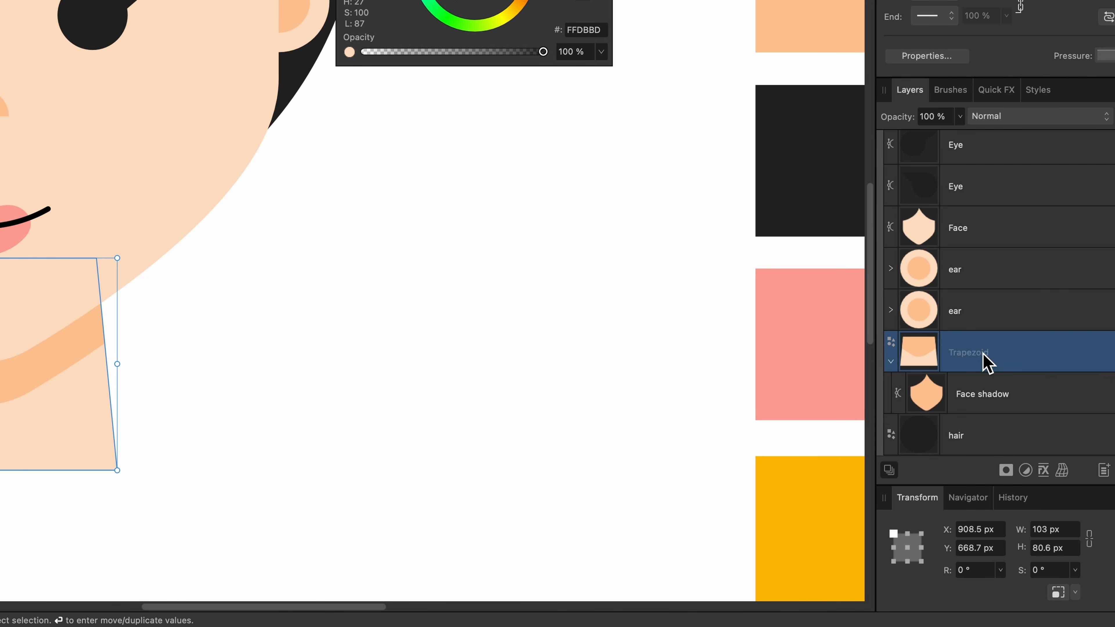
double_click(982, 355)
type("neck")
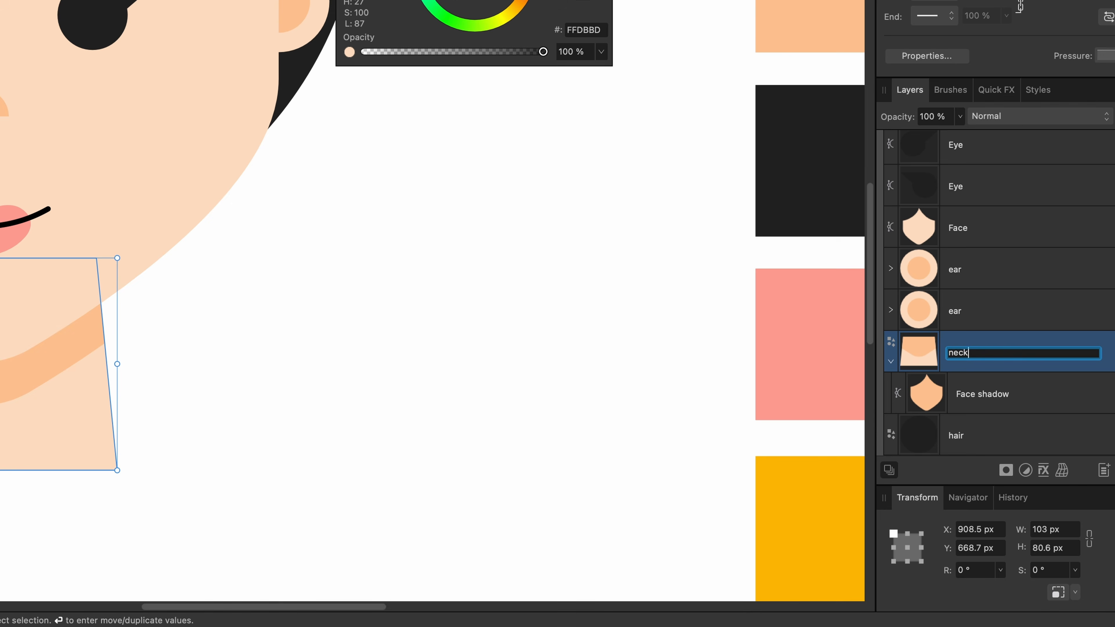
key("Return")
scroll(285, 444, "up", 3)
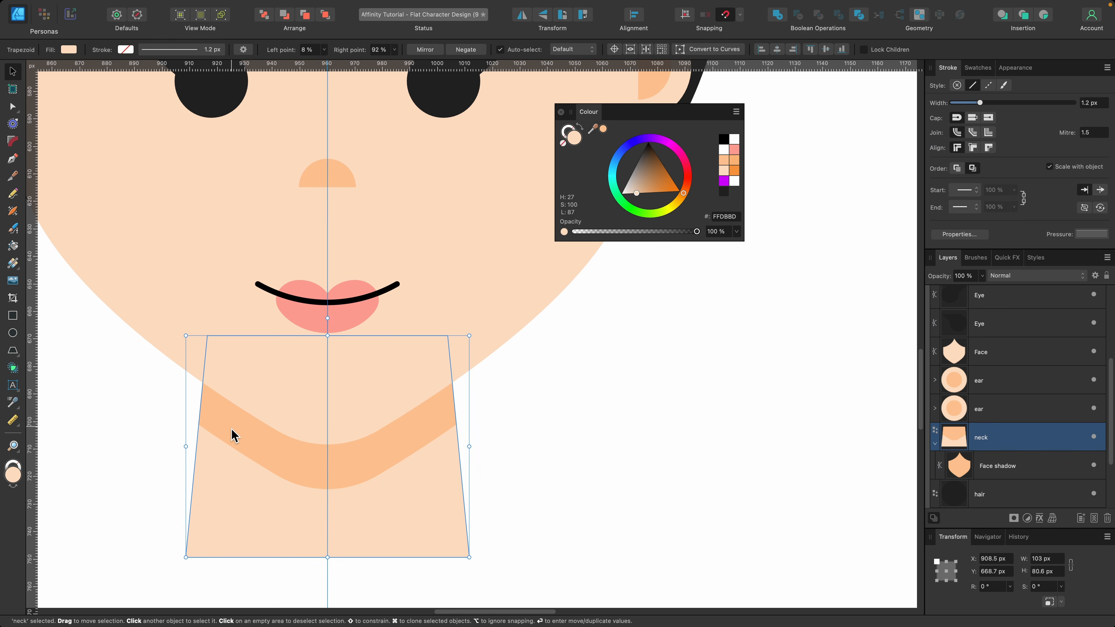
Raise the Face shadow shape inside the neck to about Y 458 px for a thinner chin shadow, and deselect it.
left_click(1005, 472)
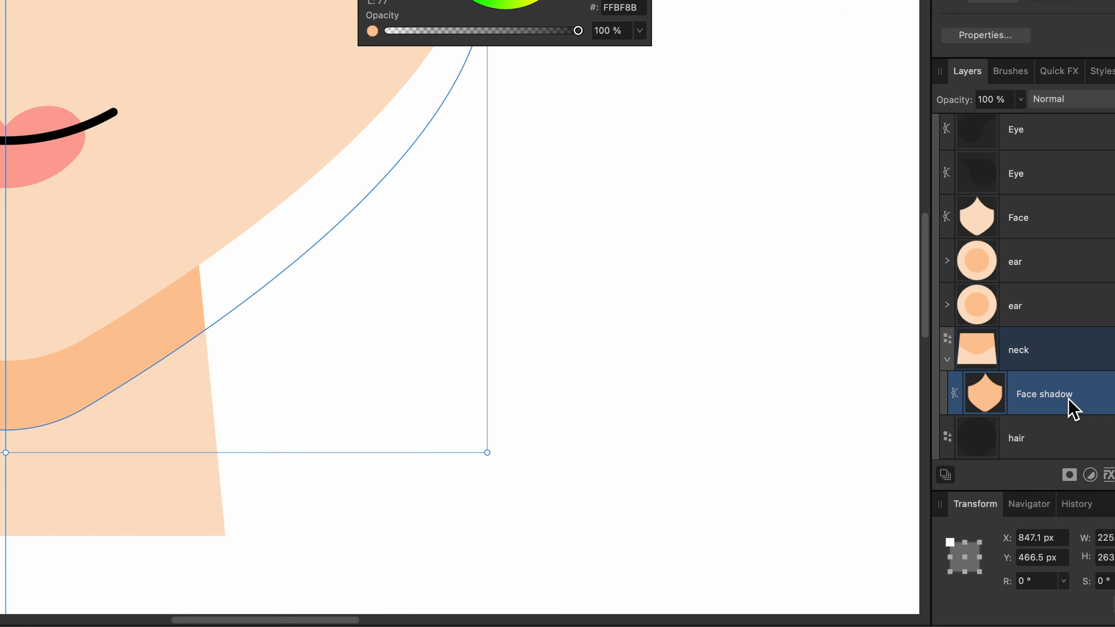
scroll(980, 366, "down", 2)
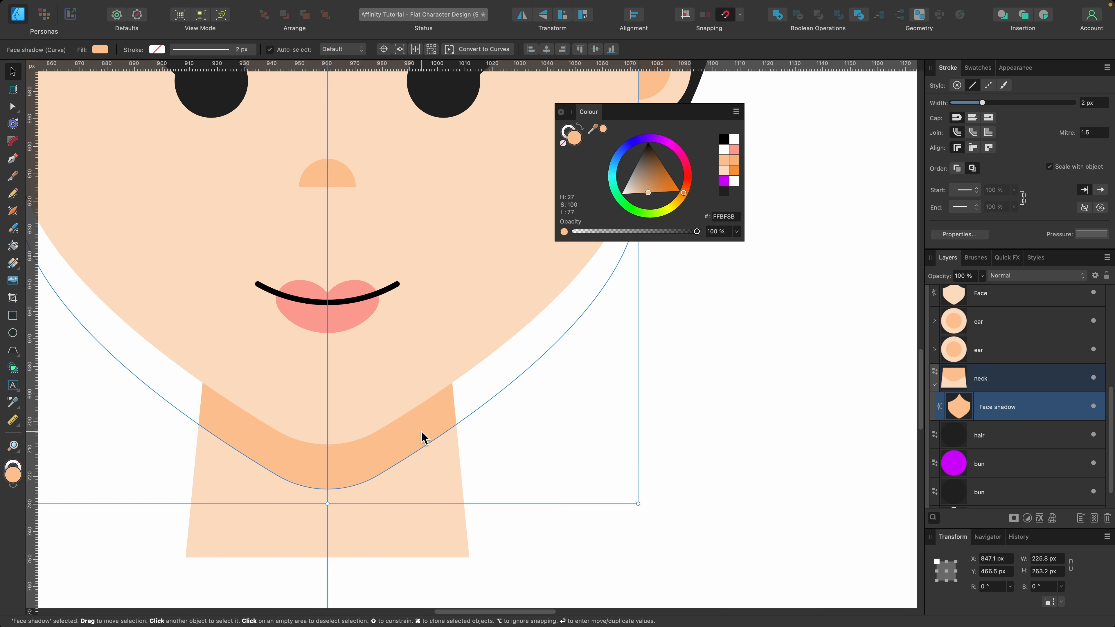
left_click_drag(421, 437, 421, 413)
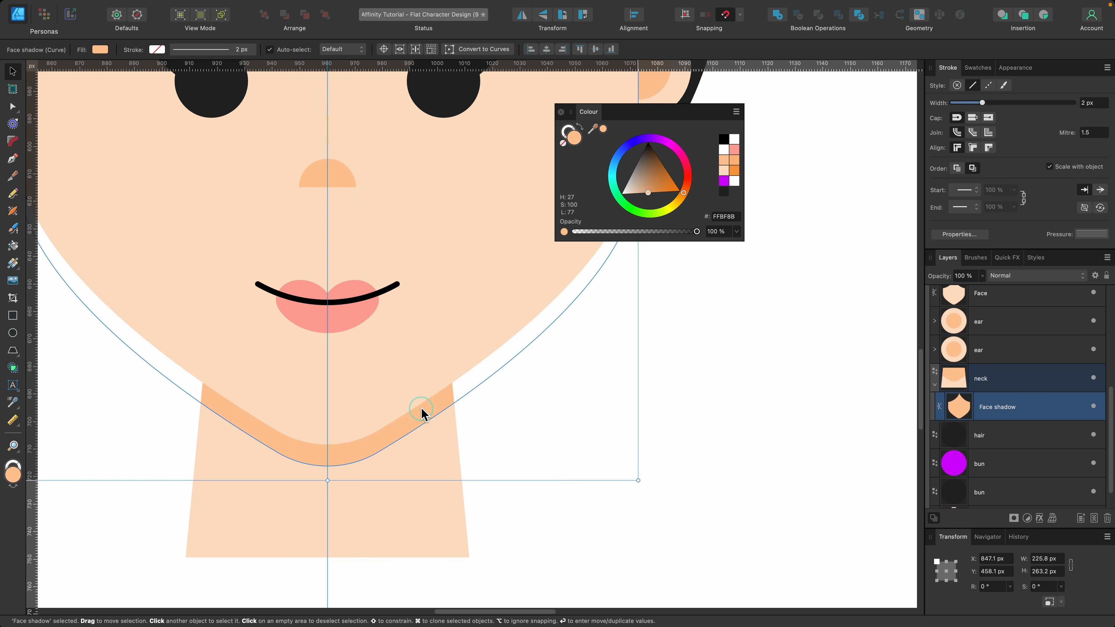
scroll(421, 411, "down", 5)
key("Escape")
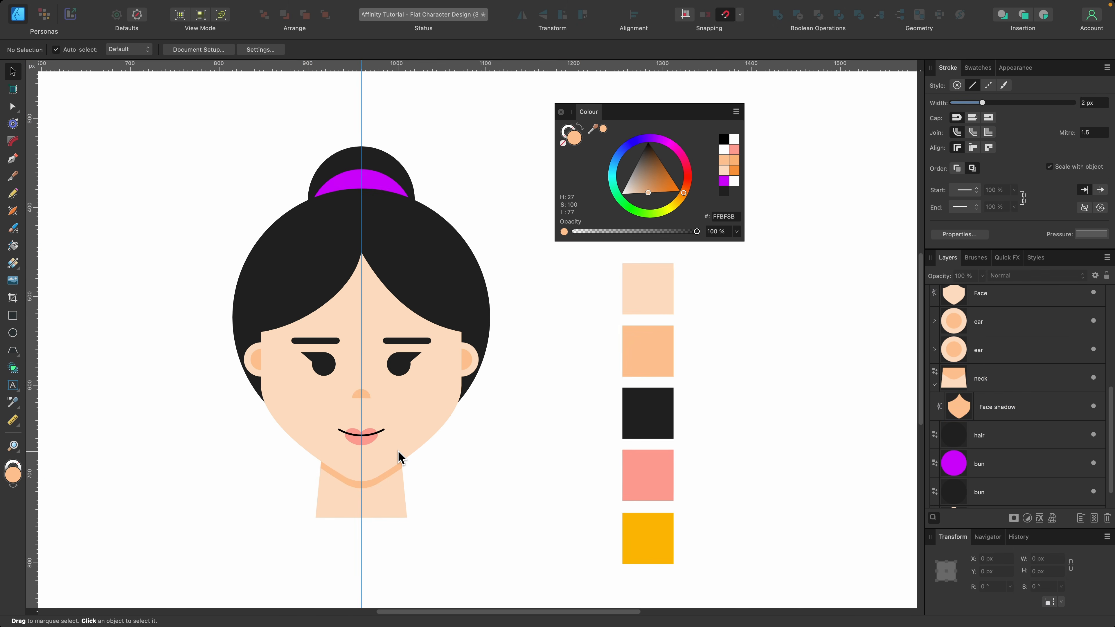
Draw a dark crescent about 52 × 52 px just above the male face shape, beside the nose.
scroll(398, 451, "up", 1)
scroll(398, 457, "up", 2)
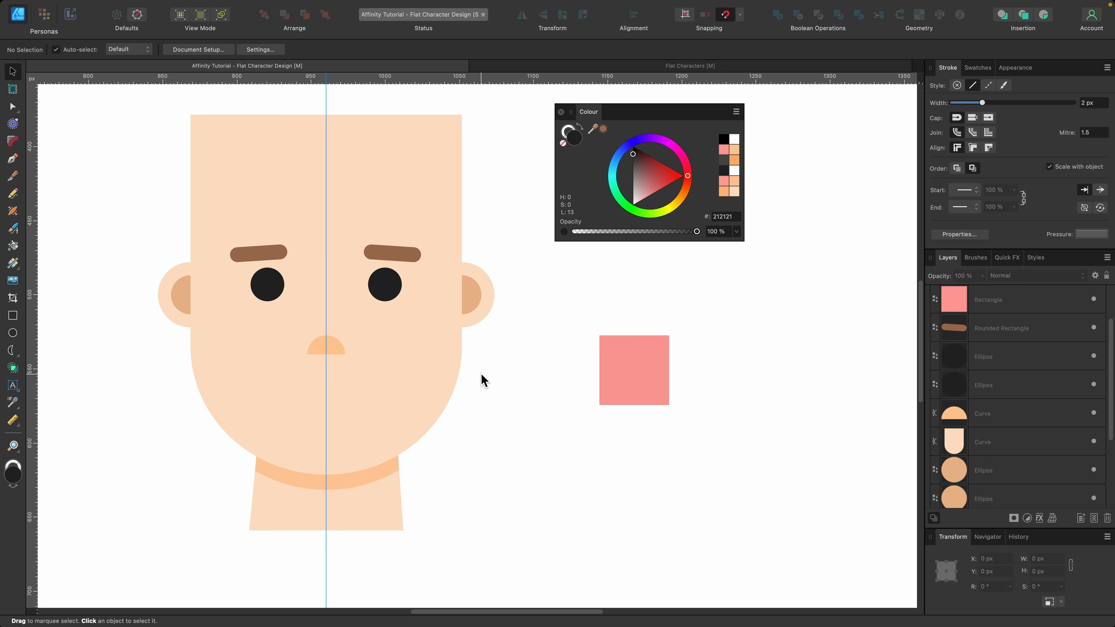
left_click(425, 379)
left_click_drag(419, 379, 272, 433)
key("super+z")
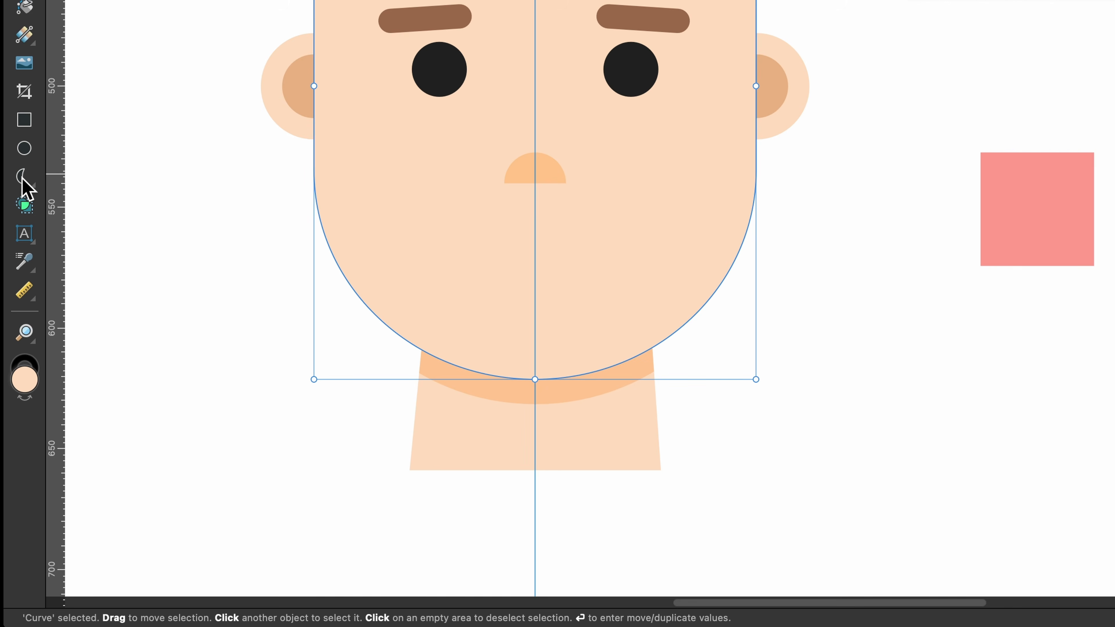
left_click(12, 350)
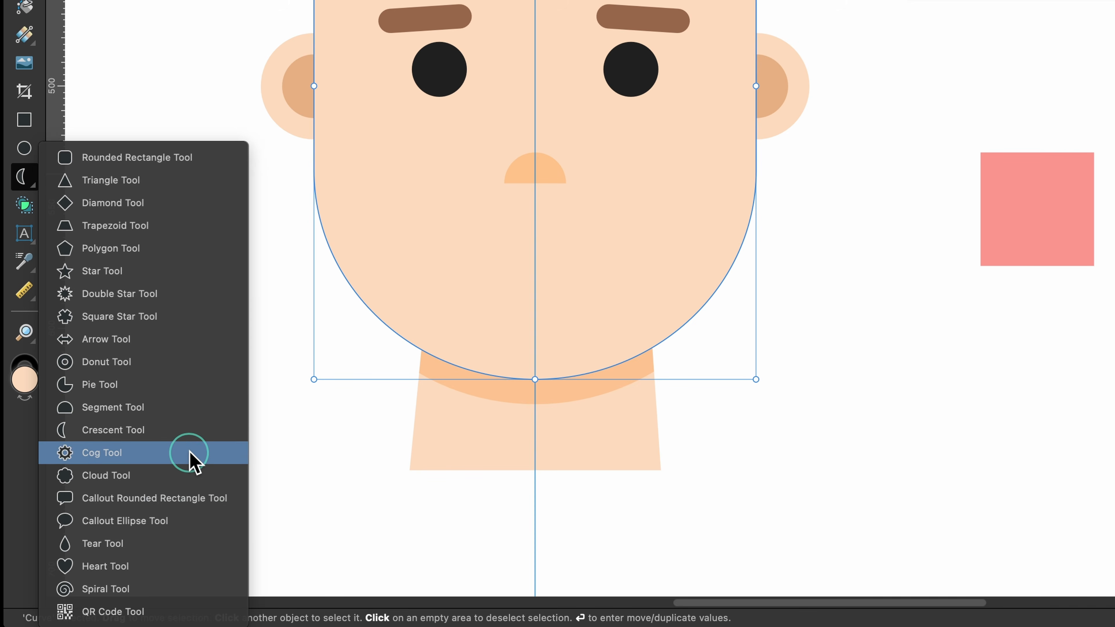
left_click(182, 435)
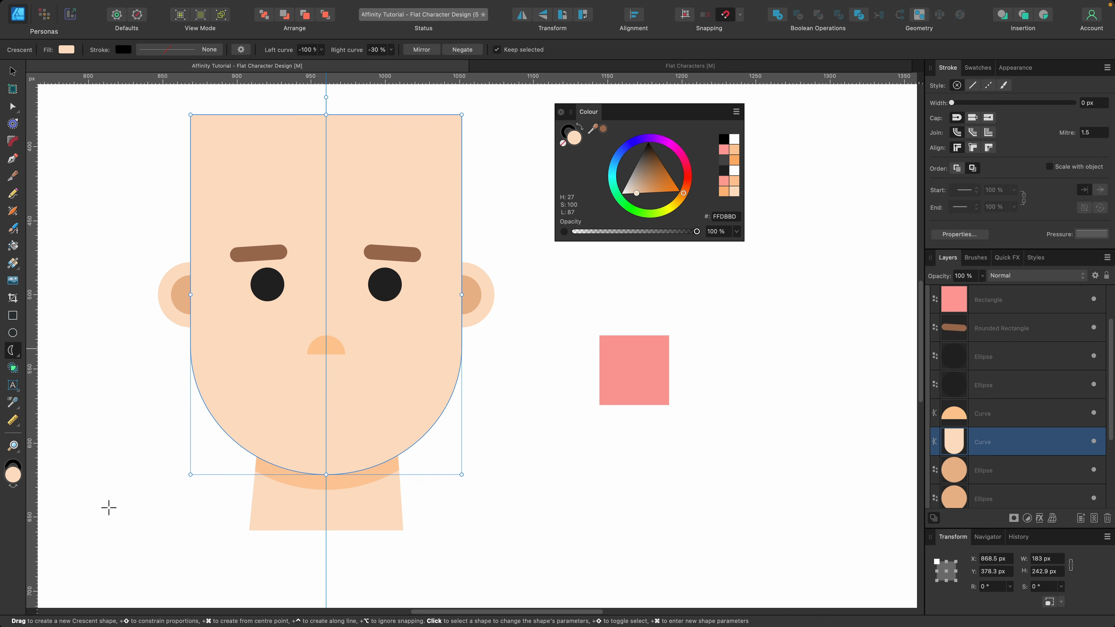
left_click_drag(267, 335, 331, 417)
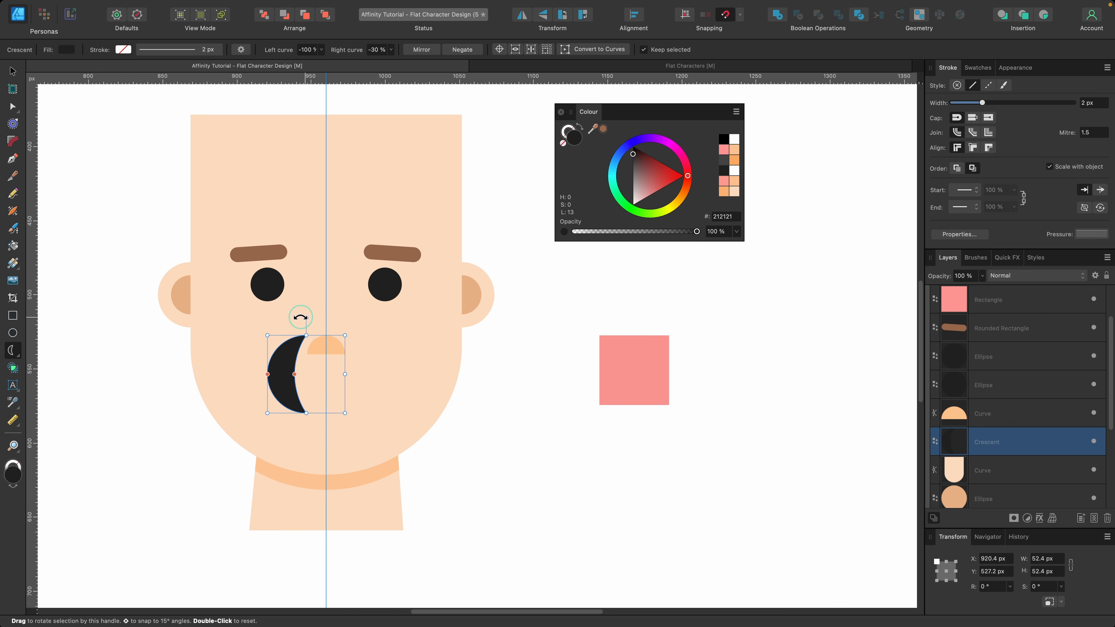
Rotate the crescent to 90° as a smile and centre it on the vertical guide below the nose.
left_click_drag(302, 317, 239, 369)
scroll(293, 383, "up", 3)
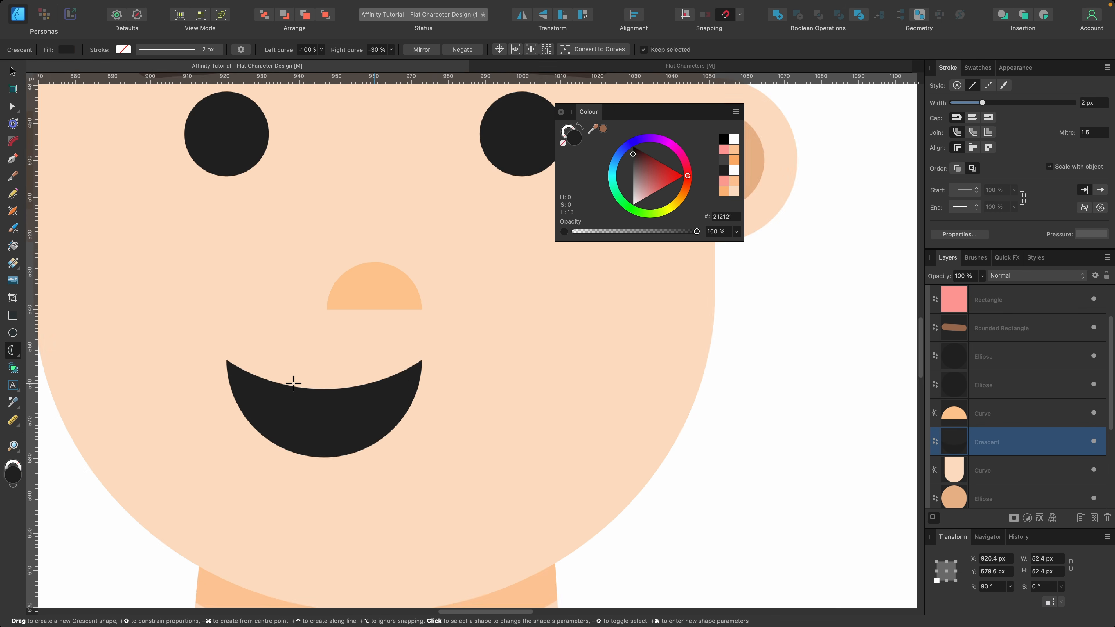
left_click(13, 71)
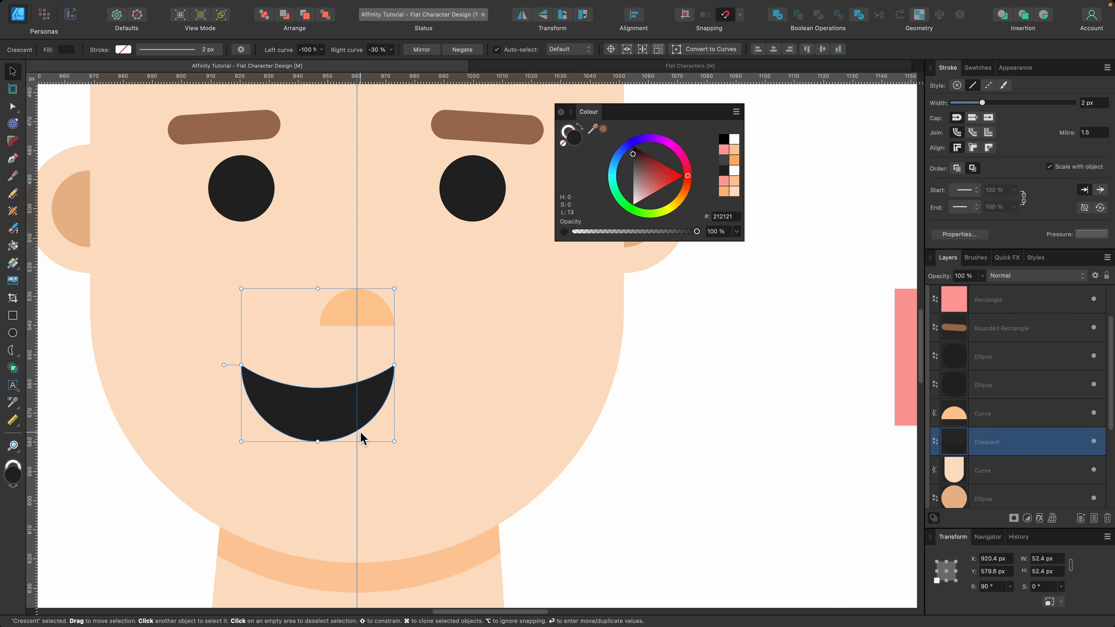
left_click_drag(322, 420, 359, 422)
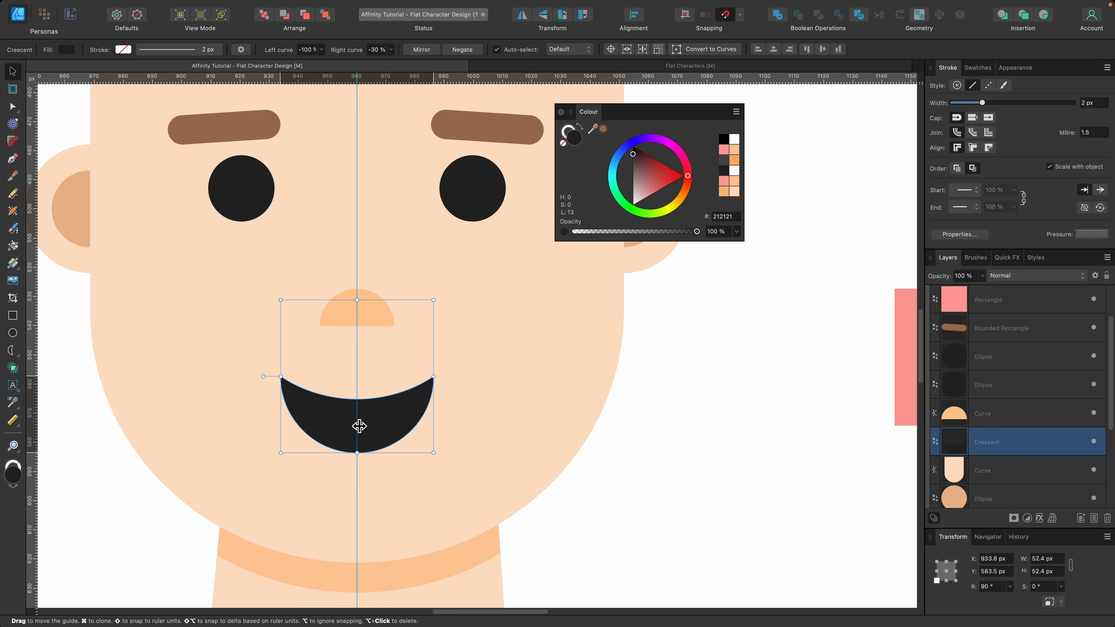
Round both pointed corners of the smiling mouth together with the Corner tool.
scroll(359, 425, "left", 1)
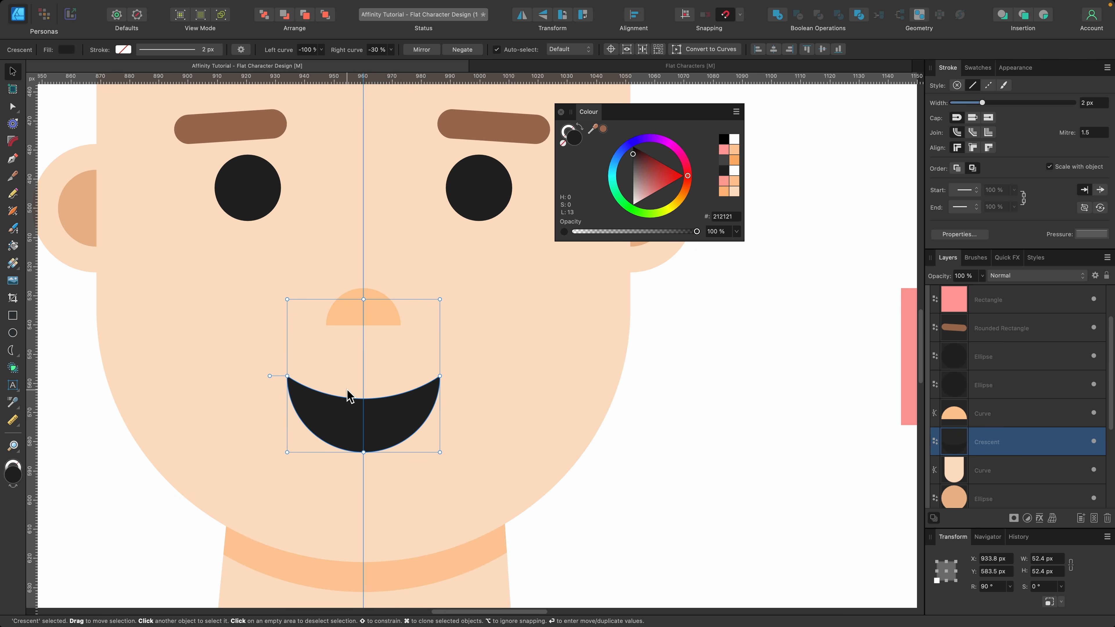
key("c")
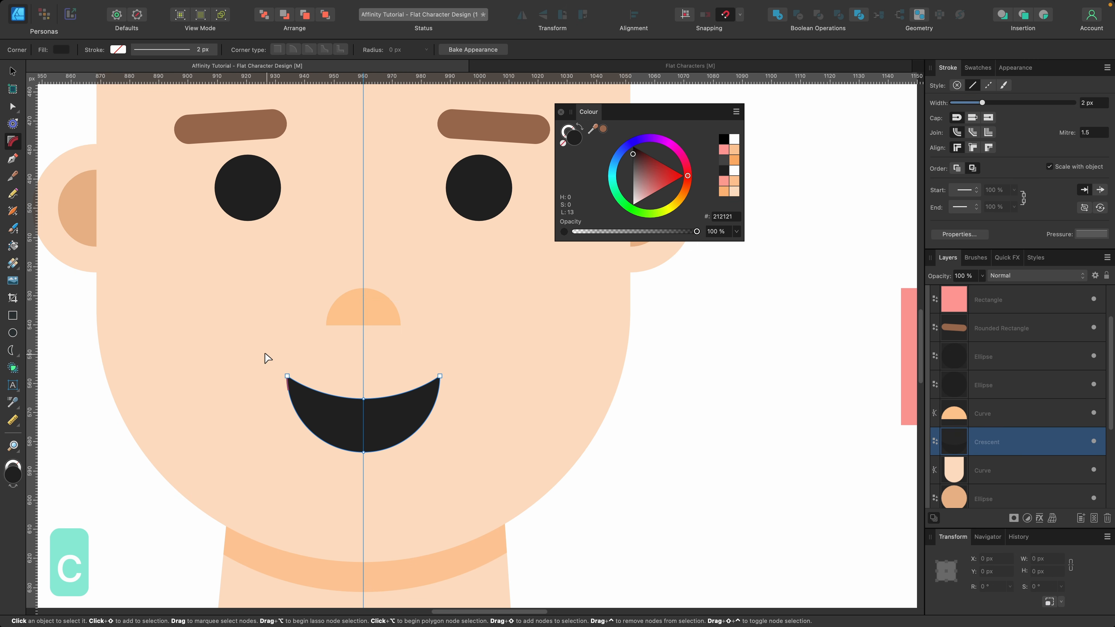
left_click_drag(253, 349, 473, 387)
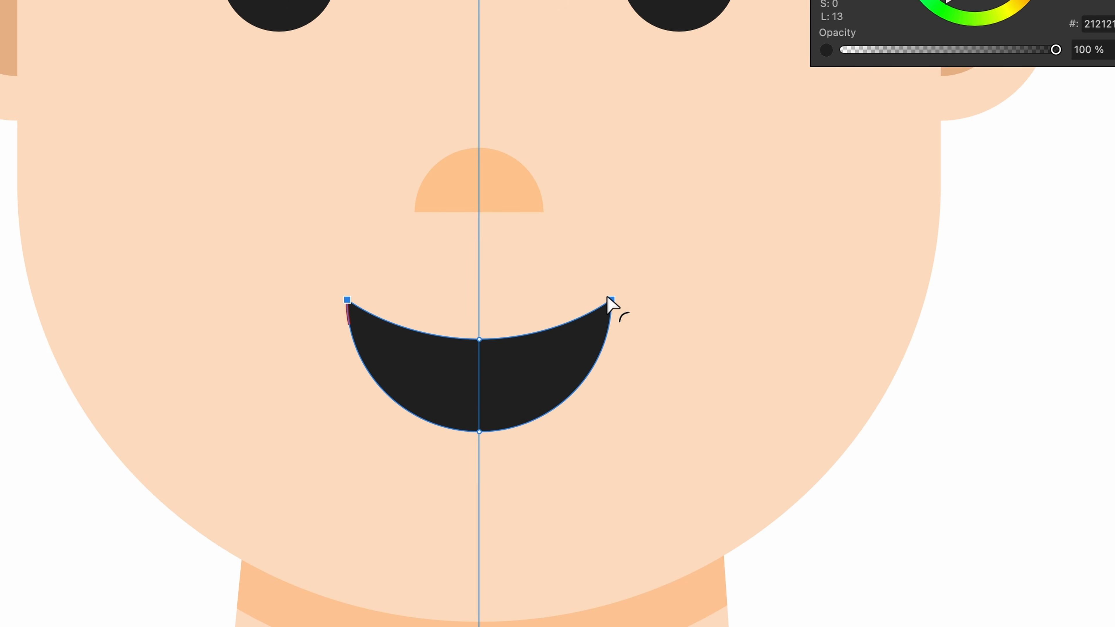
left_click_drag(604, 302, 553, 387)
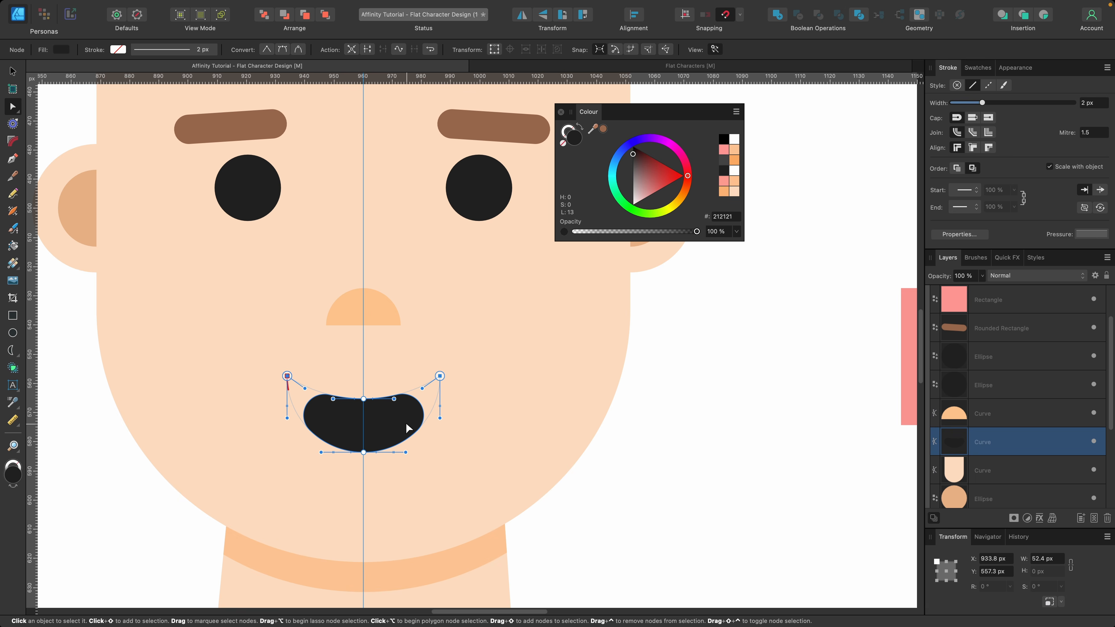
key("v")
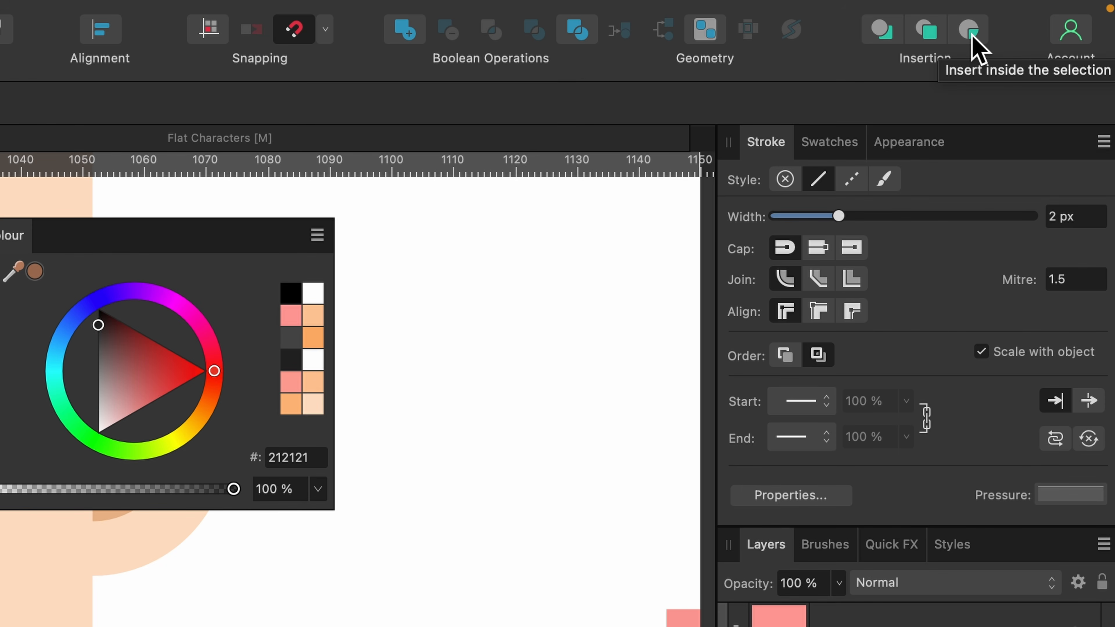
Draw a circle about 39 px wide nested inside the smiling mouth shape and fill it with white.
left_click(969, 31)
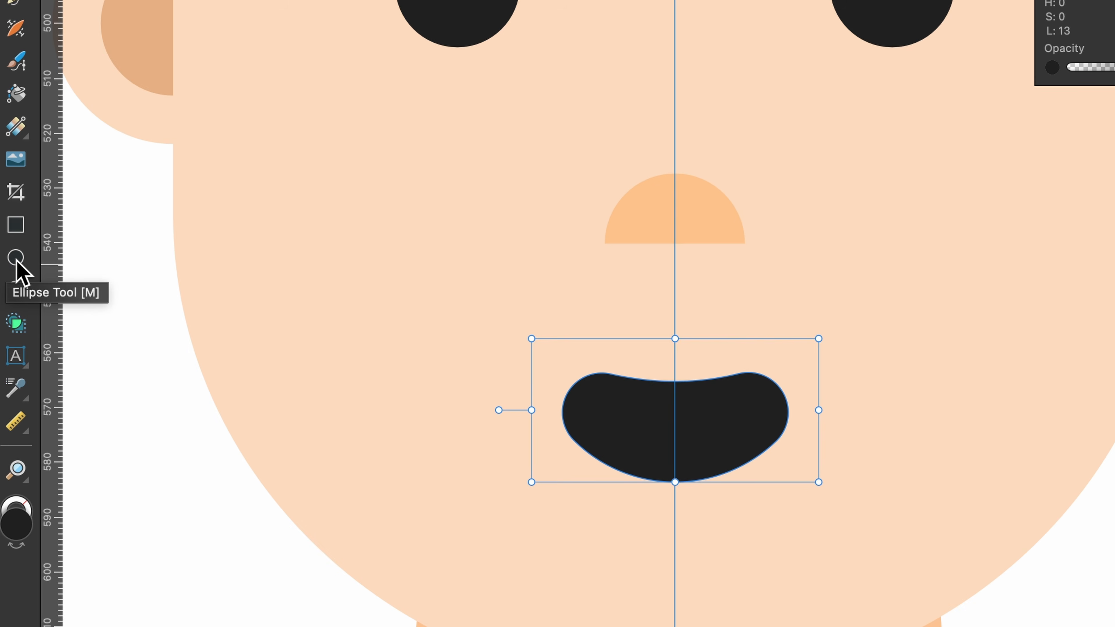
left_click(12, 332)
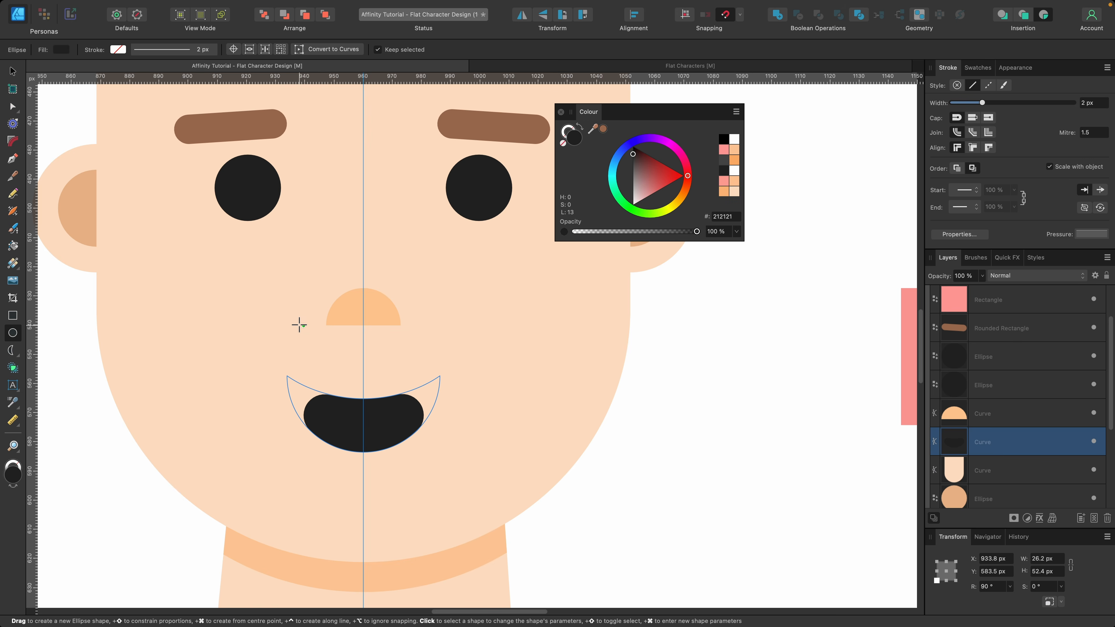
left_click_drag(304, 327, 426, 431)
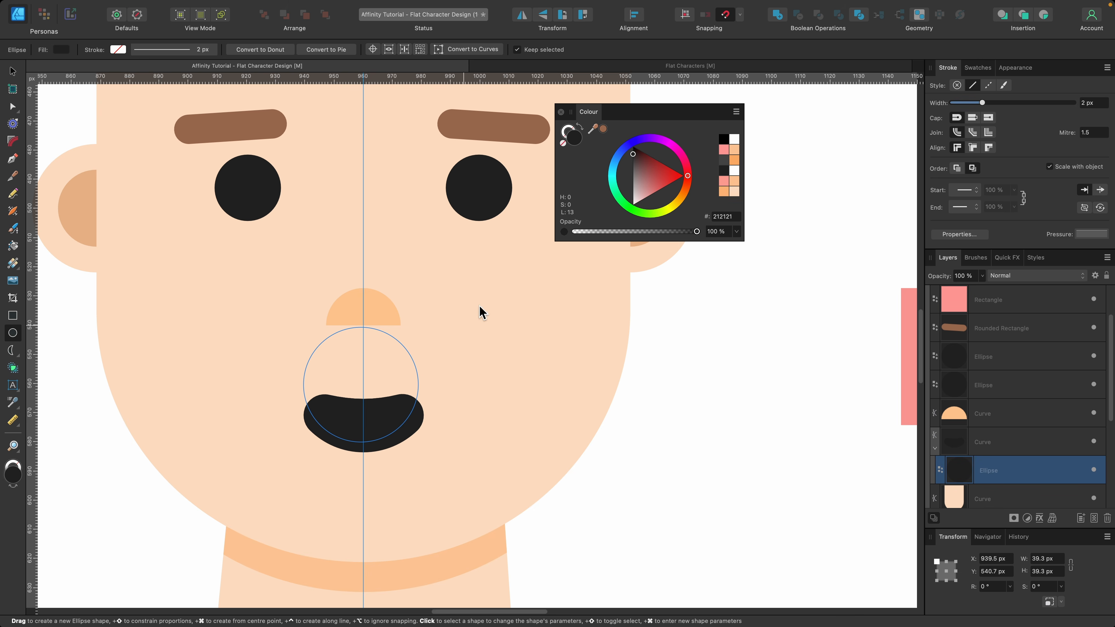
left_click_drag(641, 179, 604, 232)
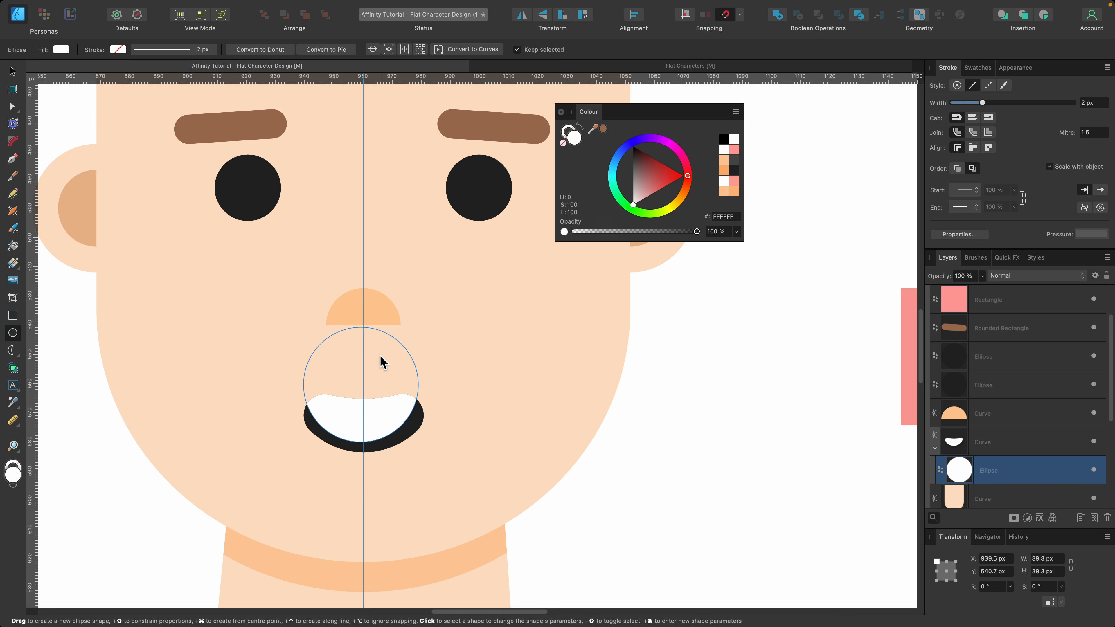
Enlarge the white circle to about 74 px and centre it on the vertical guide so its lower arc forms the upper teeth.
key("v")
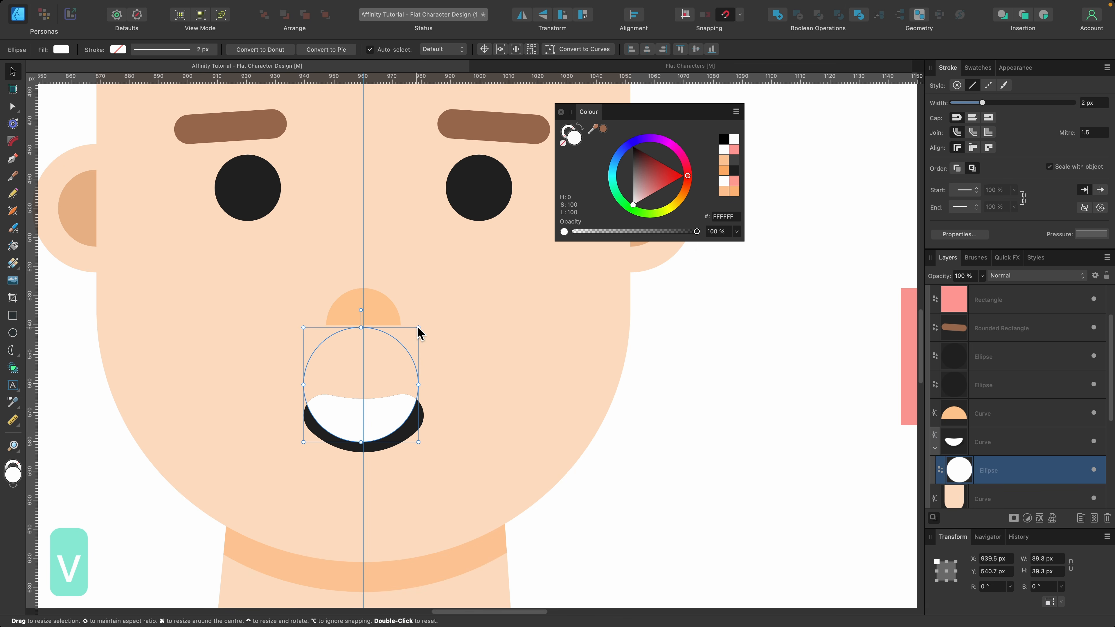
left_click_drag(418, 328, 470, 208)
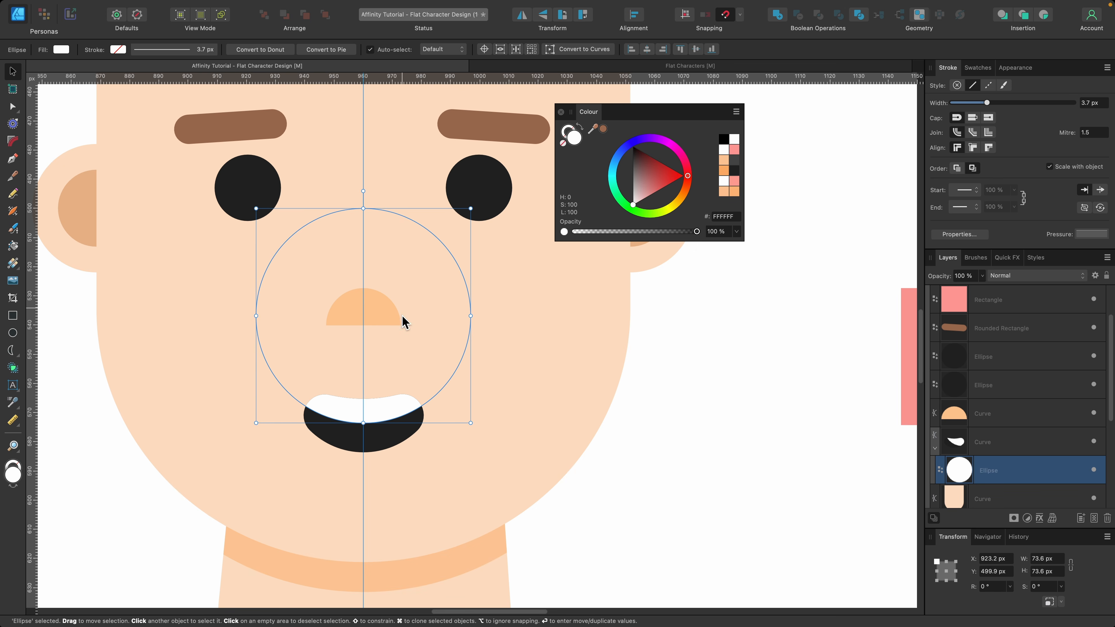
scroll(413, 464, "up", 5)
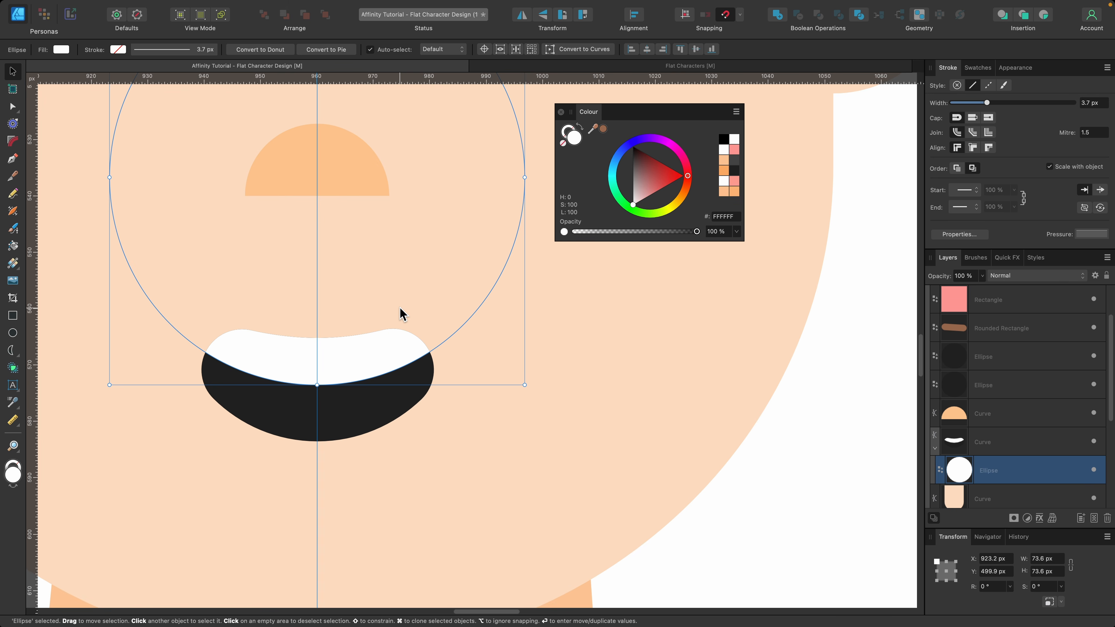
Duplicate the teeth circle, move the copy down over the lower mouth, and fill it with the pink sampled from the square.
key("super+c")
key("super+v")
scroll(379, 324, "down", 5)
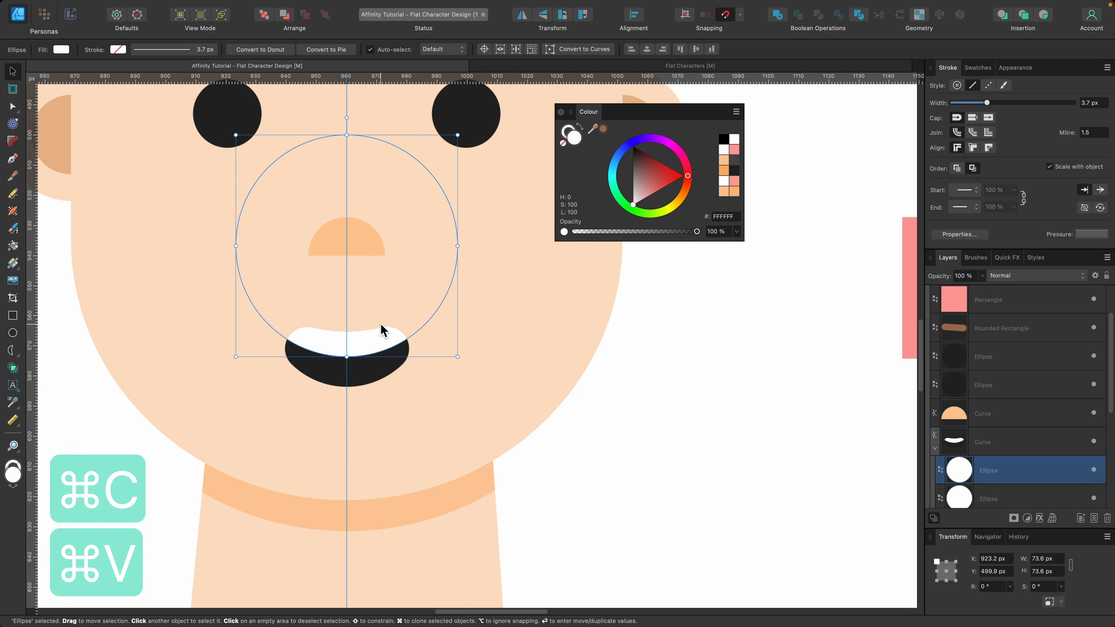
left_click_drag(379, 324, 423, 531)
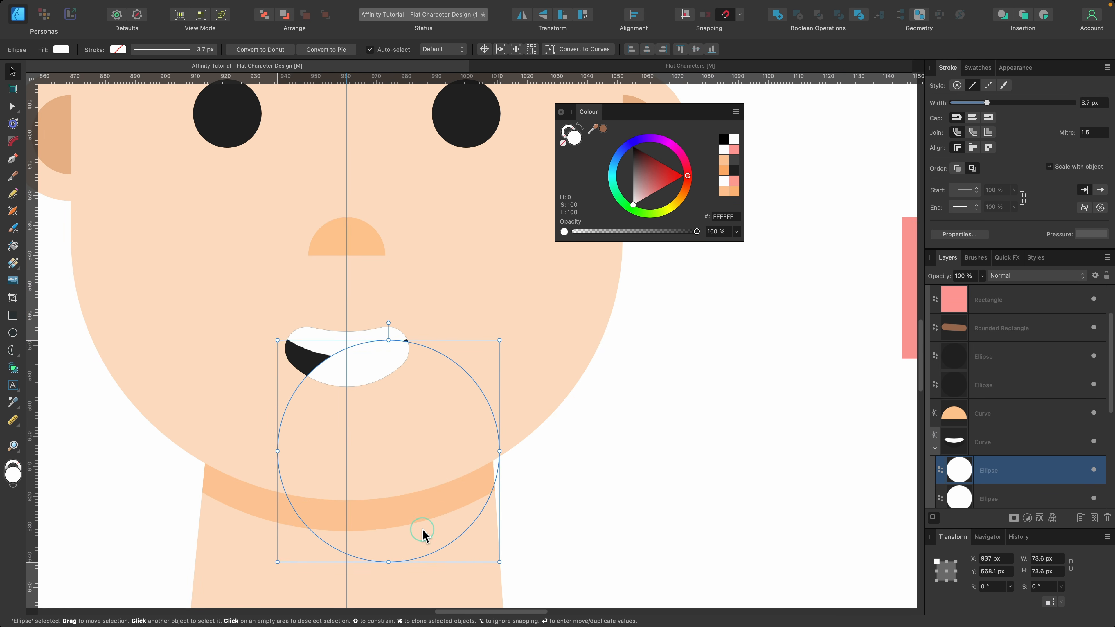
scroll(588, 280, "right", 2)
scroll(588, 280, "right", 2)
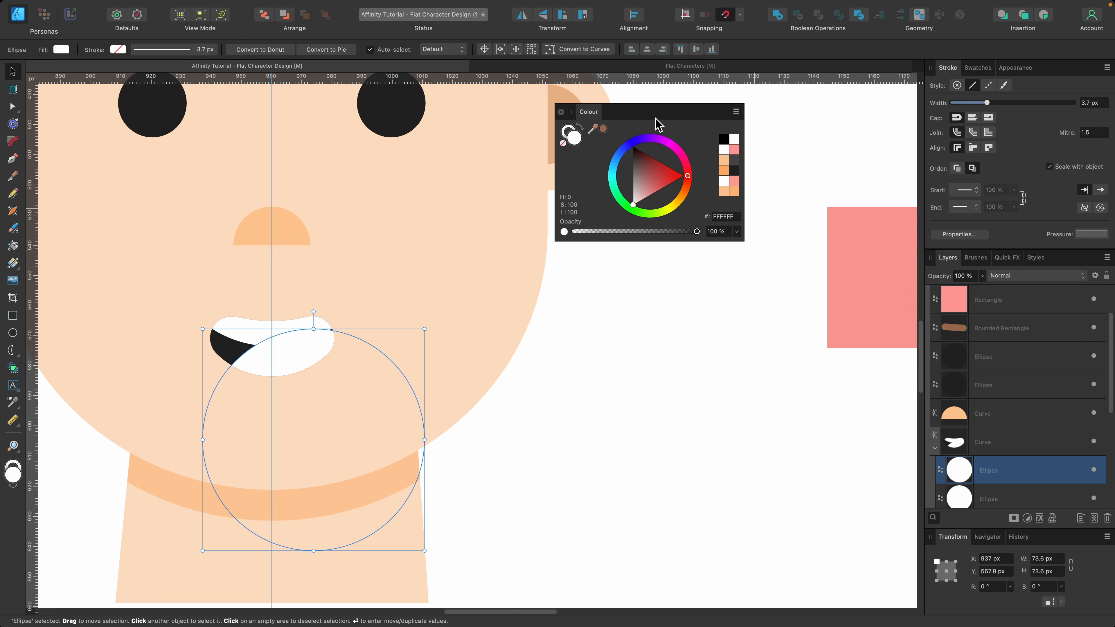
left_click_drag(593, 138, 854, 239)
left_click(603, 128)
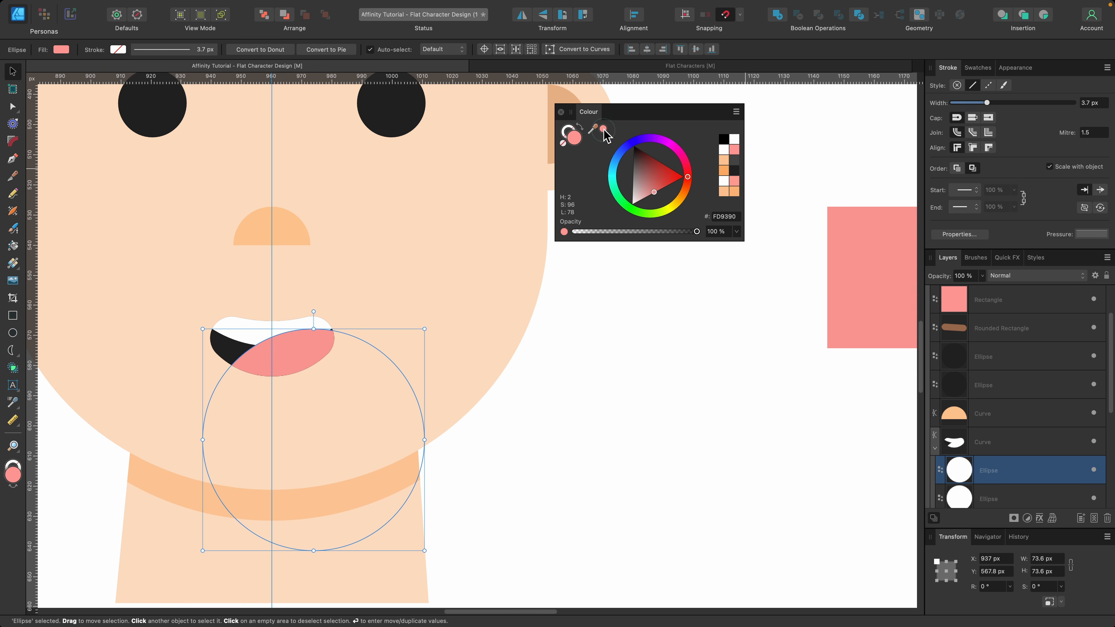
Place the pink tongue circle behind the teeth and shrink it to about 58 px, off-centre in the lower mouth.
scroll(311, 306, "up", 3)
left_click_drag(373, 333, 367, 337)
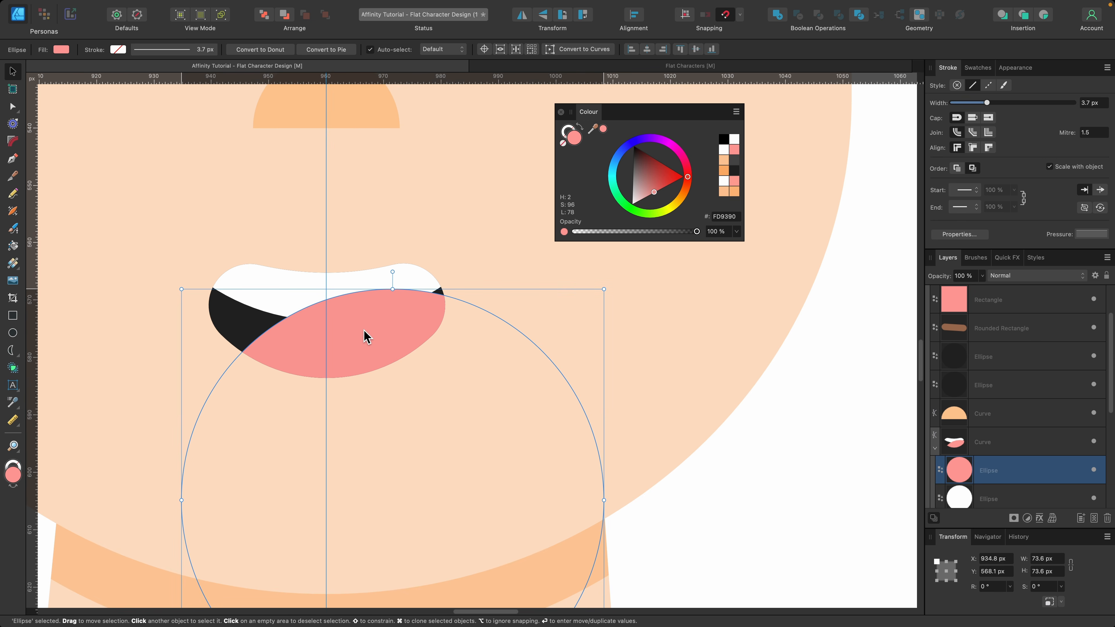
key("super+bracketleft")
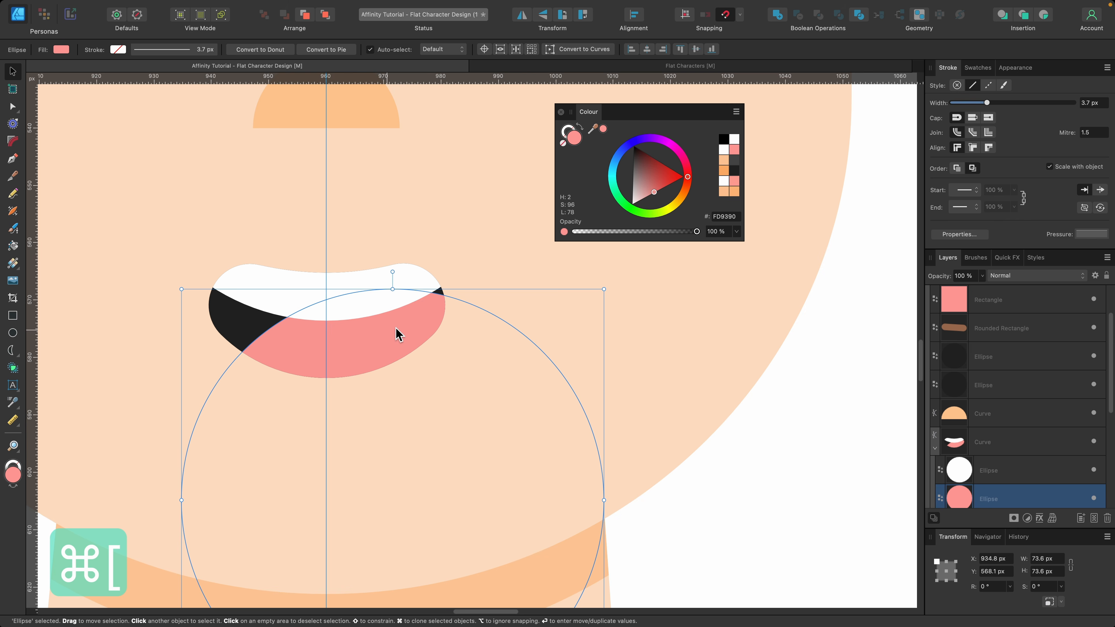
left_click_drag(604, 289, 523, 341)
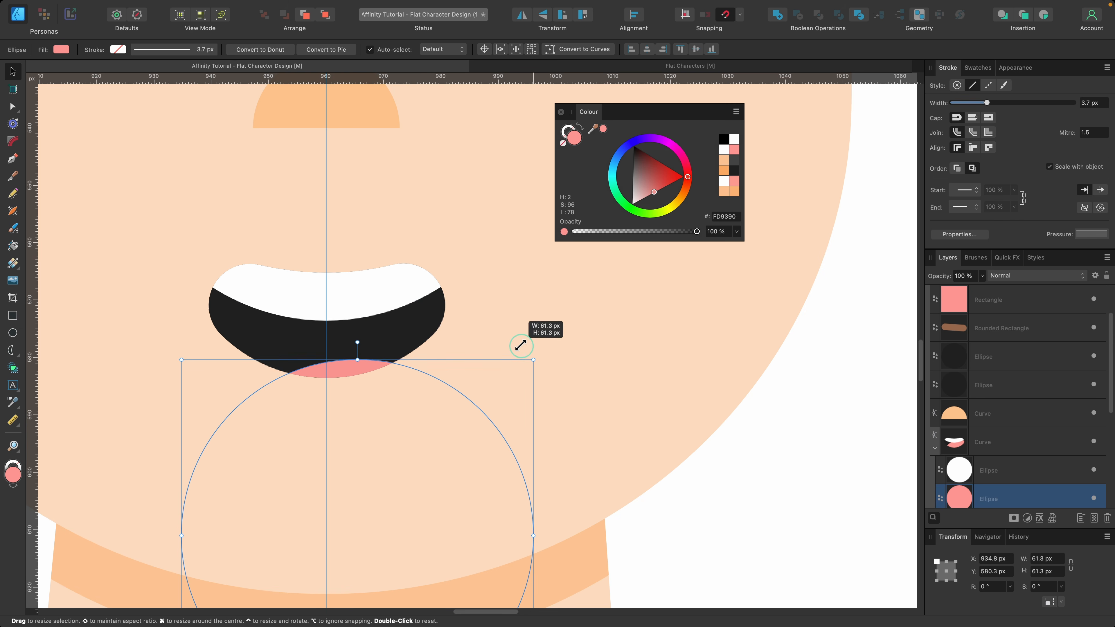
left_click_drag(410, 478, 417, 415)
scroll(415, 408, "down", 5)
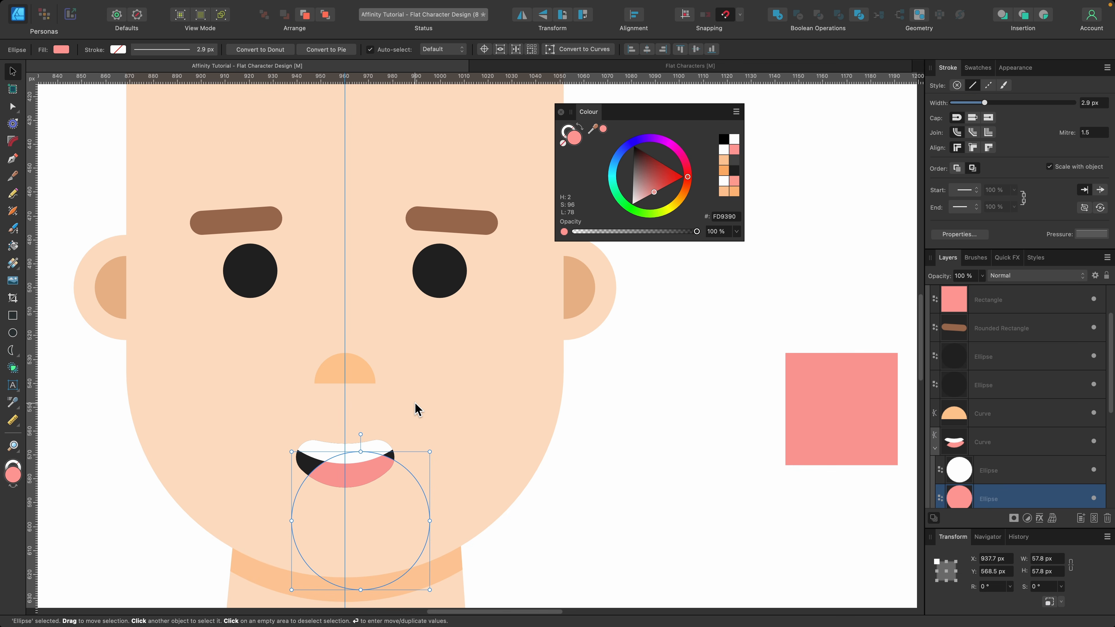
Add a node on each straight side edge of the male face just above the eyebrows, at about Y 466 px.
scroll(415, 408, "down", 3)
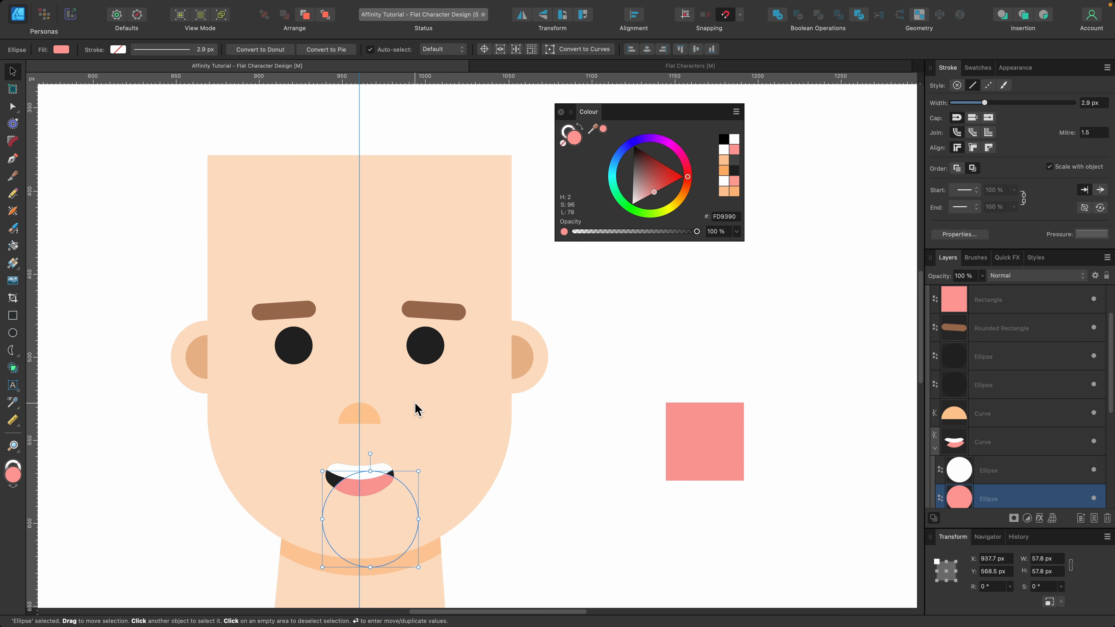
left_click(427, 175)
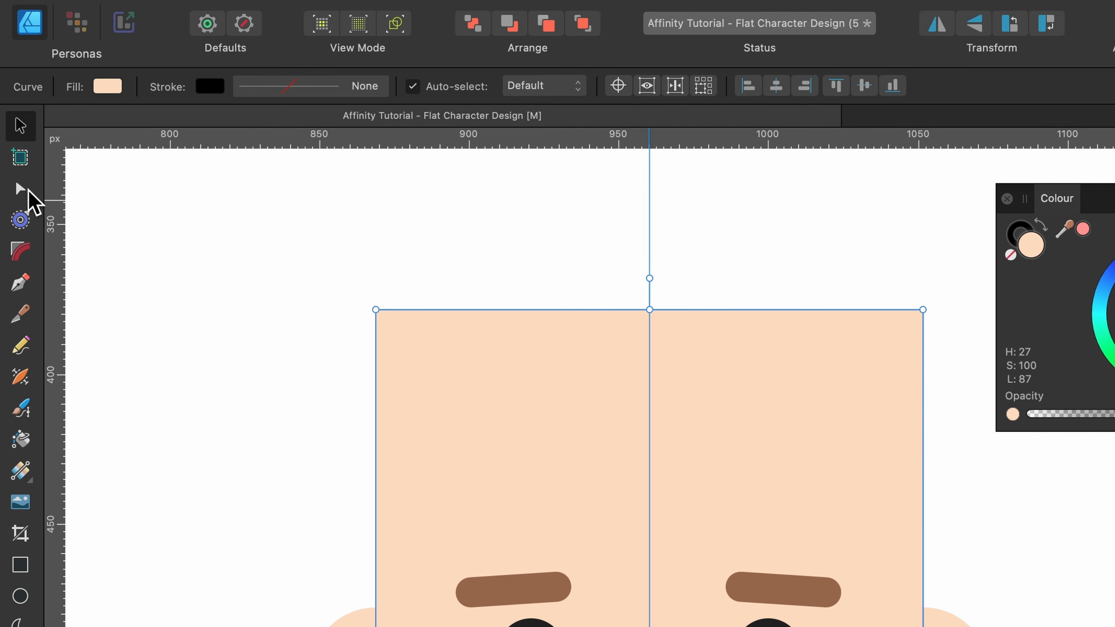
left_click(22, 189)
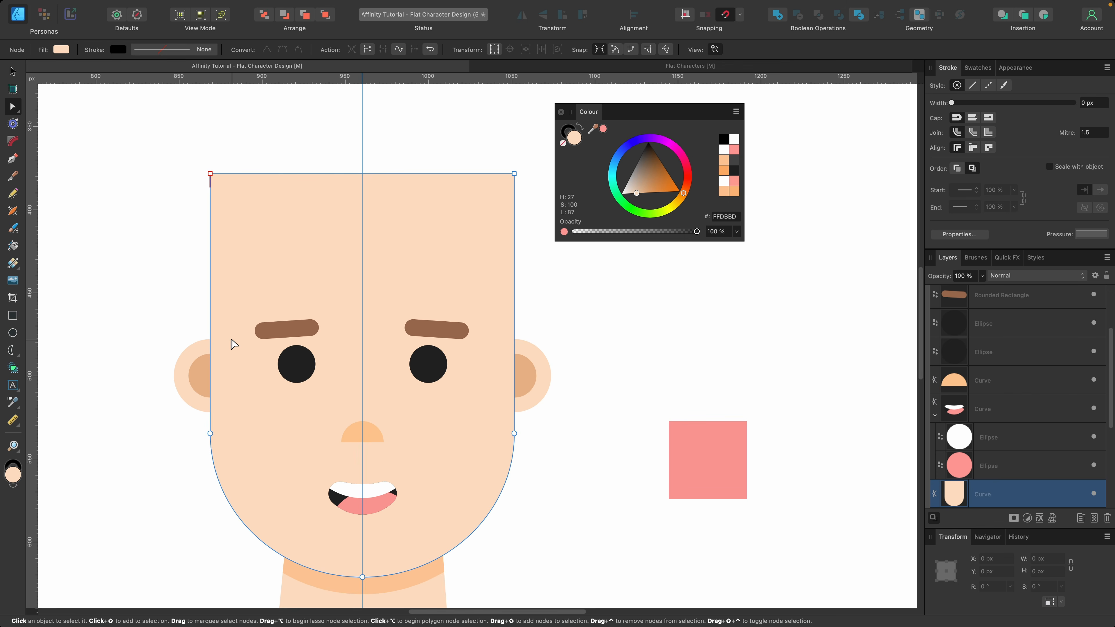
scroll(219, 347, "up", 5)
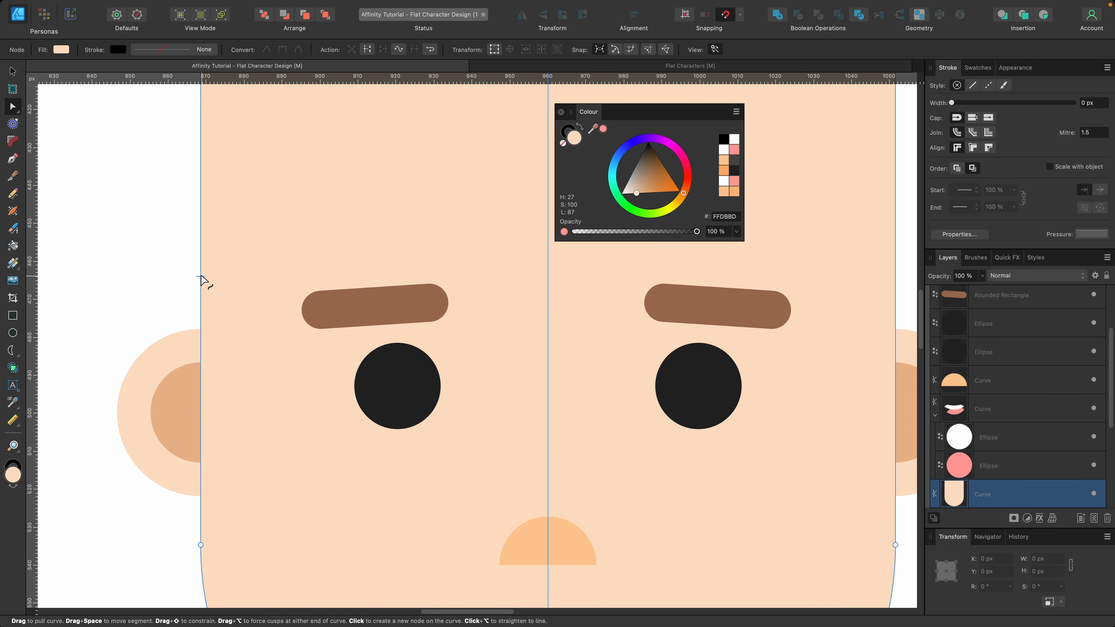
left_click_drag(201, 277, 200, 281)
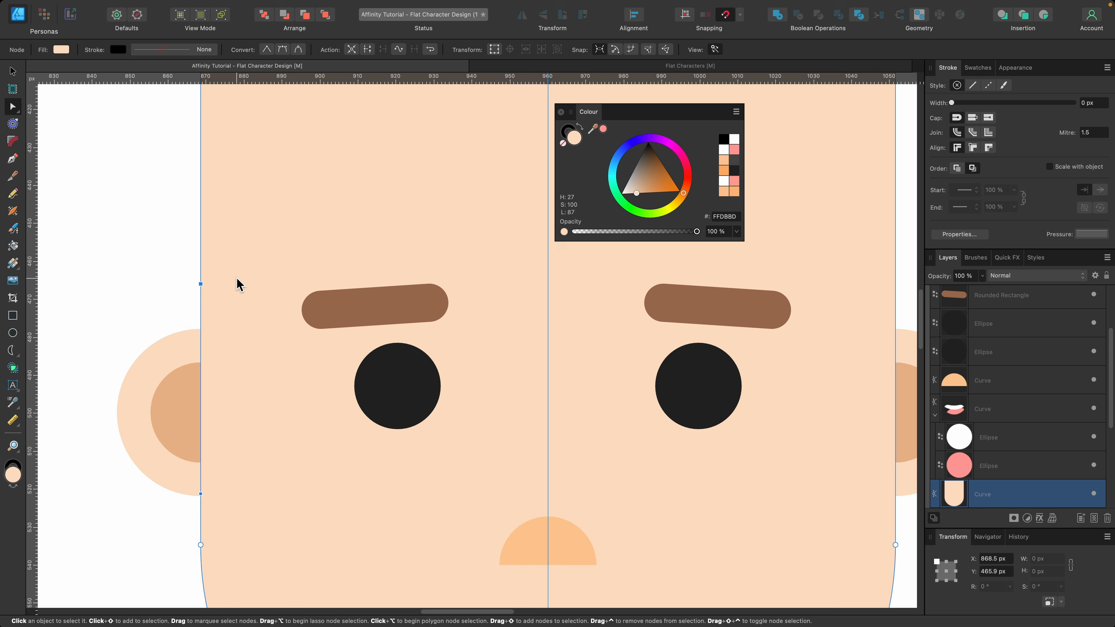
scroll(239, 281, "down", 4)
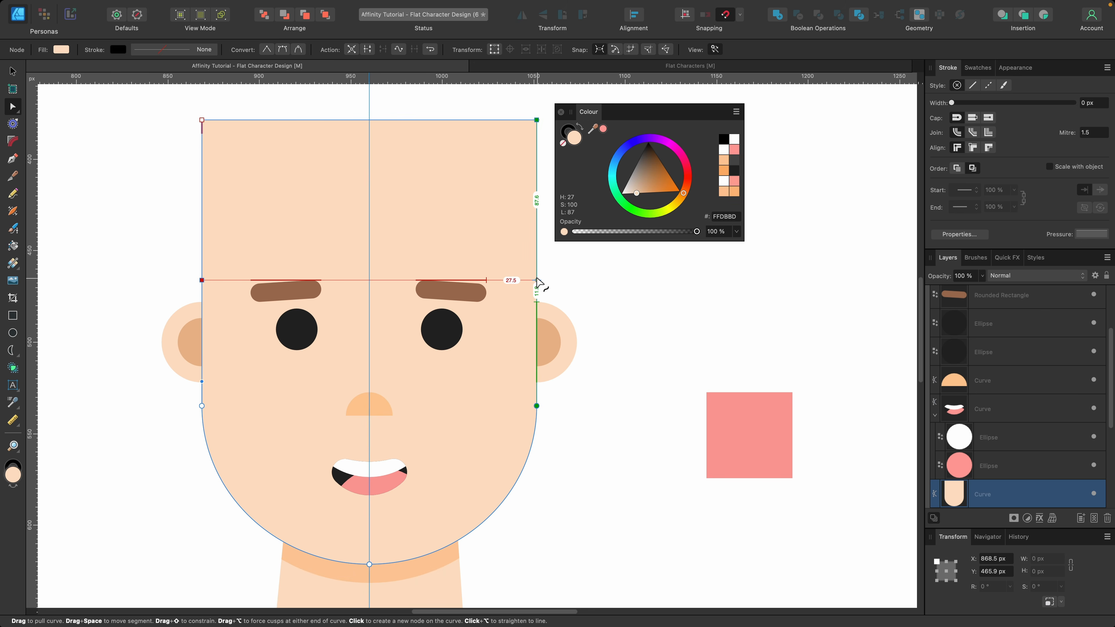
left_click(537, 280)
scroll(560, 296, "up", 2)
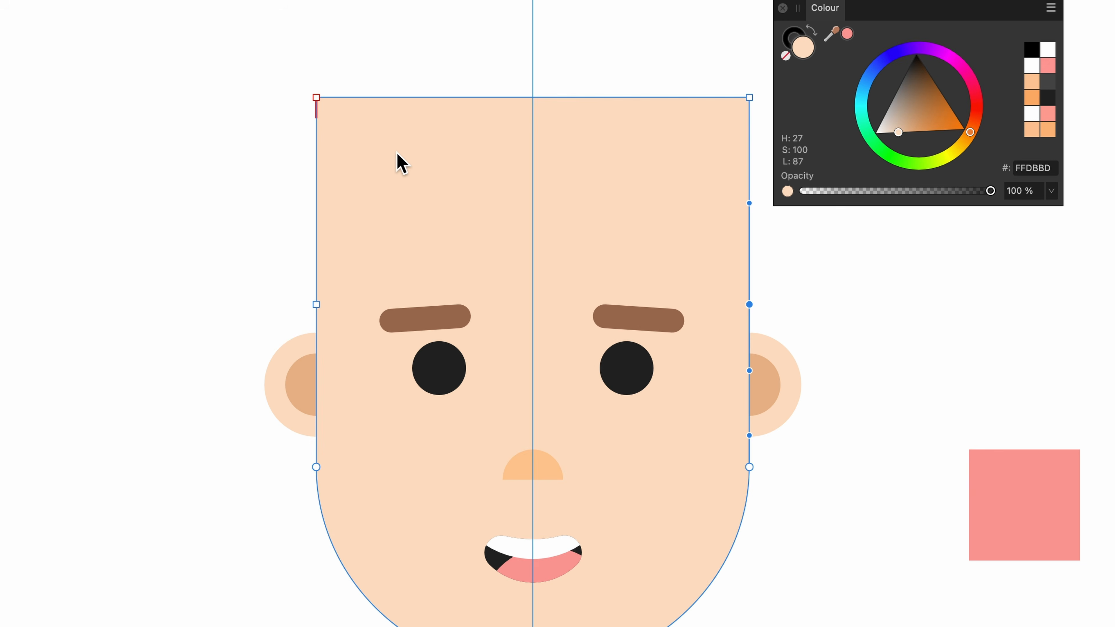
Move the face's upper-left corner node along the top edge past the guide and delete the upper-right corner node to form a peak.
scroll(344, 117, "up", 1)
scroll(340, 117, "right", 2)
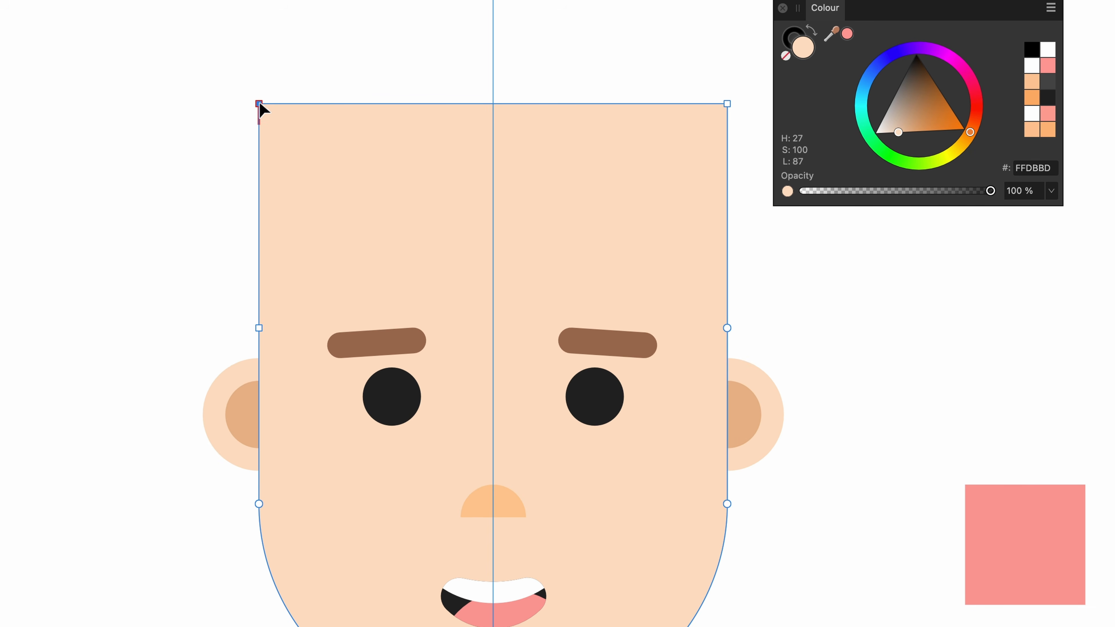
left_click_drag(259, 103, 579, 102)
left_click_drag(696, 67, 779, 137)
key("Delete")
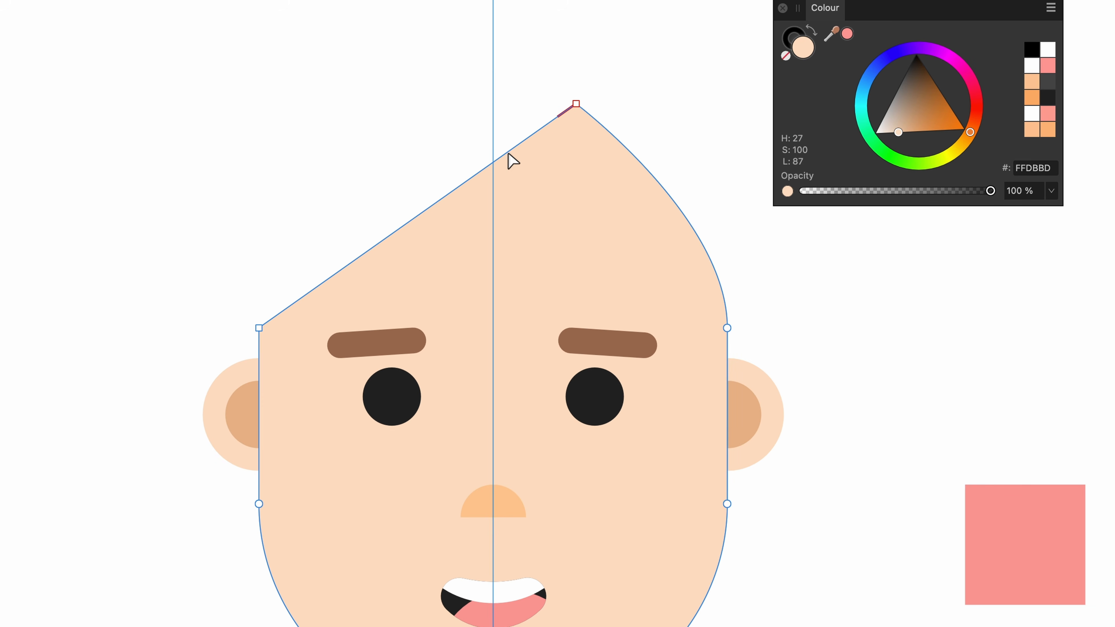
Bend the slanted edge of the forehead inward into a gentle concave hairline curve.
left_click_drag(505, 154, 506, 185)
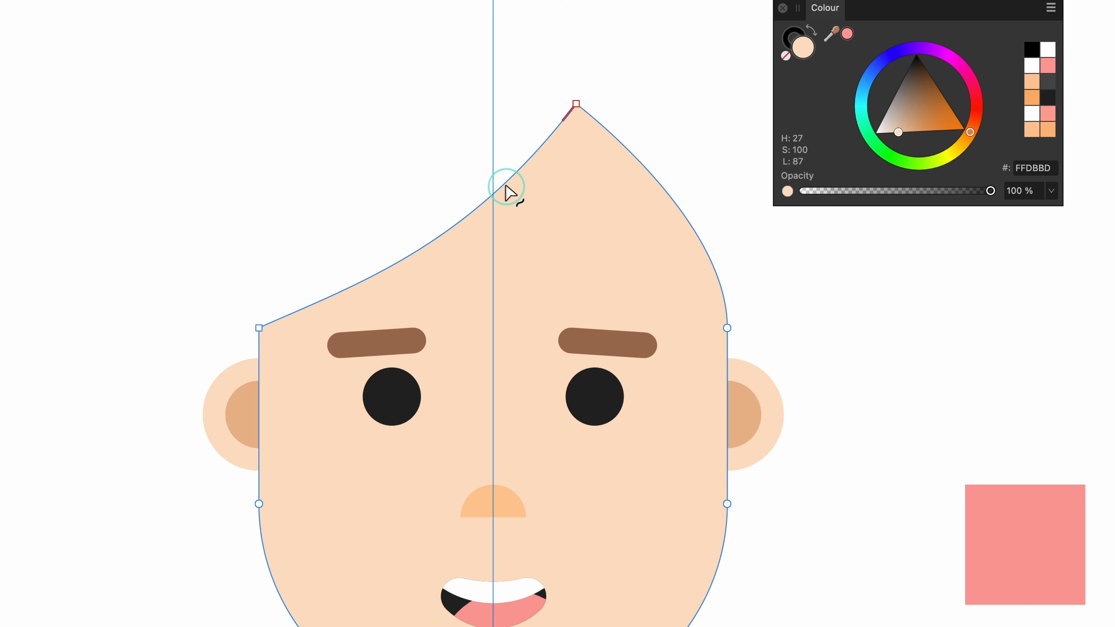
left_click(12, 71)
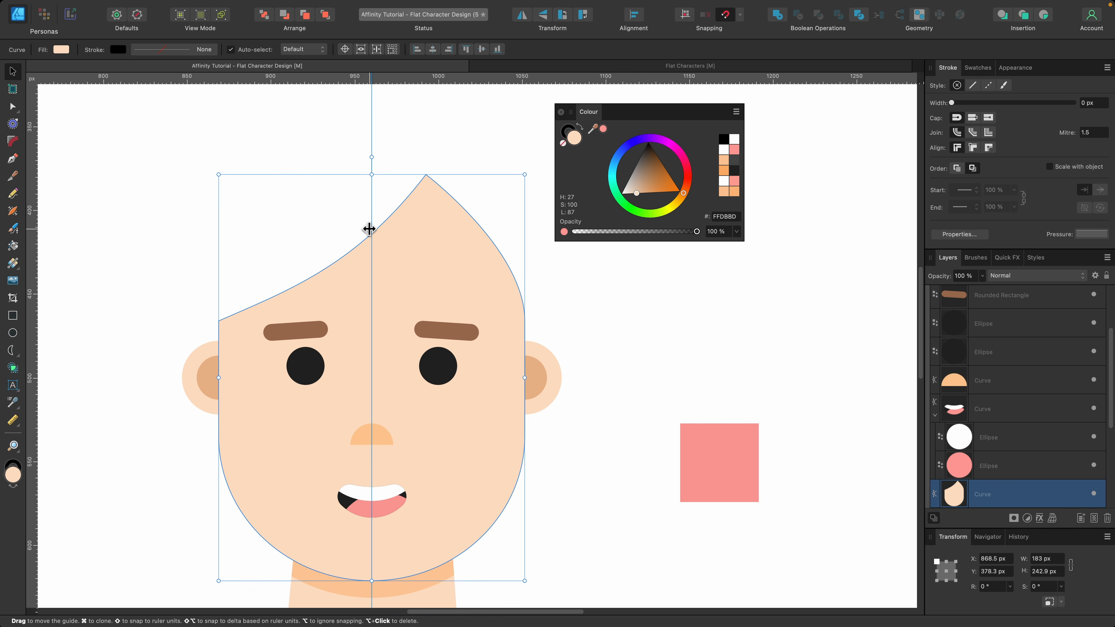
scroll(369, 228, "down", 3)
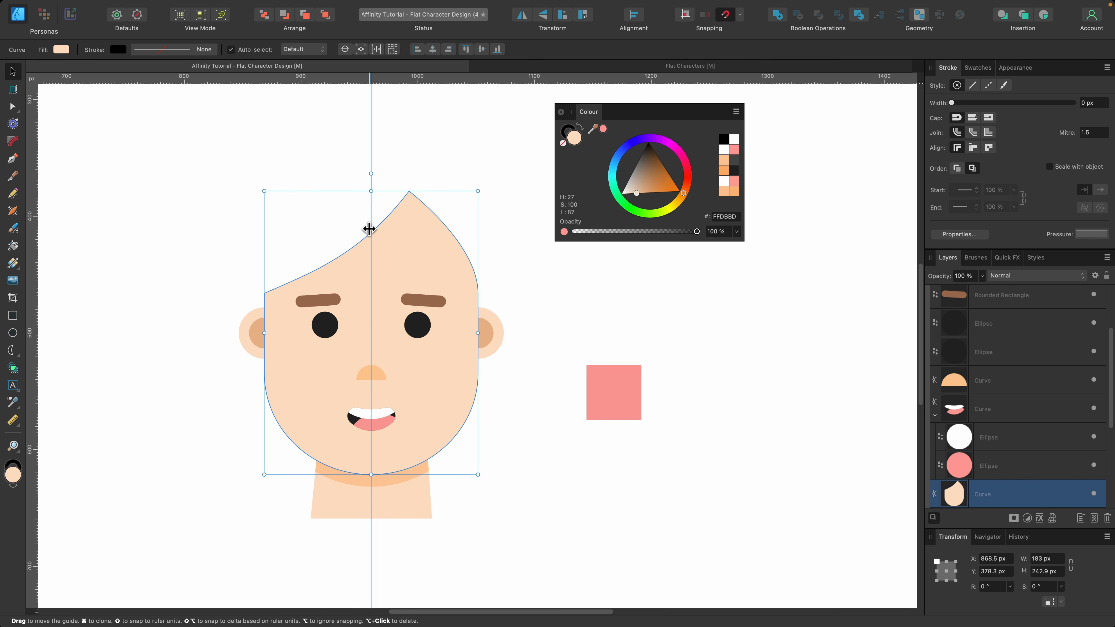
Duplicate the face shape and raise the copy vertically to about Y 331 px as the hair base.
key("super+c")
key("super+v")
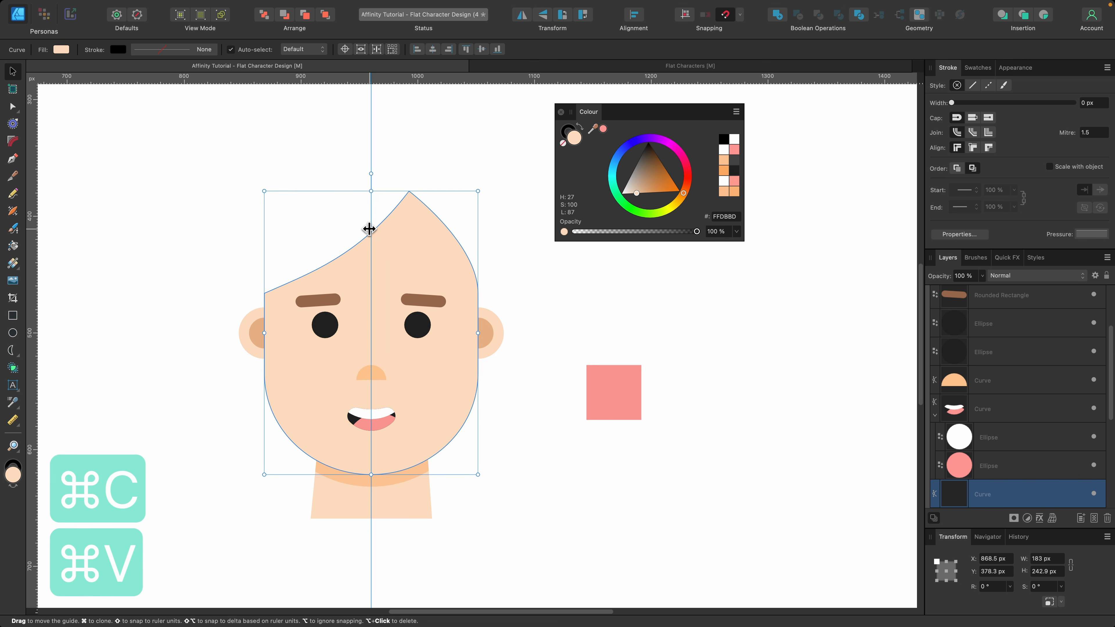
left_click_drag(413, 249, 413, 195)
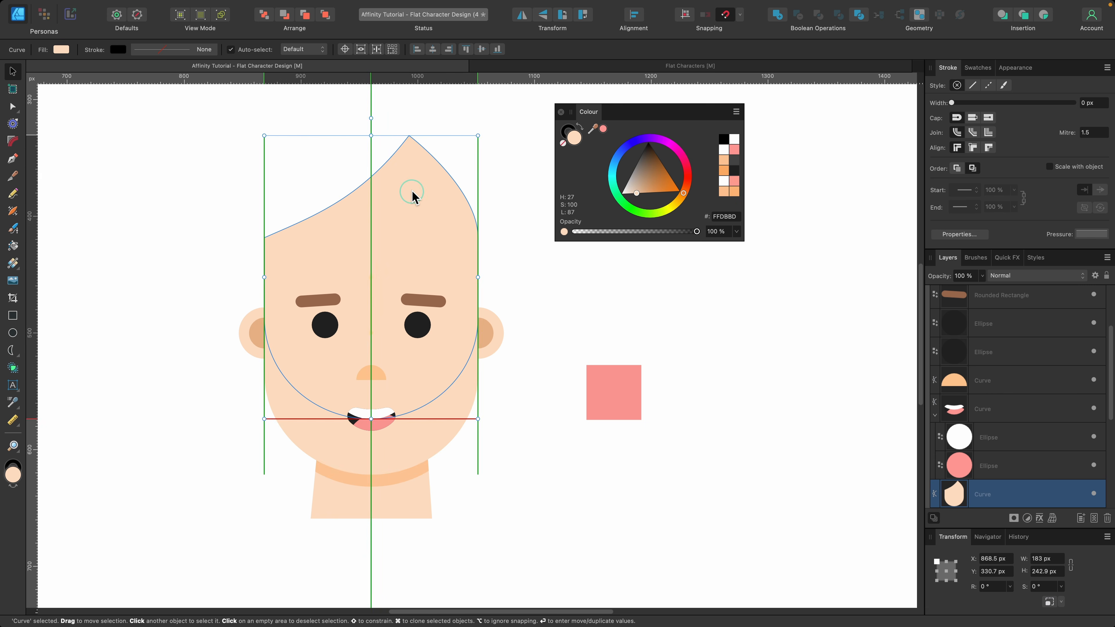
scroll(441, 303, "up", 3)
scroll(442, 303, "down", 3)
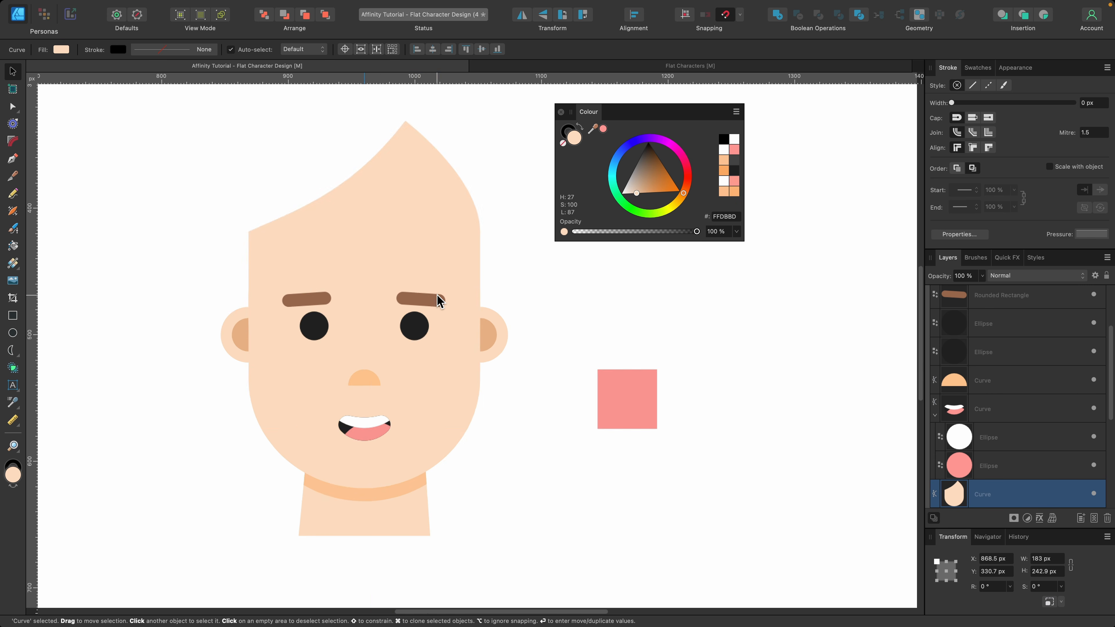
Fill the raised face copy with the brown sampled from the eyebrow and send it to the back.
left_click_drag(593, 133, 426, 298)
left_click(604, 128)
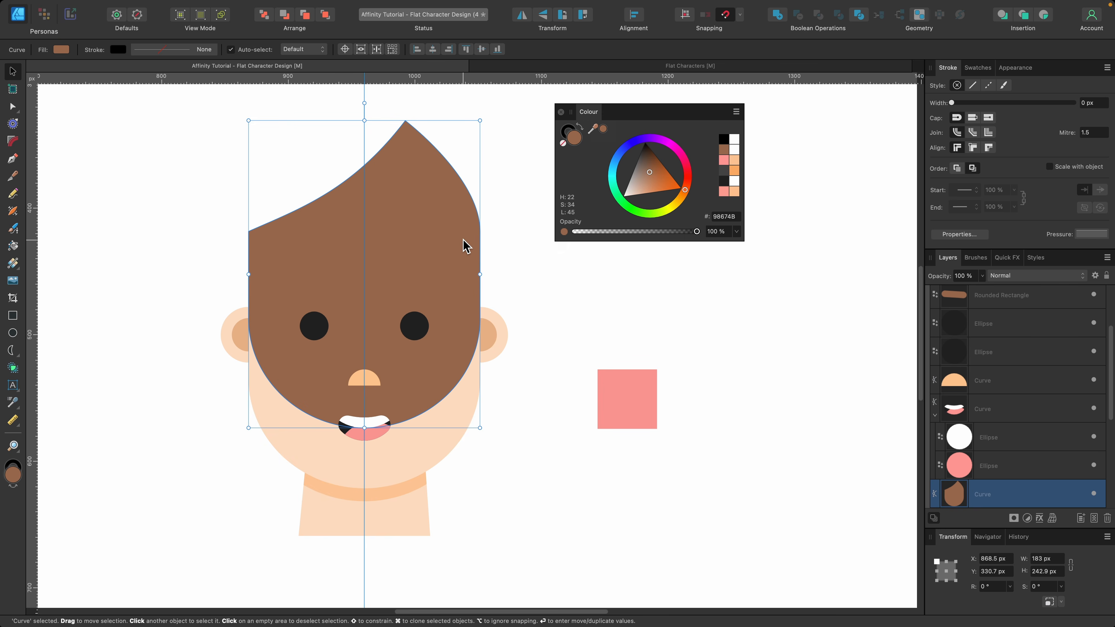
key("shift+super+bracketleft")
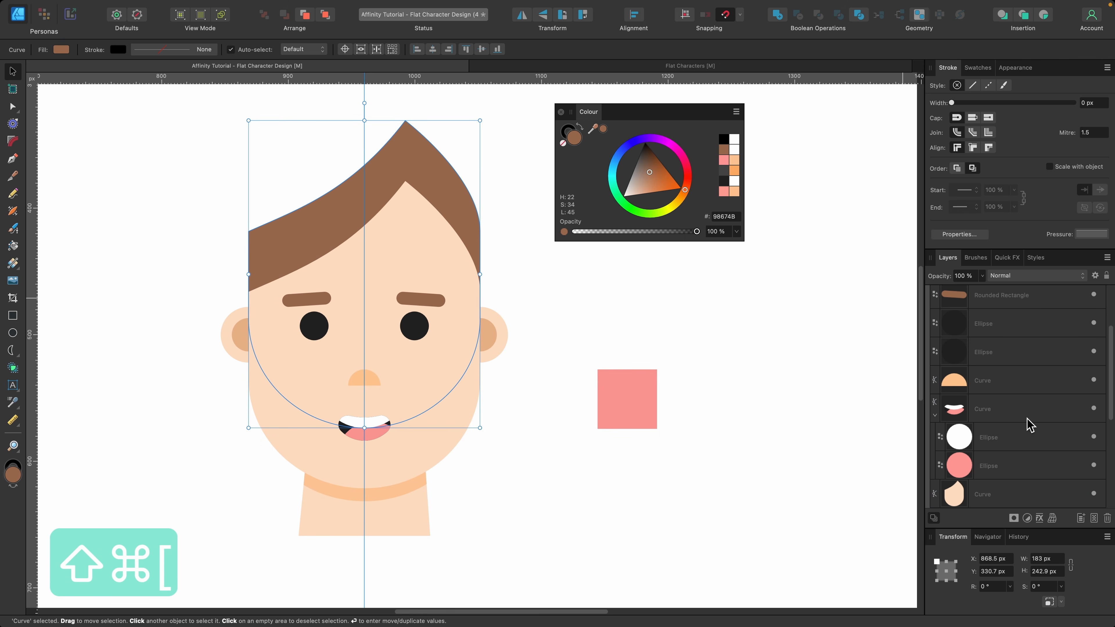
Flip the brown hair shape vertically and widen it symmetrically about its centre to about 199 px.
scroll(1029, 423, "down", 5)
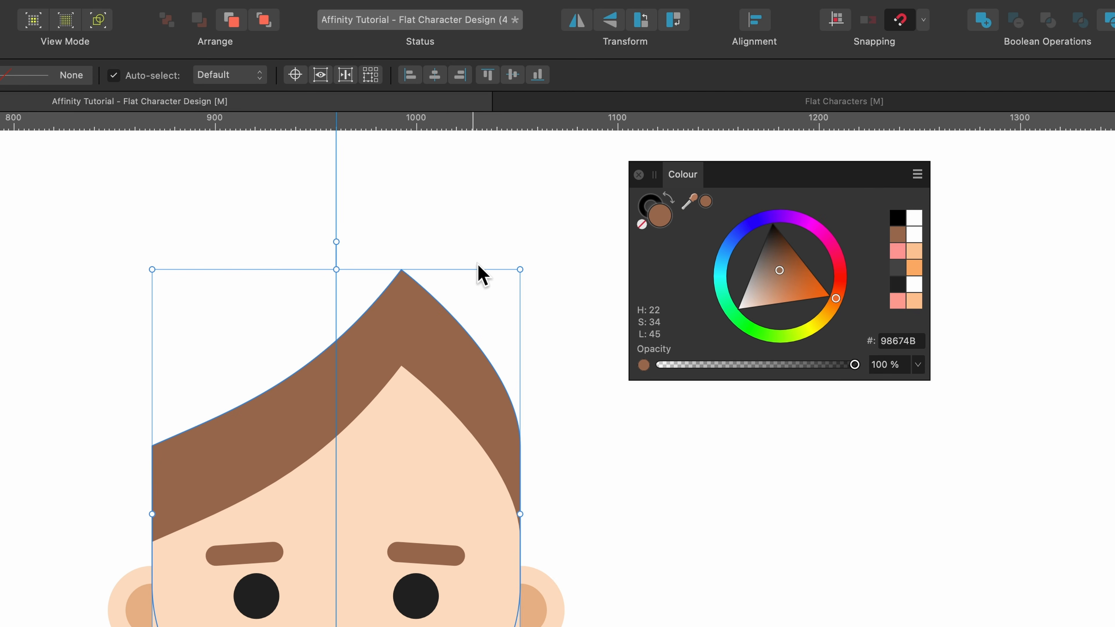
left_click(609, 22)
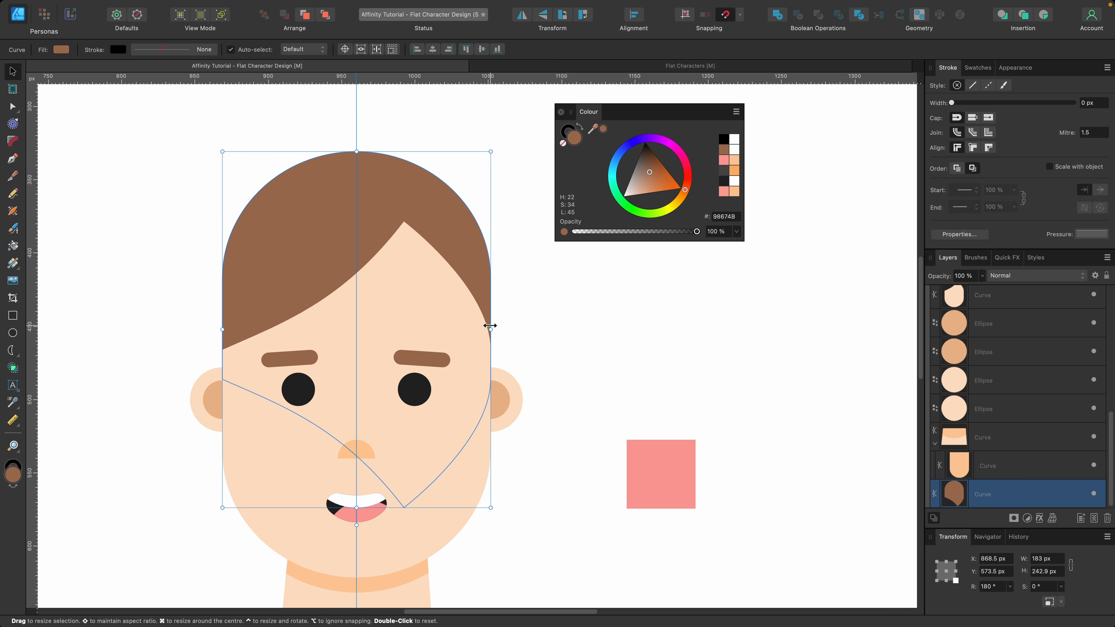
left_click_drag(490, 325, 502, 326)
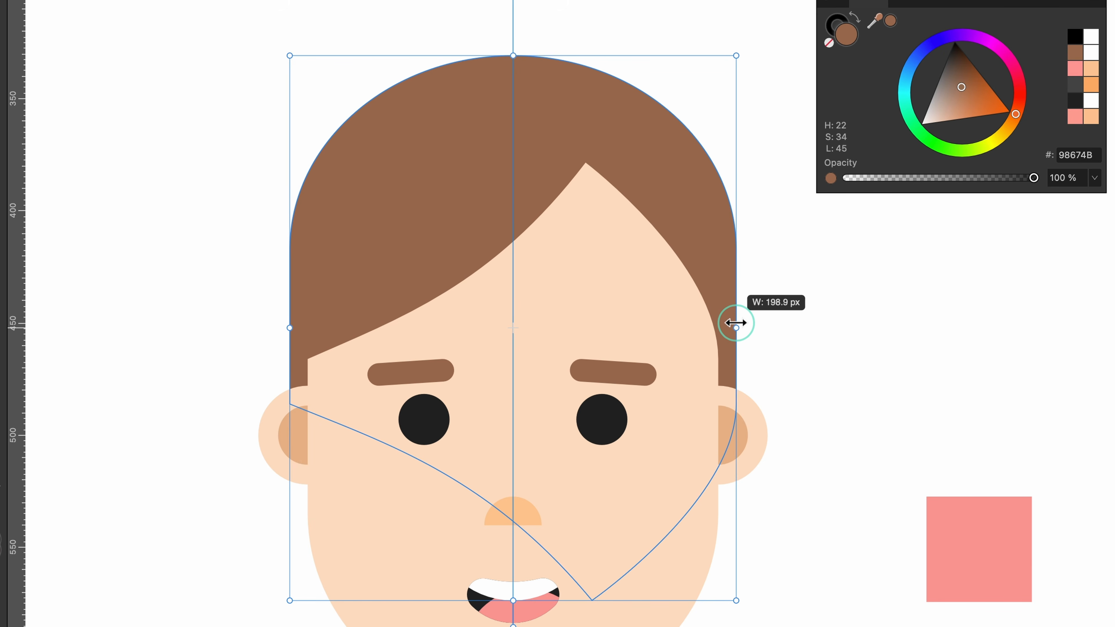
Add and select a node on the hair's top outline, right of the centre line, at about X 1005, Y 340 px.
left_click_drag(736, 322, 736, 324)
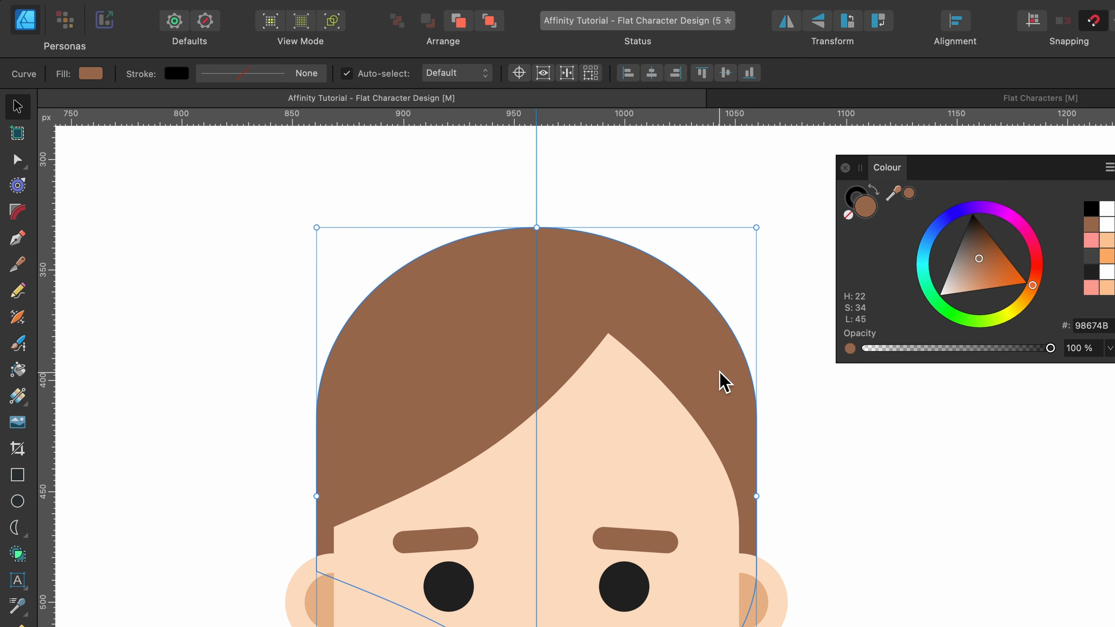
left_click(17, 160)
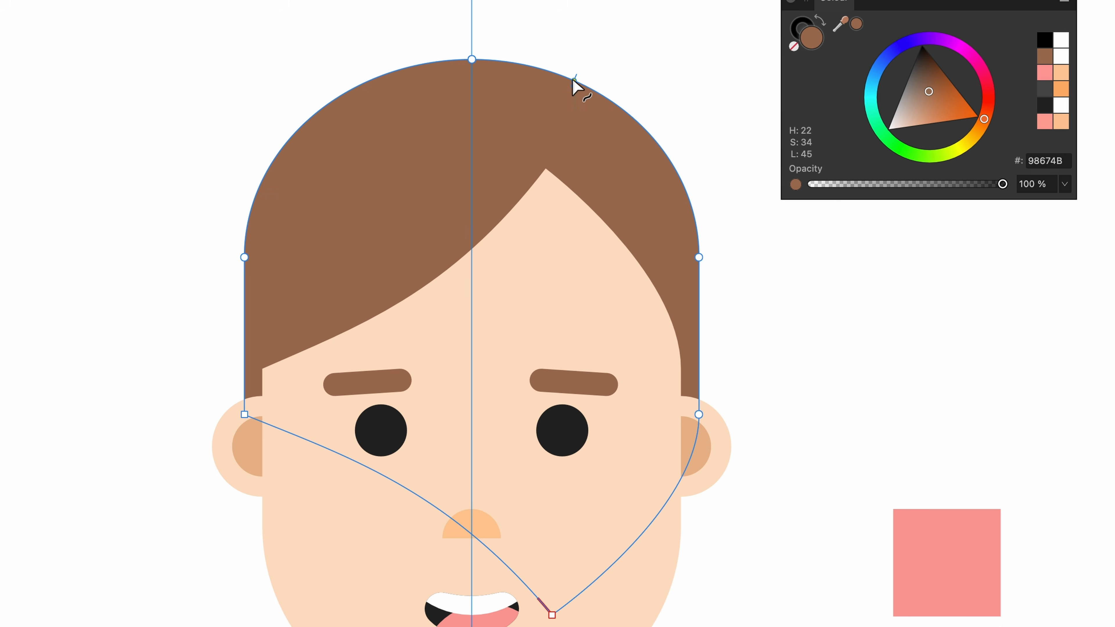
left_click(573, 80)
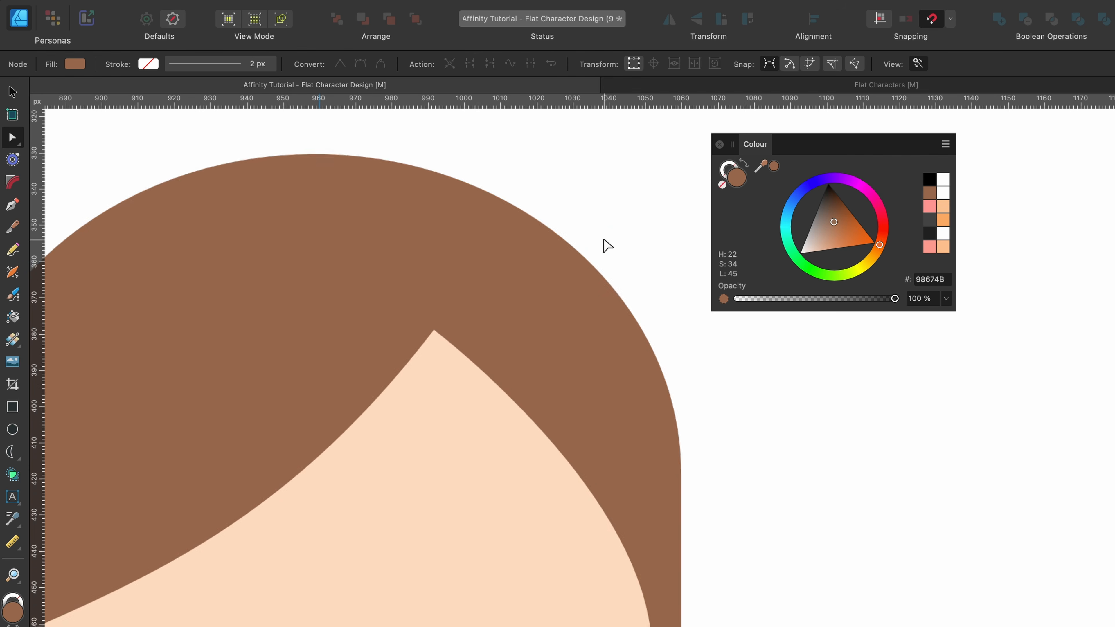
left_click(533, 250)
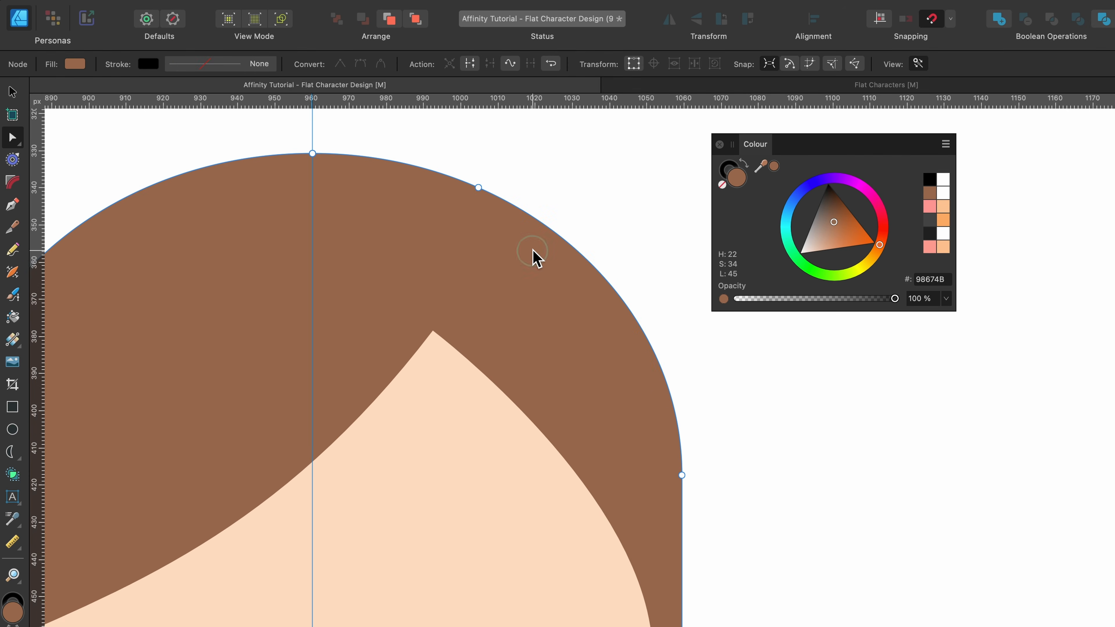
left_click(479, 187)
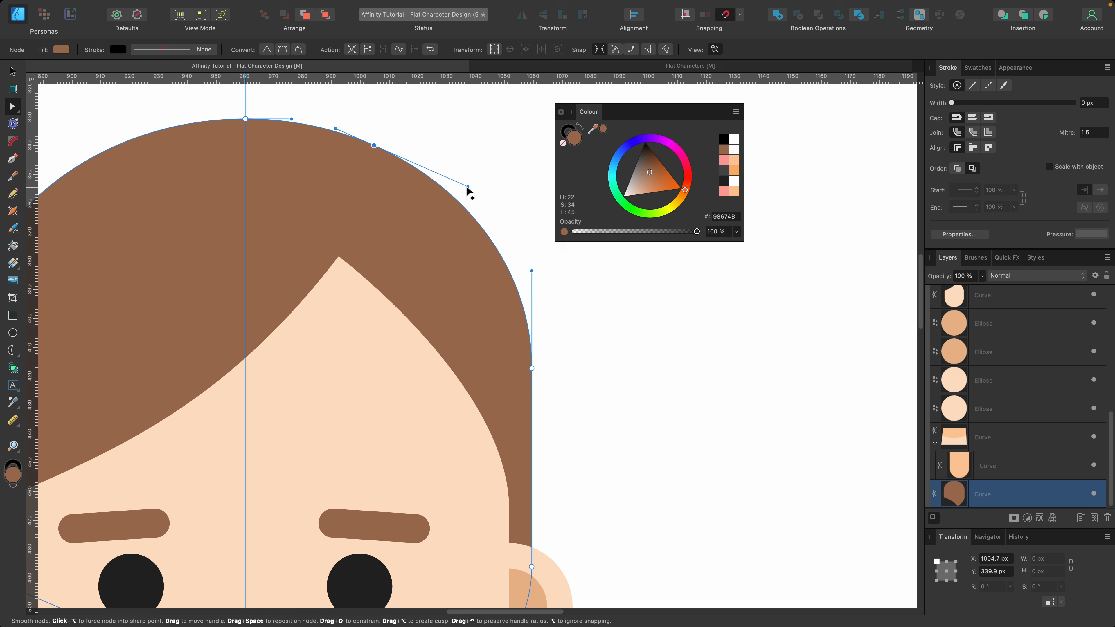
Make the added node a cusp with its right handle raised, and push the hair's right side outward to about X 1065 px.
left_click_drag(468, 187, 484, 105)
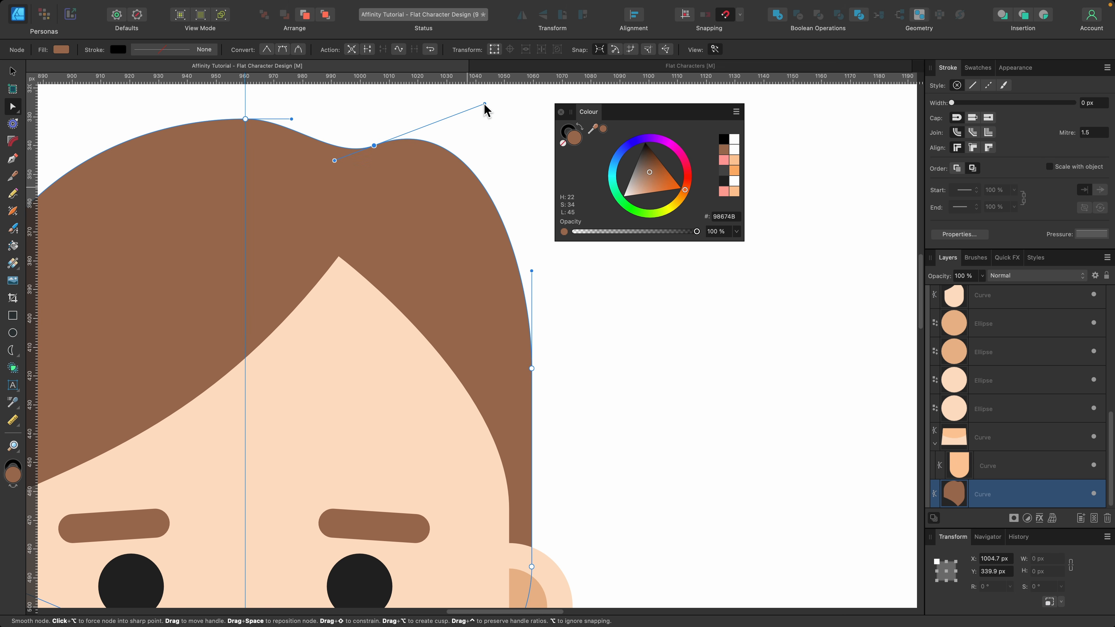
key("super+z")
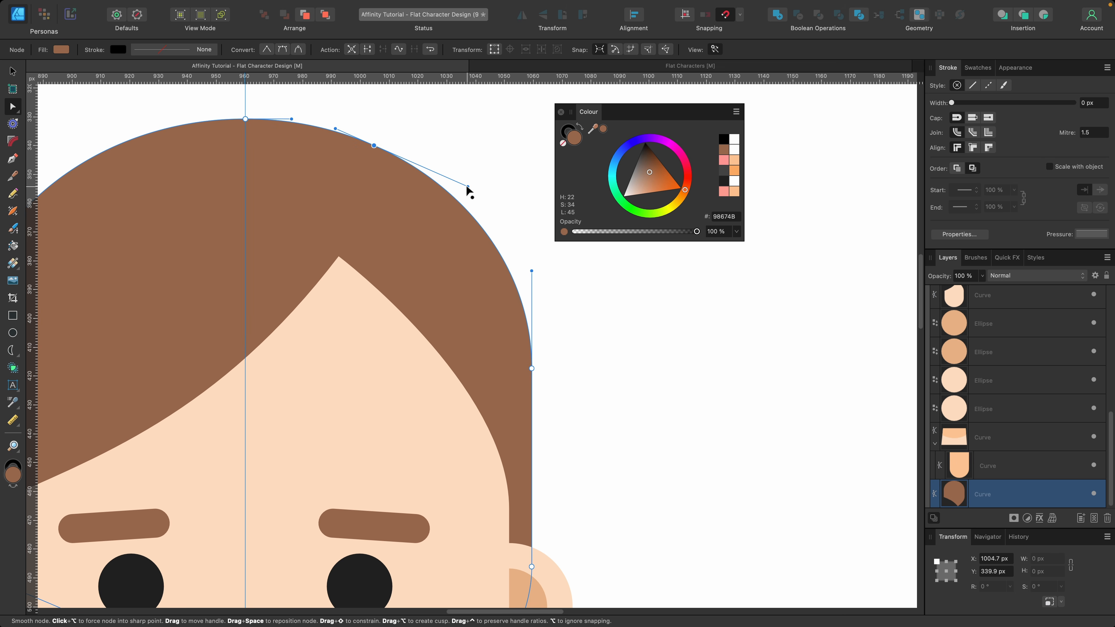
left_click_drag(468, 188, 512, 139)
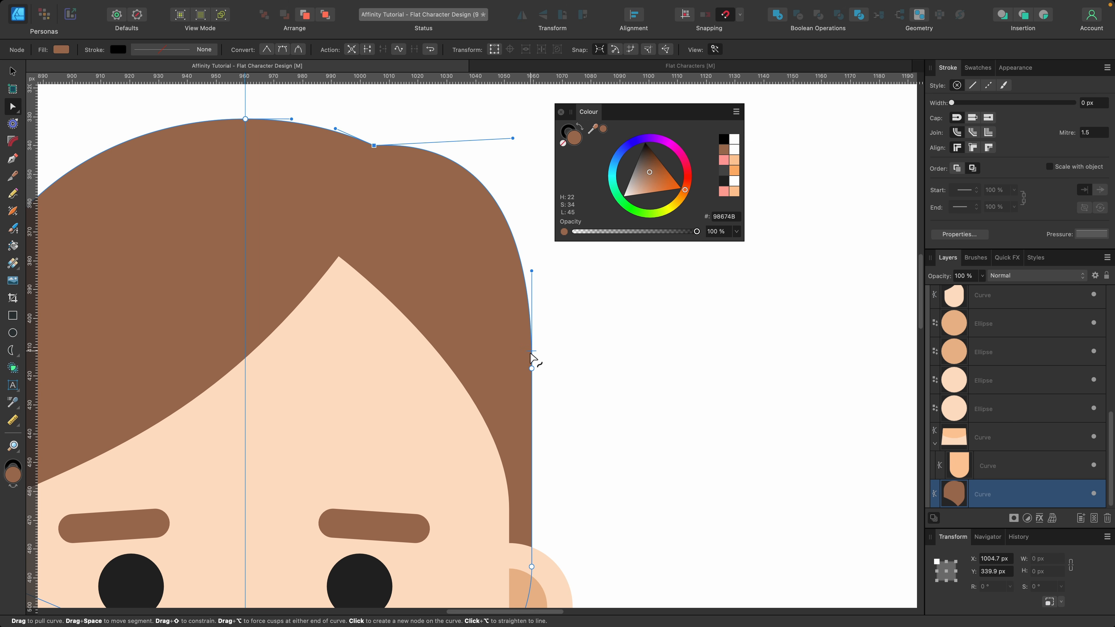
left_click_drag(532, 368, 544, 369)
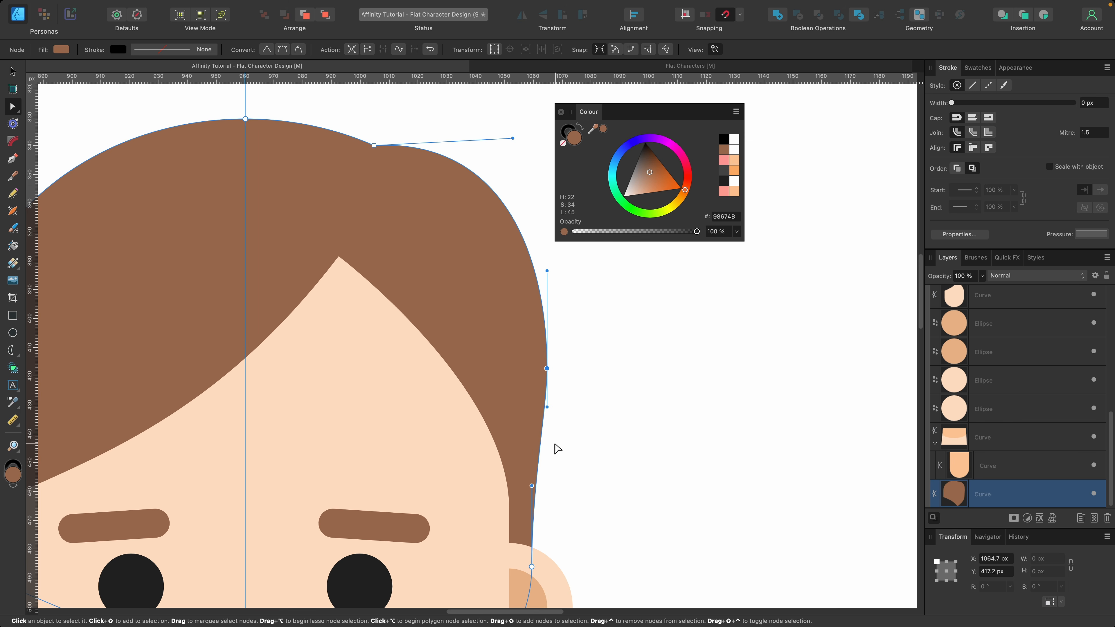
left_click_drag(531, 486, 546, 489)
Raise the cusp node's left handle to form a rounded notch in the hair above the parting.
scroll(547, 491, "down", 4)
scroll(549, 493, "up", 3)
scroll(549, 492, "up", 3)
left_click(436, 290)
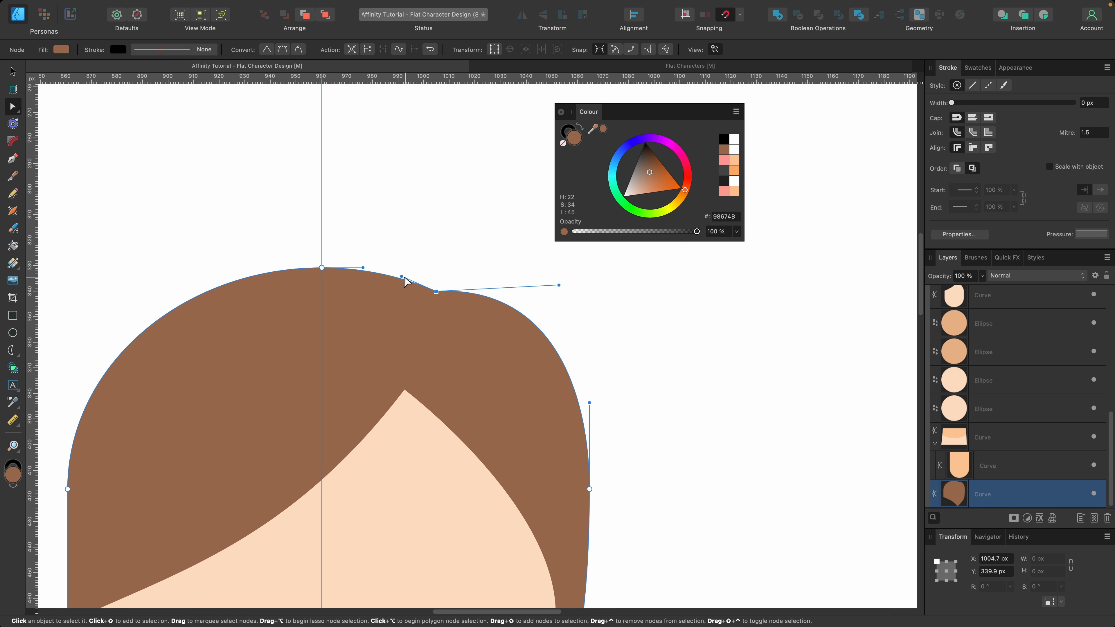
left_click_drag(402, 278, 414, 262)
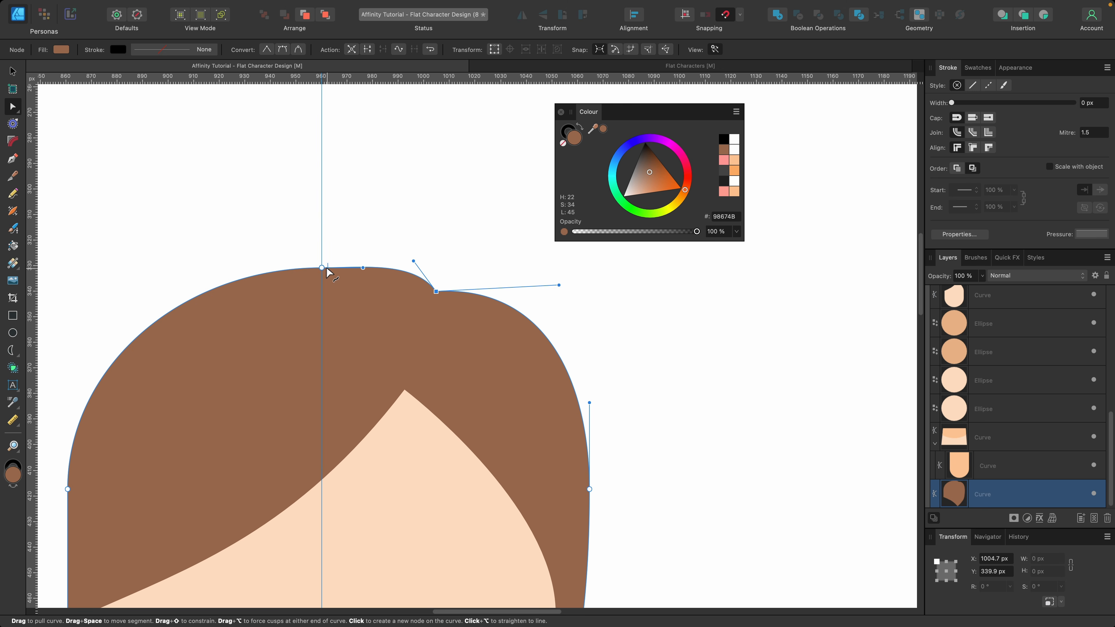
Lift the hair's top-centre node slightly and bulge the segment between it and the notch upward.
left_click_drag(323, 267, 357, 243)
key("BackSpace")
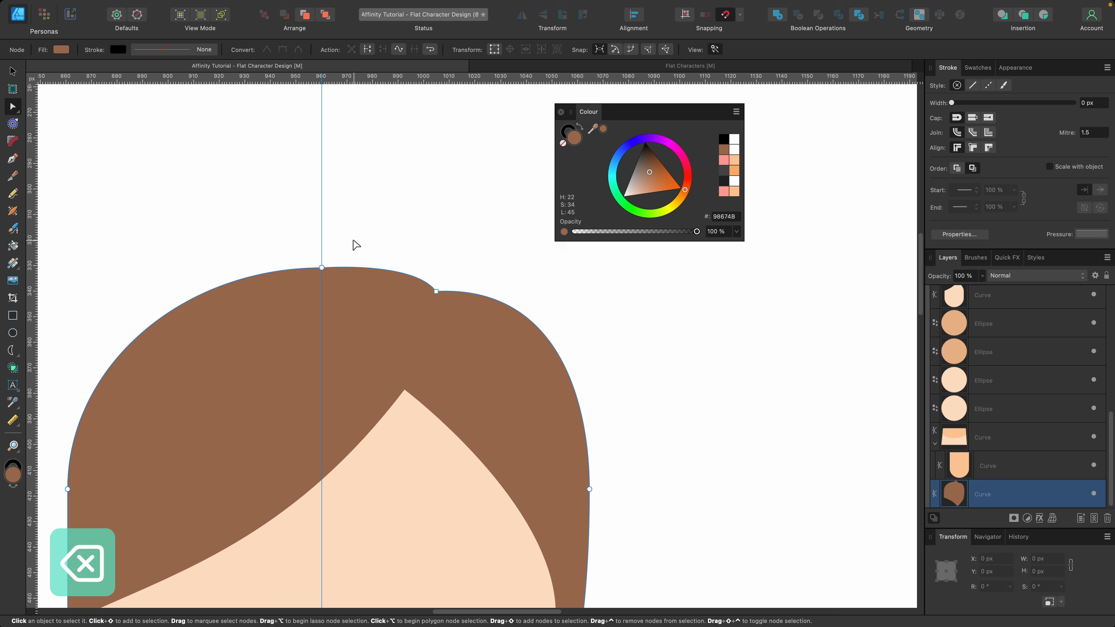
left_click(322, 267)
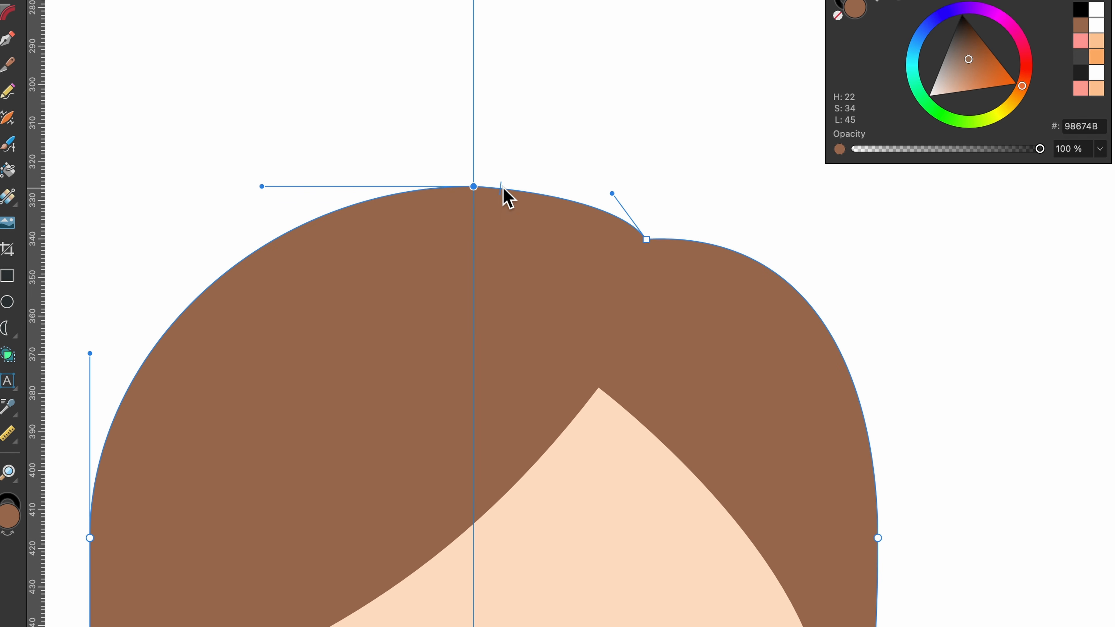
scroll(495, 194, "up", 3)
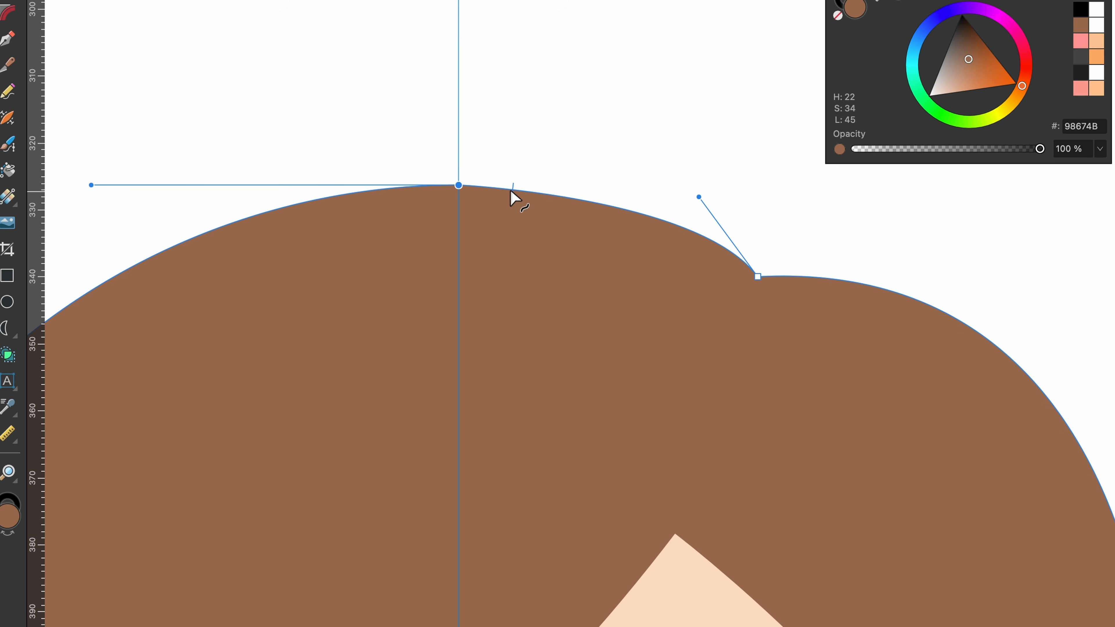
left_click_drag(510, 194, 556, 172)
scroll(557, 186, "down", 3)
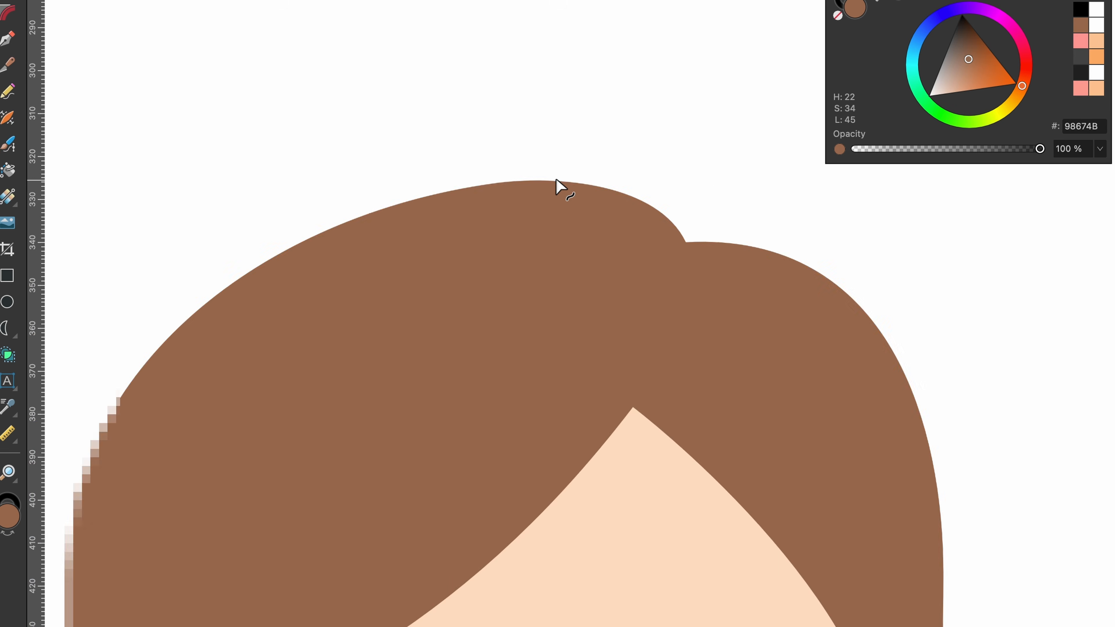
Bow the upper left side of the hair outward and taper its lower end inward toward the ear.
scroll(557, 182, "down", 3)
scroll(351, 468, "up", 2)
left_click(349, 404)
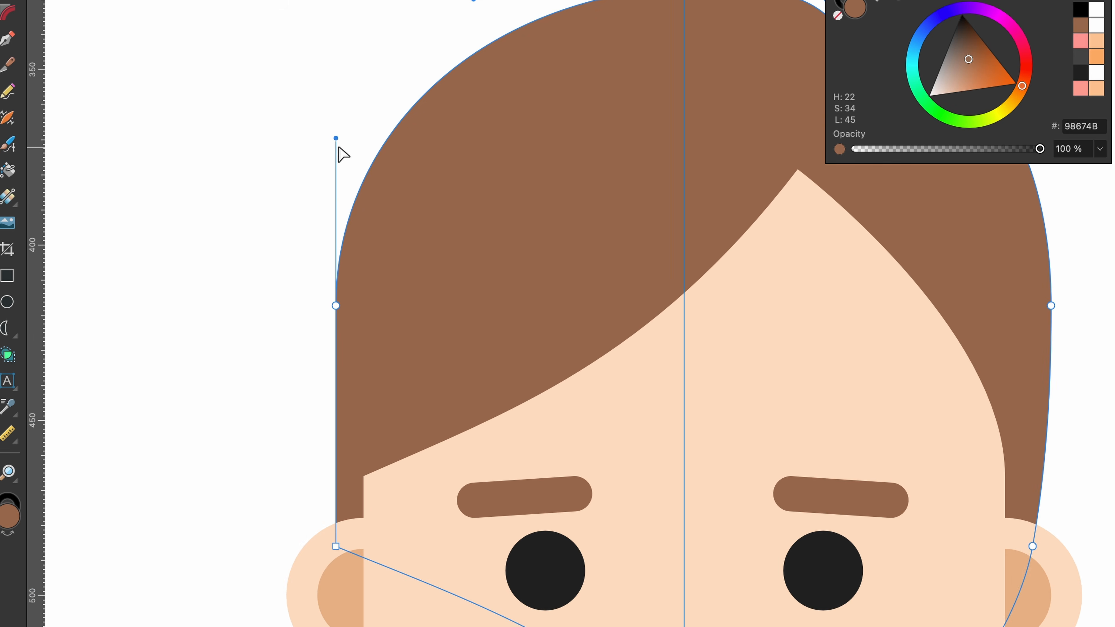
left_click_drag(336, 143, 311, 143)
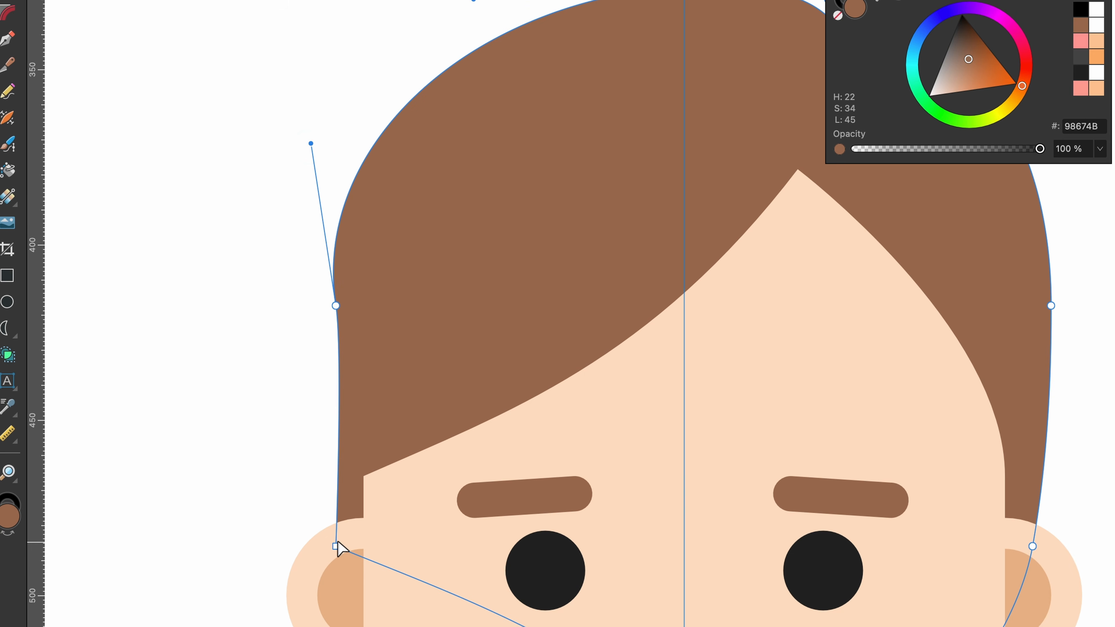
left_click_drag(334, 545, 344, 546)
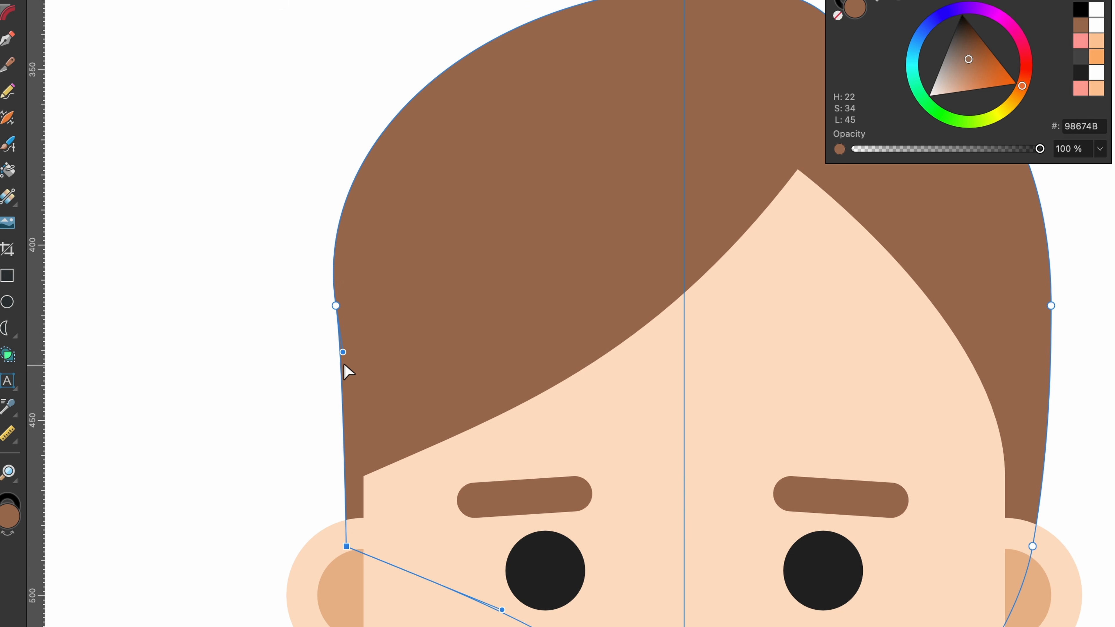
left_click_drag(343, 352, 336, 387)
scroll(333, 389, "down", 6)
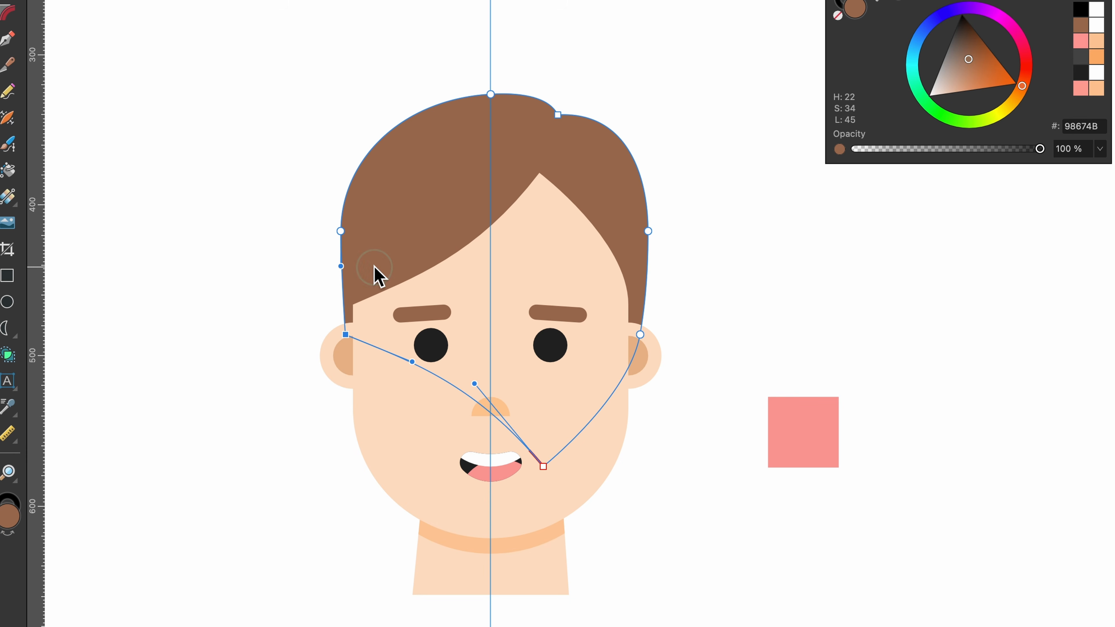
Raise the face shape's left hairline corner vertically so the fringe ends higher above the eyebrow.
left_click(377, 297)
scroll(373, 307, "up", 4)
key("a")
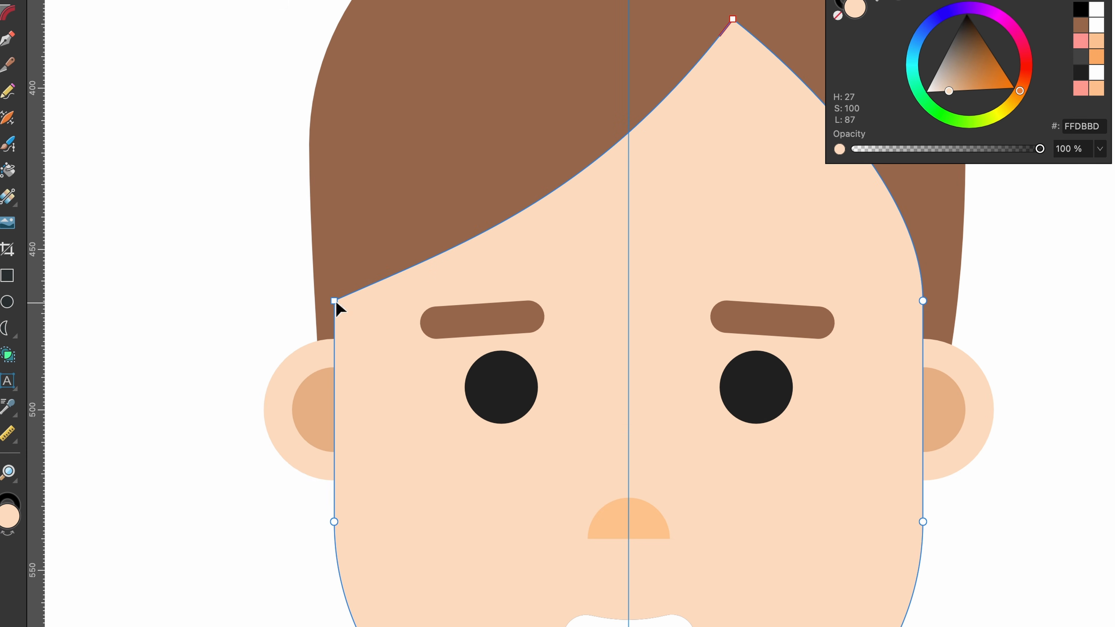
left_click_drag(335, 303, 336, 278)
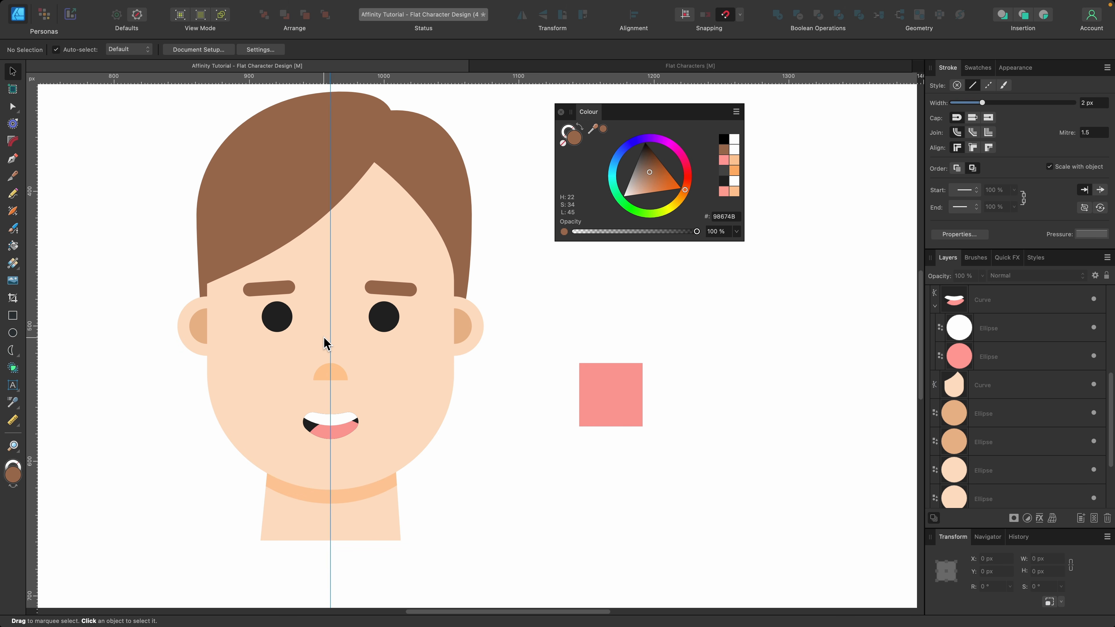
Move the mouth off the face beside the pink square, and shorten the face and neck together from their lower edge.
left_click(347, 422)
left_click_drag(345, 422, 556, 421)
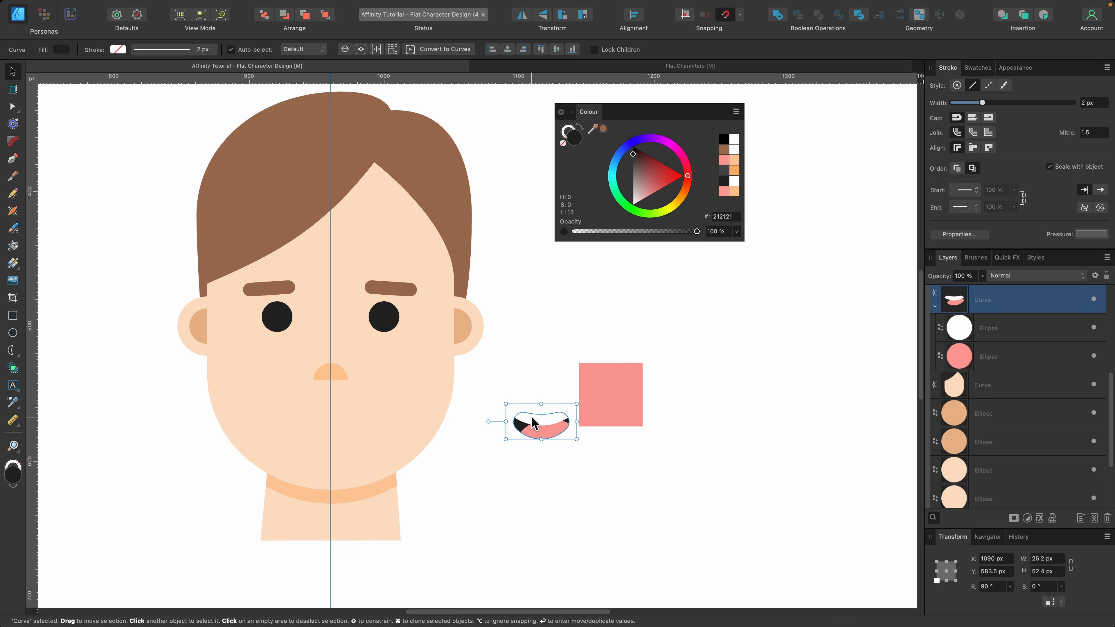
left_click(415, 432)
left_click(379, 507, "shift")
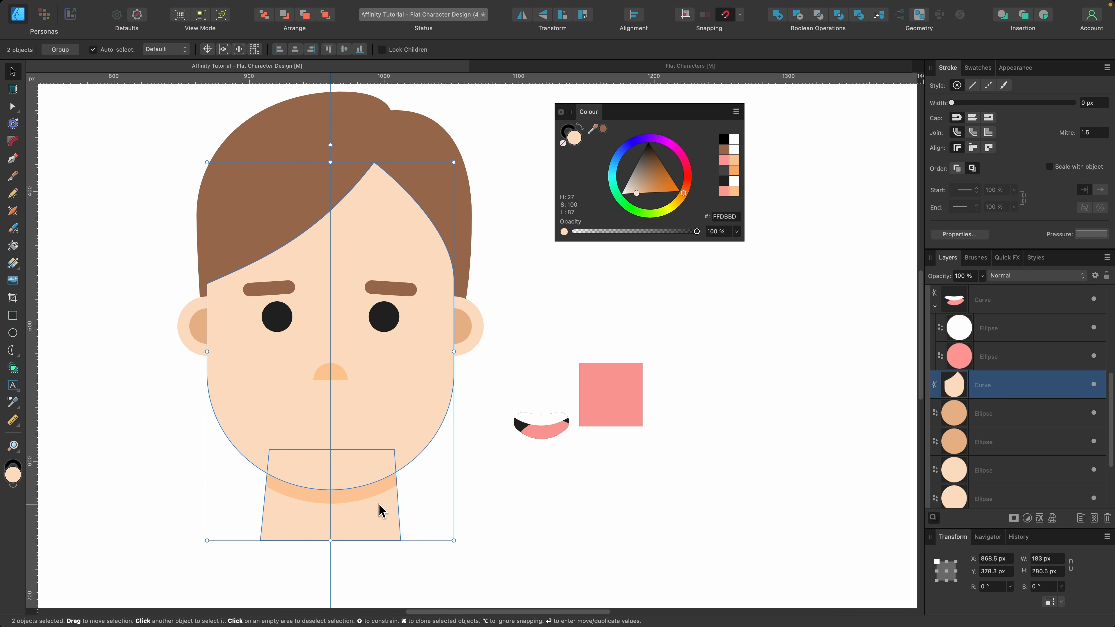
left_click_drag(330, 540, 330, 475)
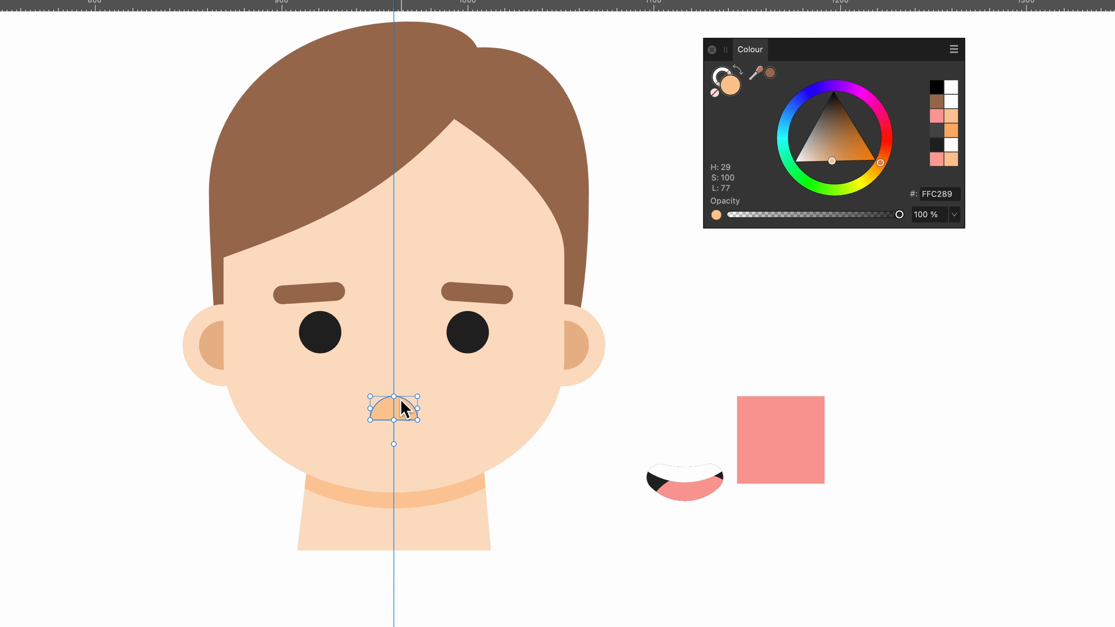
Shrink and raise the nose, and make an inverted, enlarged copy about 43 by 22 px below it, filled white (FFFFFF), as the mouth.
left_click_drag(338, 369, 338, 350)
left_click_drag(405, 380, 438, 396)
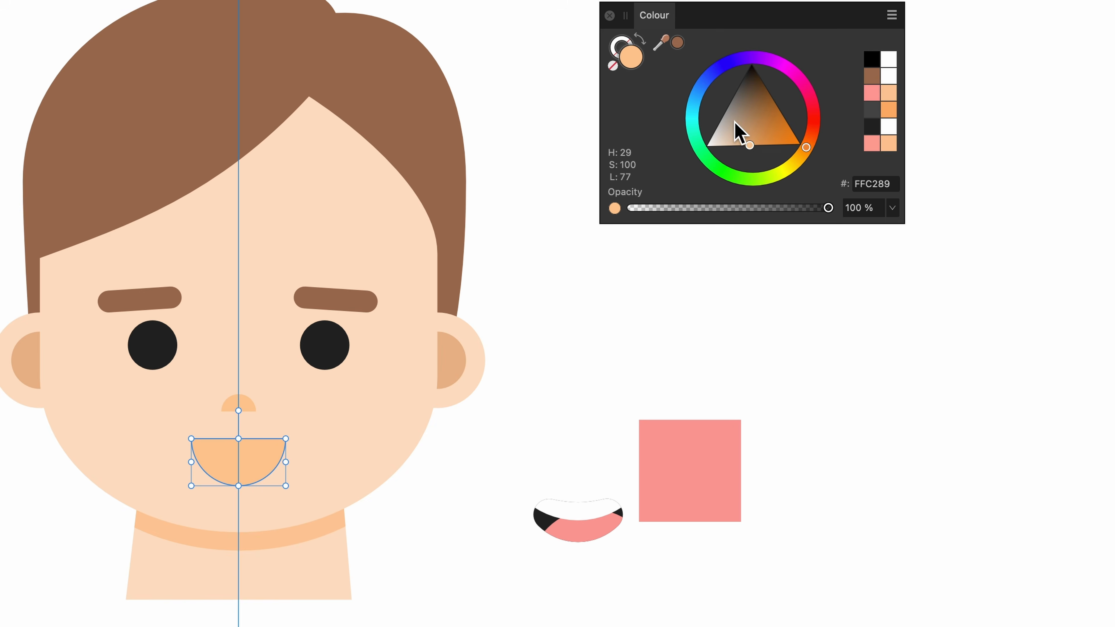
left_click(621, 193)
scroll(505, 400, "down", 5)
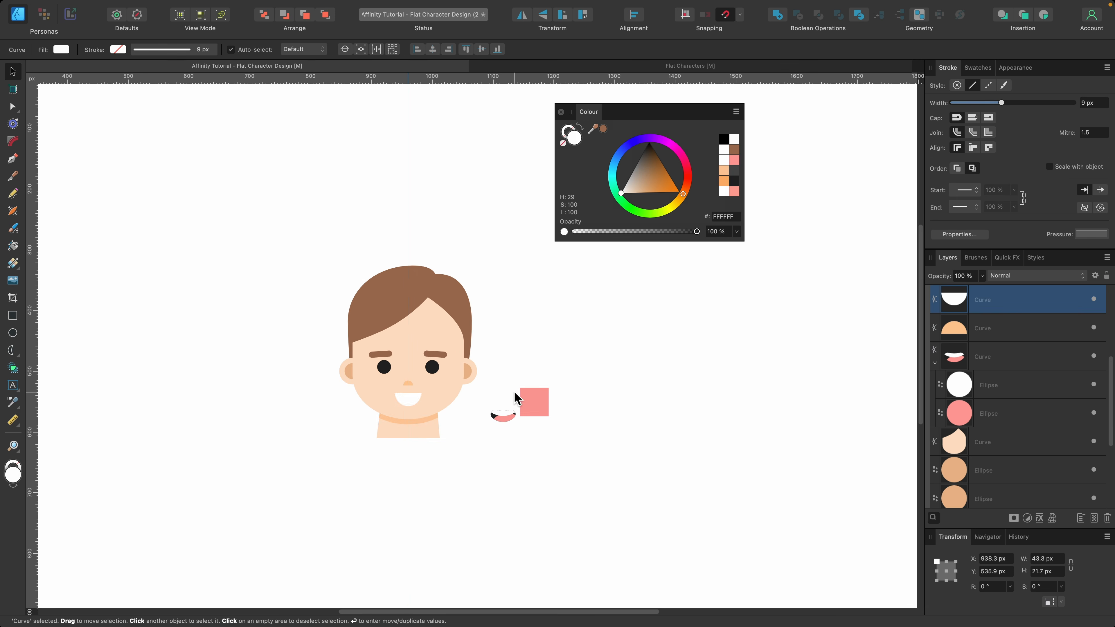
Try to narrow the neck symmetrically about its centre to about 66 px.
left_click(429, 427)
scroll(429, 426, "up", 4)
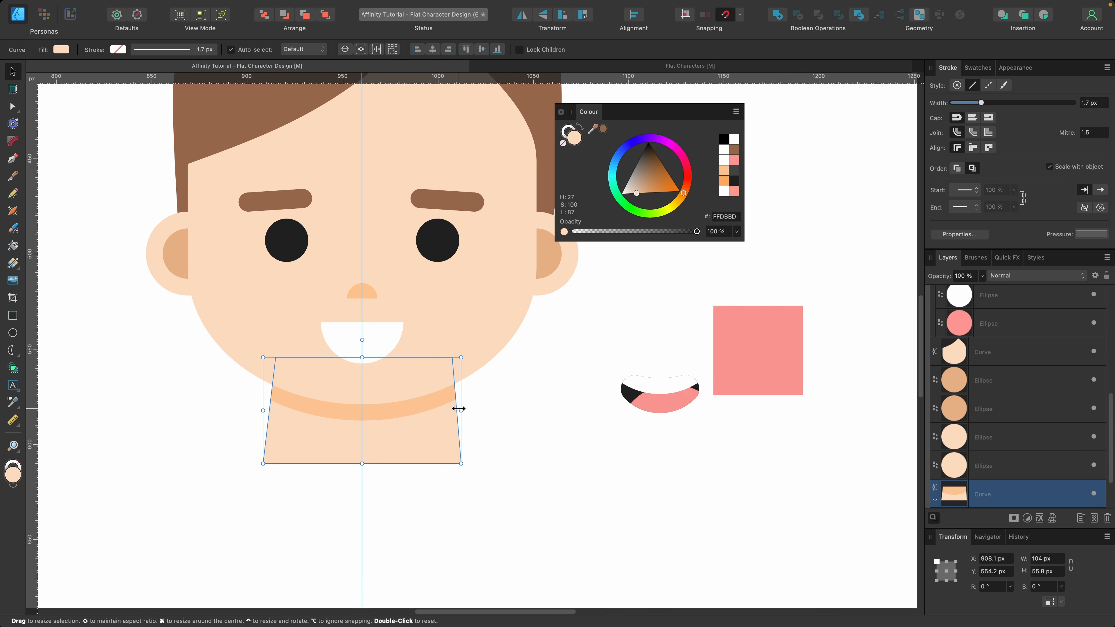
left_click_drag(459, 408, 424, 411)
key("super+z")
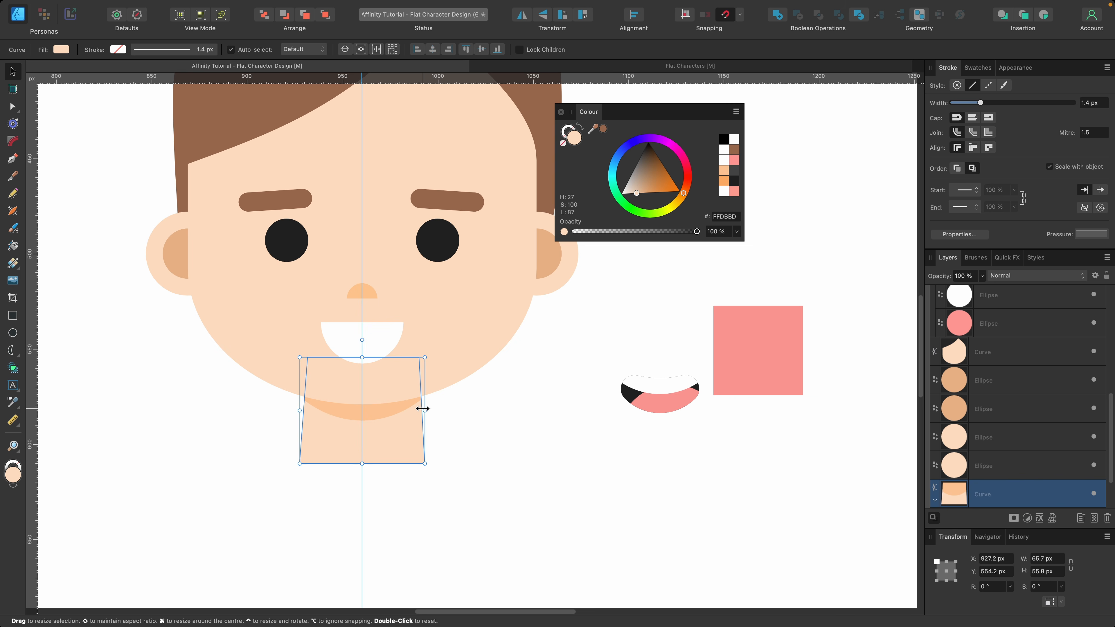
key("super+z")
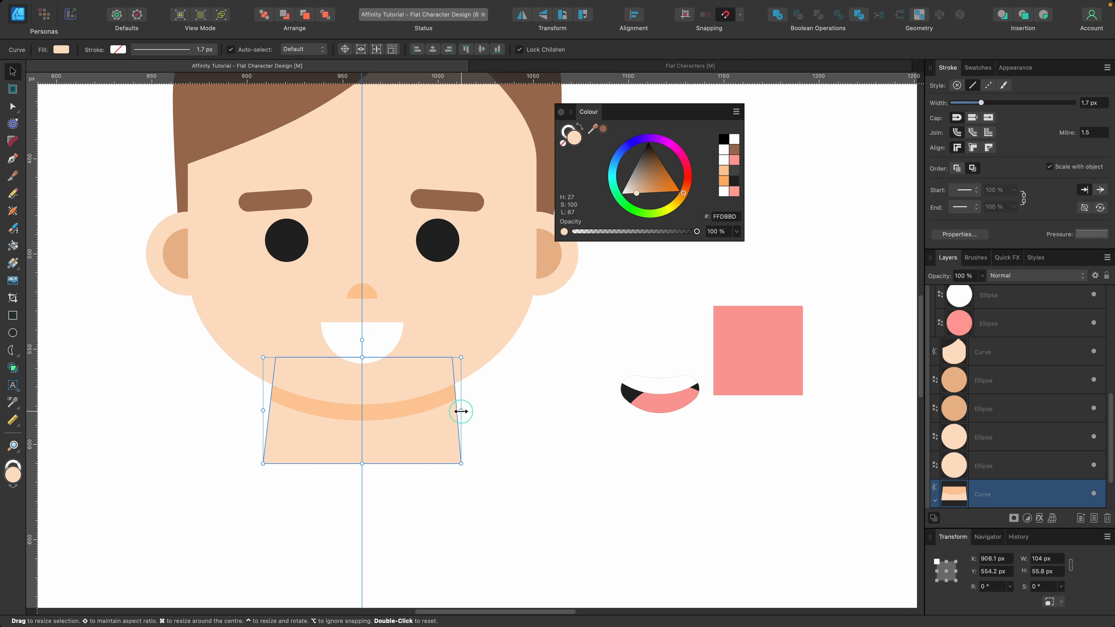
Narrow the neck symmetrically about its centre to about 64 px with Lock Children enabled.
left_click_drag(461, 411, 426, 416)
scroll(472, 443, "down", 3)
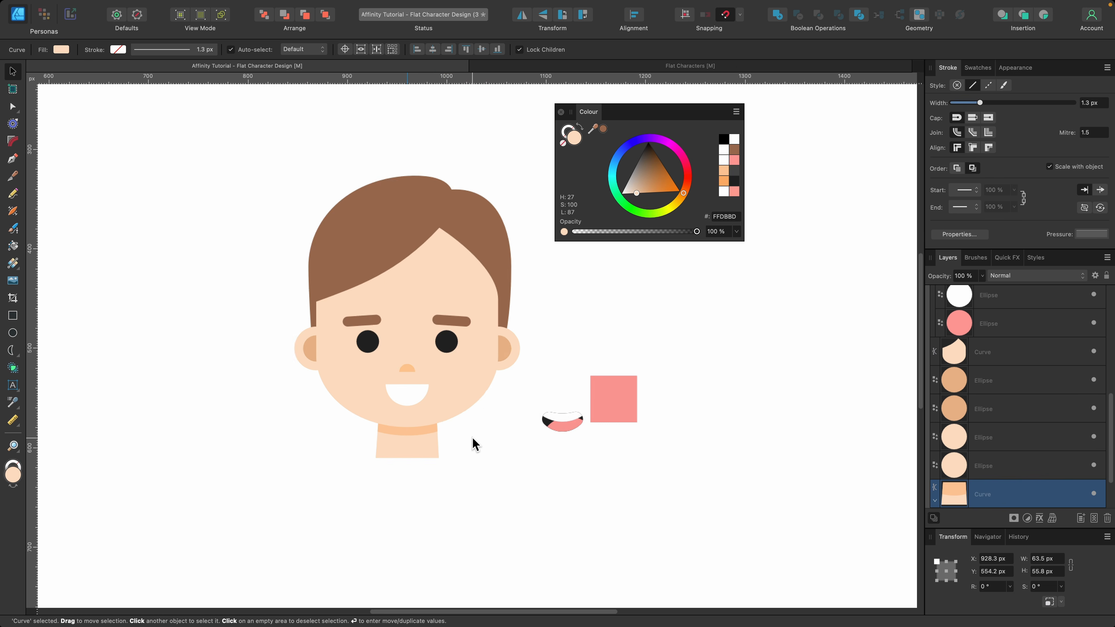
scroll(473, 443, "up", 2)
left_click_drag(415, 483, 416, 482)
left_click(486, 476)
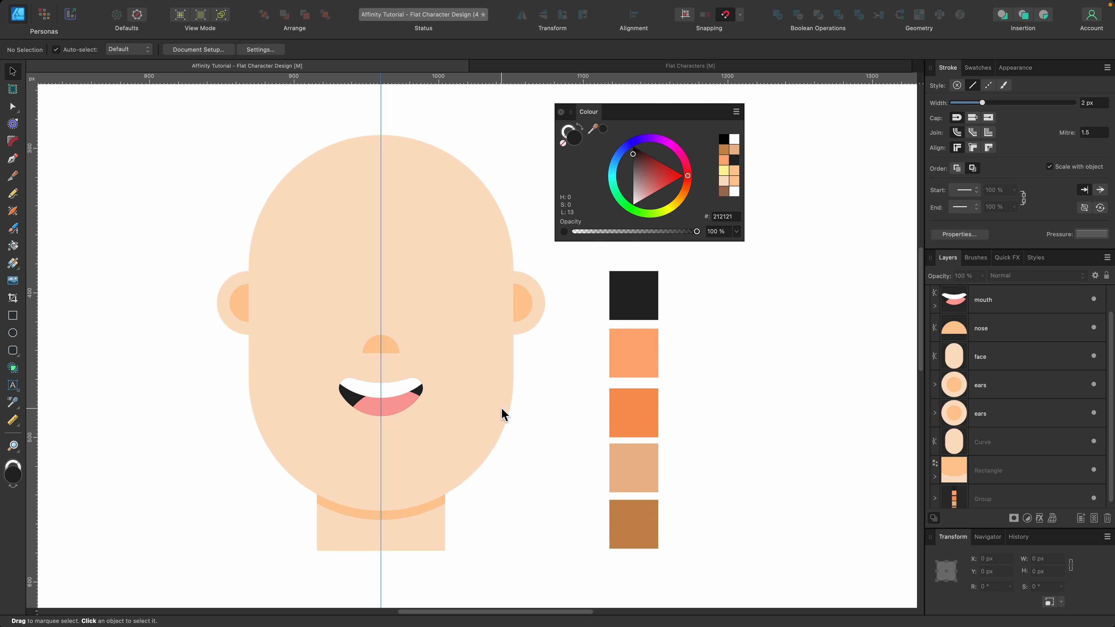
On the bald head, draw a 212121 rounded-rectangle eye about 24 by 40 px, up and left of the nose, with 50% corners.
left_click(486, 400)
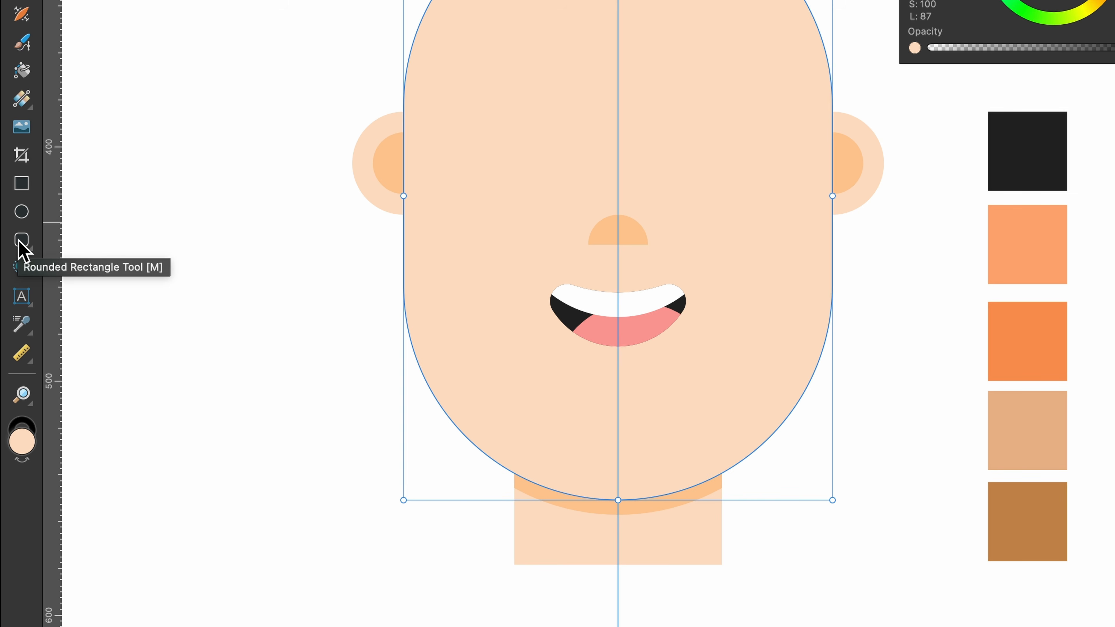
left_click(22, 240)
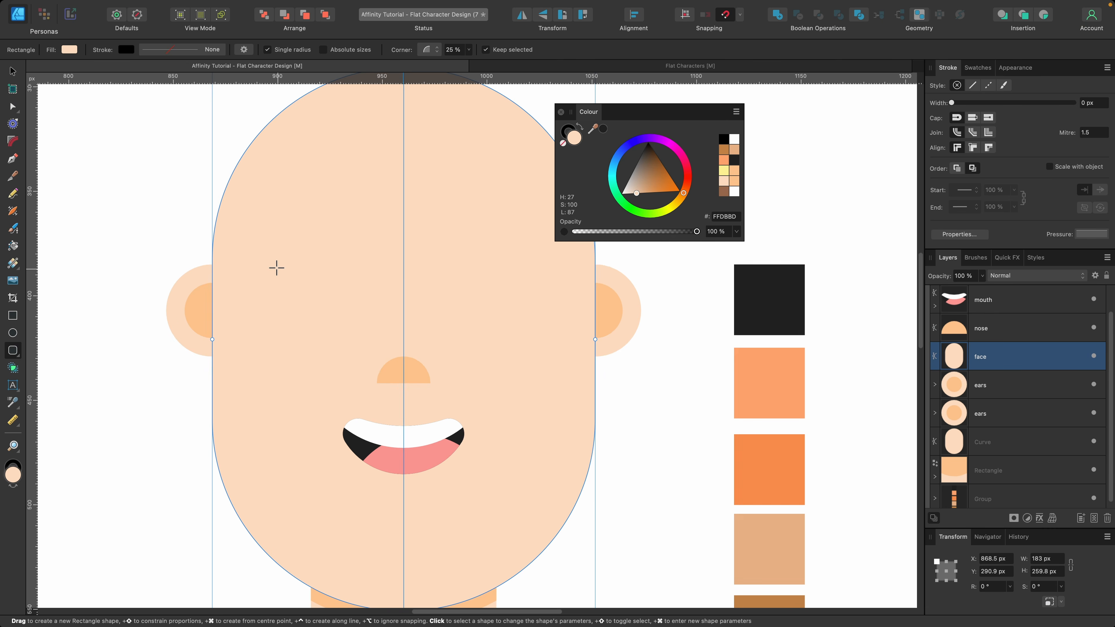
left_click_drag(277, 265, 325, 348)
scroll(287, 272, "up", 5)
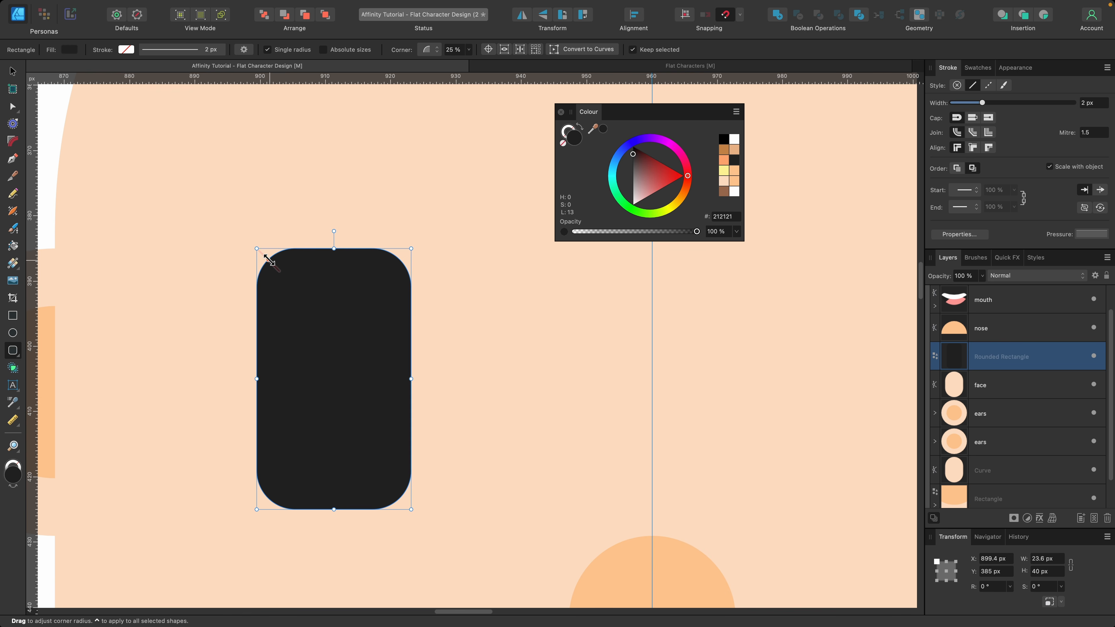
left_click_drag(269, 261, 361, 373)
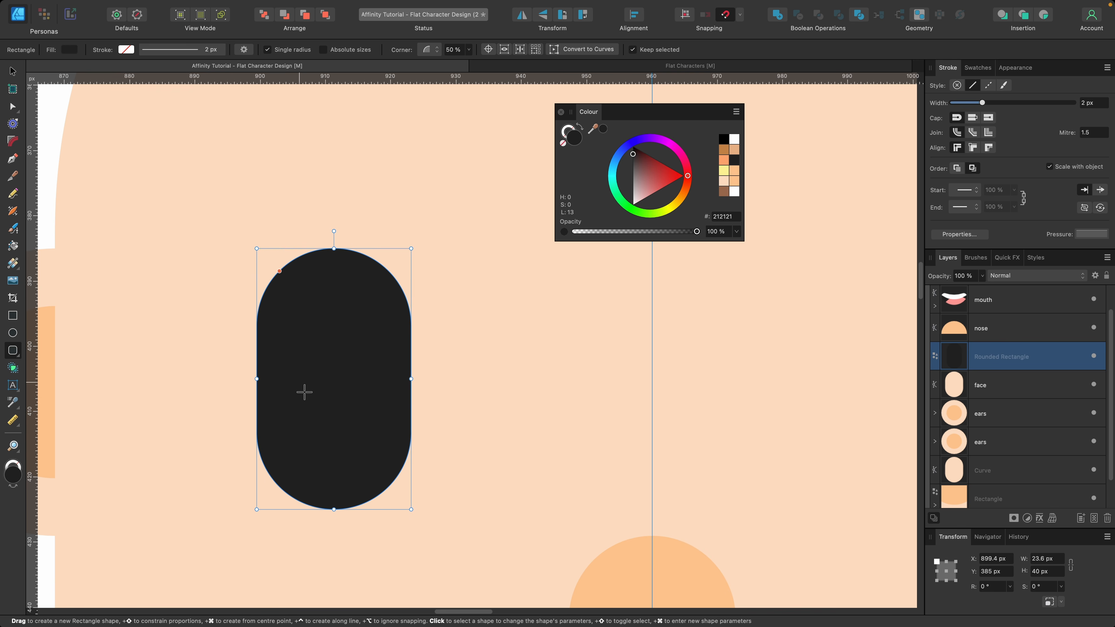
Shift the eye slightly inward and place a duplicate level with it on the other side of the nose.
key("v")
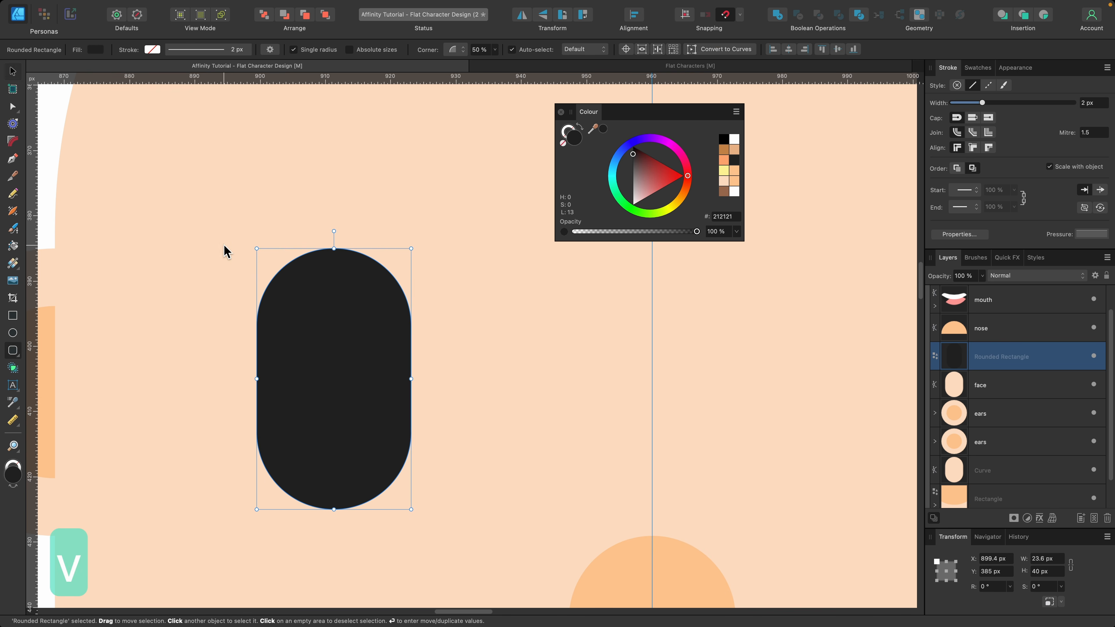
scroll(248, 270, "down", 5)
left_click_drag(325, 331, 351, 341)
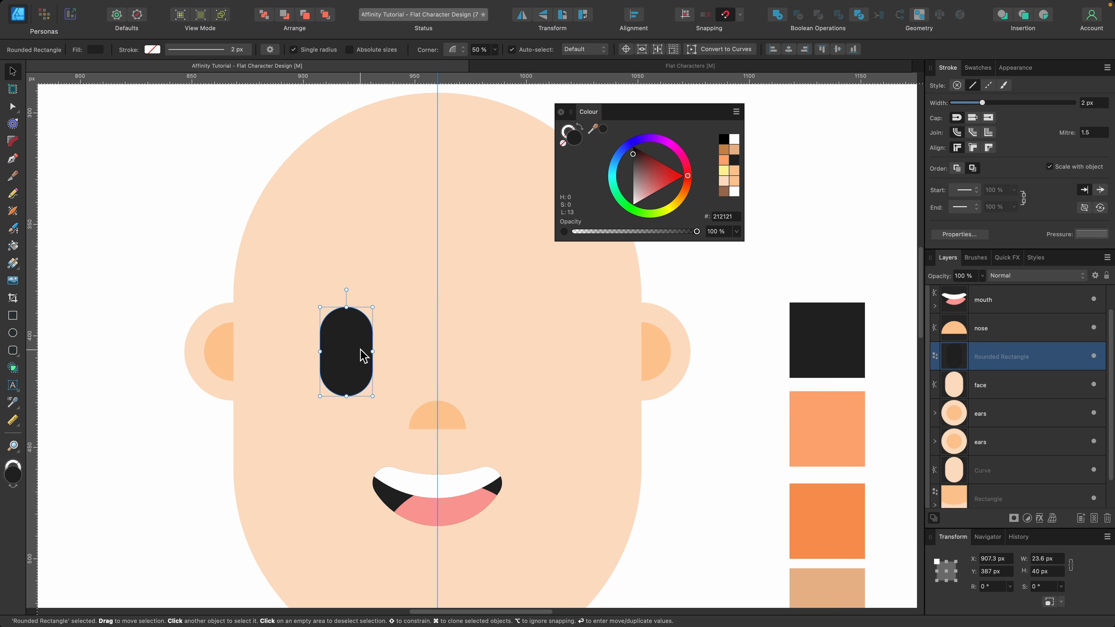
left_click_drag(360, 355, 527, 358)
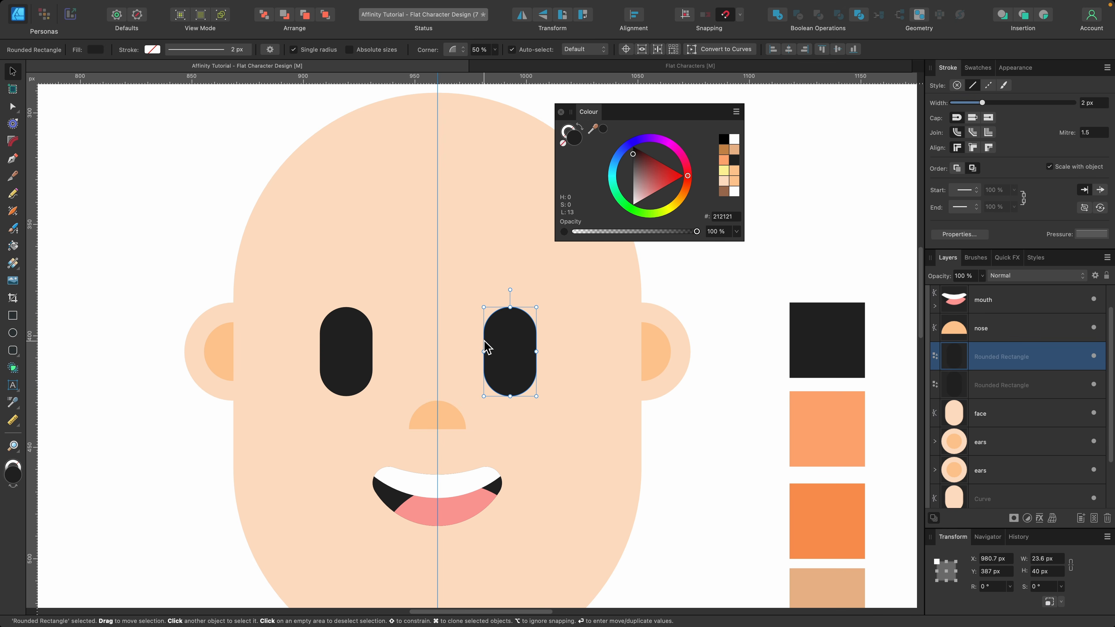
Centre the pair of eyes together on the vertical guide, keeping their height.
left_click(358, 347, "shift")
scroll(405, 336, "up", 3)
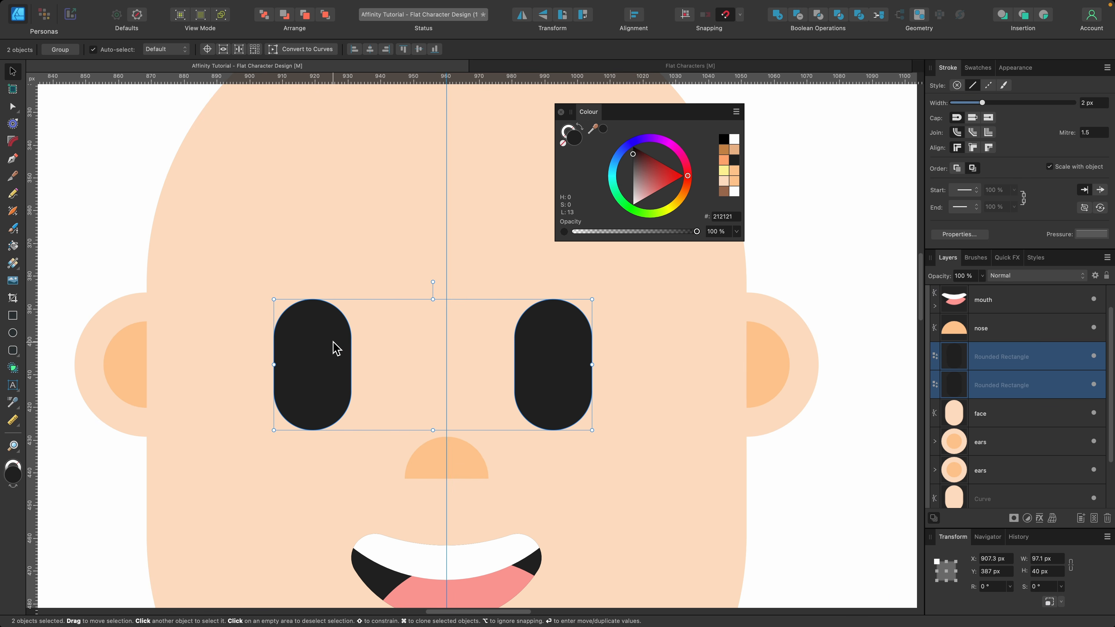
left_click_drag(335, 347, 348, 344)
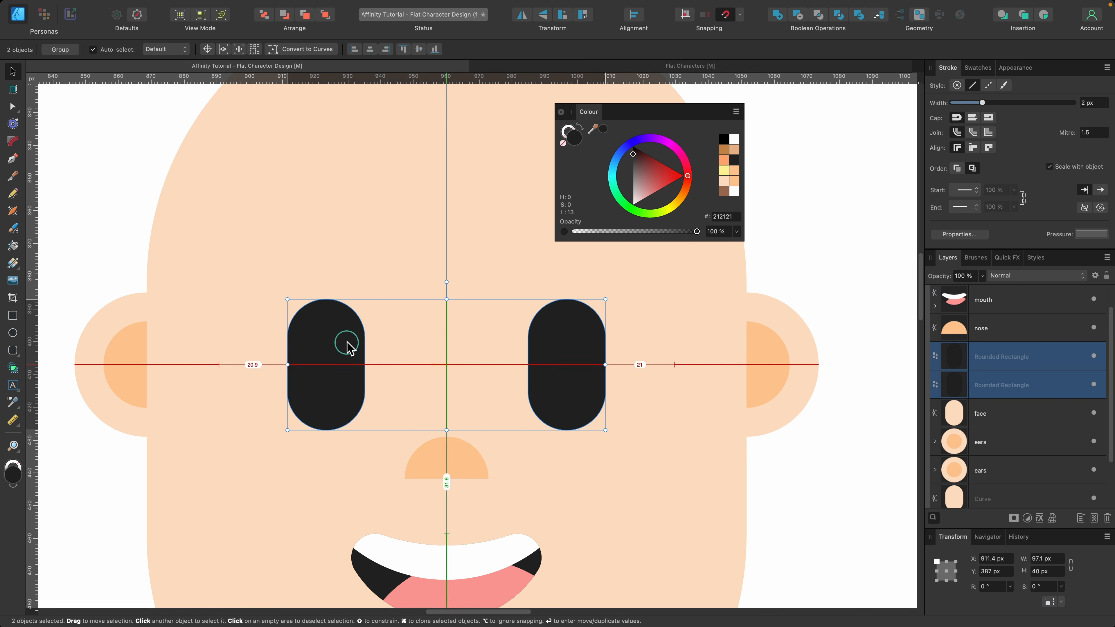
scroll(432, 341, "right", 2)
scroll(435, 342, "down", 4)
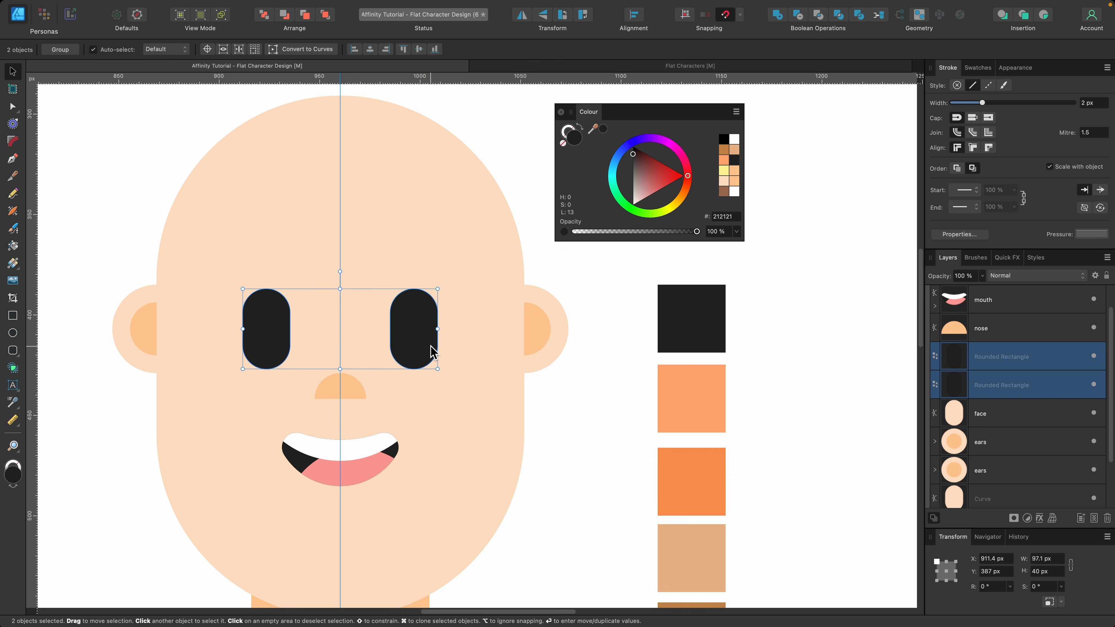
Duplicate the face shape in place and fill the copy with the sampled light orange FFA169.
left_click(486, 373)
scroll(486, 374, "down", 3)
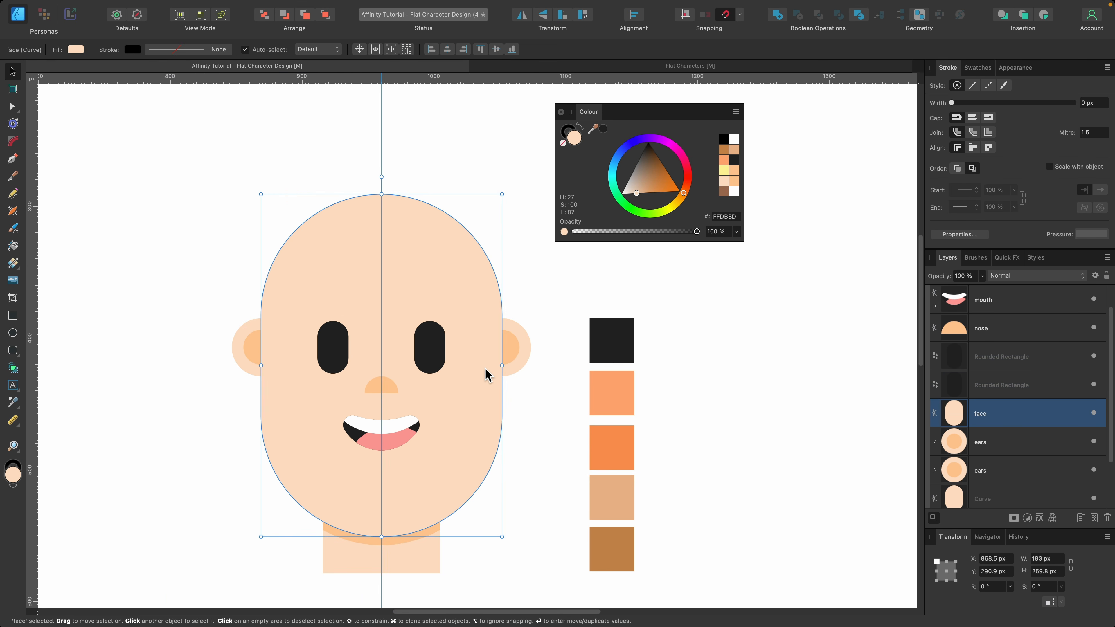
key("super+c")
key("super+v")
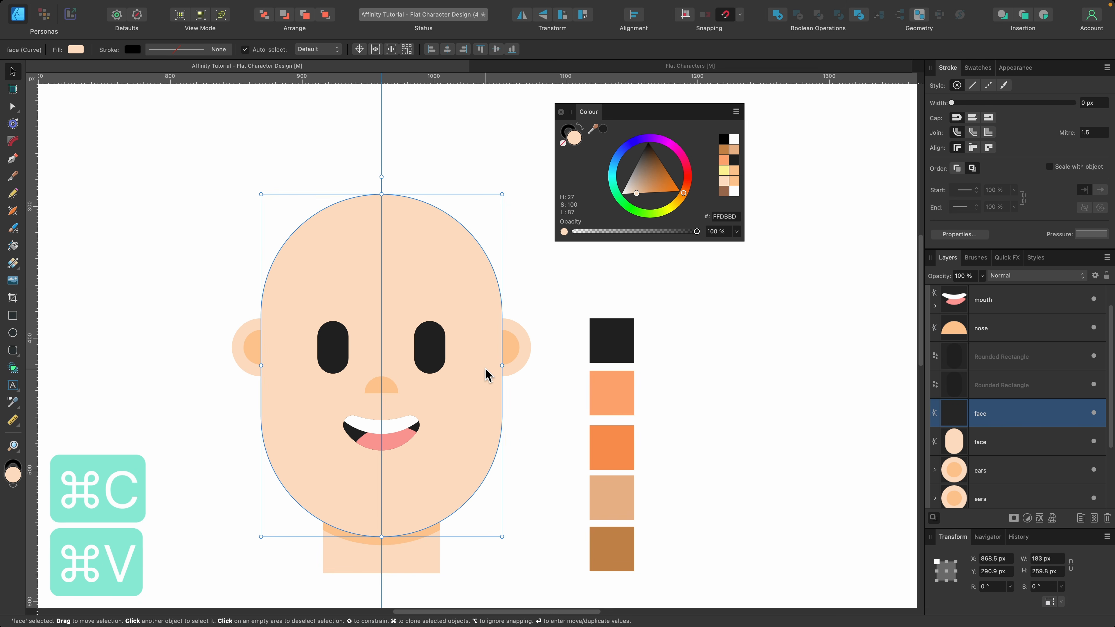
left_click(594, 130)
left_click_drag(596, 134, 610, 393)
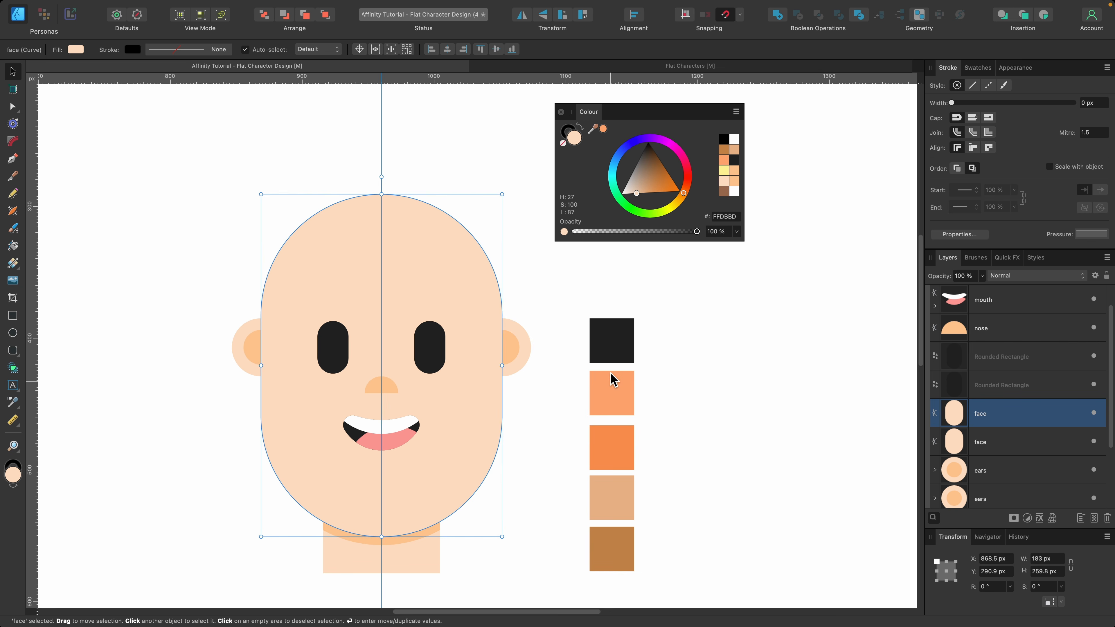
left_click(603, 128)
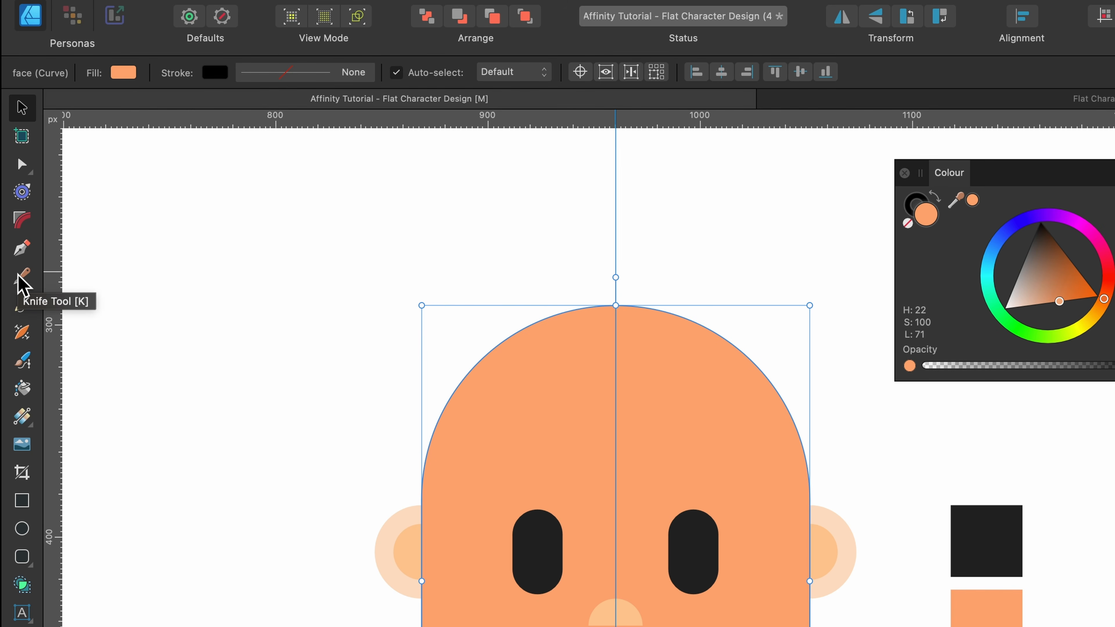
Cut the orange face copy with a straight horizontal Knife line just above the eyes and delete the lower part.
left_click(19, 277)
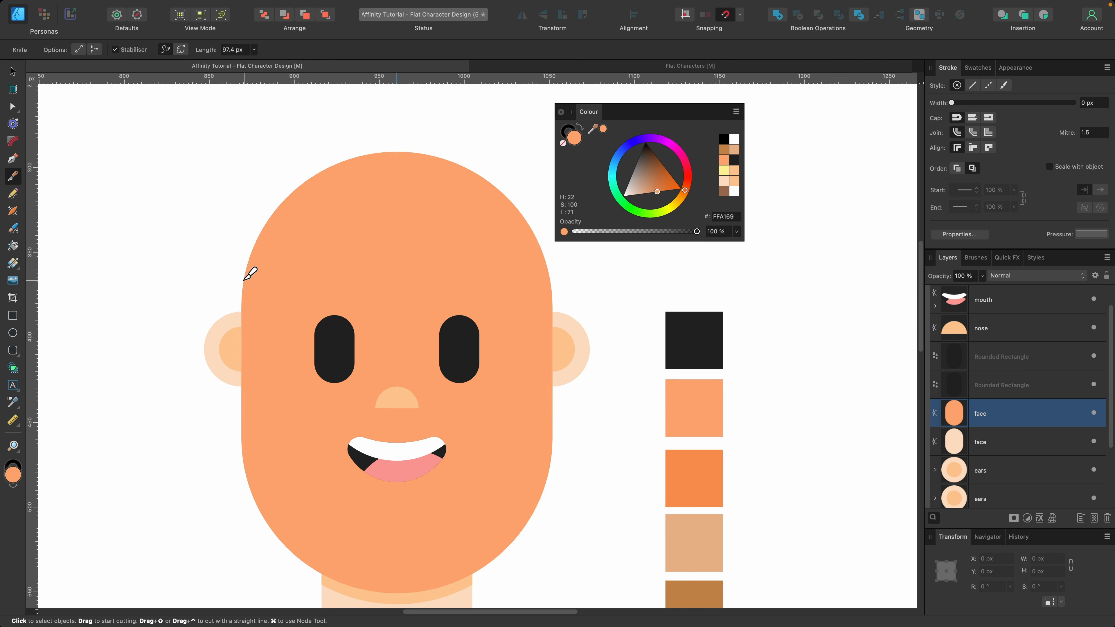
scroll(250, 273, "down", 3)
scroll(250, 273, "right", 2)
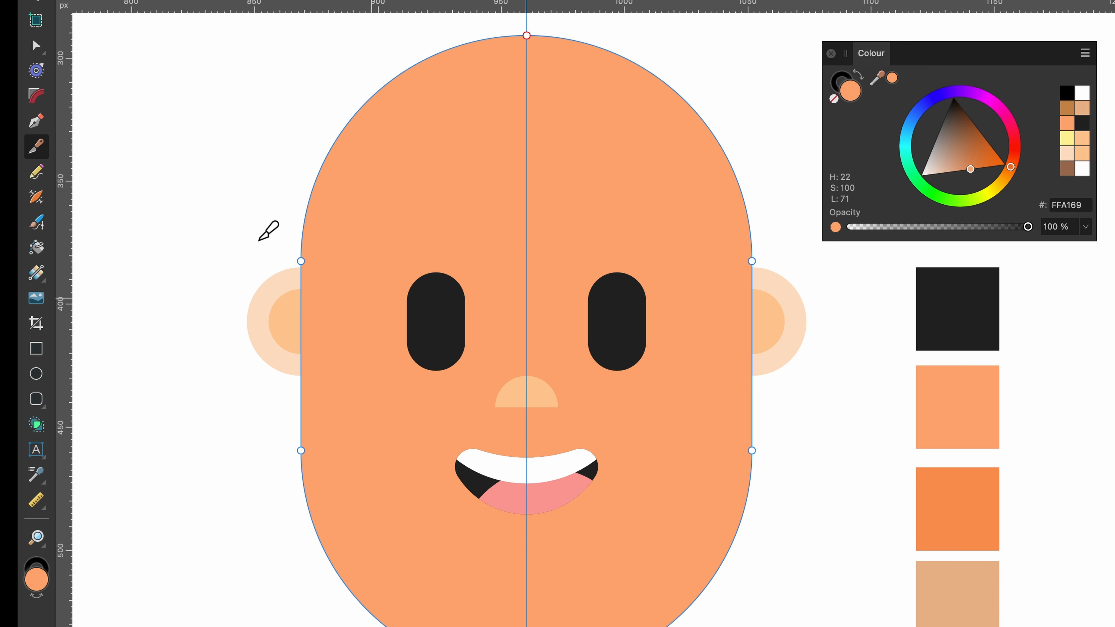
left_click_drag(167, 240, 480, 254)
left_click_drag(713, 260, 913, 234)
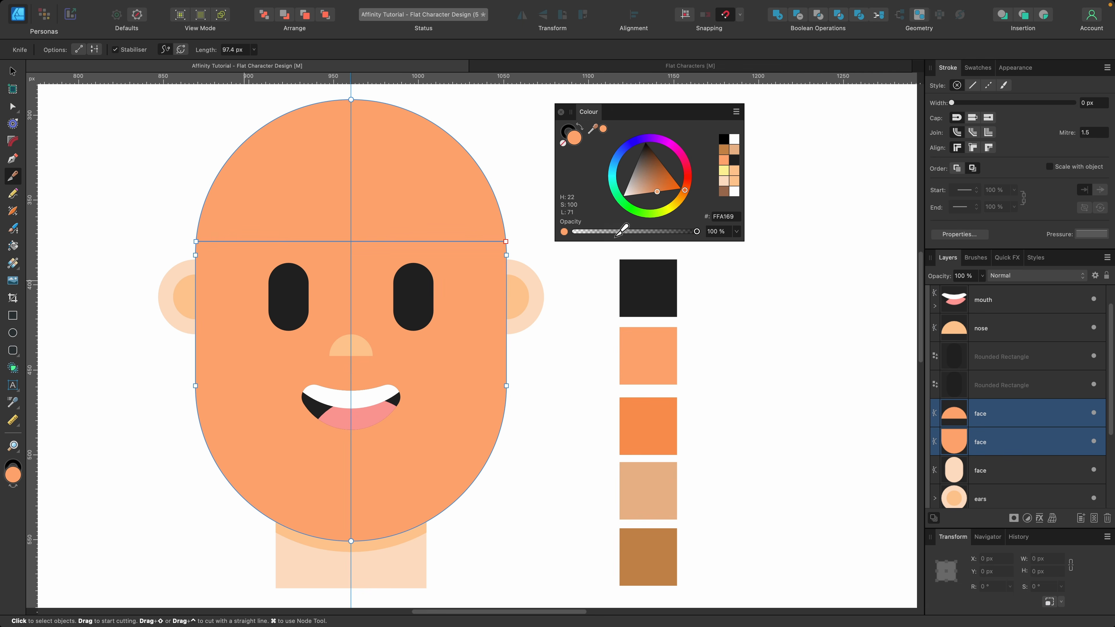
key("v")
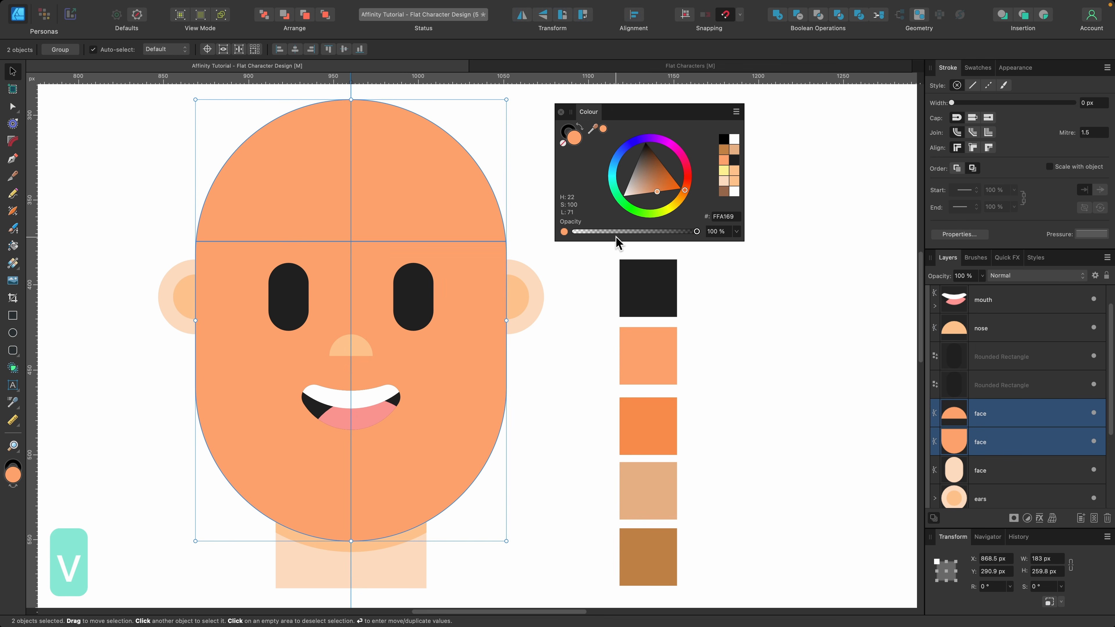
left_click(484, 299)
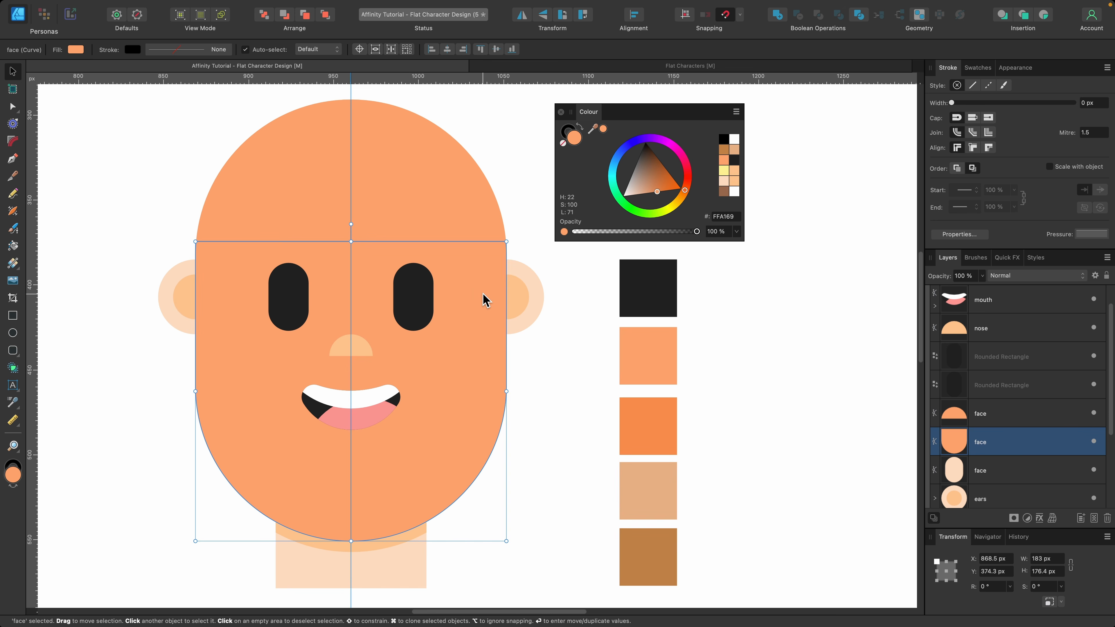
key("BackSpace")
Enlarge the orange cap piece about its centre to about 192 by 88 px and raise it about 7 px.
left_click(455, 222)
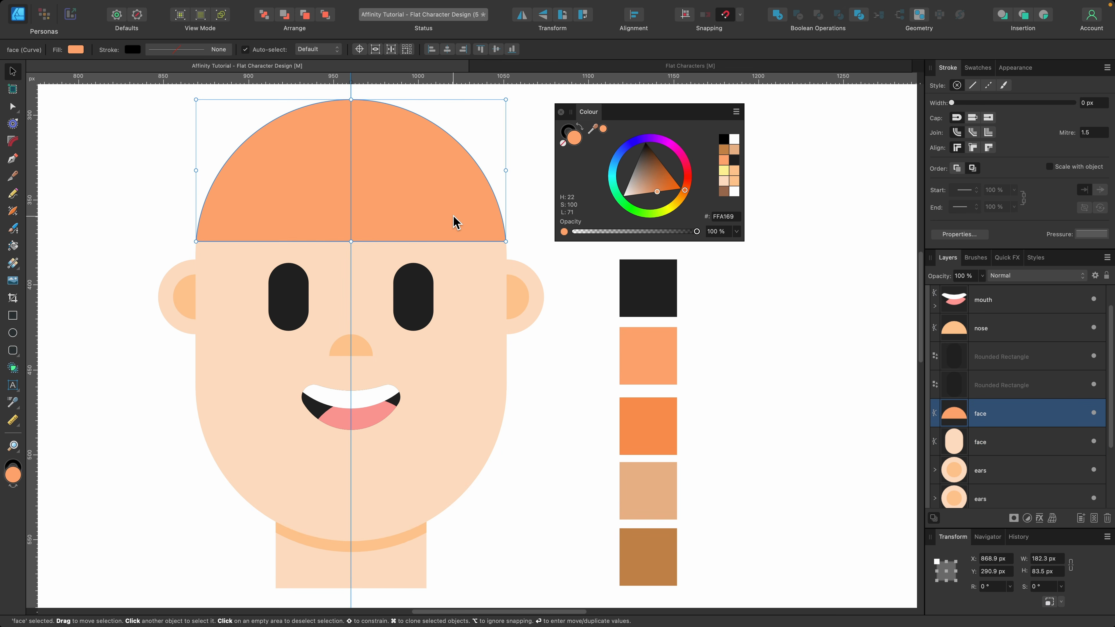
scroll(454, 222, "up", 3)
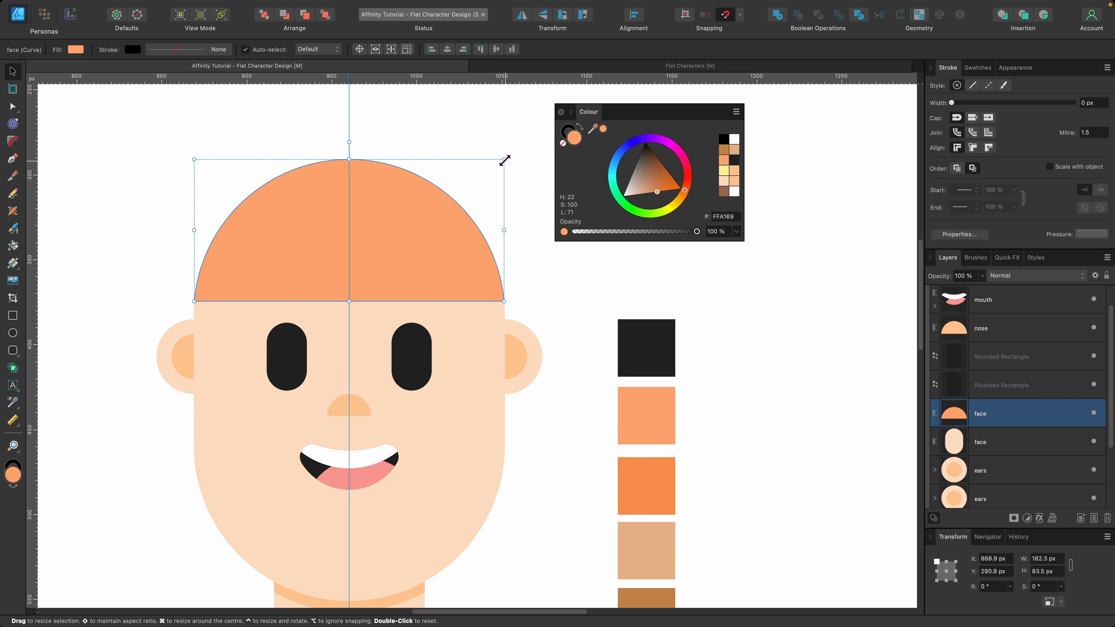
left_click_drag(503, 160, 511, 156)
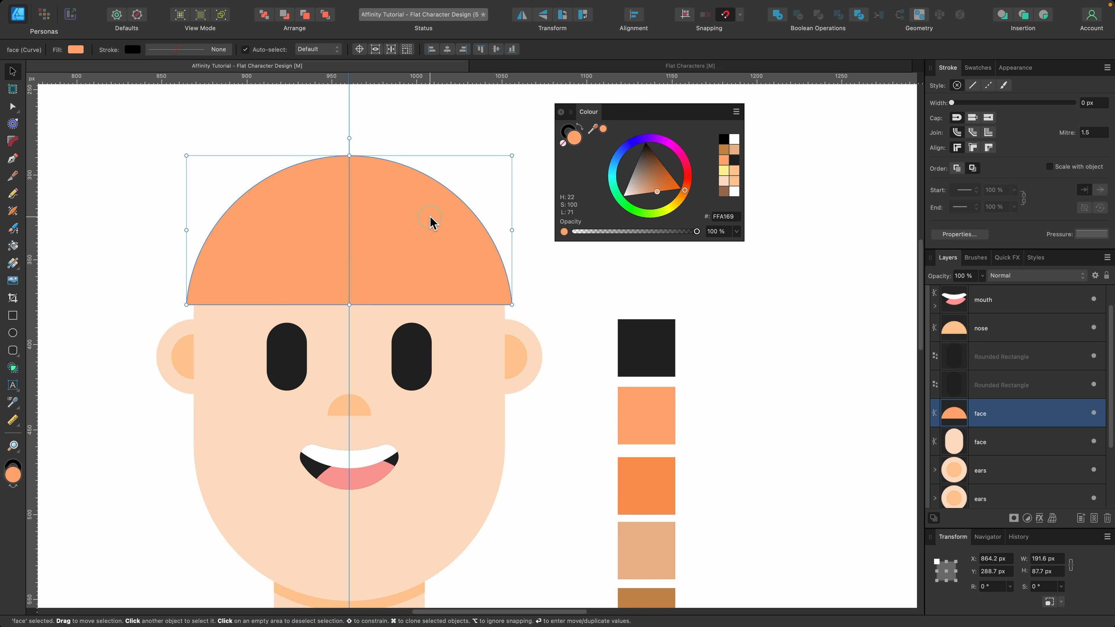
left_click_drag(430, 224, 431, 207)
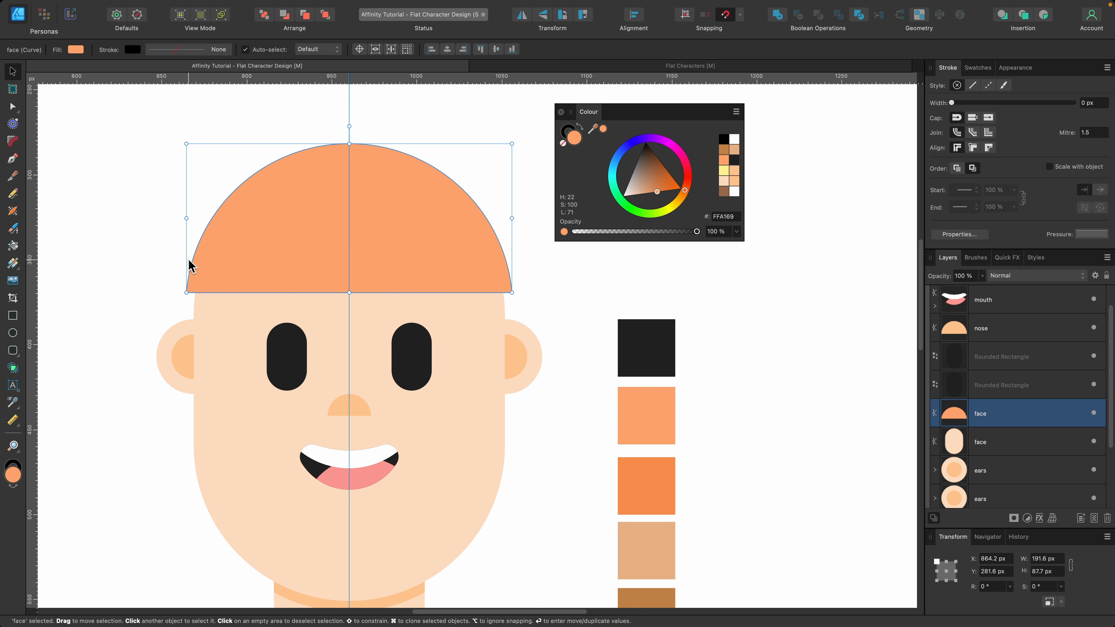
Copy an eye onto the centre of the cap's lower edge, rotate it -90°, and stretch it symmetrically to about 209 px as the brim.
left_click(296, 352)
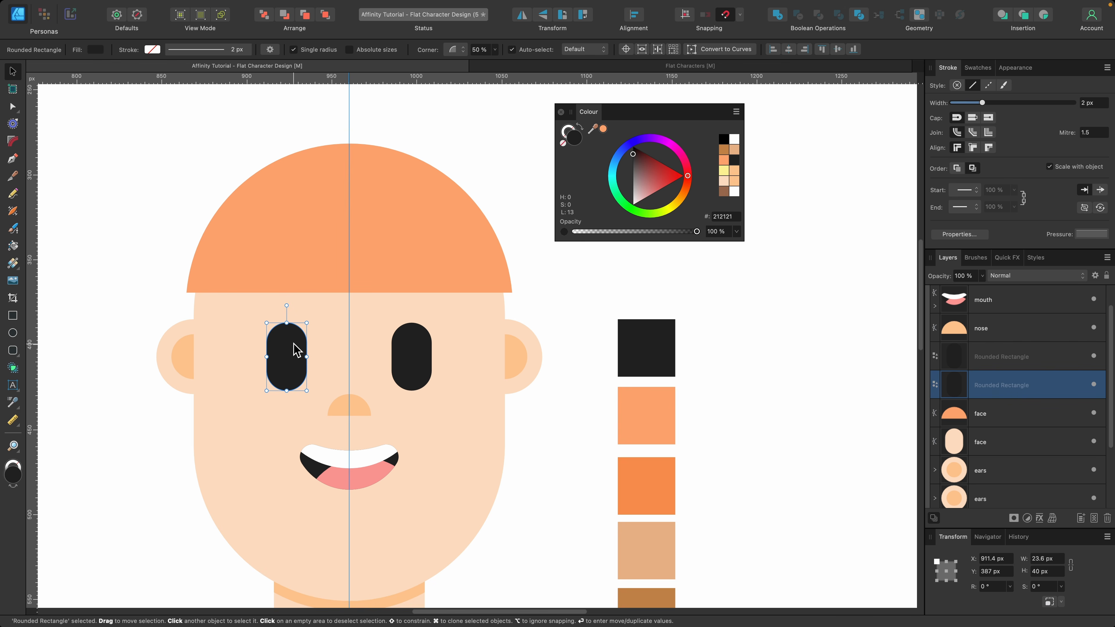
left_click_drag(296, 351, 359, 273)
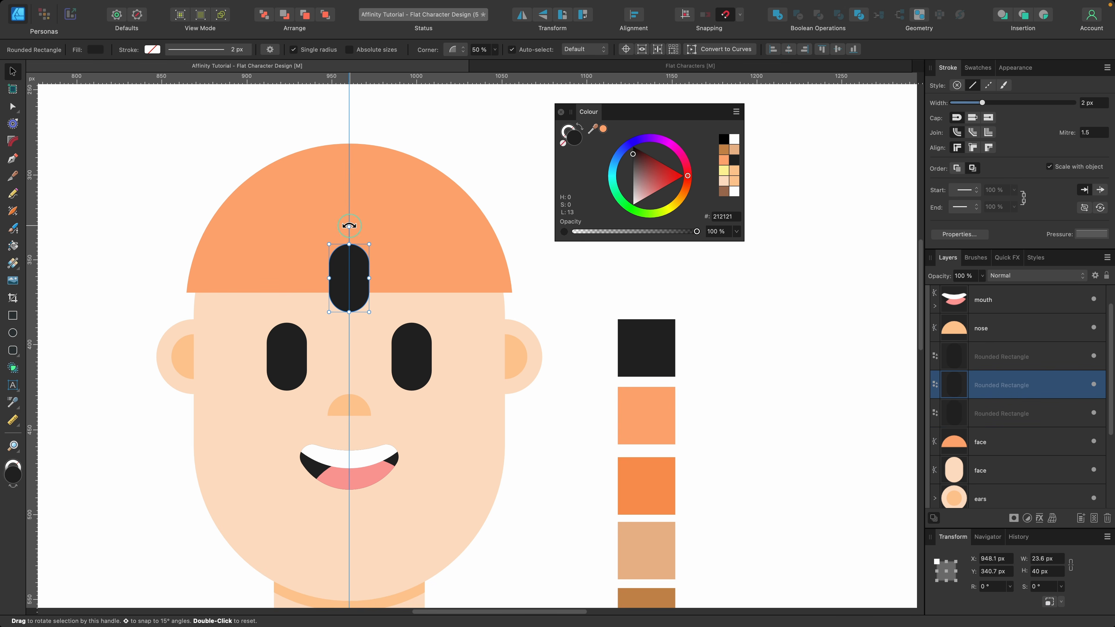
left_click_drag(349, 225, 416, 279)
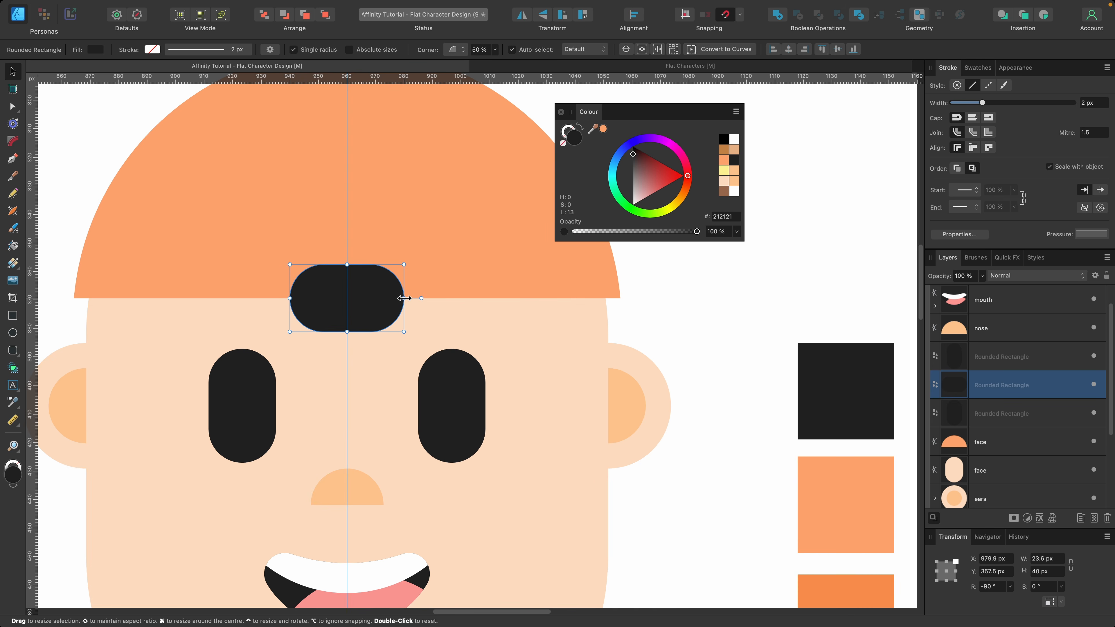
left_click_drag(404, 298, 646, 275)
scroll(646, 276, "down", 3)
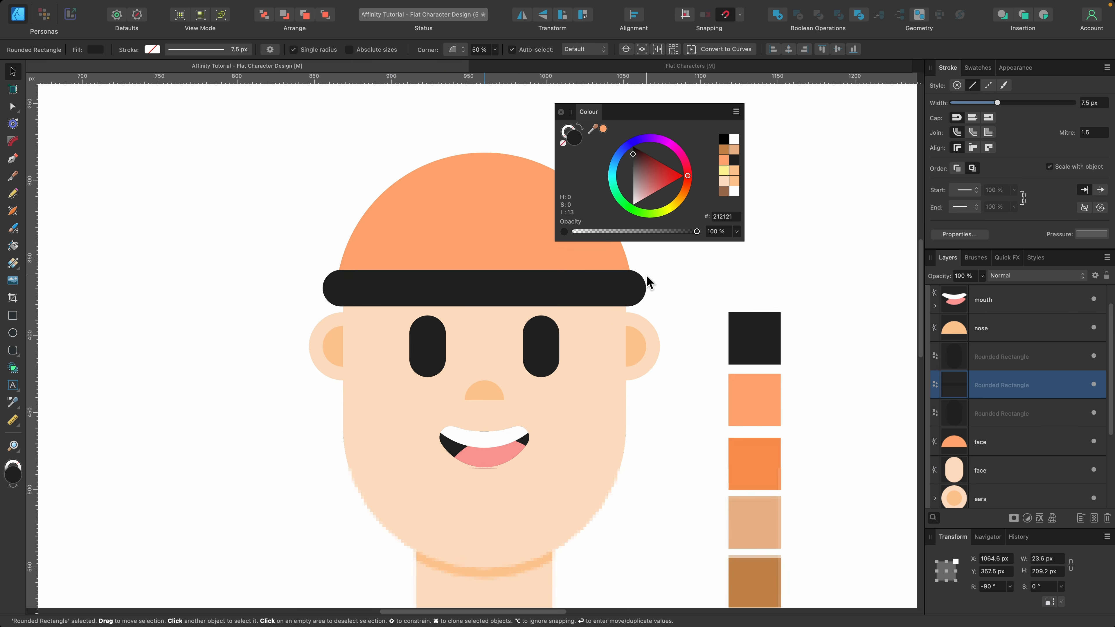
scroll(646, 275, "right", 2)
scroll(646, 275, "down", 2)
scroll(650, 281, "down", 2)
scroll(649, 281, "right", 1)
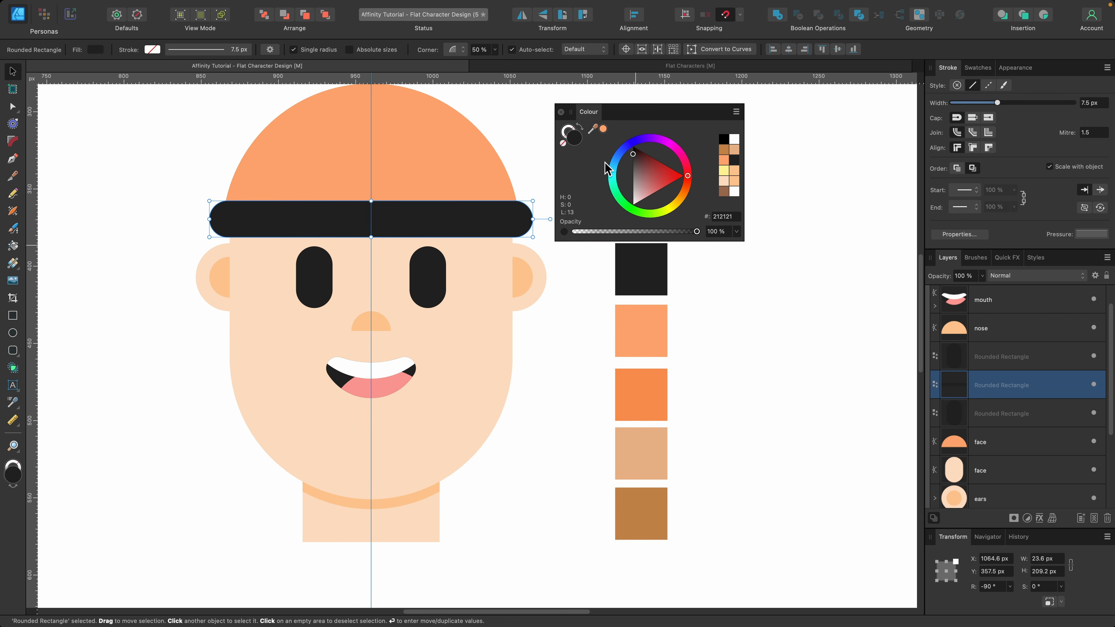
Fill the brim with the sampled darker orange F98B49, and raise brim and cap together about 8 px.
left_click_drag(595, 134, 637, 378)
left_click(602, 129)
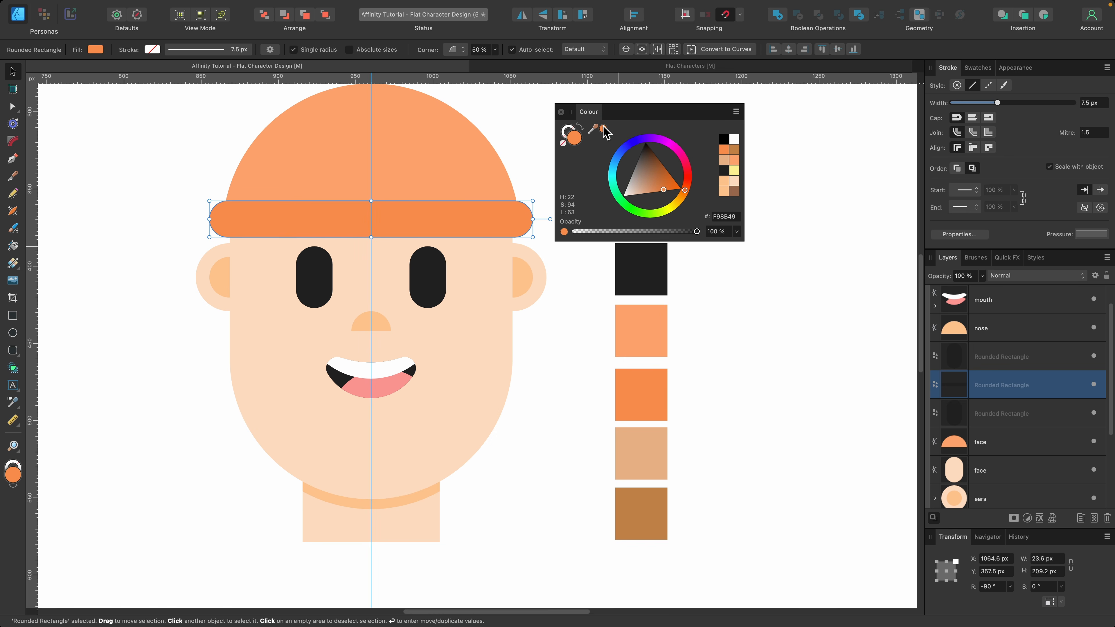
scroll(443, 199, "up", 2)
scroll(444, 200, "left", 1)
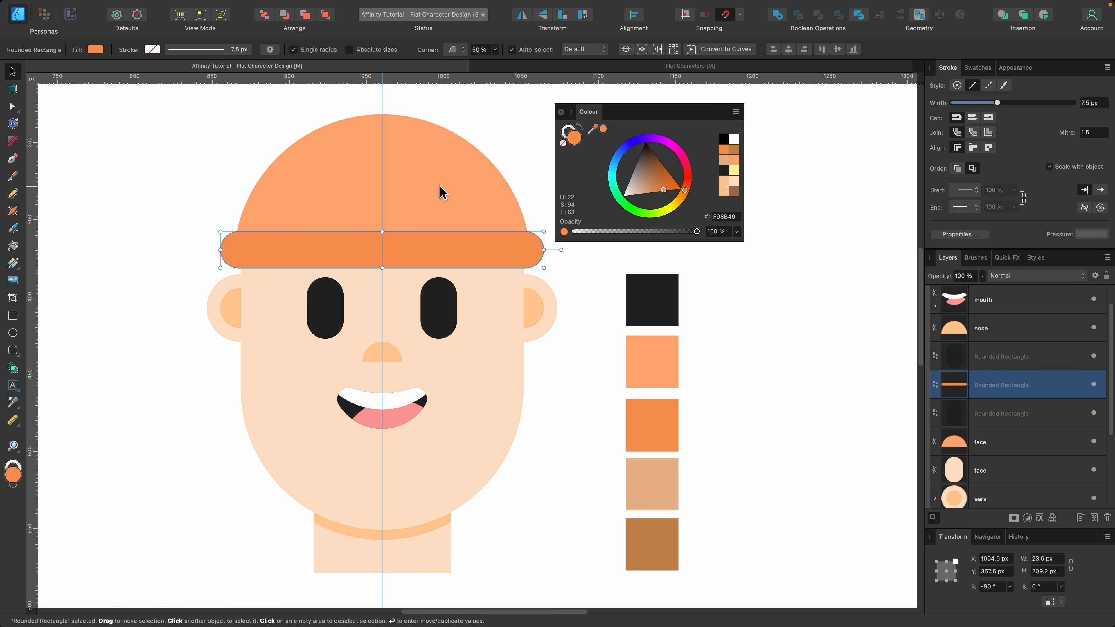
left_click(440, 192, "shift")
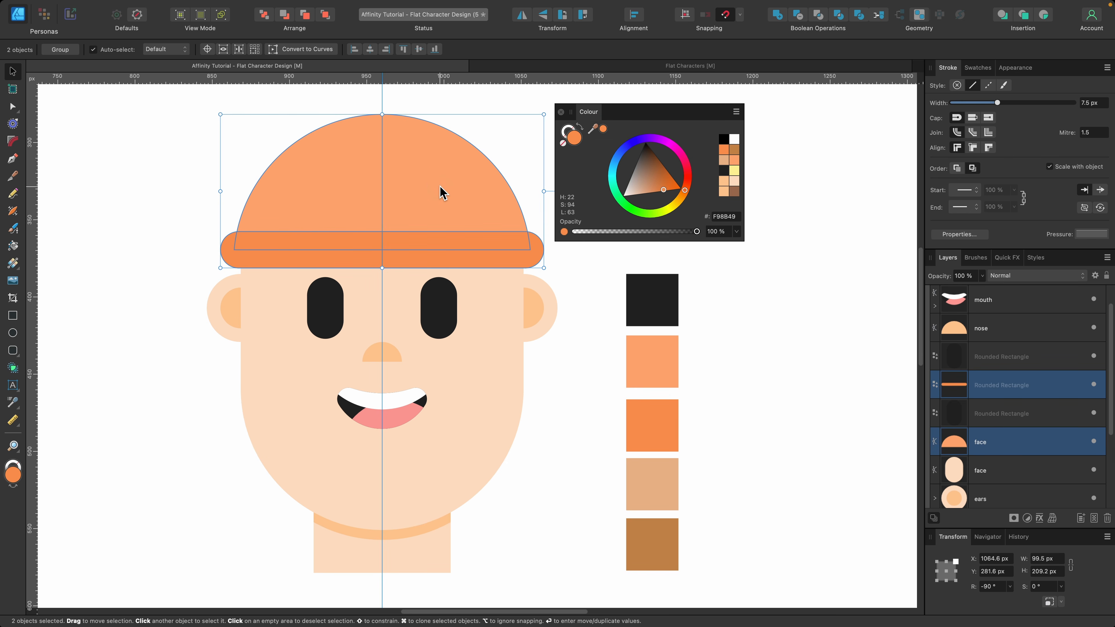
left_click_drag(440, 191, 439, 174)
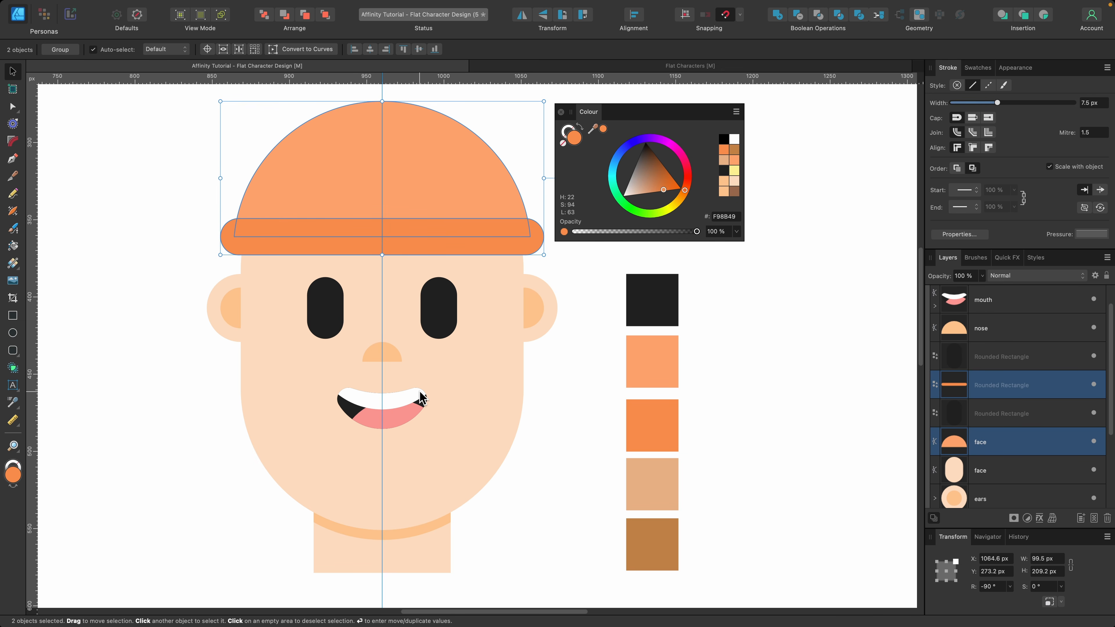
Draw an F98B49 rectangle about 44 by 18 px between nose and mouth, its lower-right corner on the vertical guide above the teeth.
scroll(394, 406, "up", 4)
left_click(394, 406)
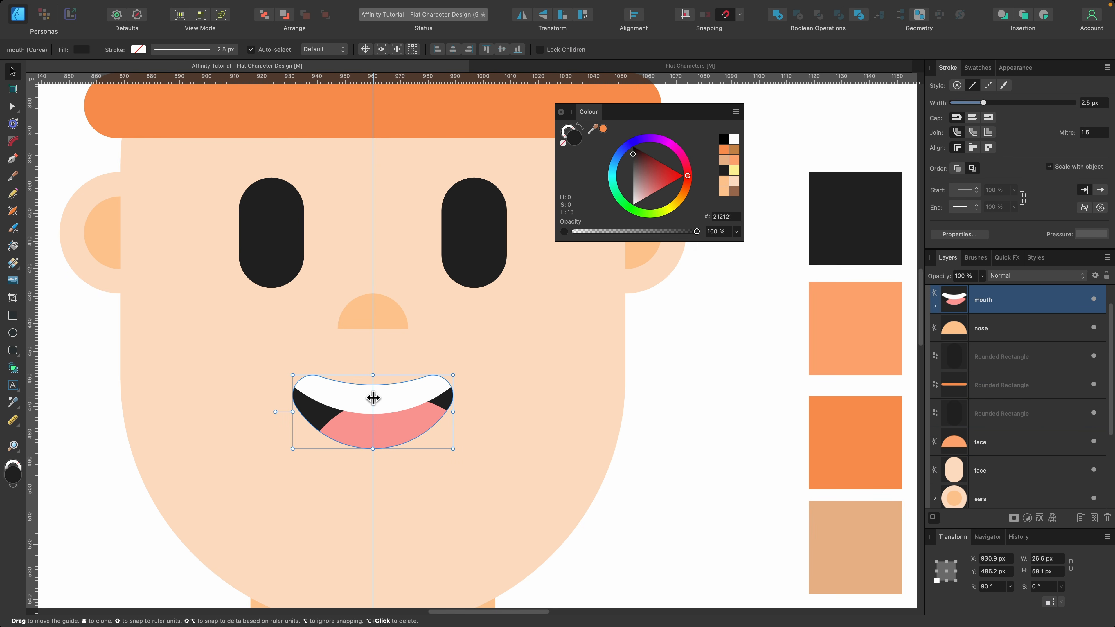
left_click(12, 317)
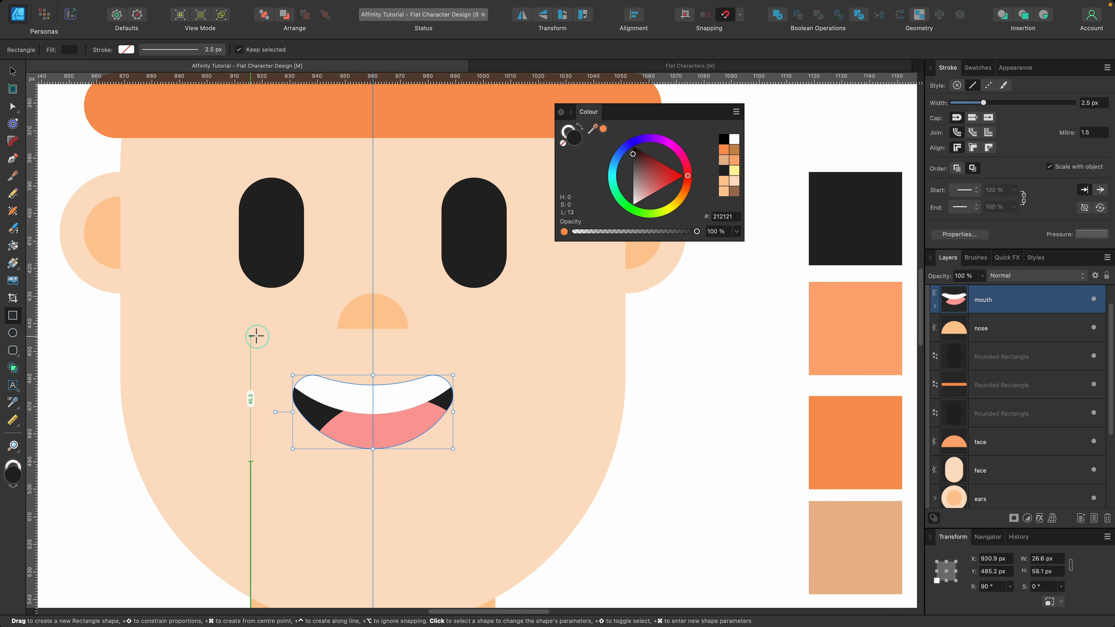
left_click_drag(256, 335, 371, 384)
scroll(336, 365, "up", 3)
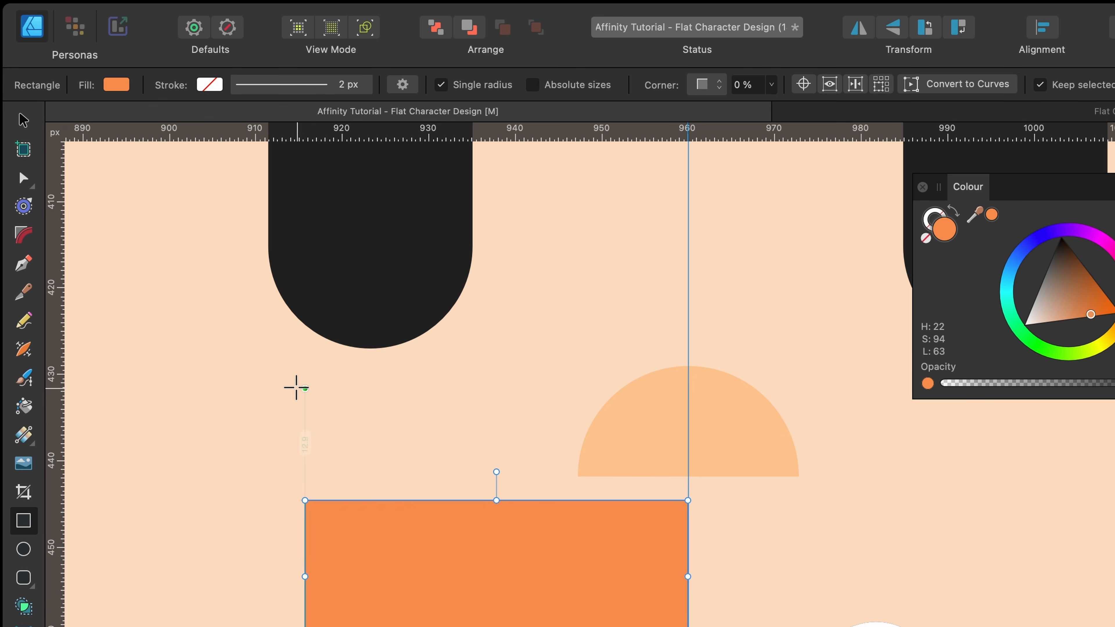
Fully round the rectangle's upper-left and lower-right corners into a leaf shape and convert it to curves.
left_click(24, 236)
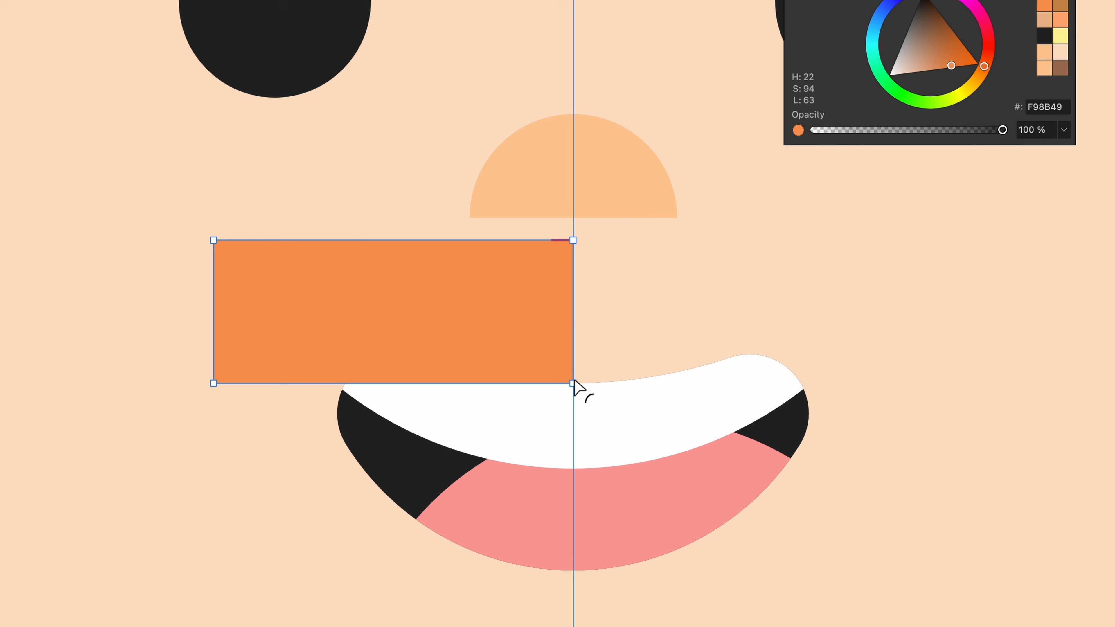
left_click(417, 395)
left_click(214, 240)
mouse_move(612, 317)
left_mouse_down()
mouse_move(433, 284)
mouse_move(200, 211)
mouse_move(191, 287)
mouse_move(350, 333)
mouse_move(526, 406)
mouse_move(589, 409)
mouse_move(607, 385)
mouse_move(415, 330)
mouse_move(307, 320)
left_mouse_up()
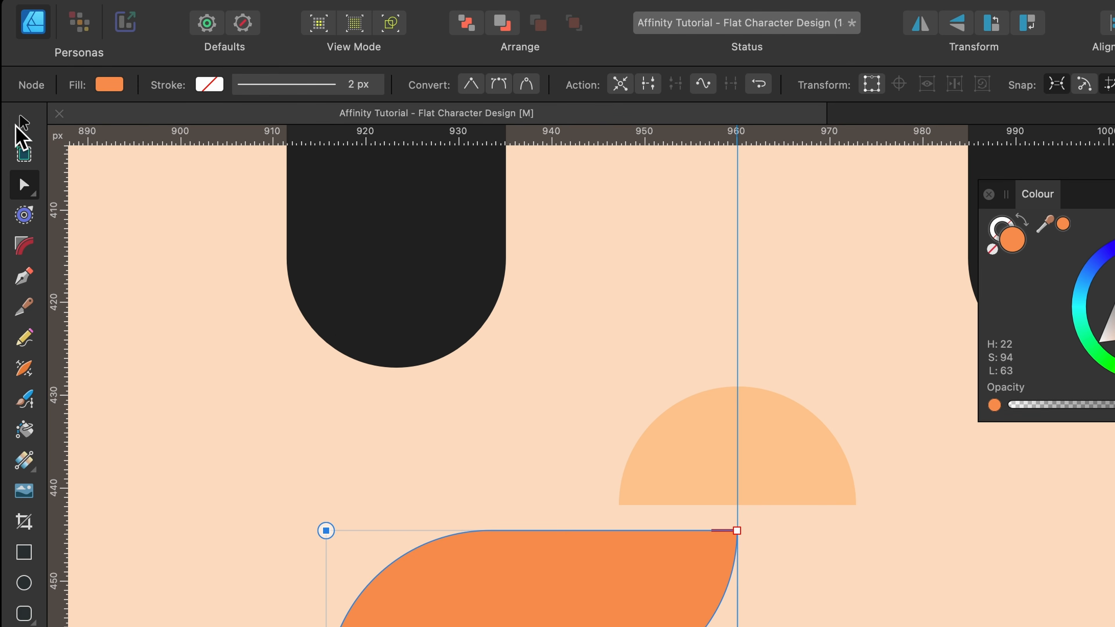
left_click(12, 70)
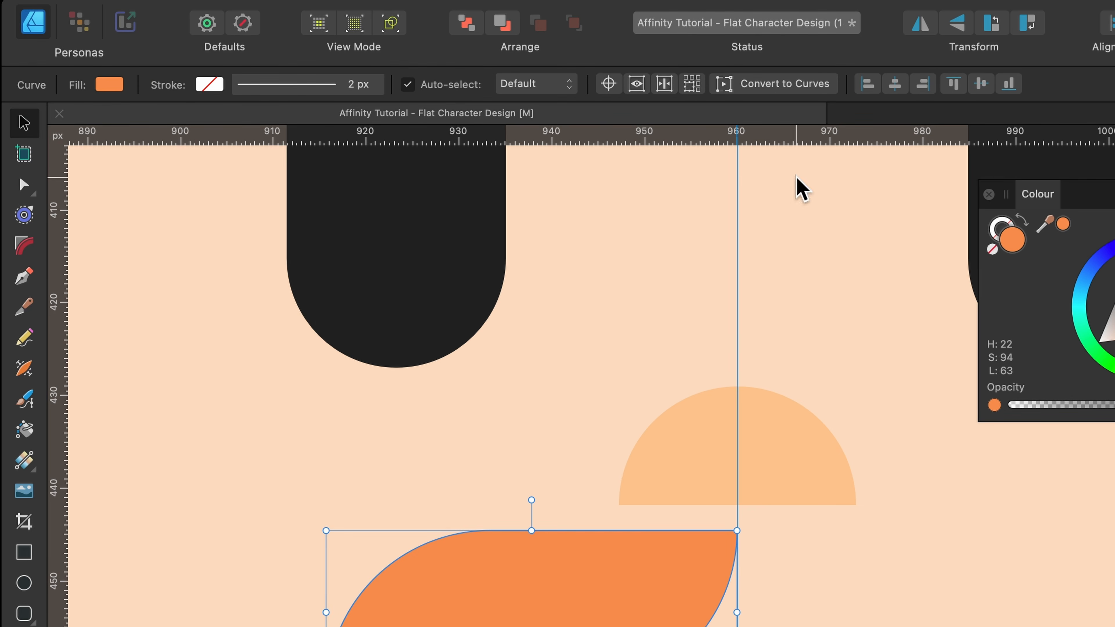
left_click(798, 93)
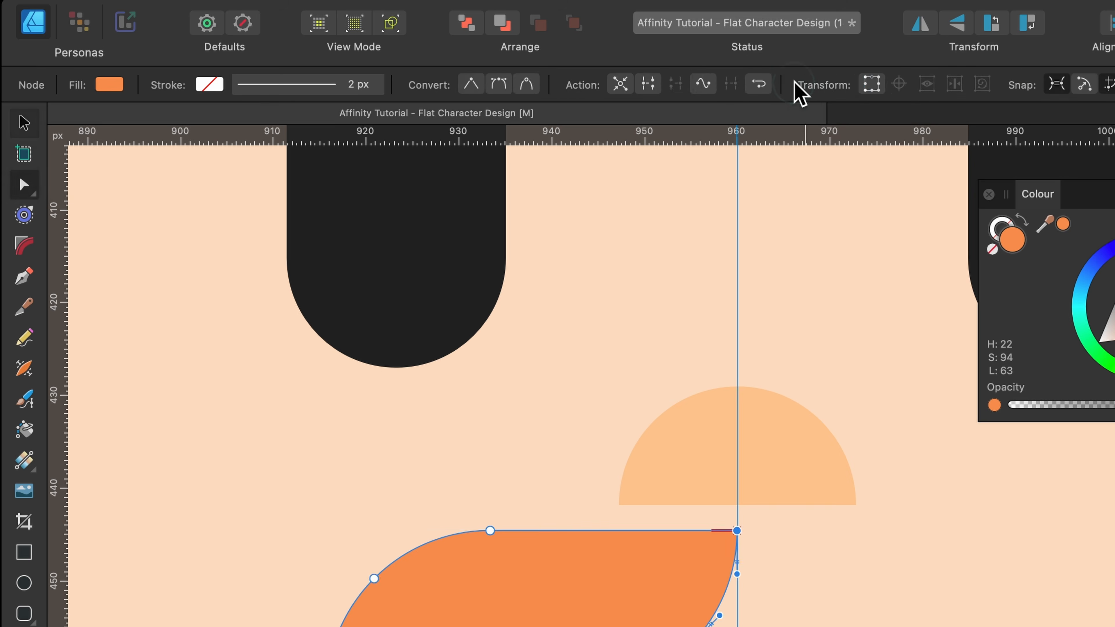
Fill the leaf-shaped moustache half with the brown C18045 sampled from the colour swatches beside the face.
scroll(826, 420, "down", 5)
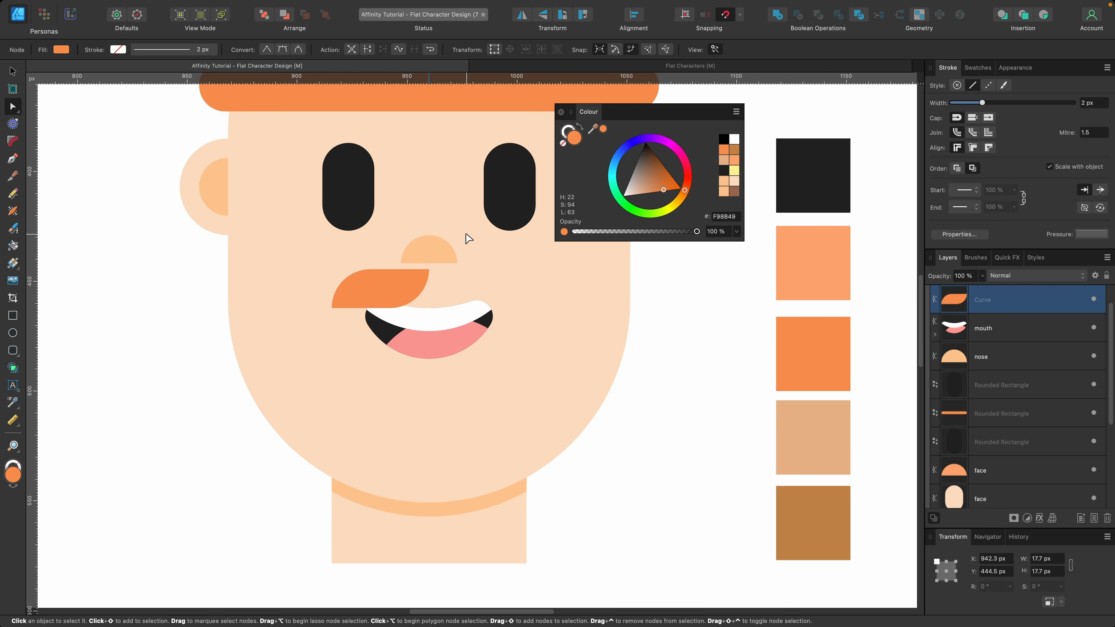
scroll(466, 234, "up", 1)
scroll(465, 234, "right", 1)
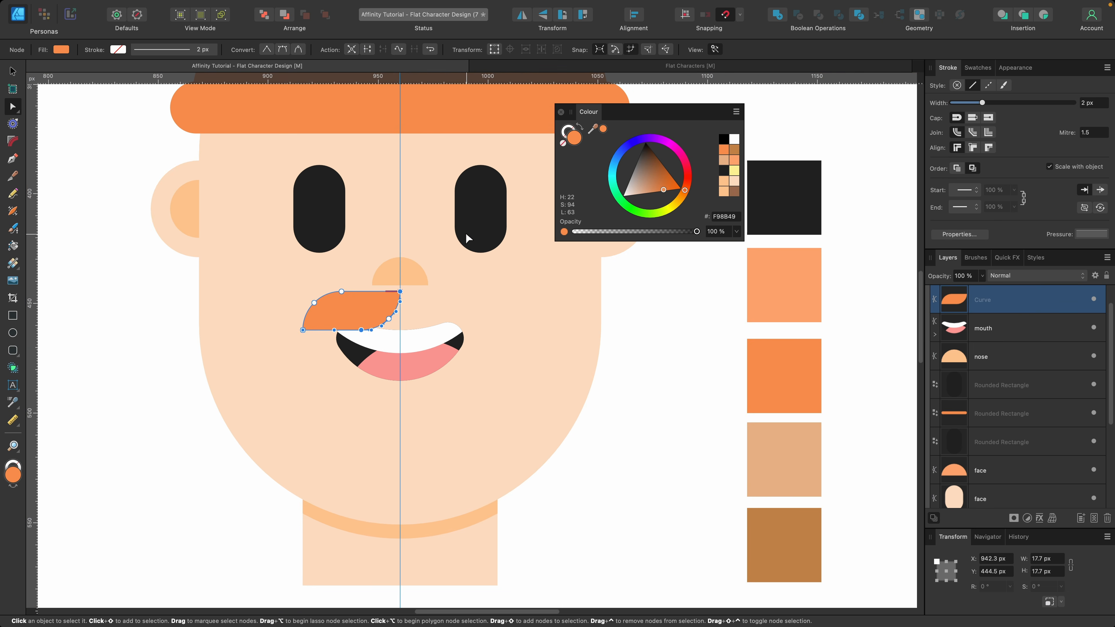
scroll(465, 237, "down", 1)
scroll(466, 237, "right", 1)
left_click_drag(592, 134, 757, 499)
left_click(604, 131)
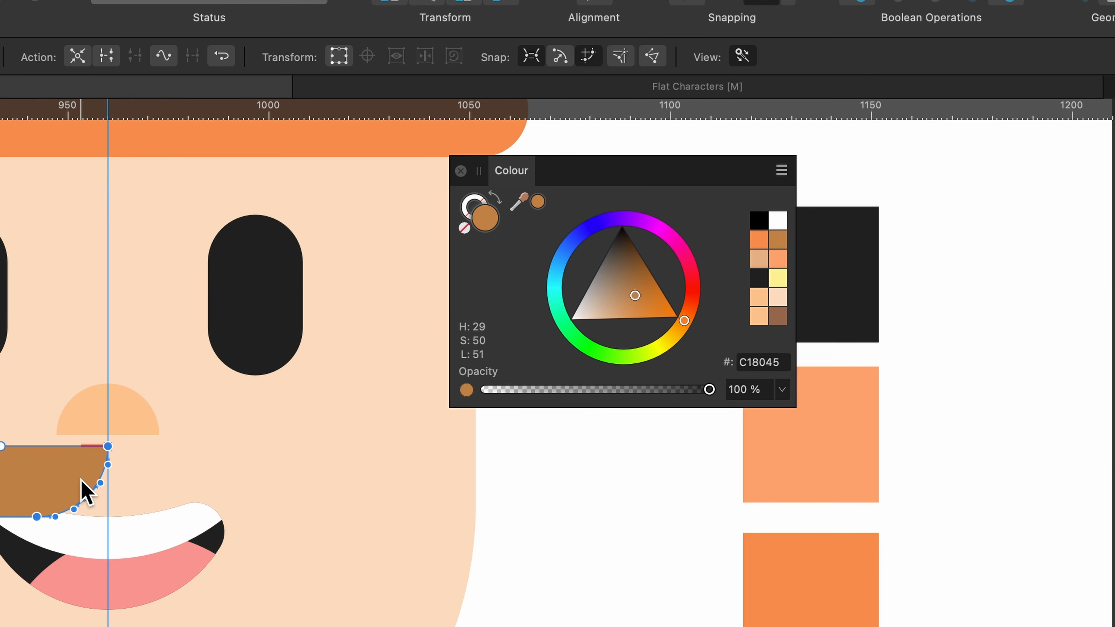
Duplicate the moustache half, flip the copy horizontally, and place it on the other side of the vertical guide, meeting the original.
scroll(82, 489, "up", 3)
key("v")
scroll(81, 481, "down", 3)
left_click(354, 282)
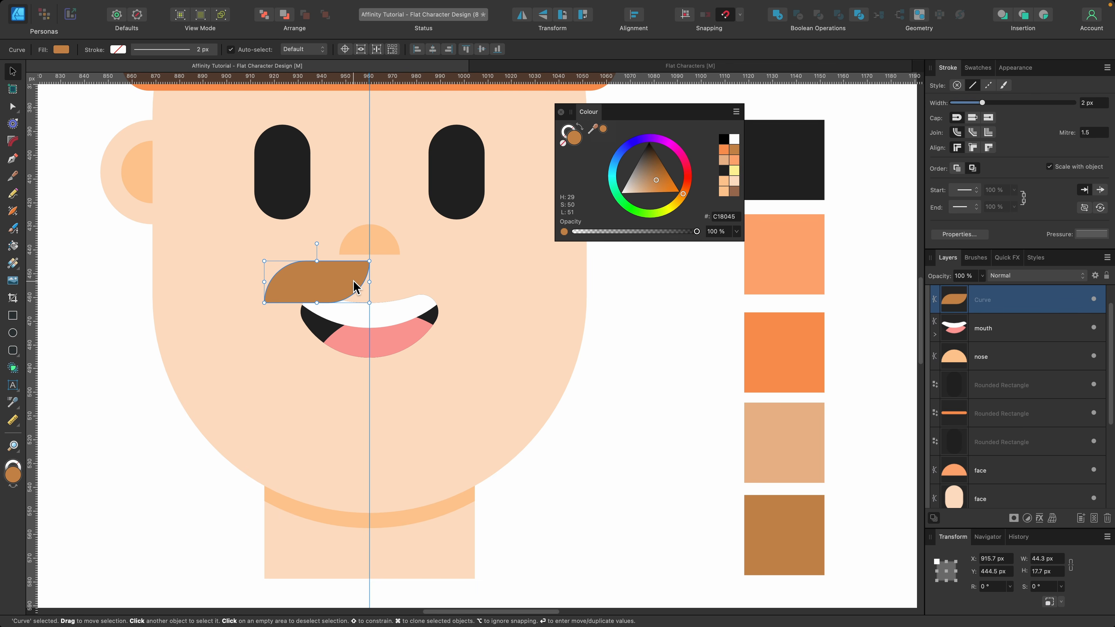
key("super+j")
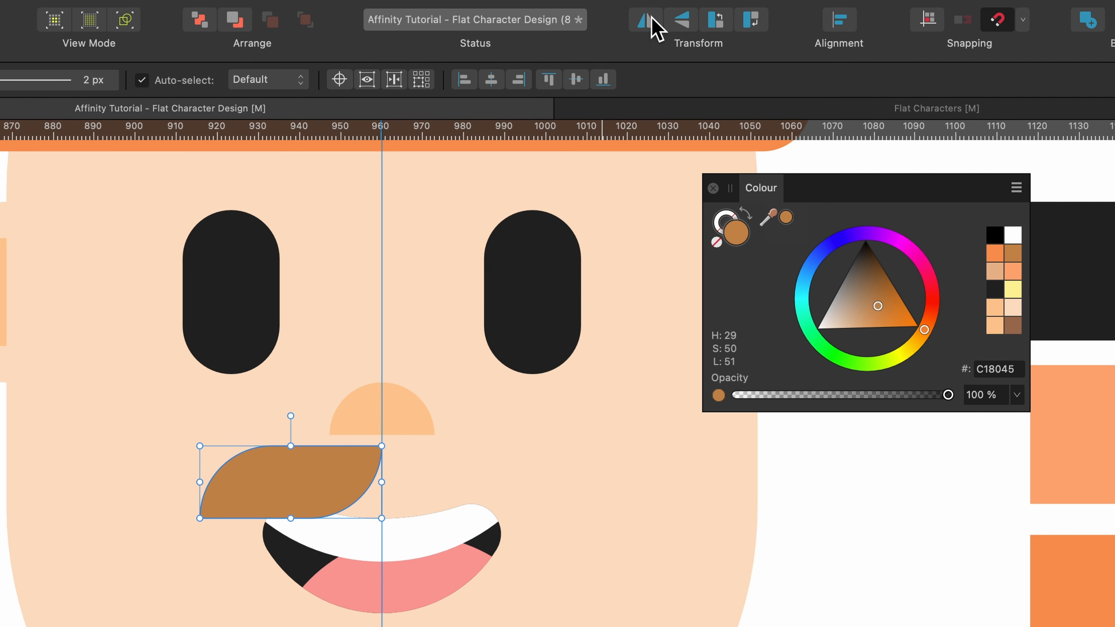
left_click(651, 18)
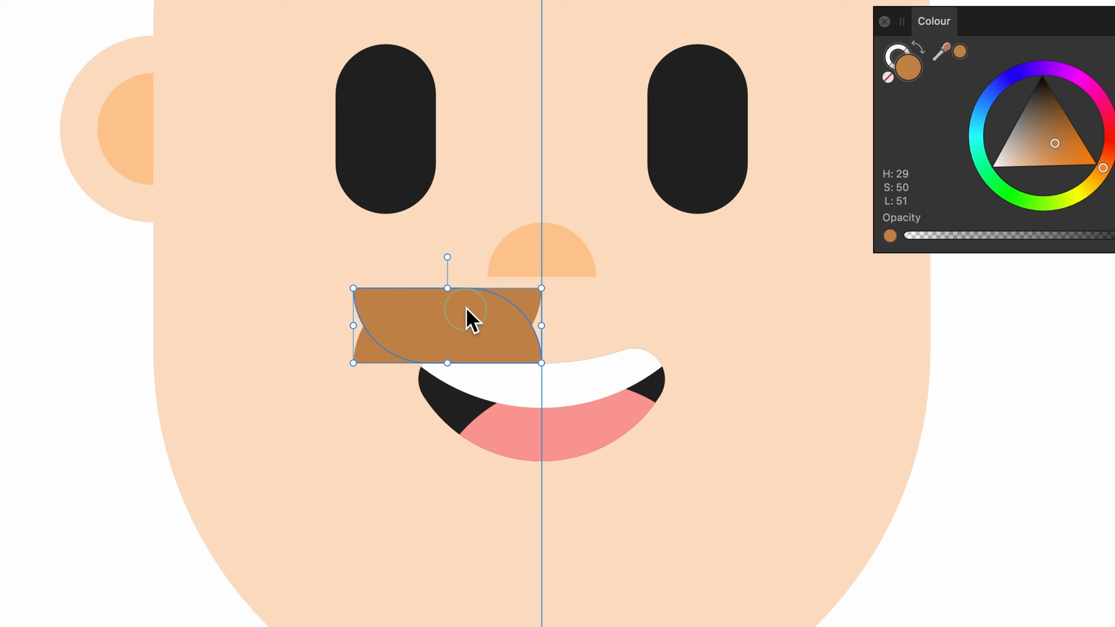
left_click_drag(466, 308, 657, 313)
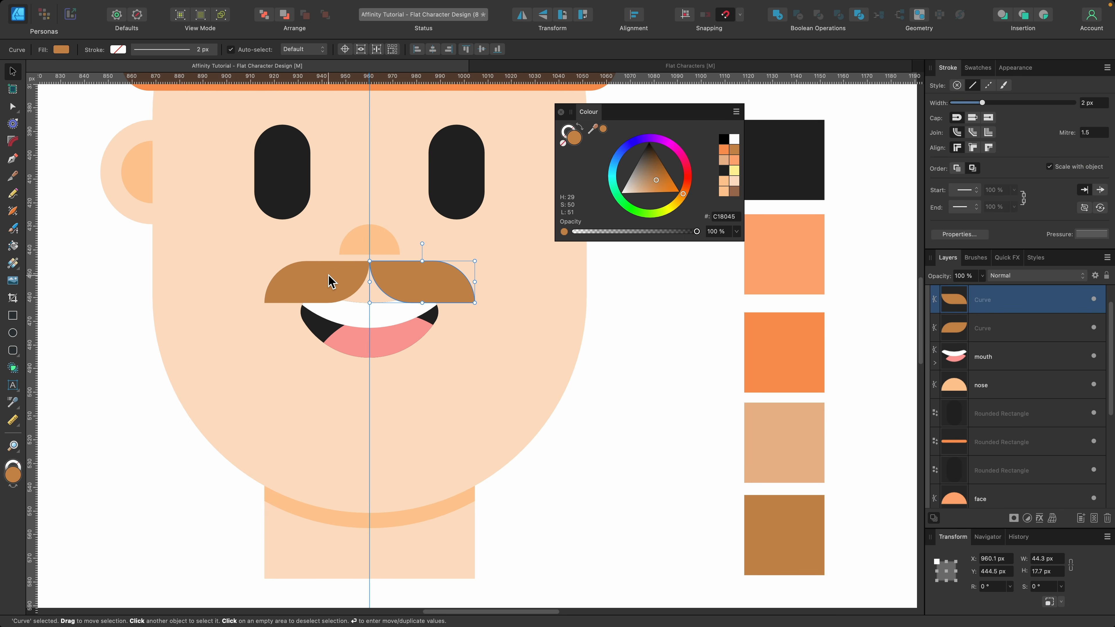
Lower both moustache halves together about 10 px so they overlap the upper part of the mouth.
left_click(330, 281, "shift")
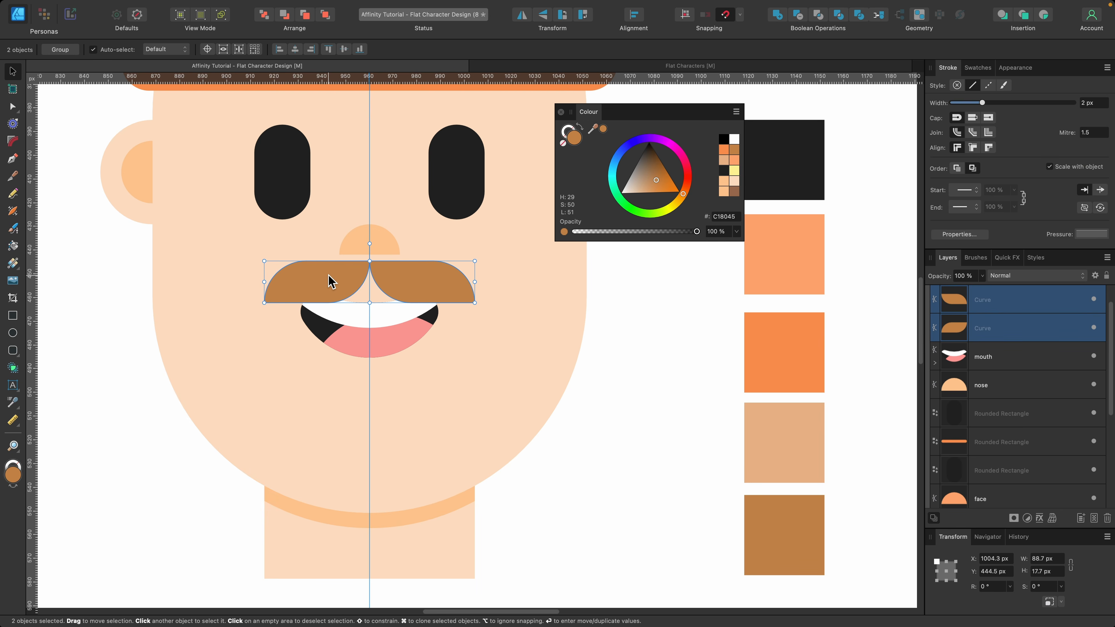
left_click_drag(400, 288, 398, 313)
key("super+minus")
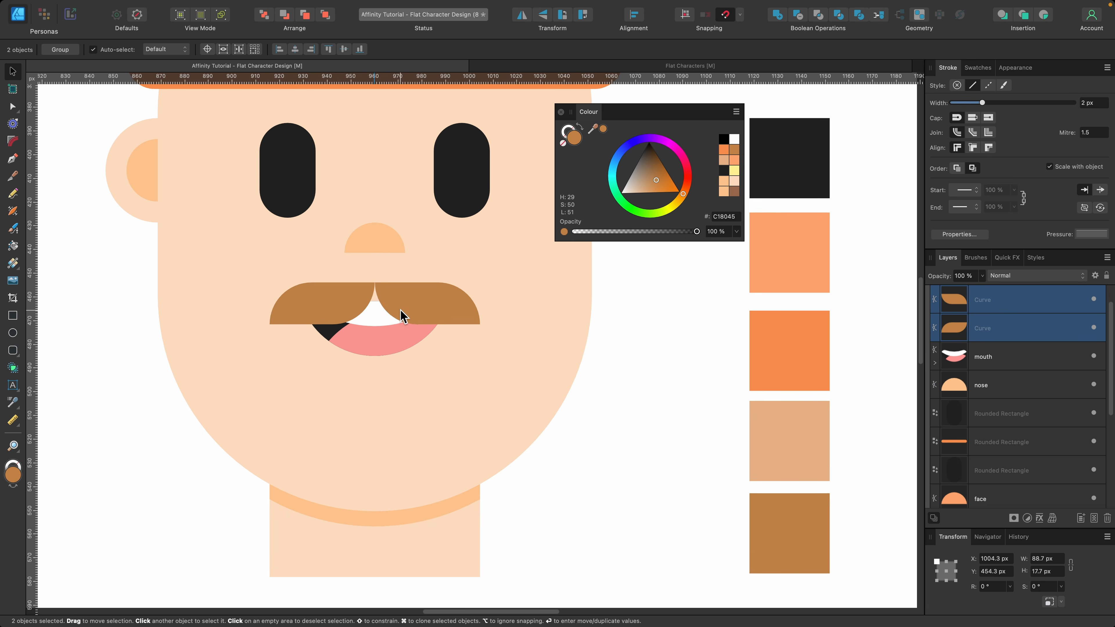
scroll(403, 316, "up", 3)
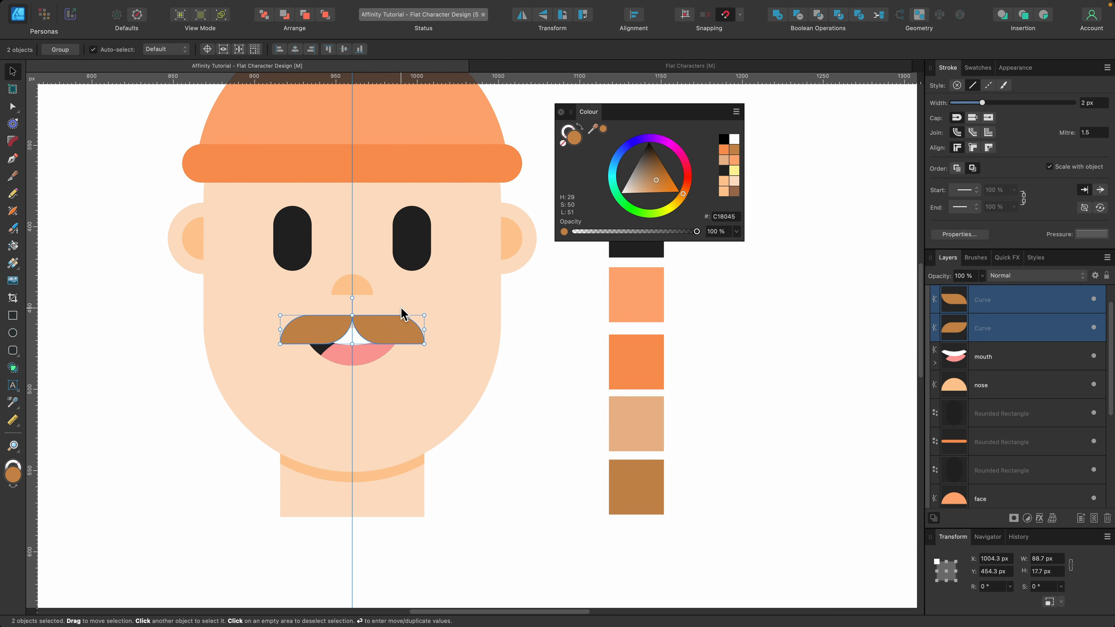
Draw a circle about 236 px wide clipped inside the face as a beard, centred on the guide with its upper edge just below the nose.
left_click(464, 322)
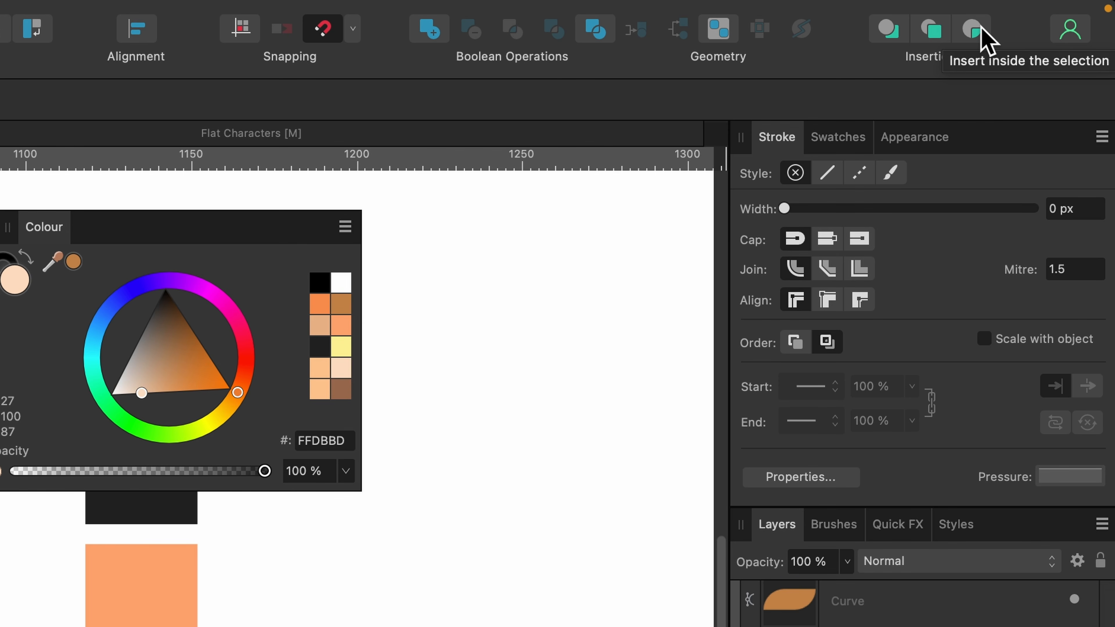
left_click(980, 27)
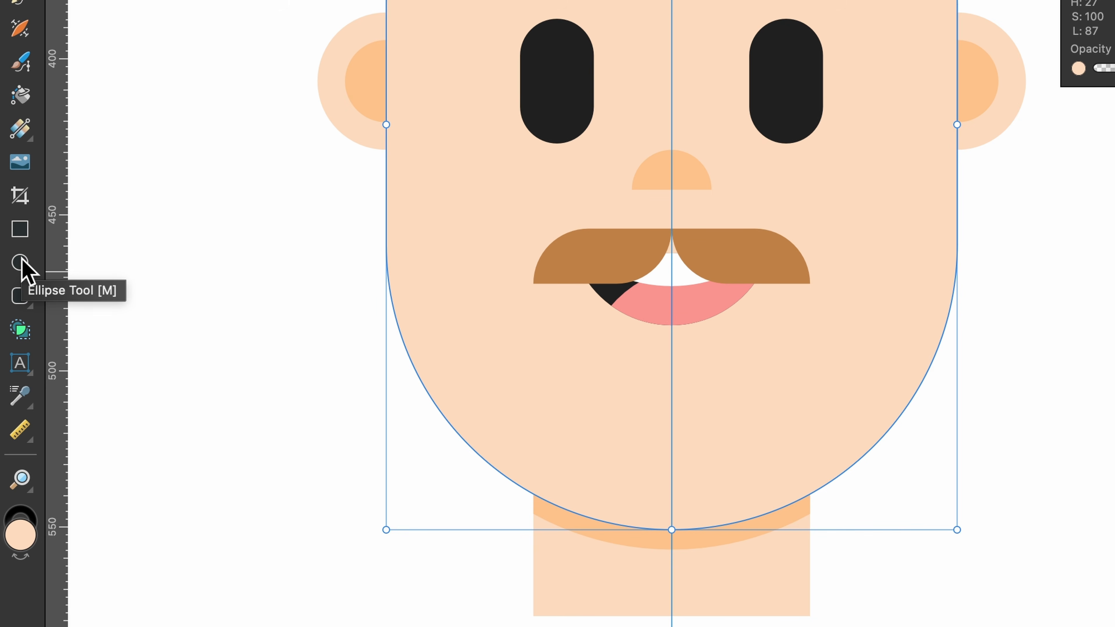
left_click(20, 263)
left_click_drag(163, 230, 567, 590)
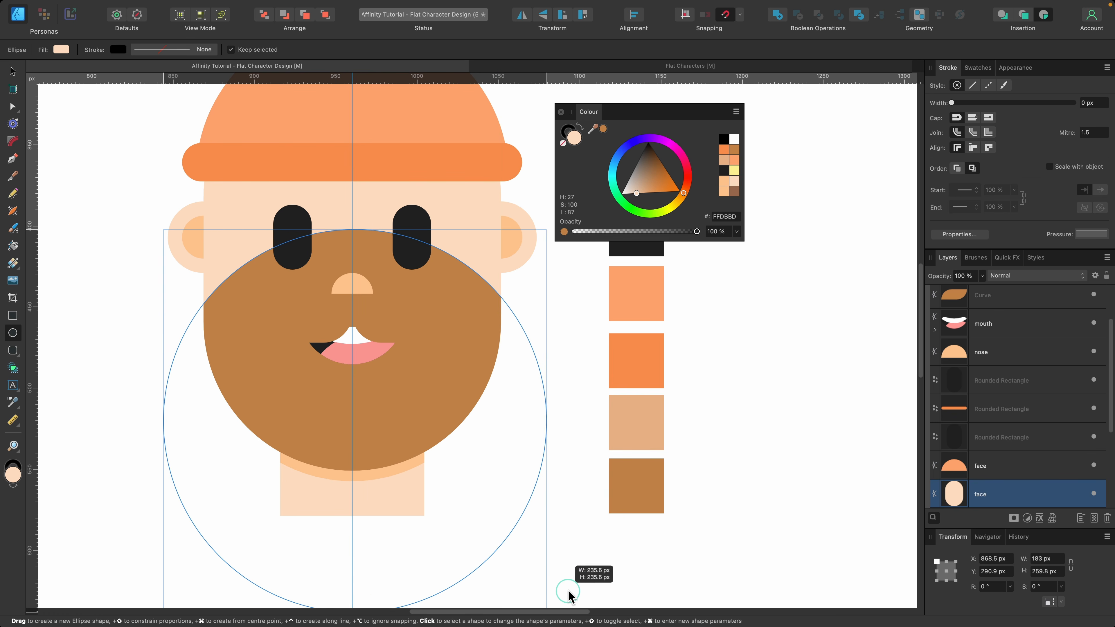
key("super+z")
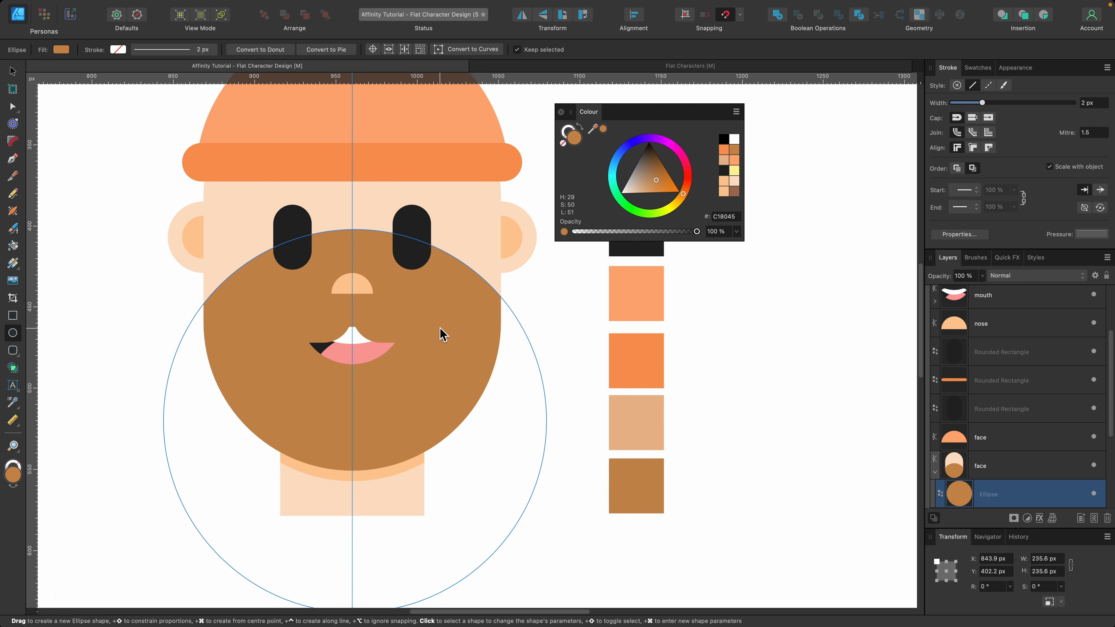
key("v")
left_click_drag(440, 332, 438, 400)
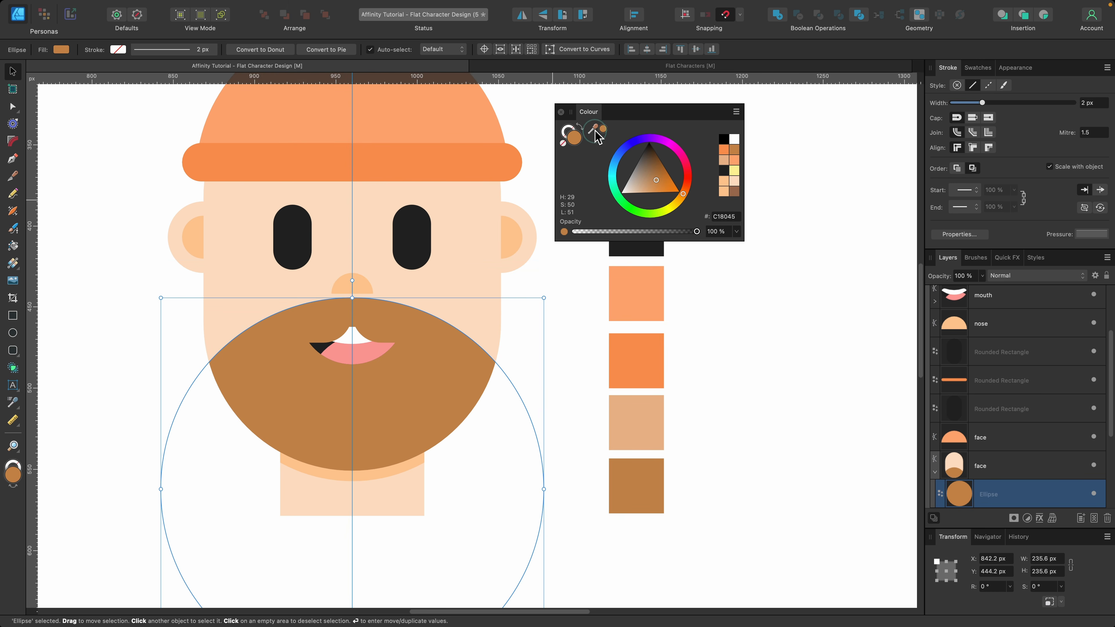
Fill the beard circle with the sampled tan E7B083 and lower it about 10 px to meet the moustache's upper edge.
left_click_drag(598, 137, 630, 413)
left_click(603, 129)
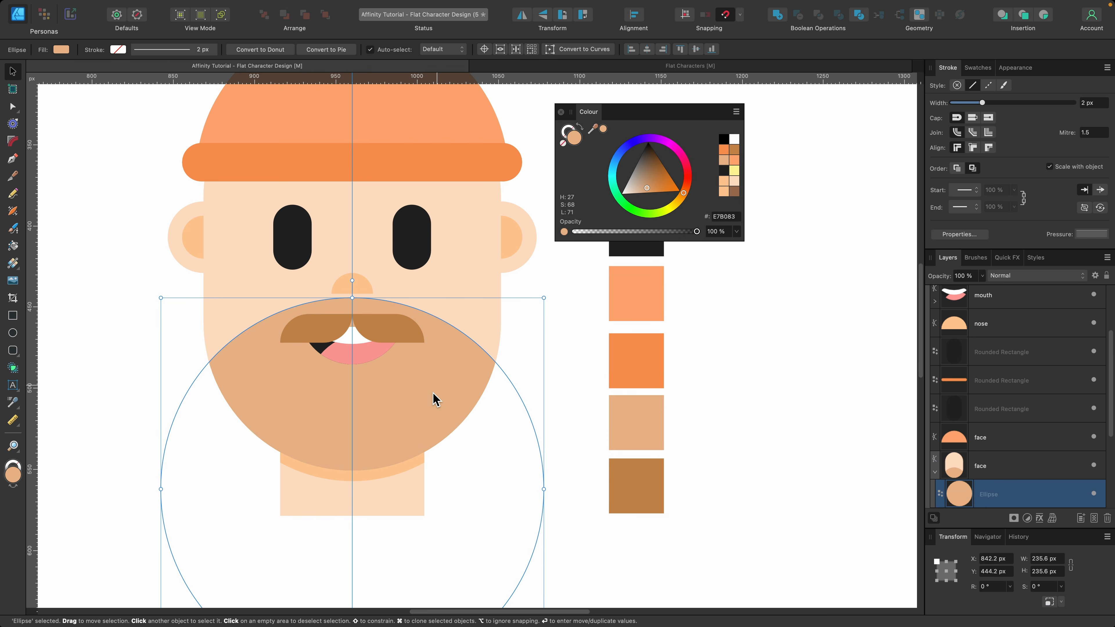
scroll(433, 398, "down", 3)
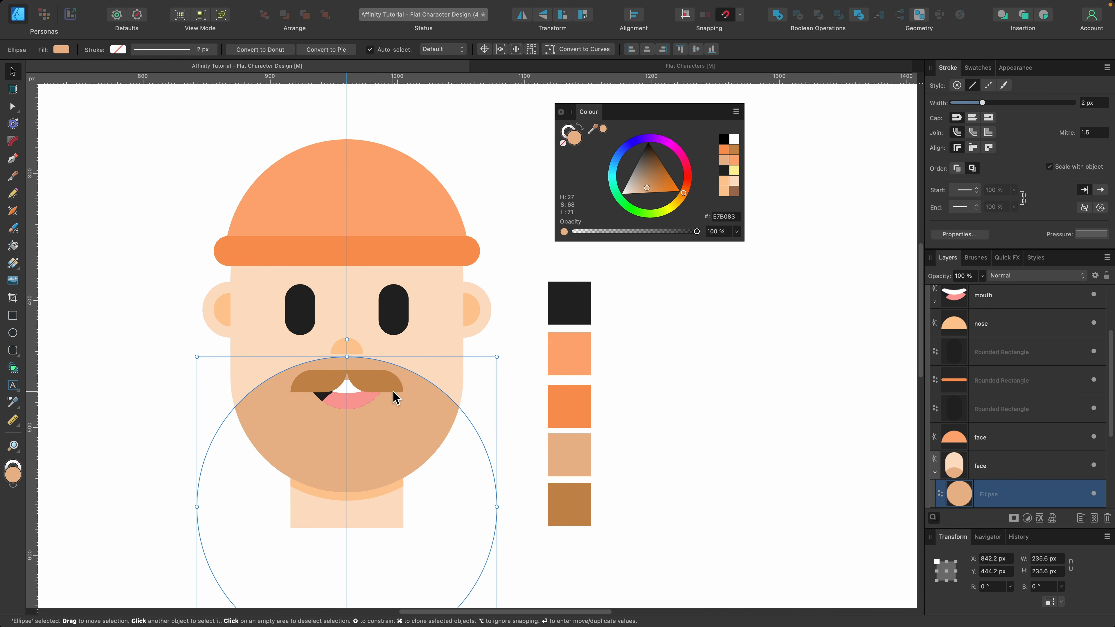
scroll(395, 397, "up", 2)
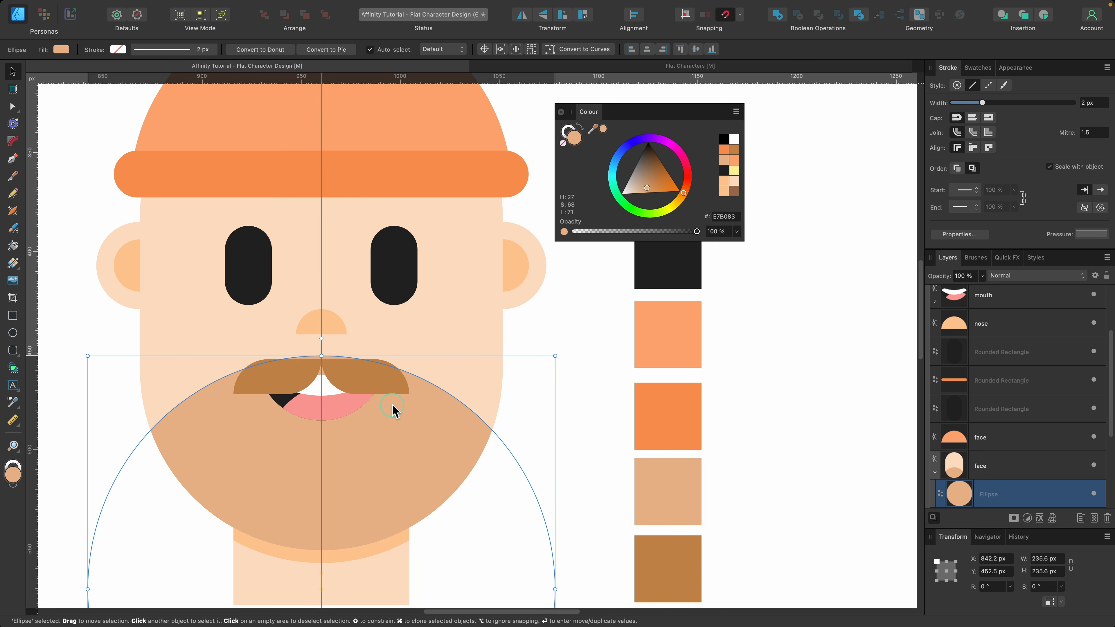
left_click_drag(391, 405, 392, 413)
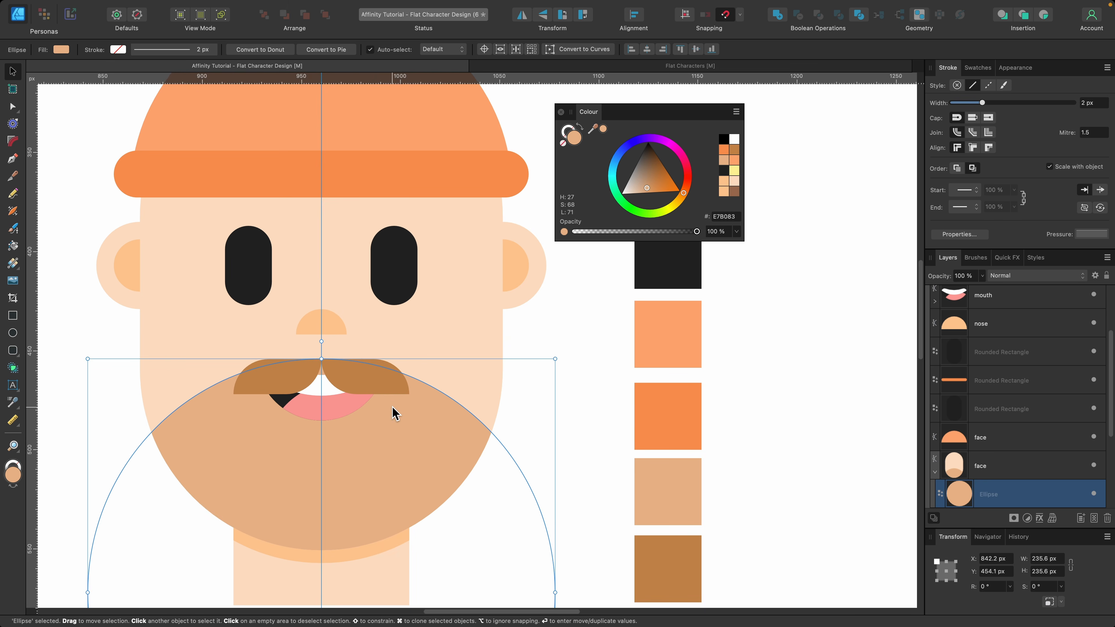
scroll(394, 413, "down", 2)
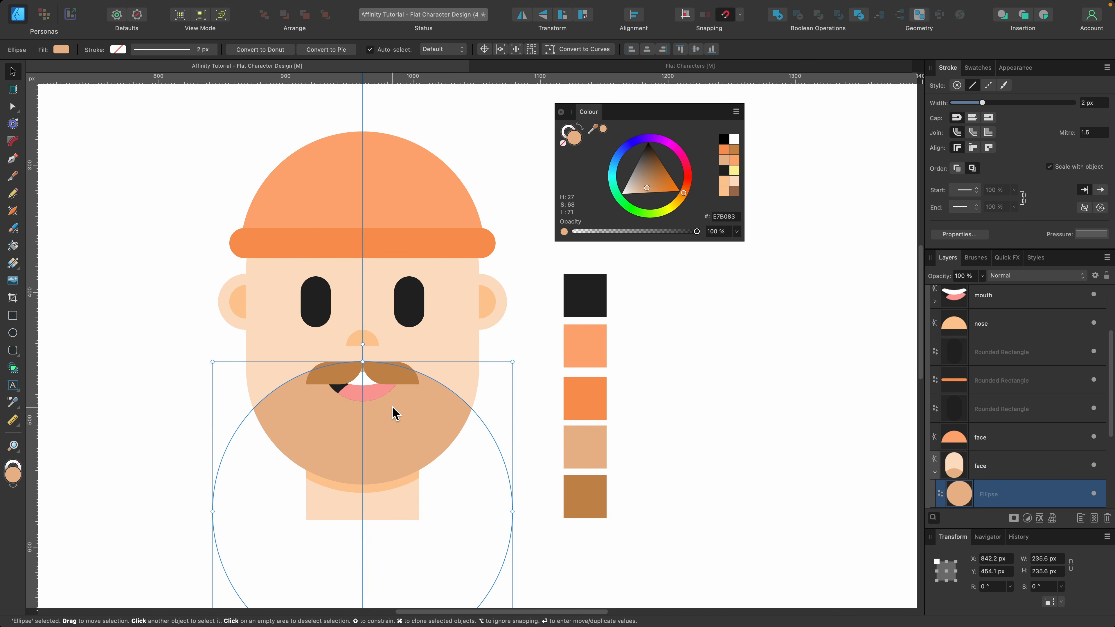
Add a white highlight of 11.8 by 20 px to each eye, using a scaled-down copy of the eye shape.
scroll(319, 309, "up", 3)
left_click(319, 308)
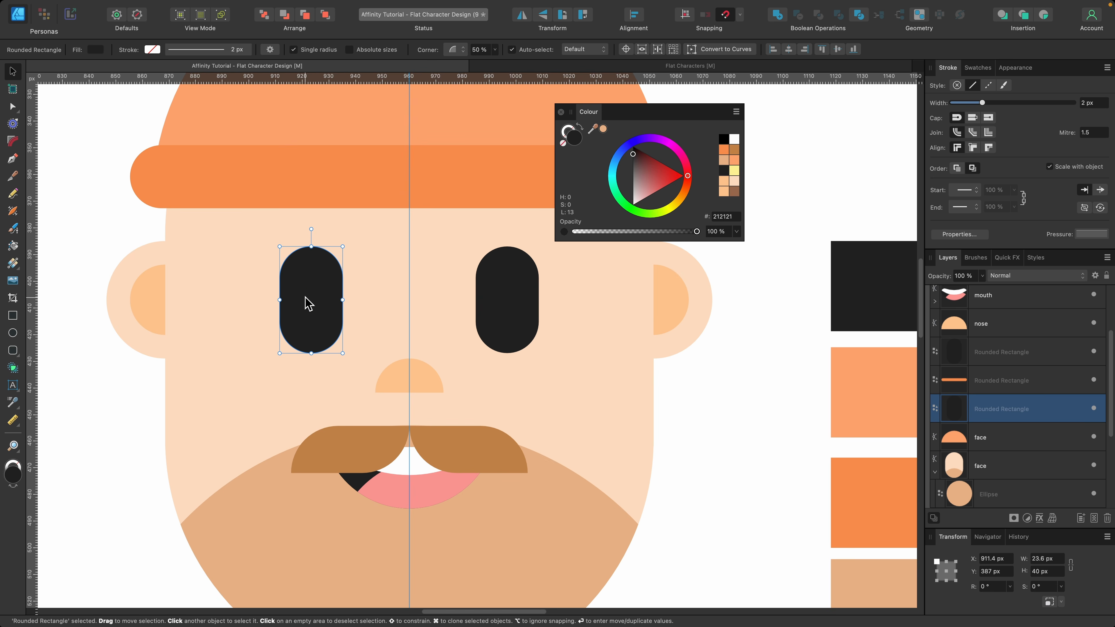
key("super+j")
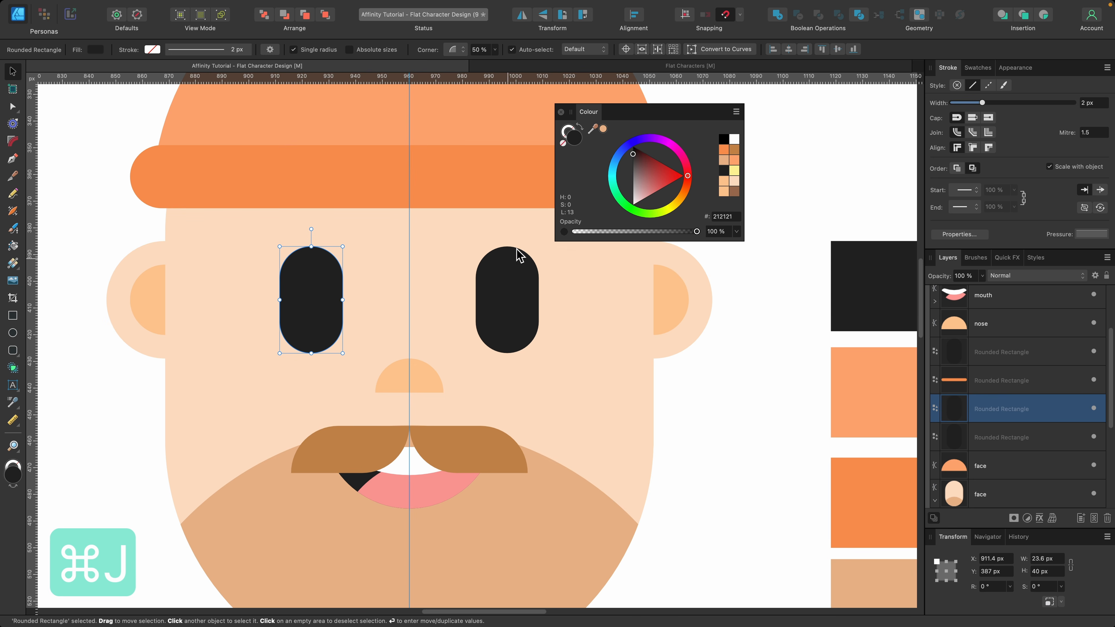
left_click_drag(646, 171, 552, 307)
mouse_move(342, 352)
left_mouse_down()
mouse_move(303, 311)
mouse_move(304, 292)
mouse_move(504, 293)
left_mouse_up()
key("shift+super+bracketright")
scroll(503, 288, "right", 2)
scroll(503, 287, "down", 3)
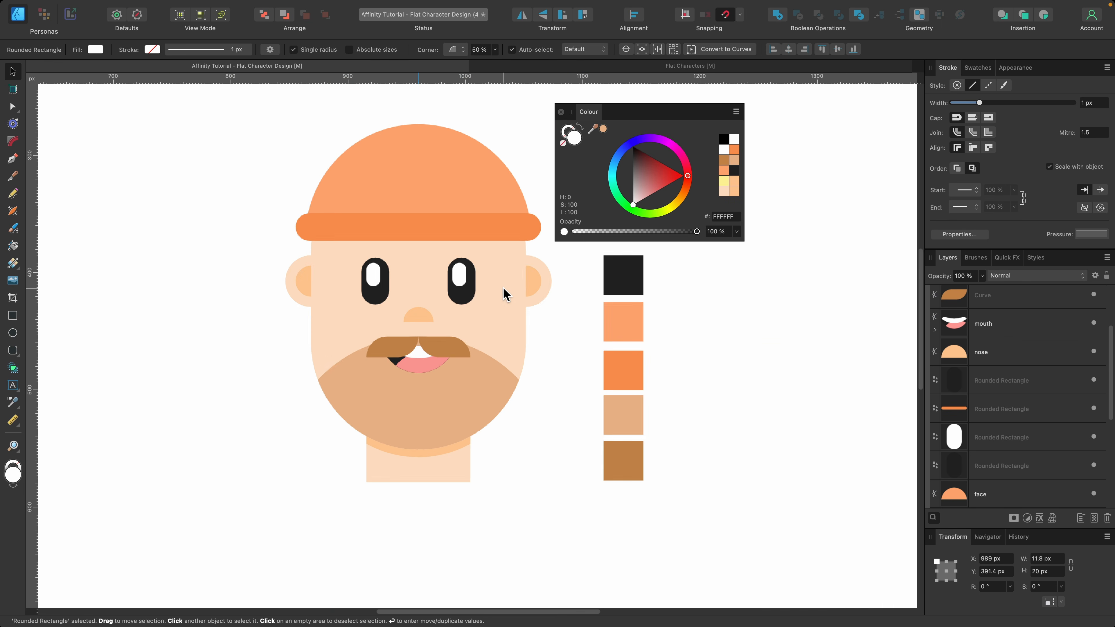
Delete the white highlights from both eyes.
scroll(504, 287, "right", 2)
key("BackSpace")
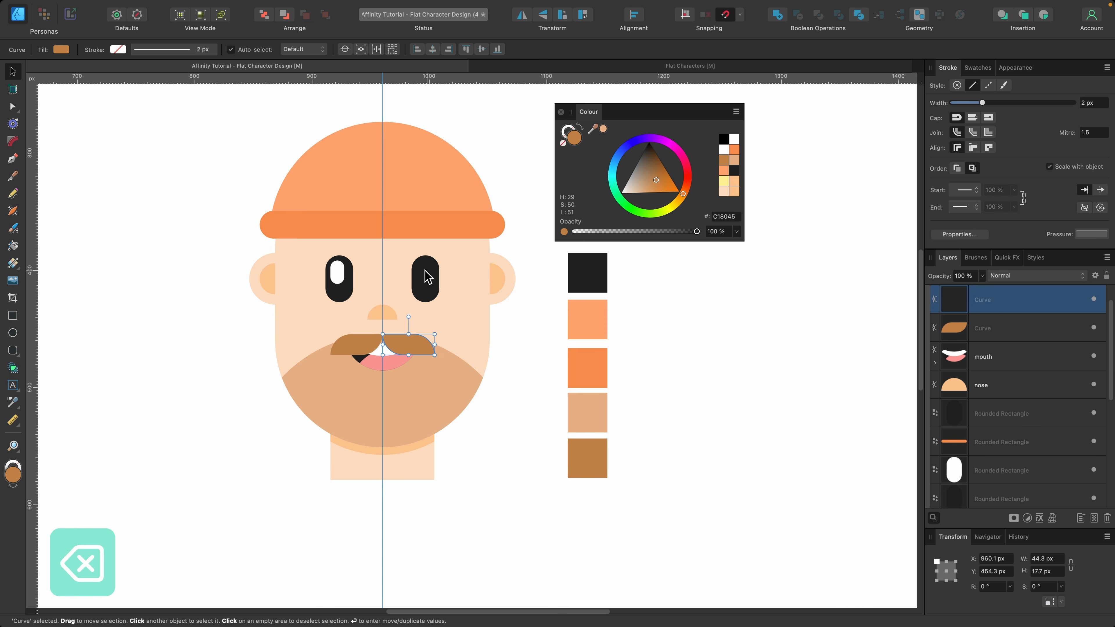
left_click(336, 275)
key("BackSpace")
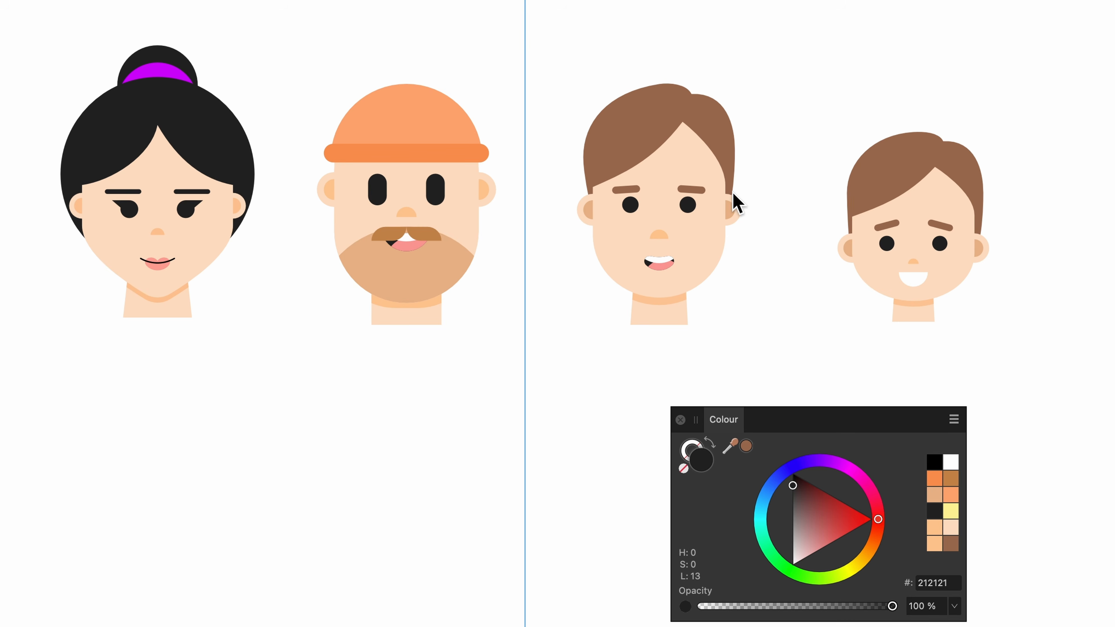
left_click(885, 215)
mouse_move(941, 231)
left_mouse_down()
mouse_move(894, 235)
mouse_move(942, 233)
left_mouse_up()
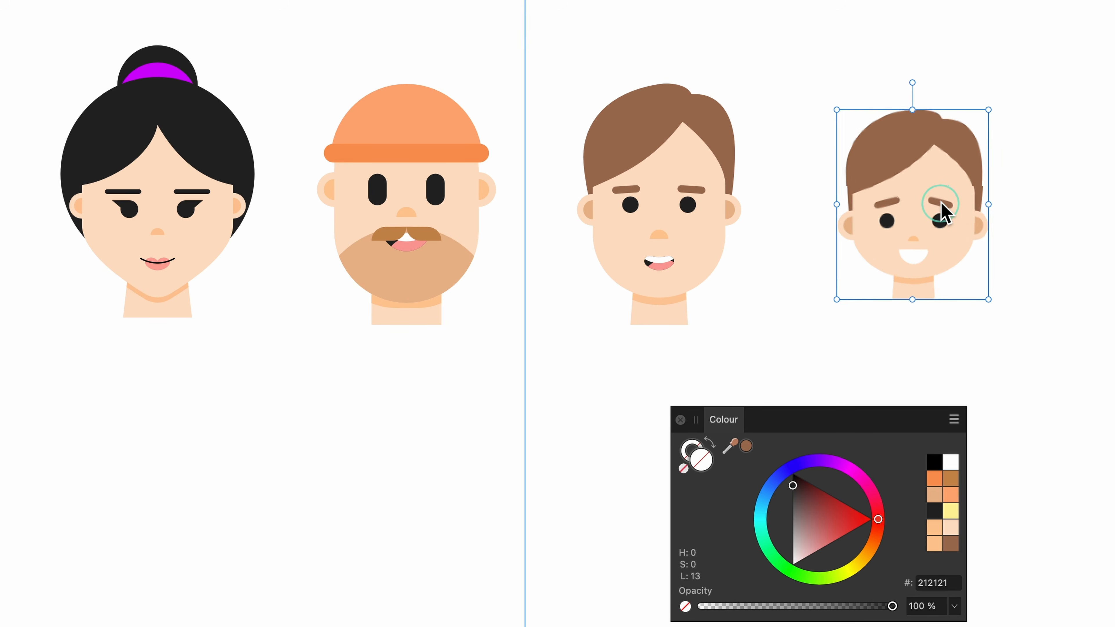
Duplicate the black-haired woman's head group and place the copy about 439 px straight below the original.
left_click(222, 190)
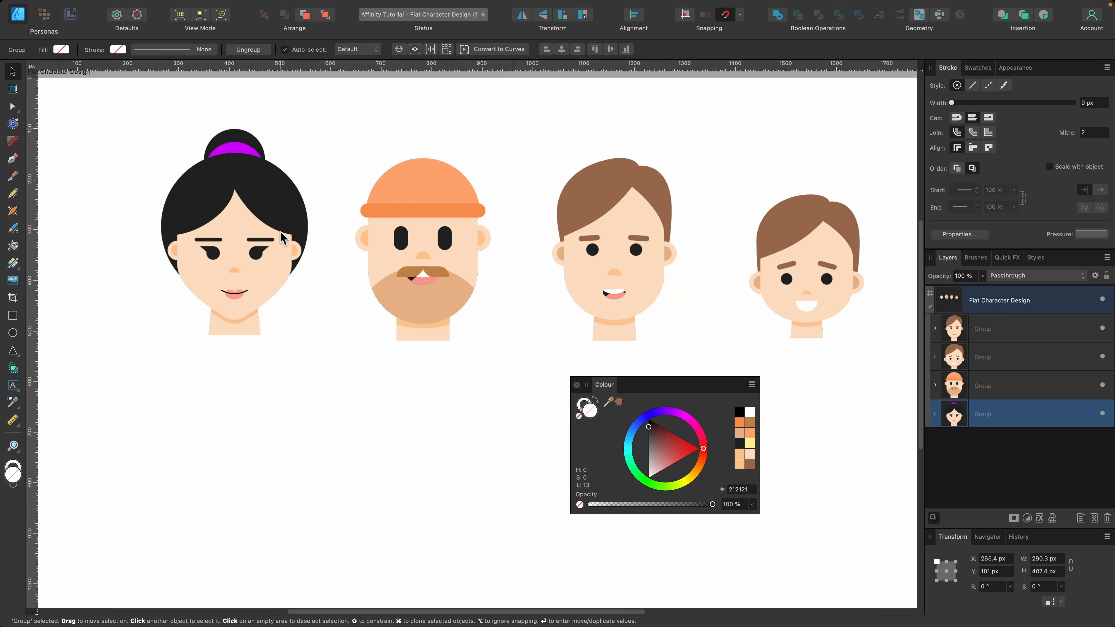
scroll(222, 190, "up", 3)
scroll(282, 238, "left", 2)
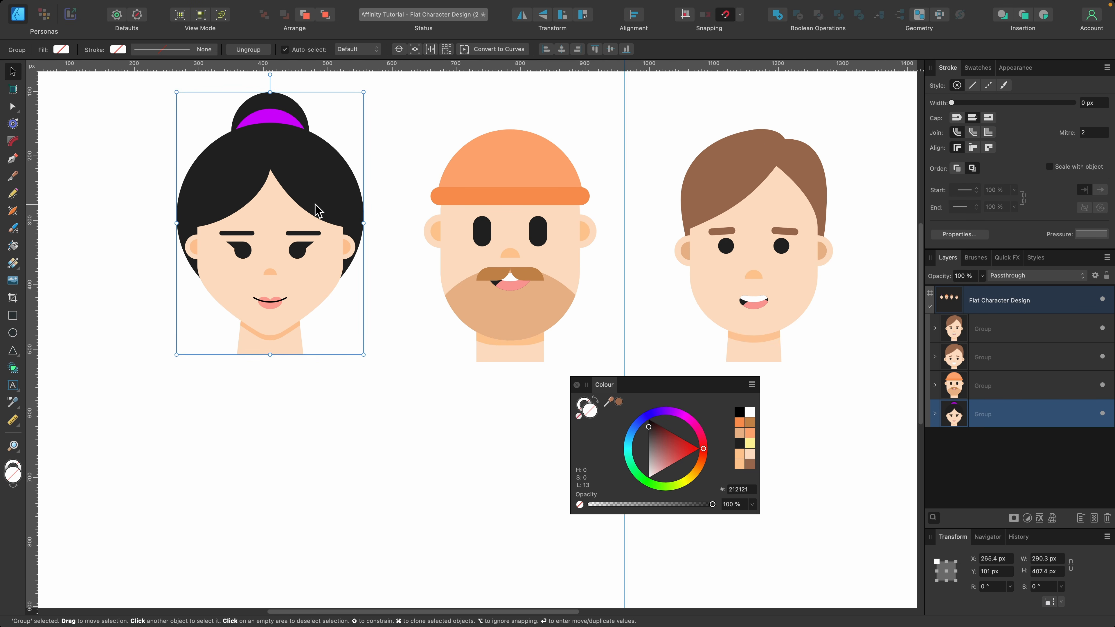
mouse_move(317, 209)
left_mouse_down()
mouse_move(322, 491)
mouse_move(324, 379)
left_mouse_up()
scroll(322, 492, "down", 3)
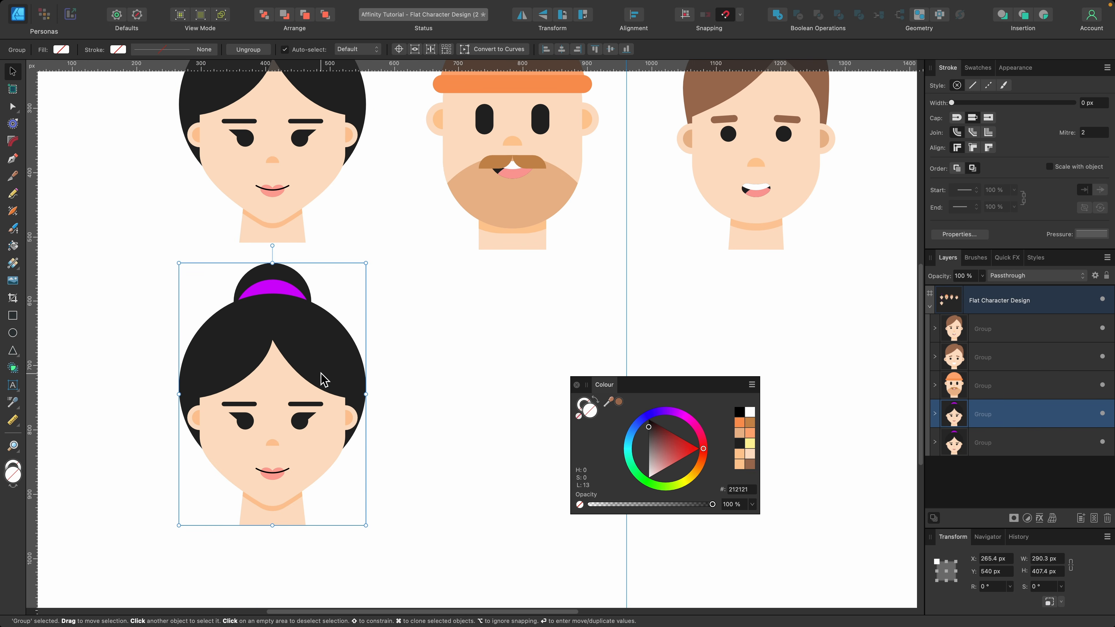
Ungroup the copied woman's head and delete its hair bun and purple hair tie.
key("super+shift+g")
left_click(315, 368)
left_click(291, 287)
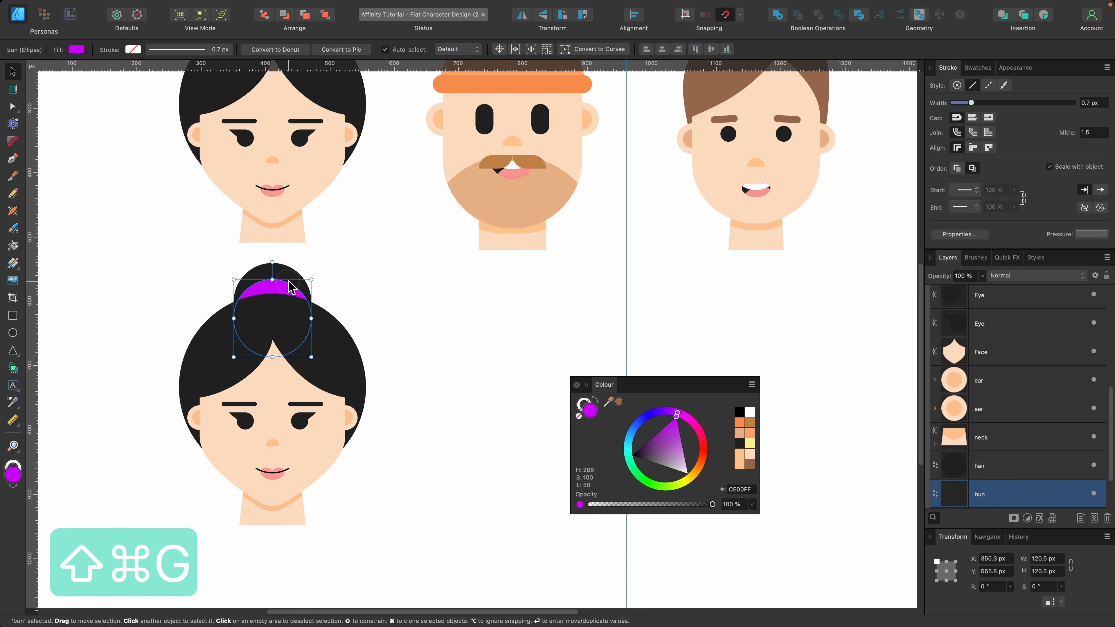
key("BackSpace")
left_click(301, 317)
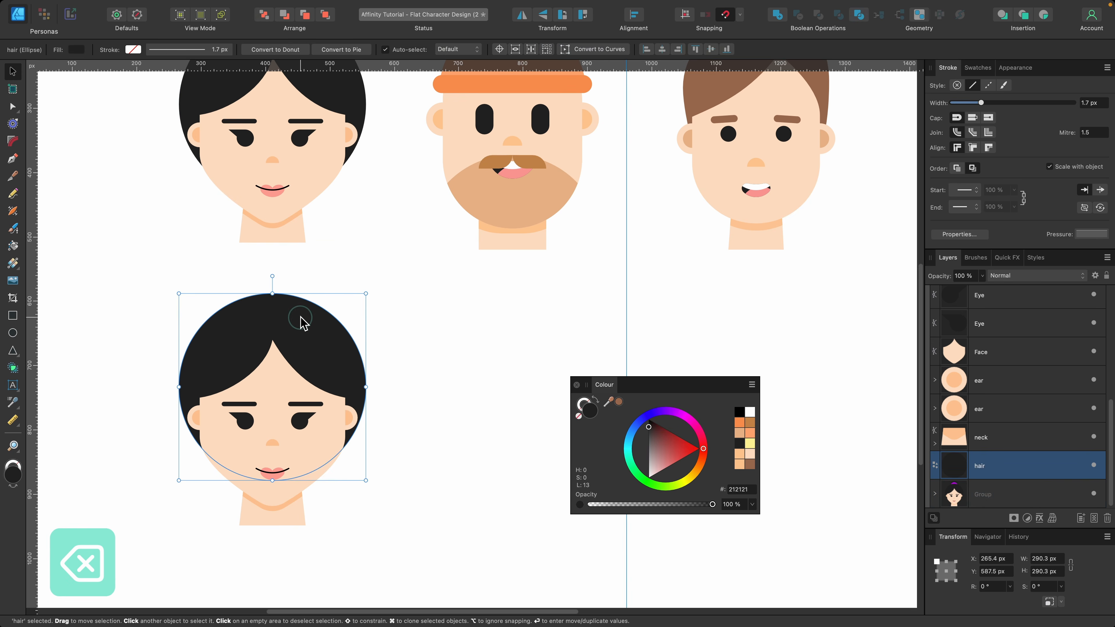
Delete the peak node of the copied woman's face shape to turn the parted hairline into a flat fringe.
scroll(287, 380, "up", 3)
key("a")
left_click(268, 330)
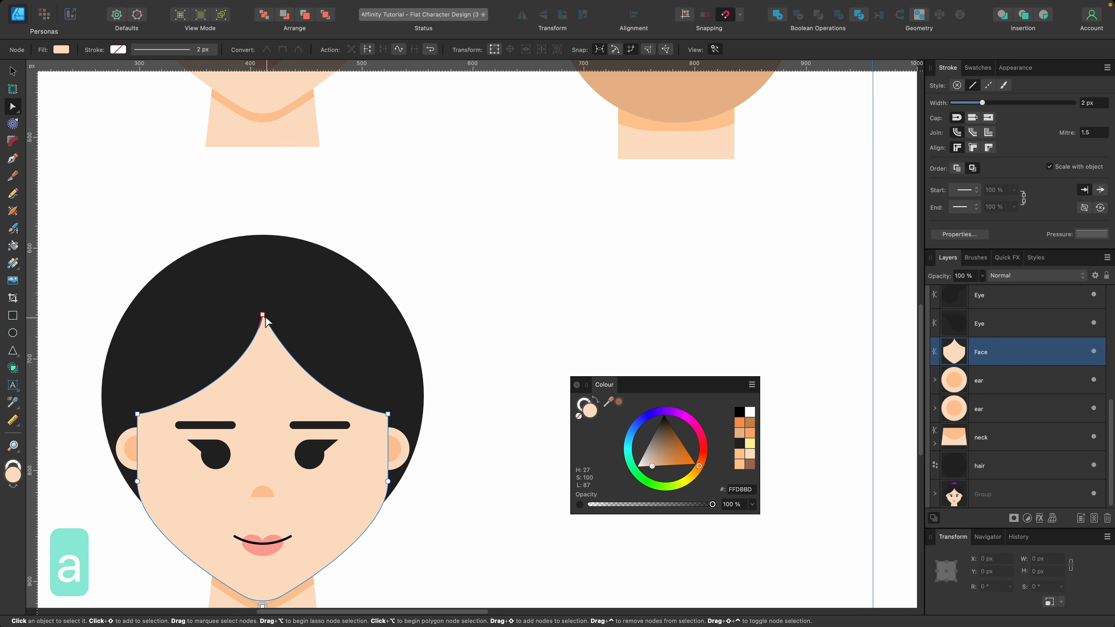
left_click(262, 314)
key("BackSpace")
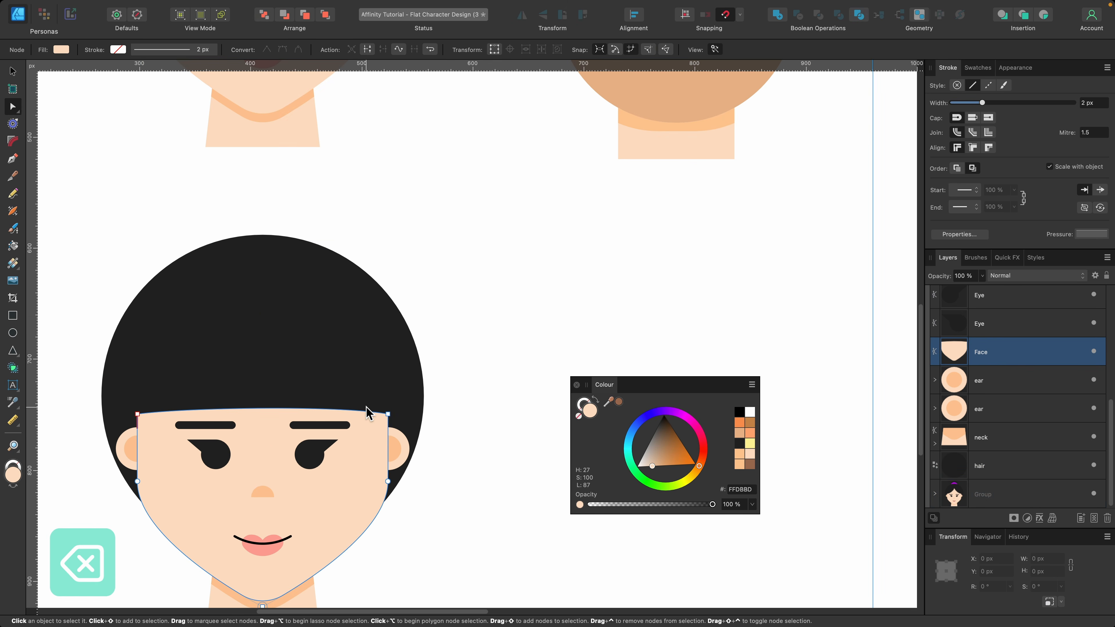
left_click_drag(366, 407, 375, 337)
Convert the copied woman's black hair circle to curves so its nodes can be edited.
left_click(396, 316)
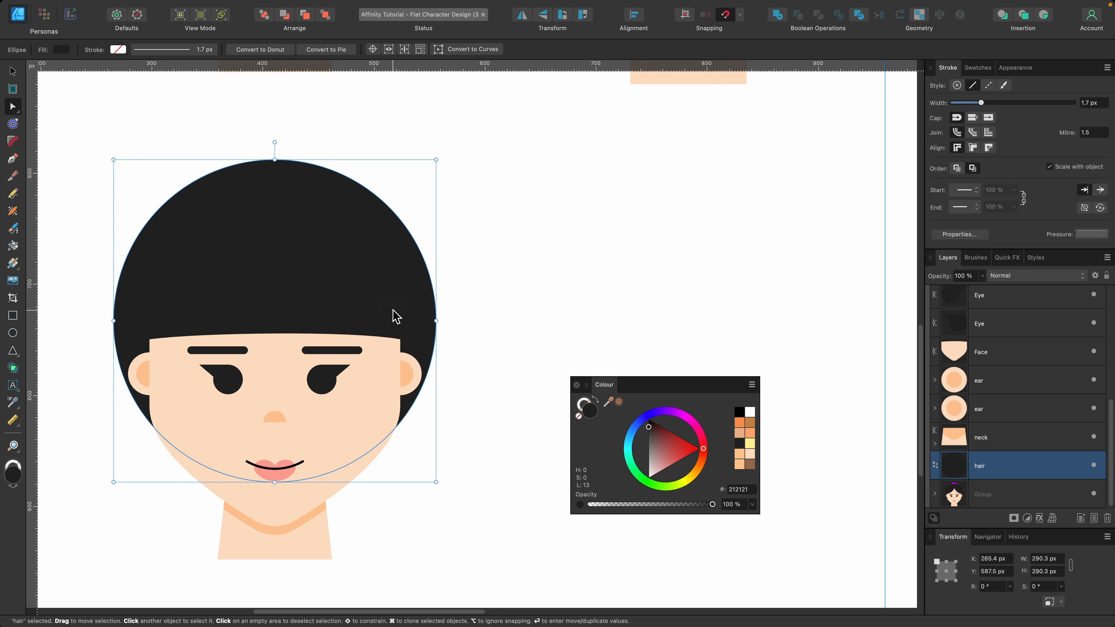
scroll(321, 480, "down", 3)
key("a")
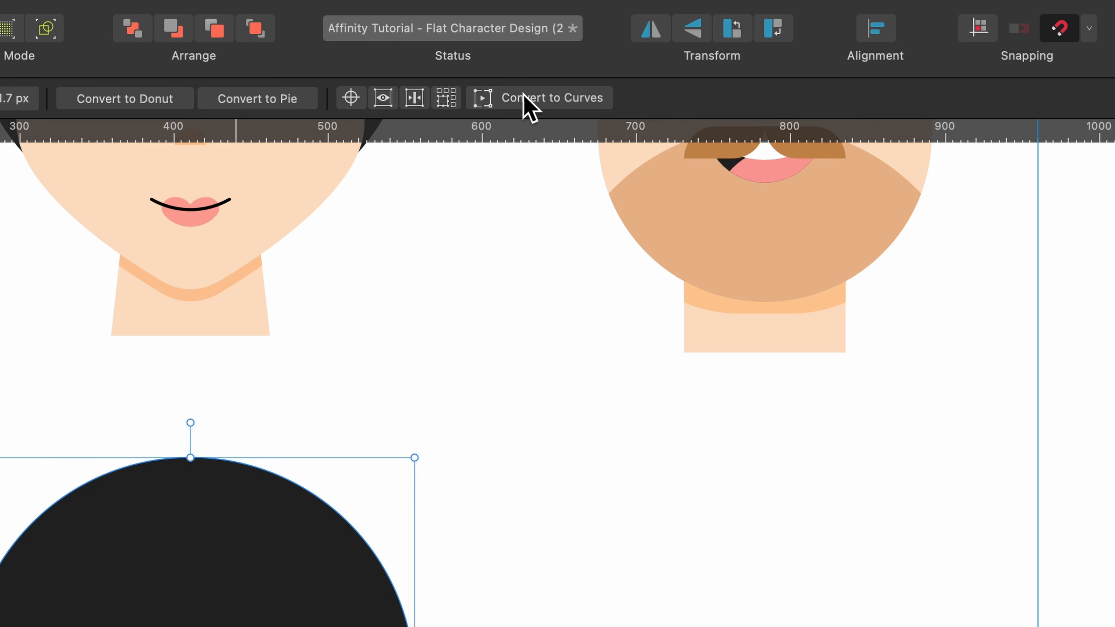
left_click(469, 52)
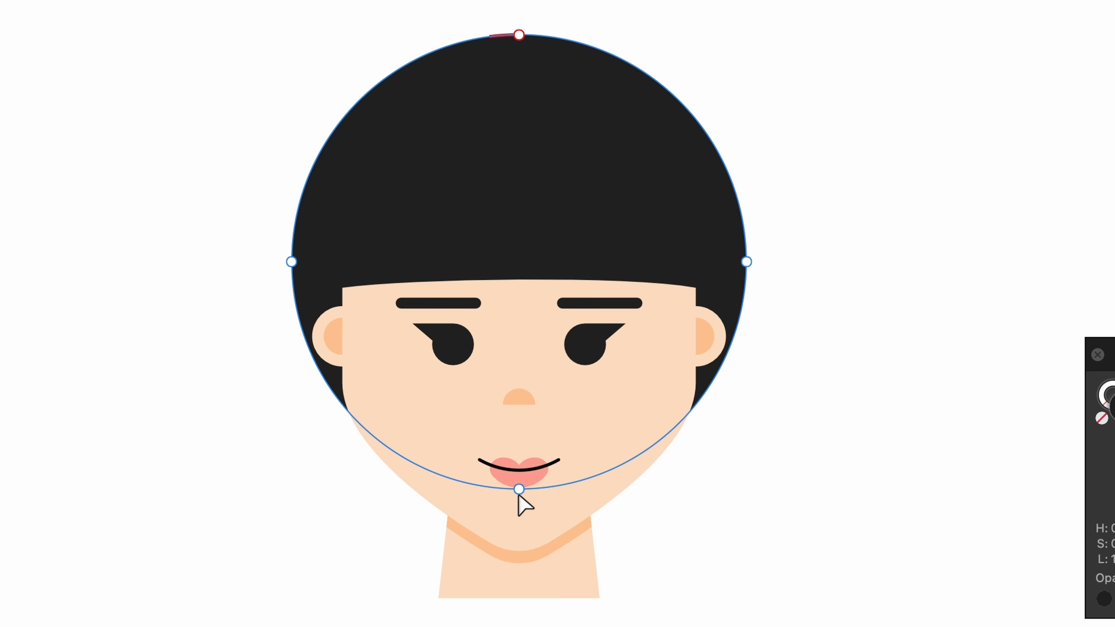
Reshape the lower part of the hair into a straight-cut bob flaring out on both sides, and recolour it golden yellow (#FABE2C).
left_click(518, 489)
left_click_drag(519, 489, 291, 489)
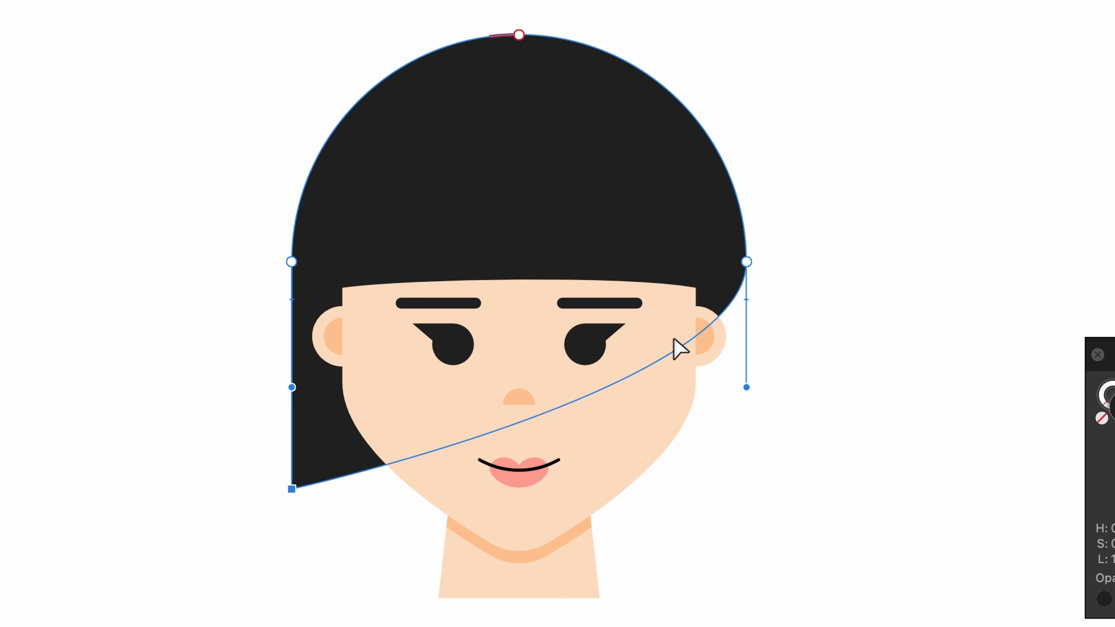
left_click(670, 352)
left_click_drag(670, 353, 769, 488)
left_click(291, 488)
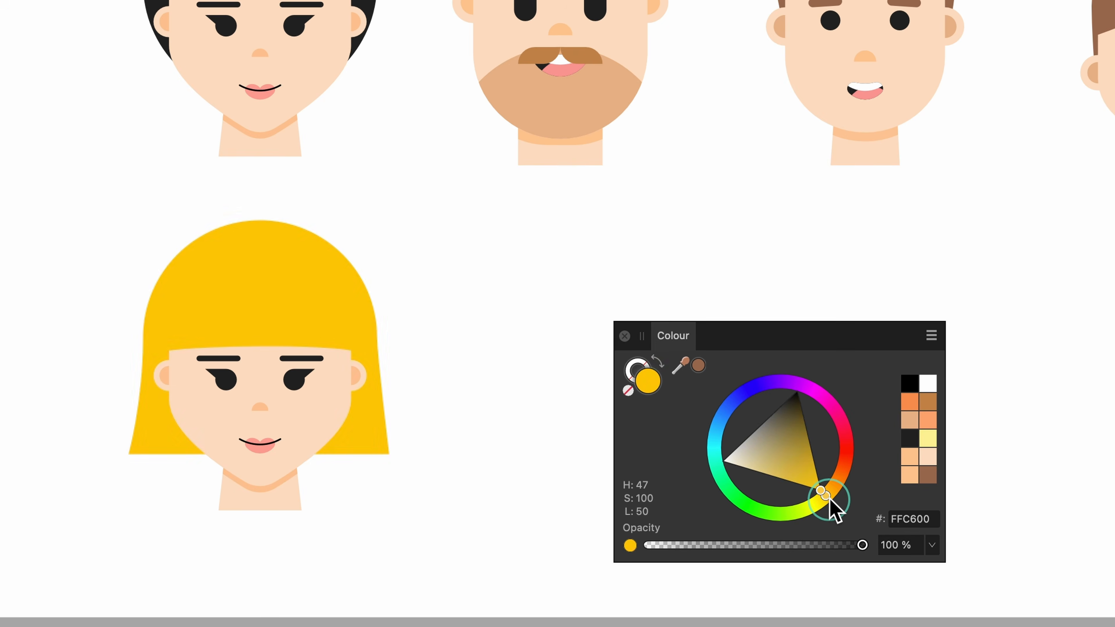
left_click_drag(693, 478, 694, 475)
scroll(326, 469, "up", 3)
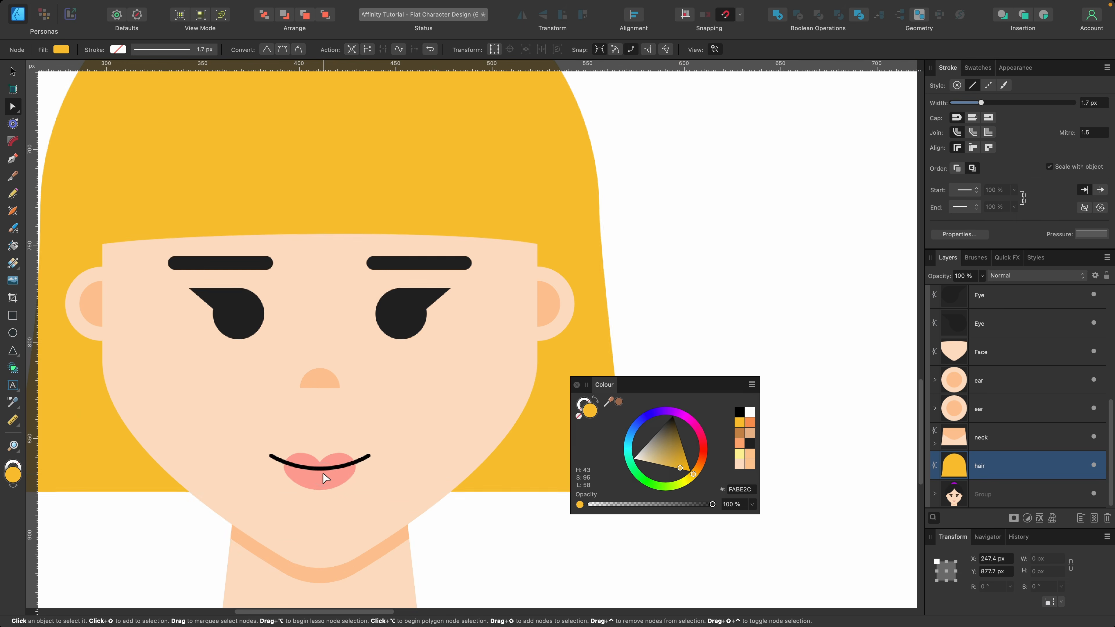
Select the copied woman's eyes, eyebrows, nose and lips together and shift them slightly right across the face.
left_click(324, 468)
scroll(431, 390, "down", 4)
key("v")
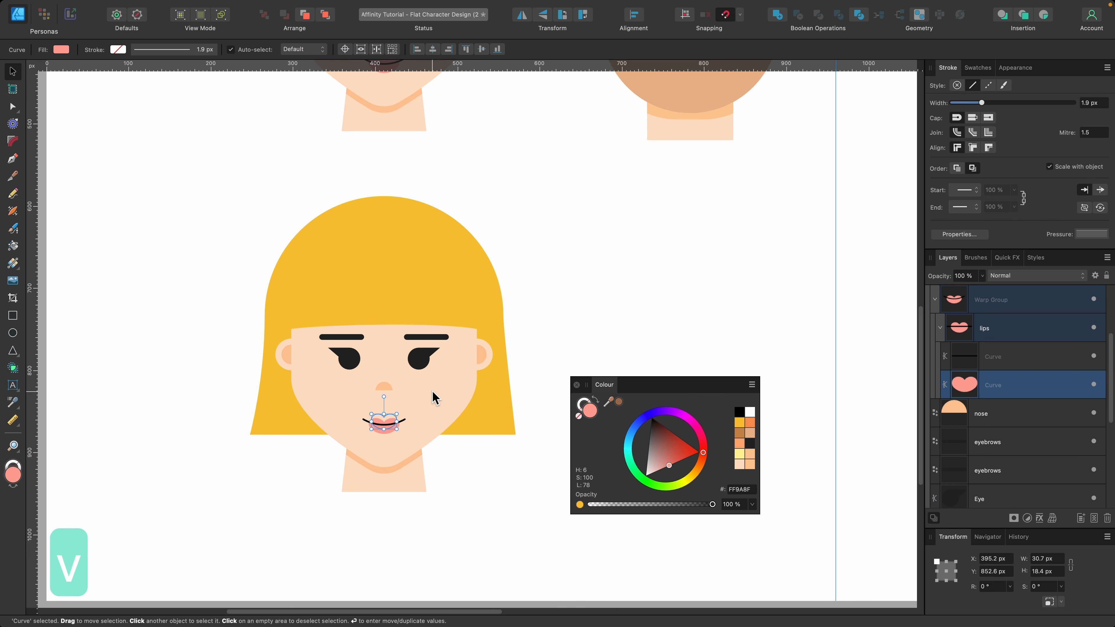
left_click(424, 361)
left_click(351, 353, "shift")
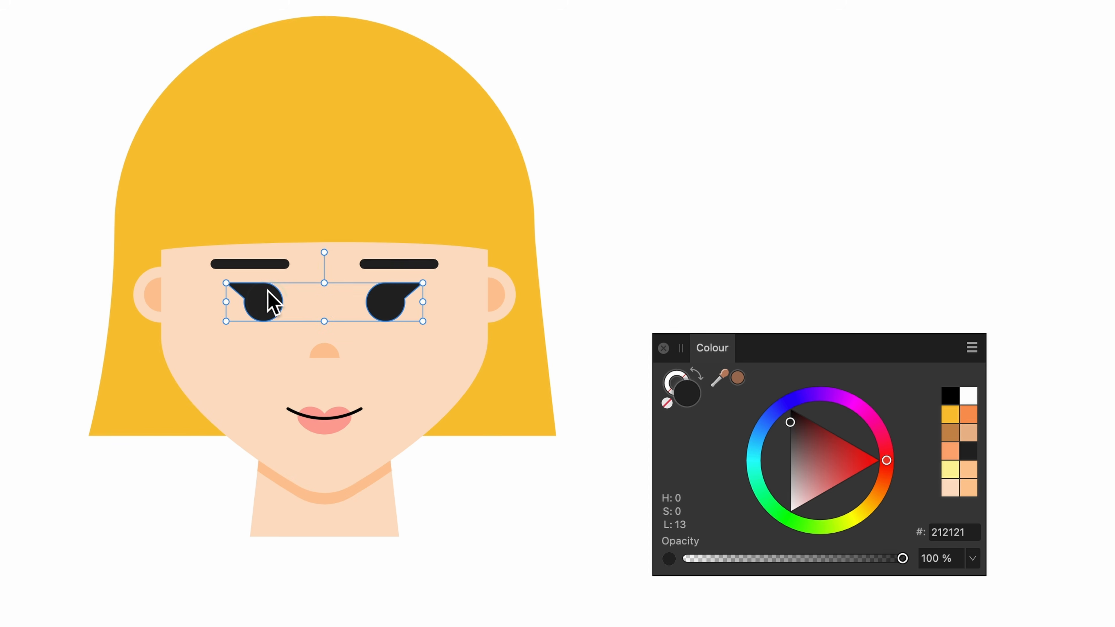
left_click(266, 264, "shift")
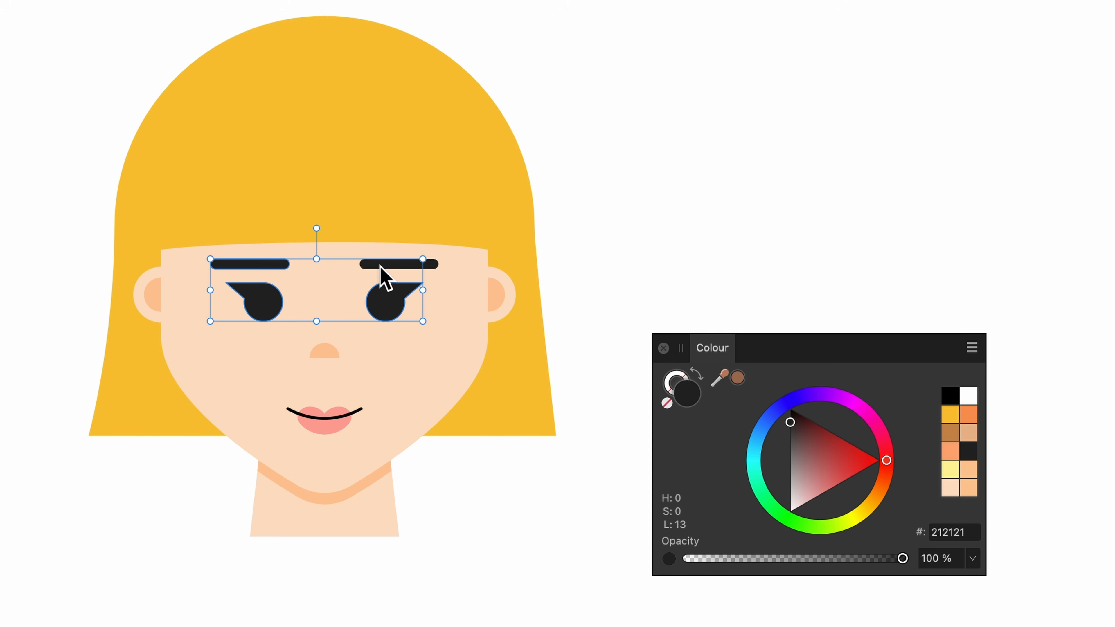
left_click(389, 264, "shift")
left_click(325, 354, "shift")
left_click(325, 427, "shift")
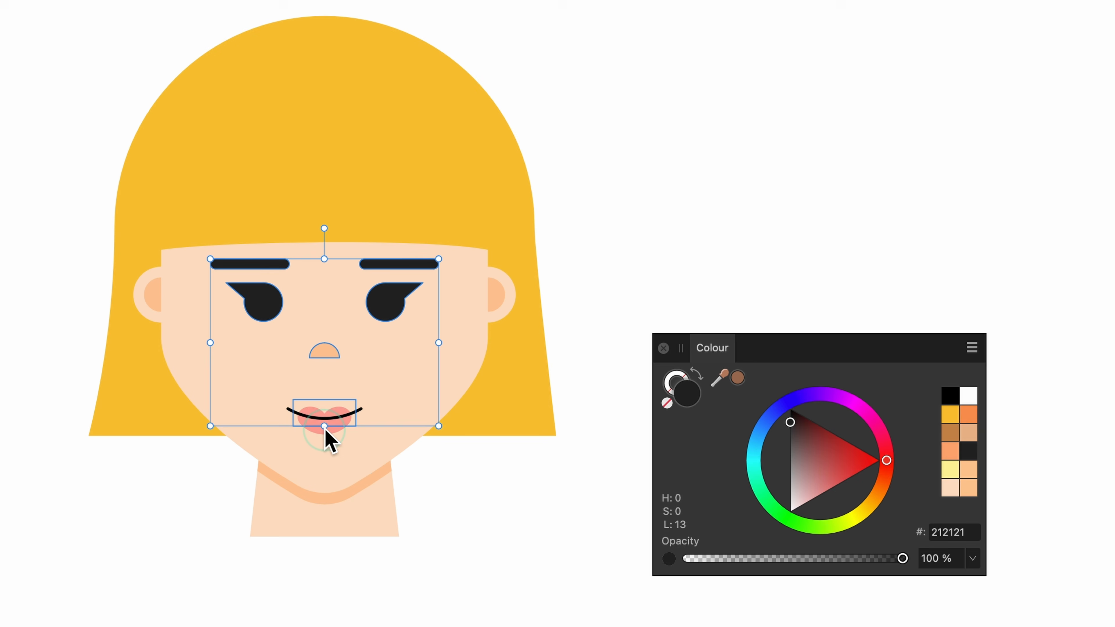
left_click(338, 417)
left_click_drag(339, 416, 360, 415)
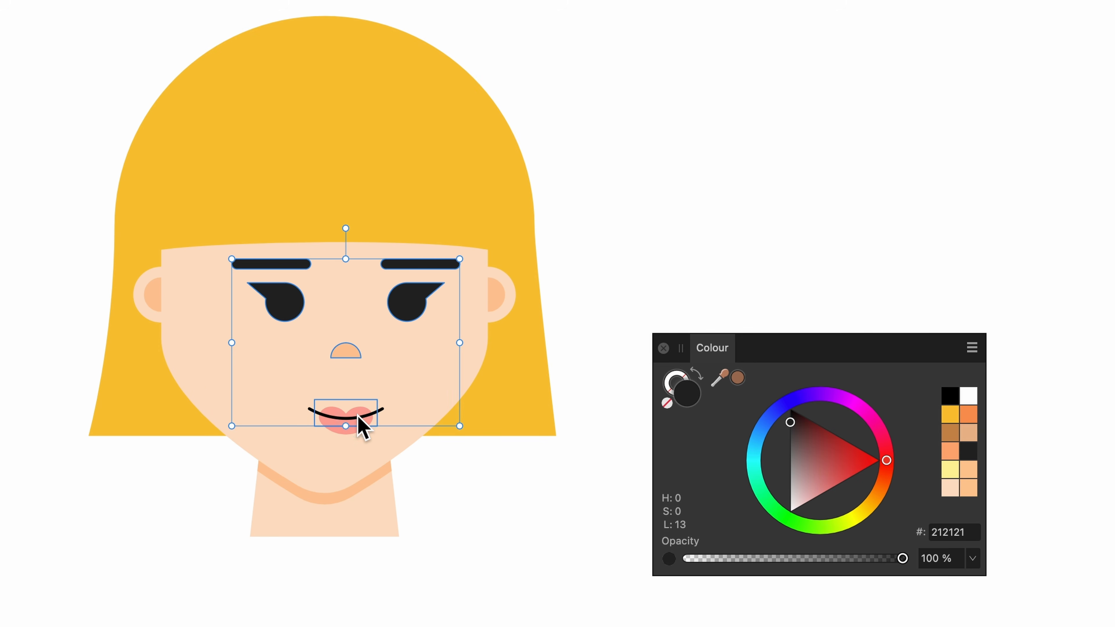
Delete the ear on the right side of the blonde woman's face.
left_click(146, 297)
left_click(504, 303)
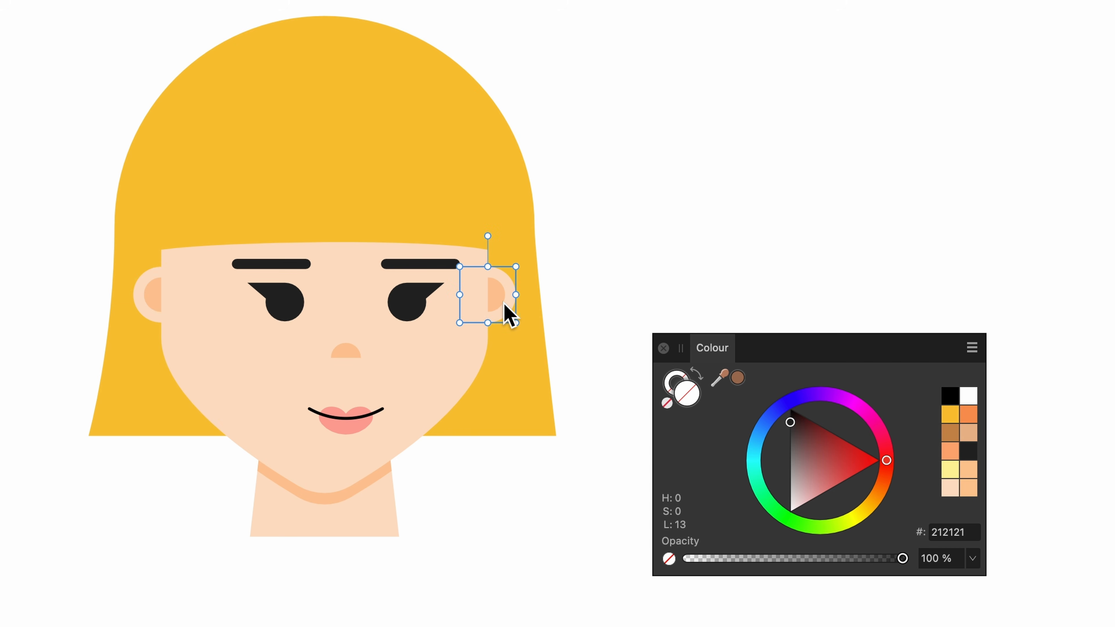
key("Delete")
Move the chin node of the blonde woman's face shape right to line up with the centre of the nose and lips.
left_click(368, 458)
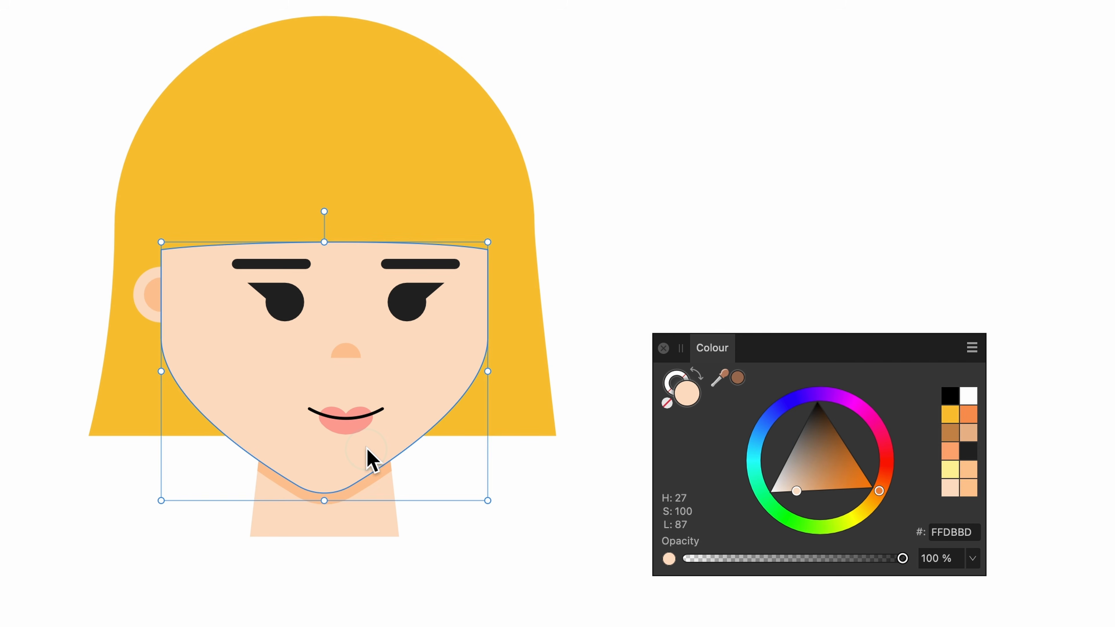
key("a")
left_click(336, 497)
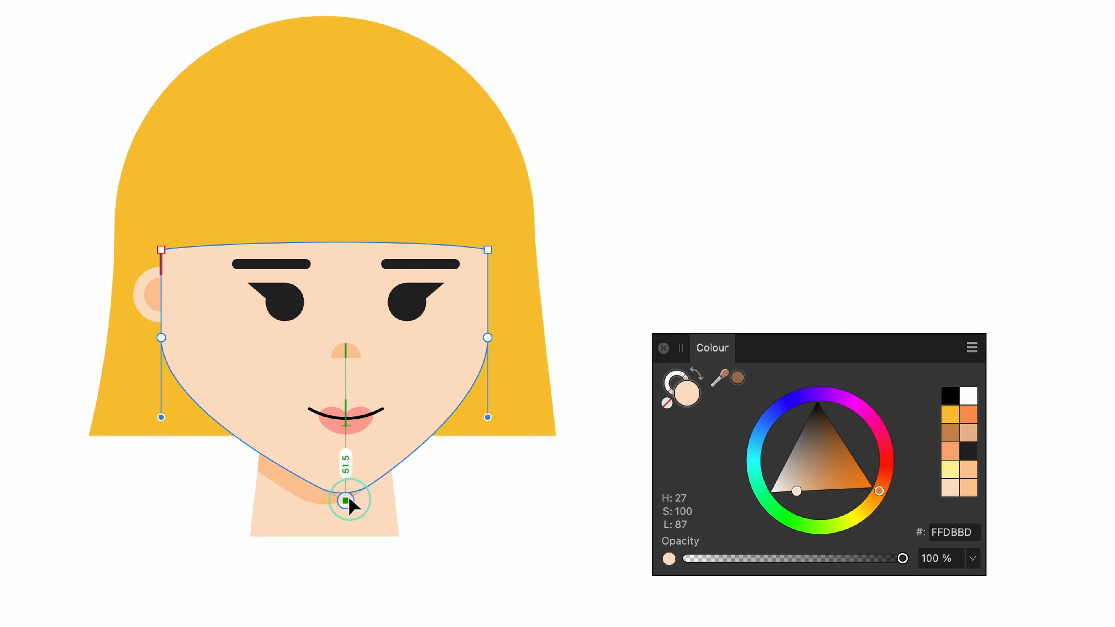
key("super+minus")
key("super+plus")
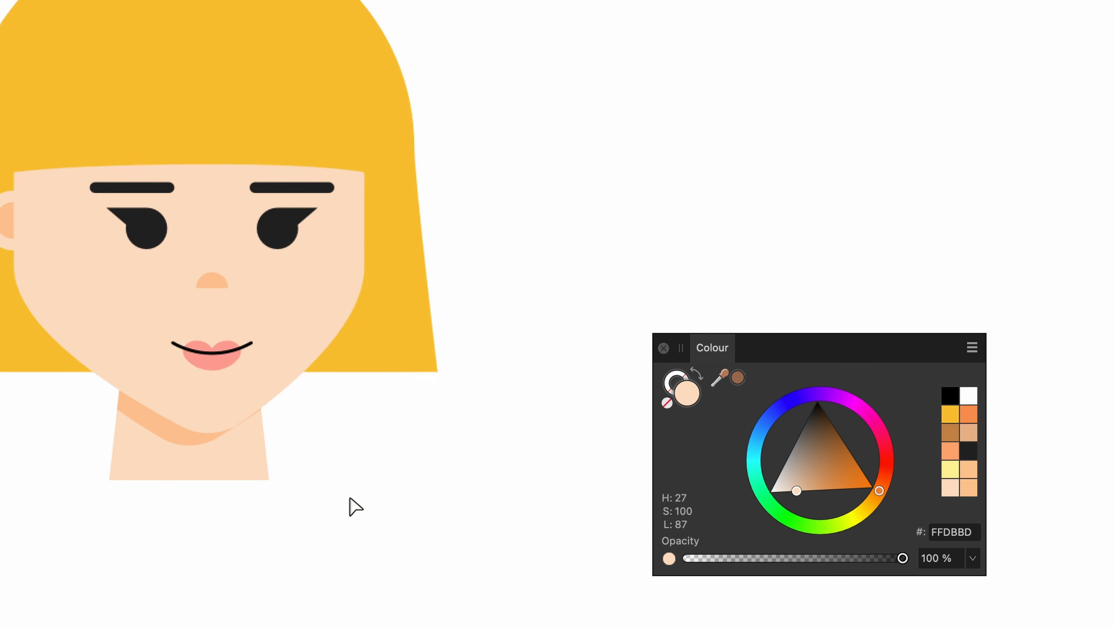
scroll(350, 498, "down", 3)
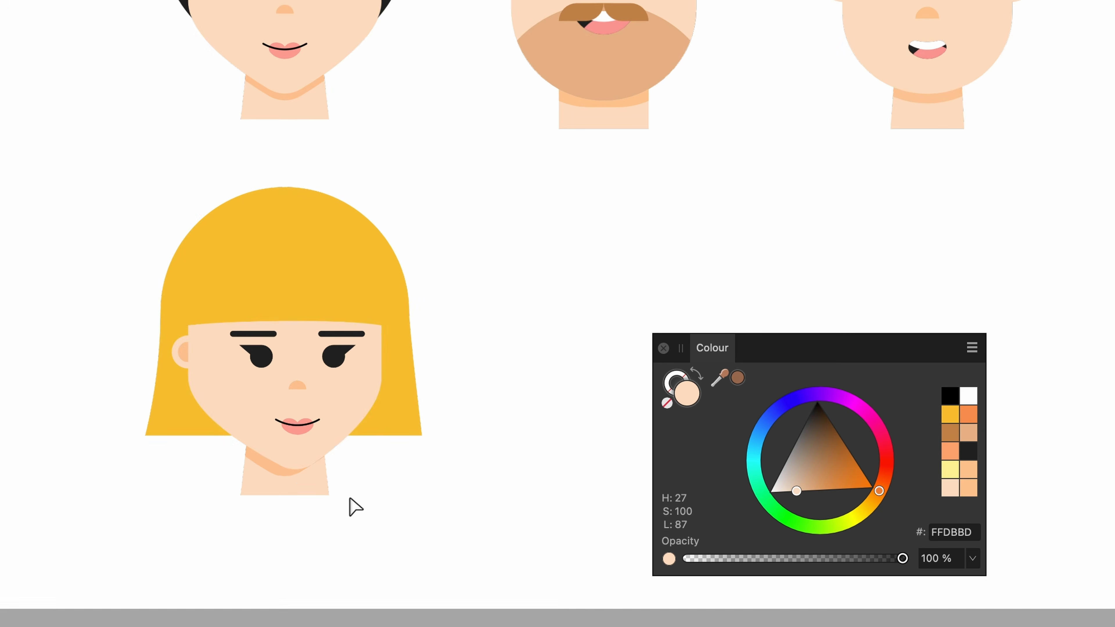
scroll(290, 309, "right", 3)
scroll(291, 308, "right", 4)
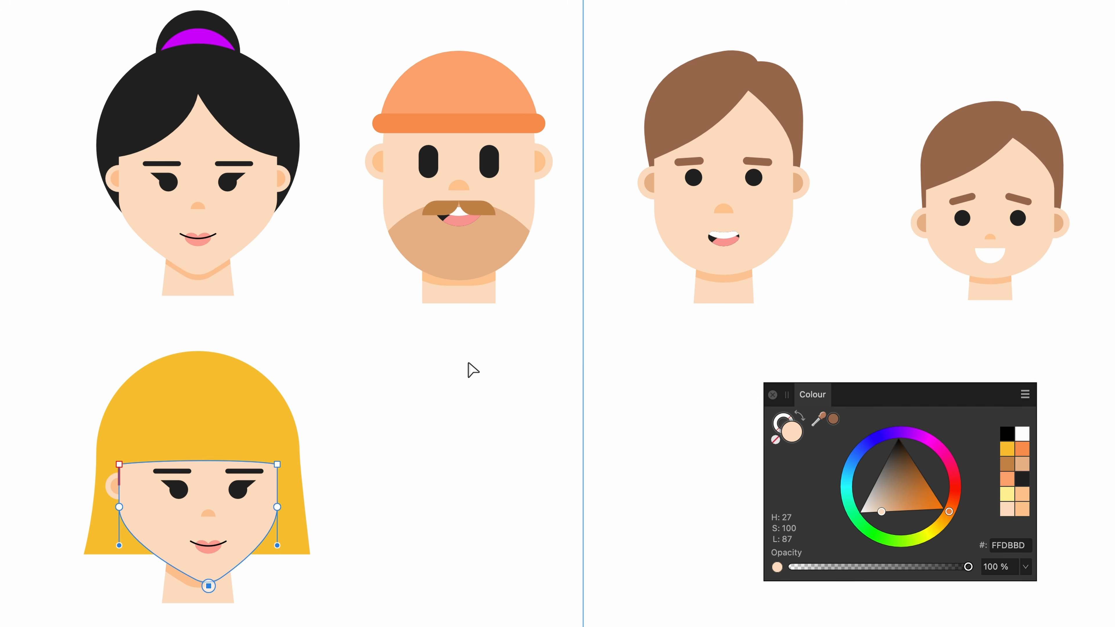